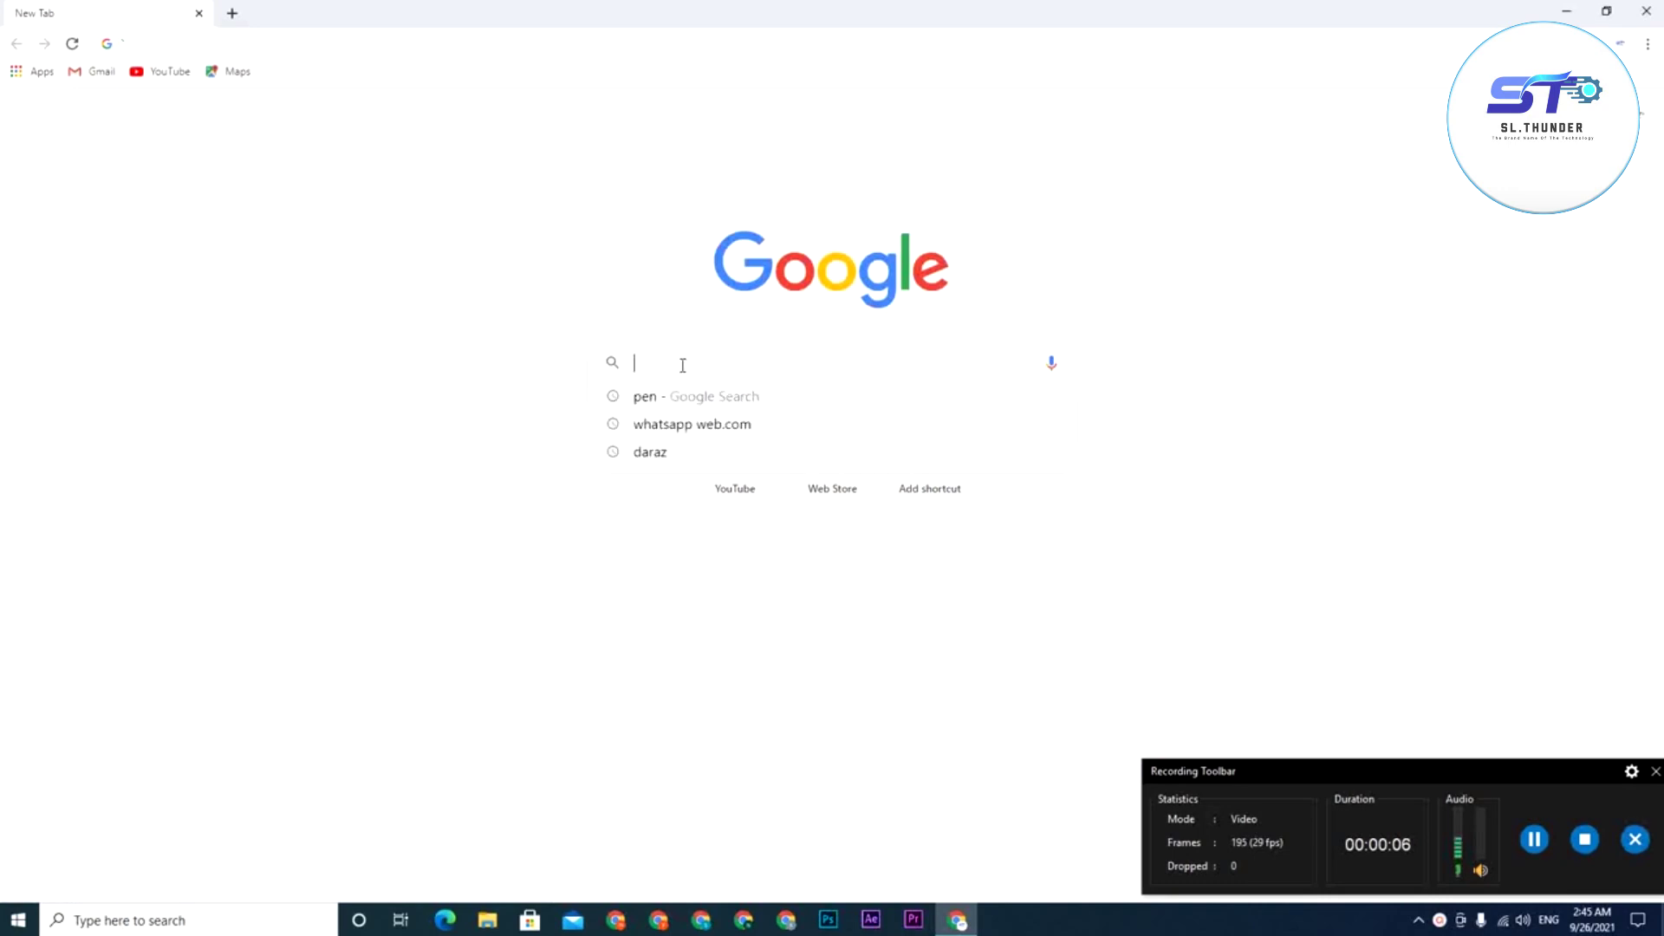
- Search Google for 'daraz lk' using the 'dar' suggestion and open the Daraz.lk site
text(daraz)
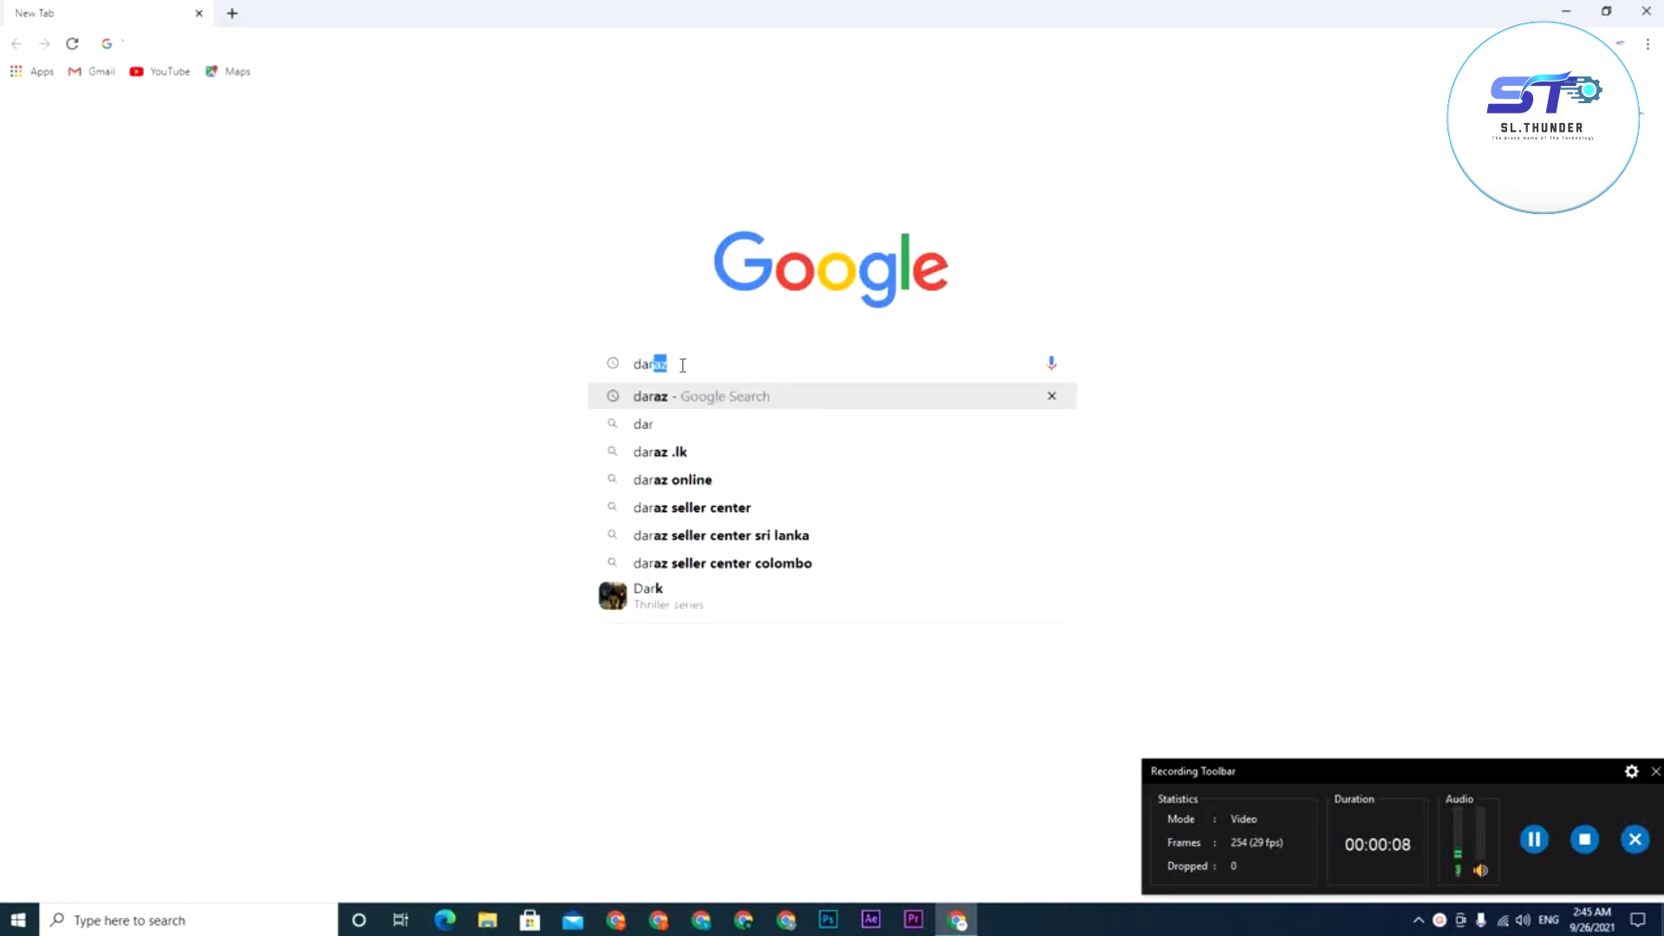
click(687, 452)
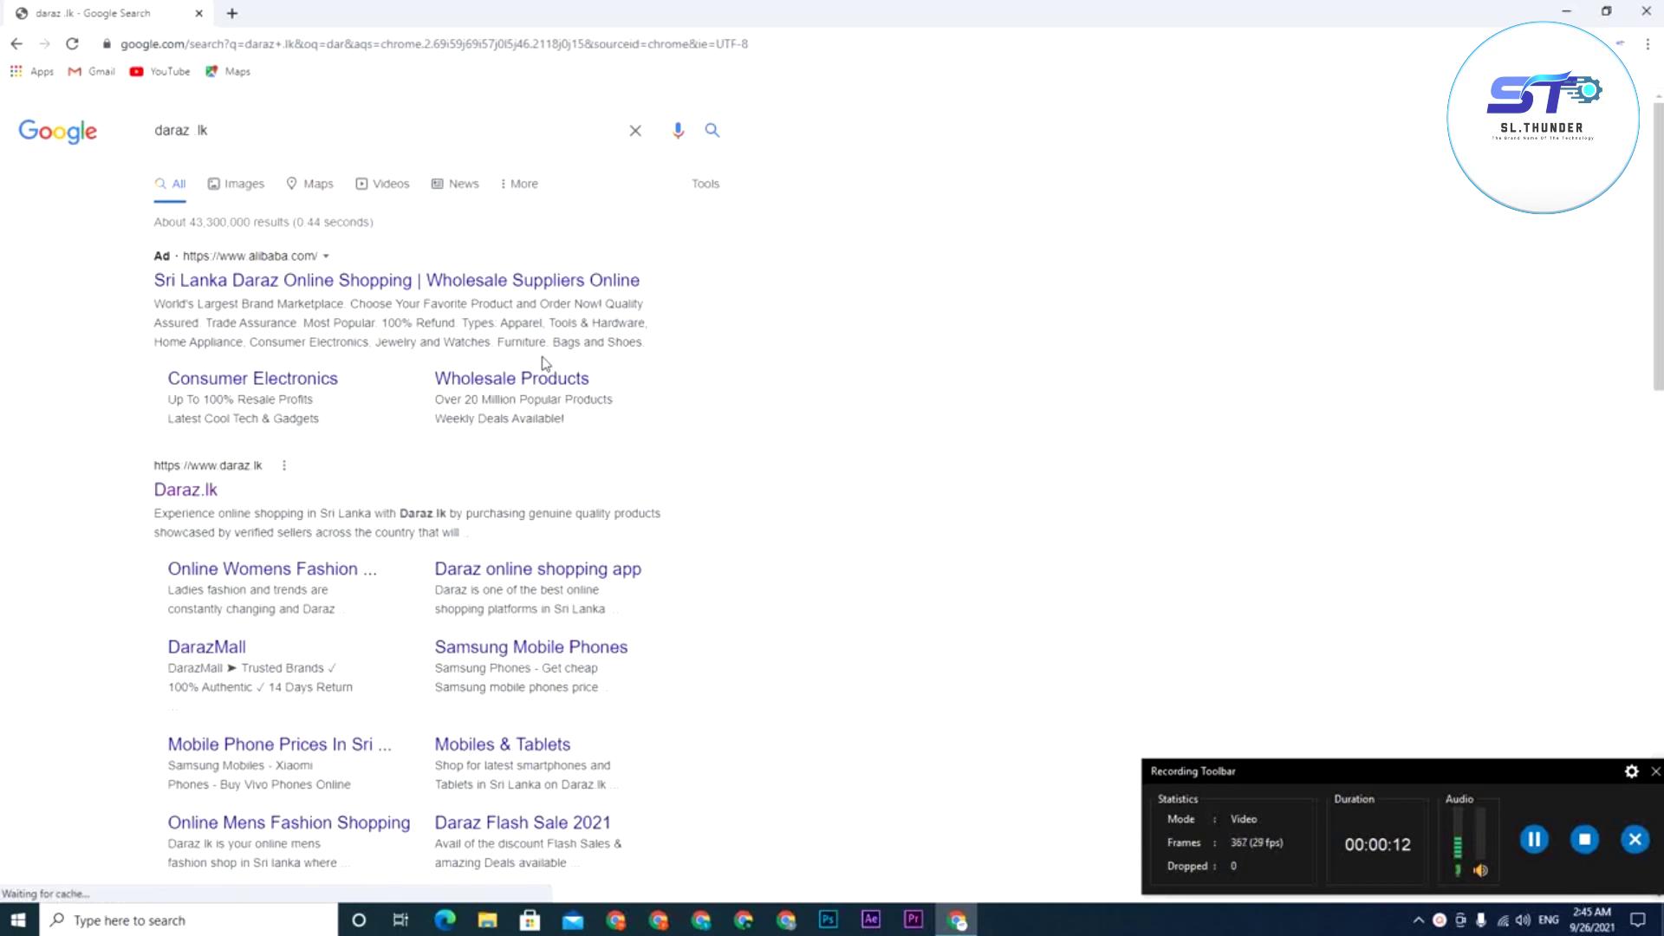
click(186, 490)
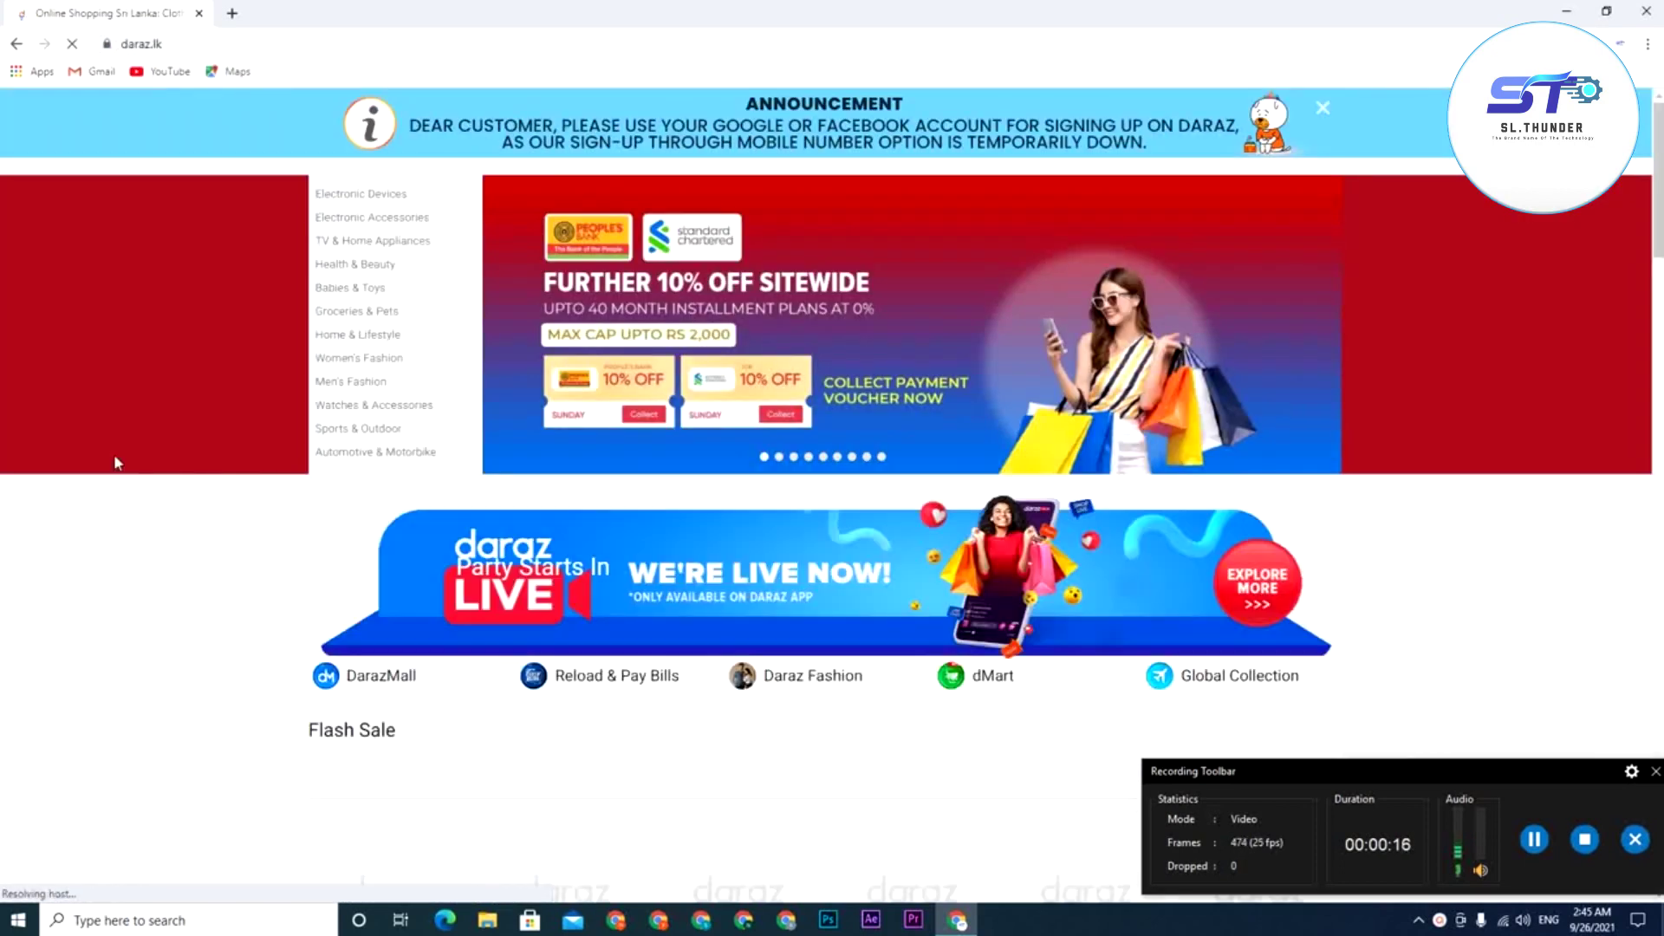
- Go to Sell on Daraz and start signing up to reach the seller account types page
scroll(1182, 334, down, 5)
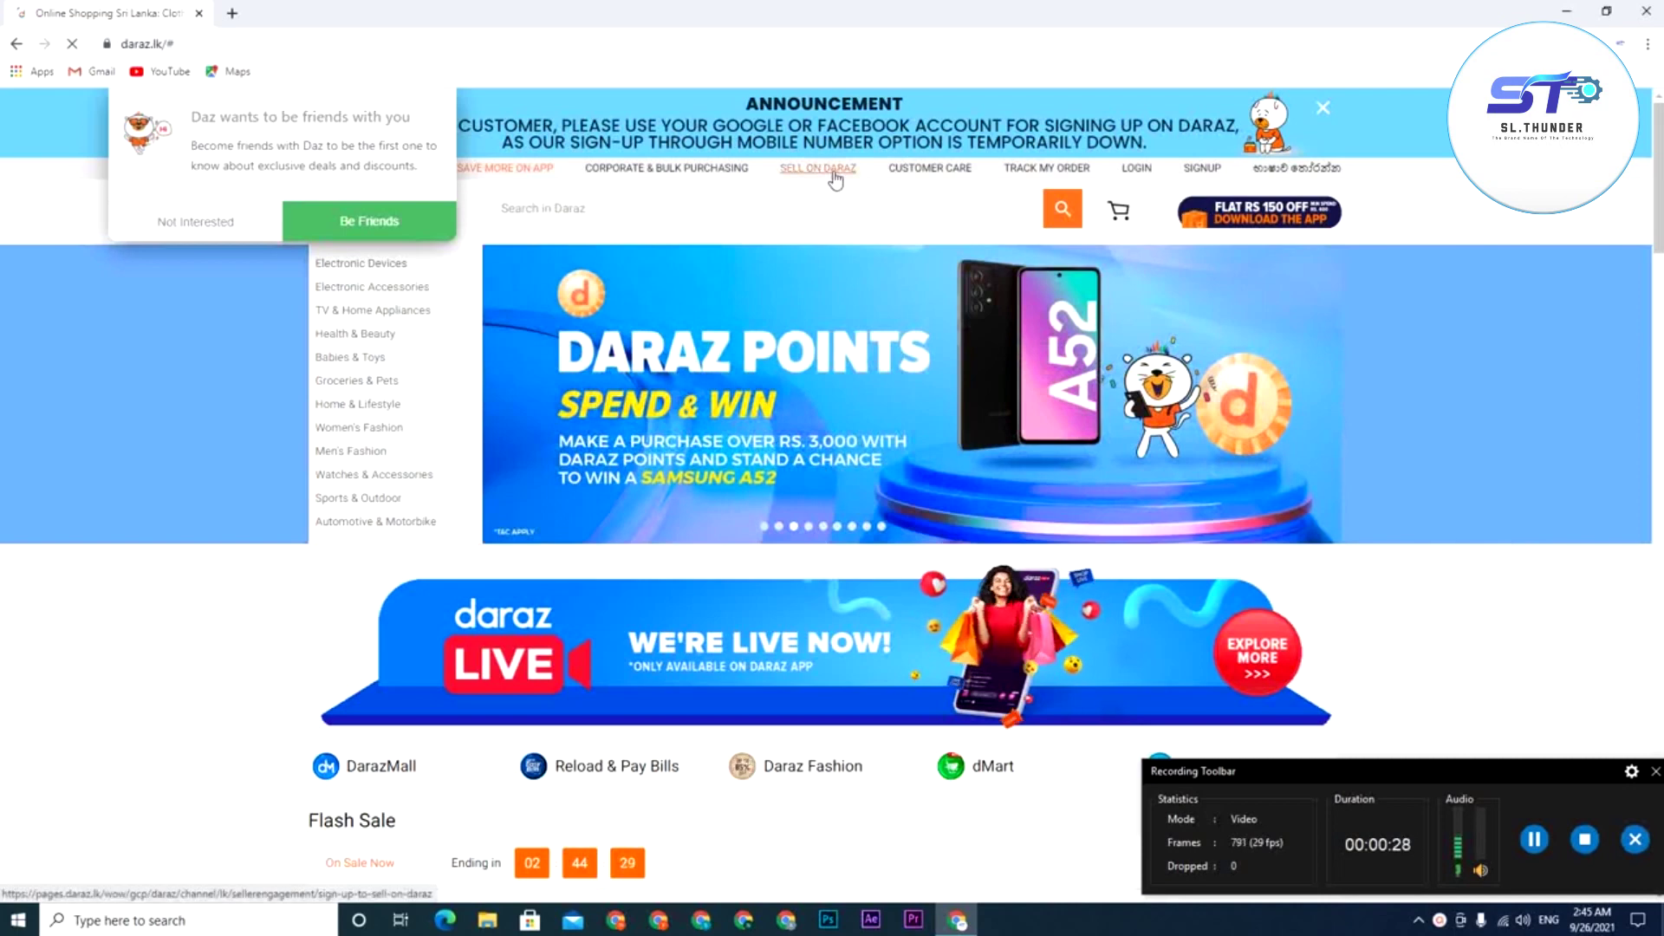
click(834, 177)
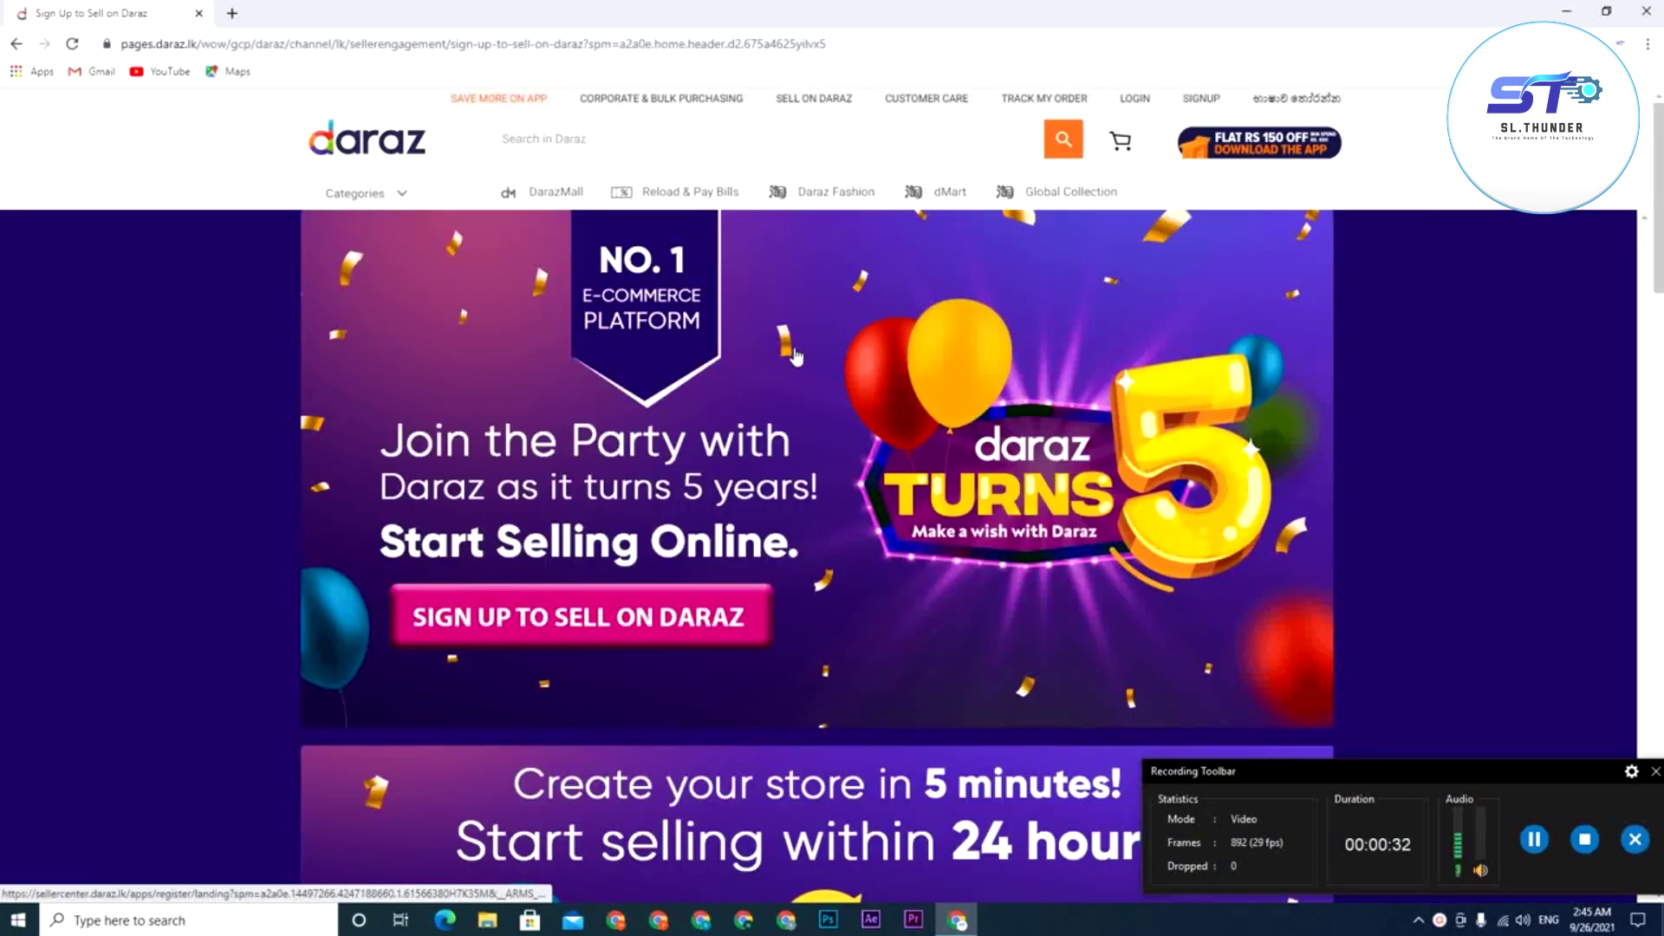
scroll(1010, 526, down, 2)
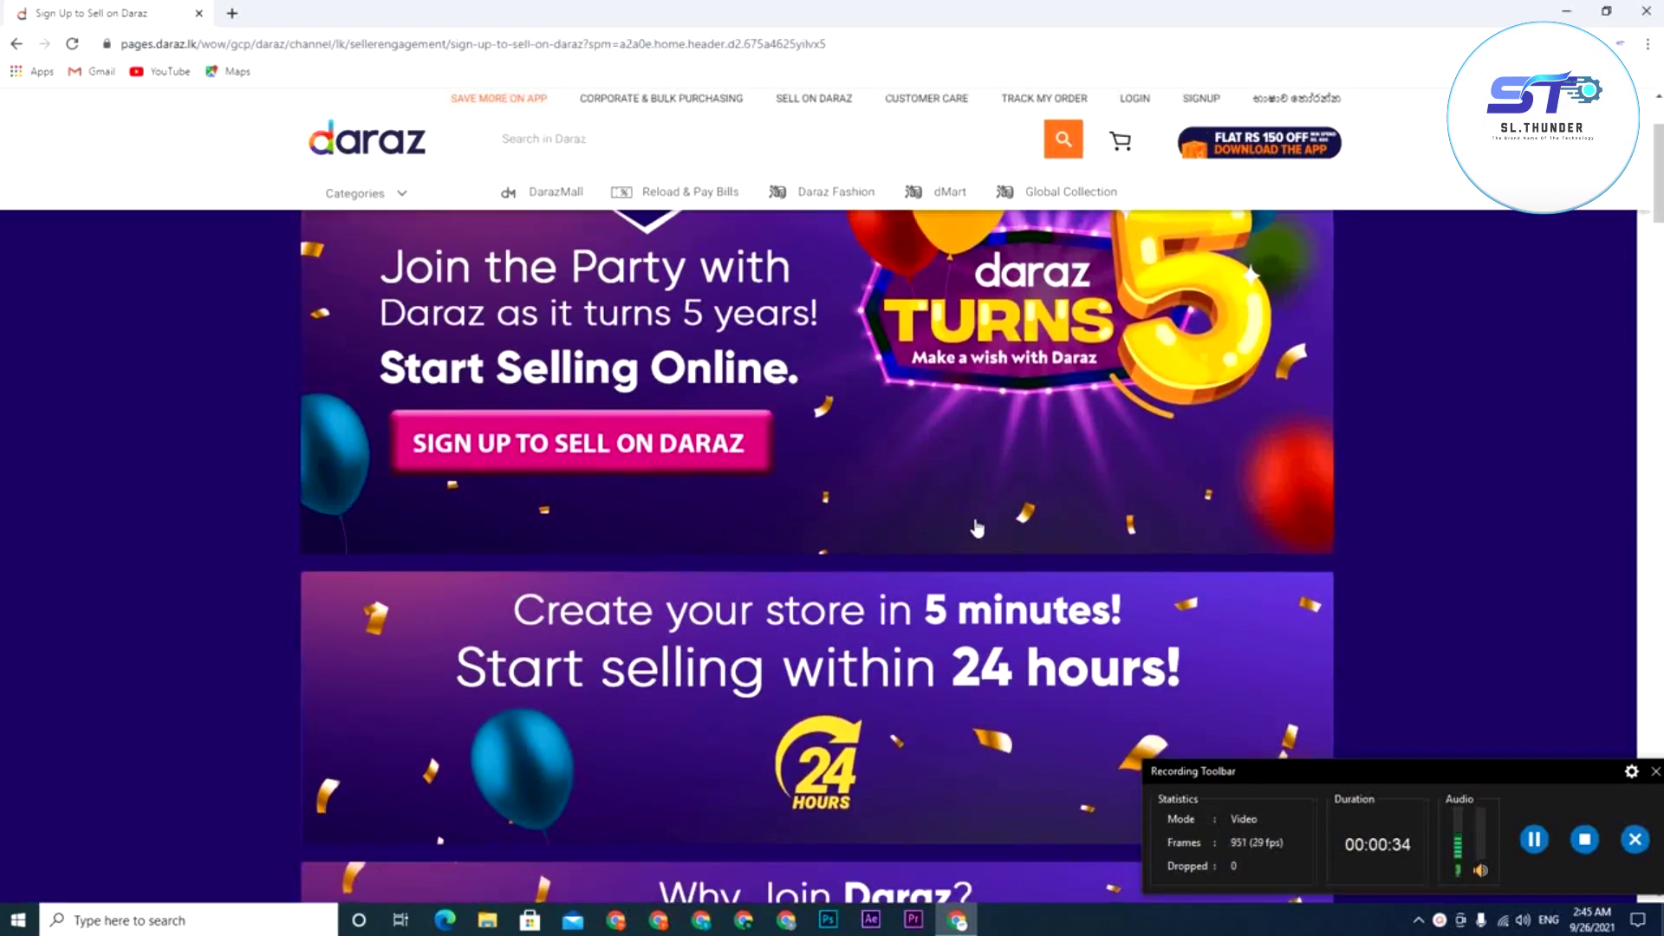
scroll(1010, 526, down, 10)
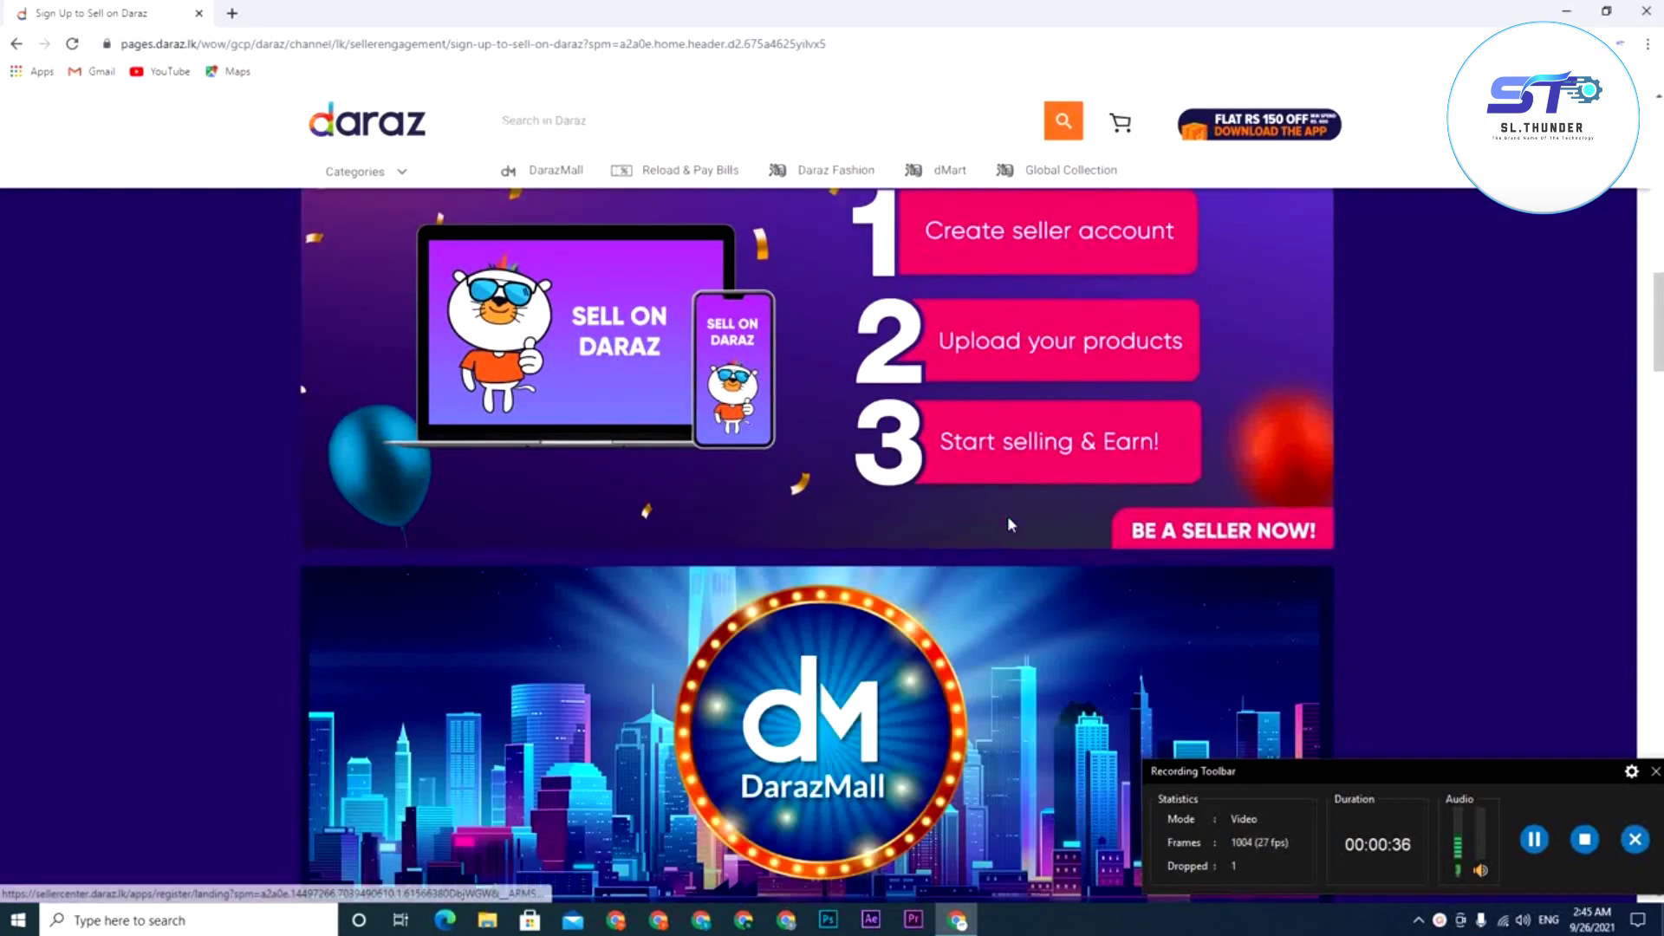
scroll(1010, 520, up, 6)
scroll(1010, 520, up, 6)
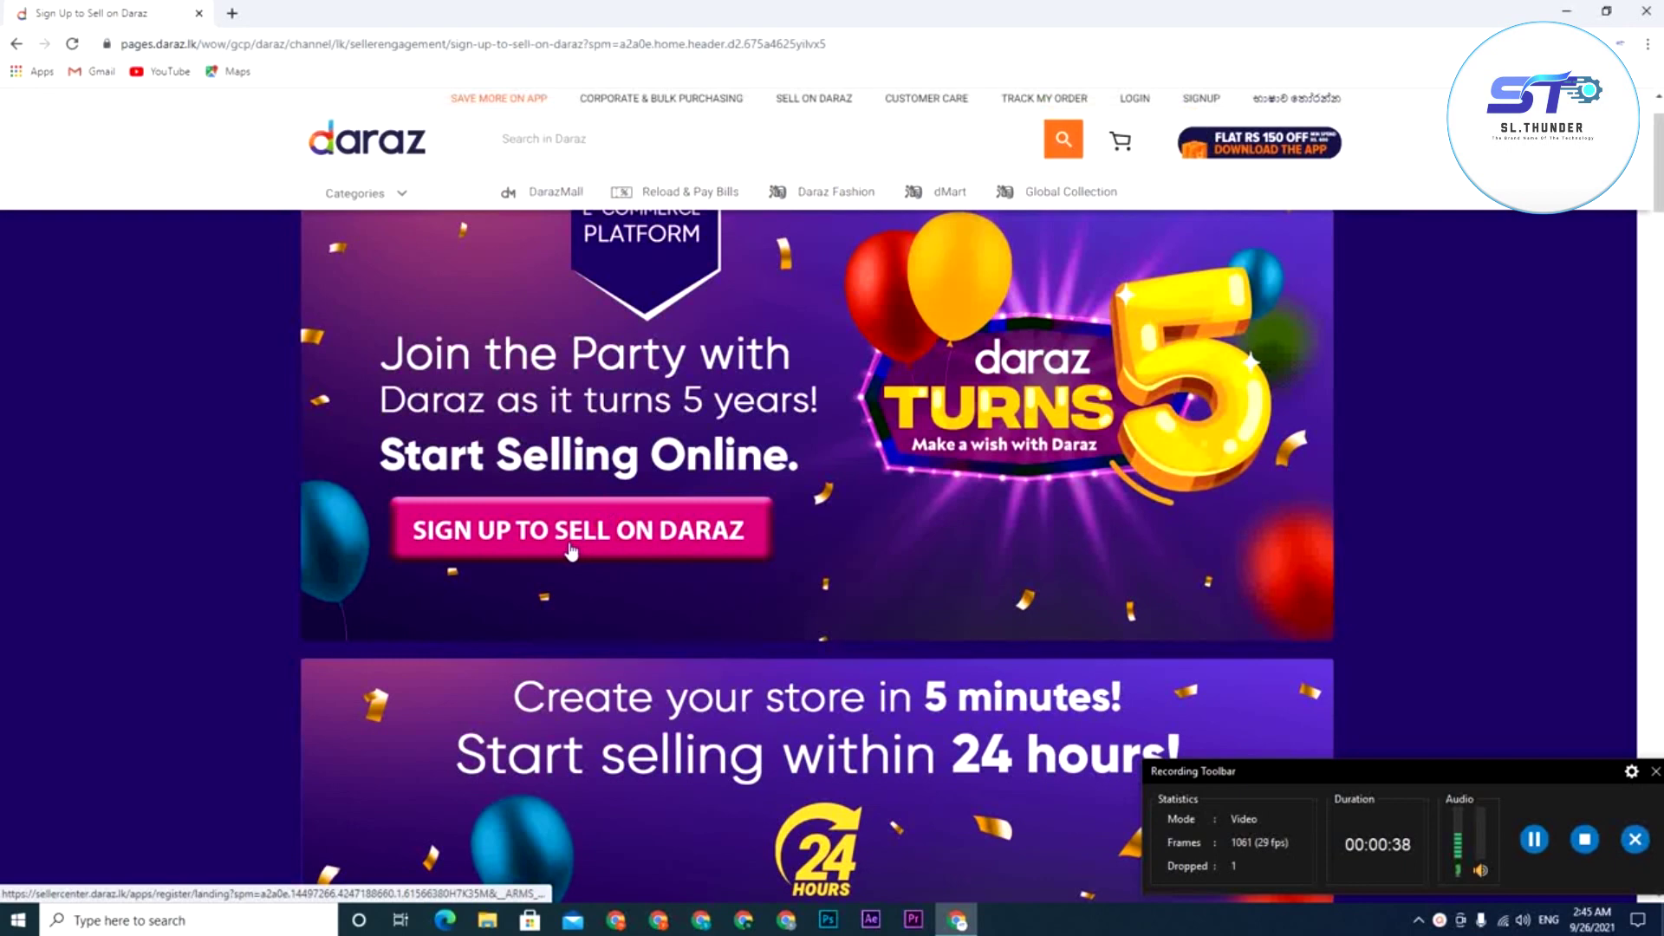
click(571, 552)
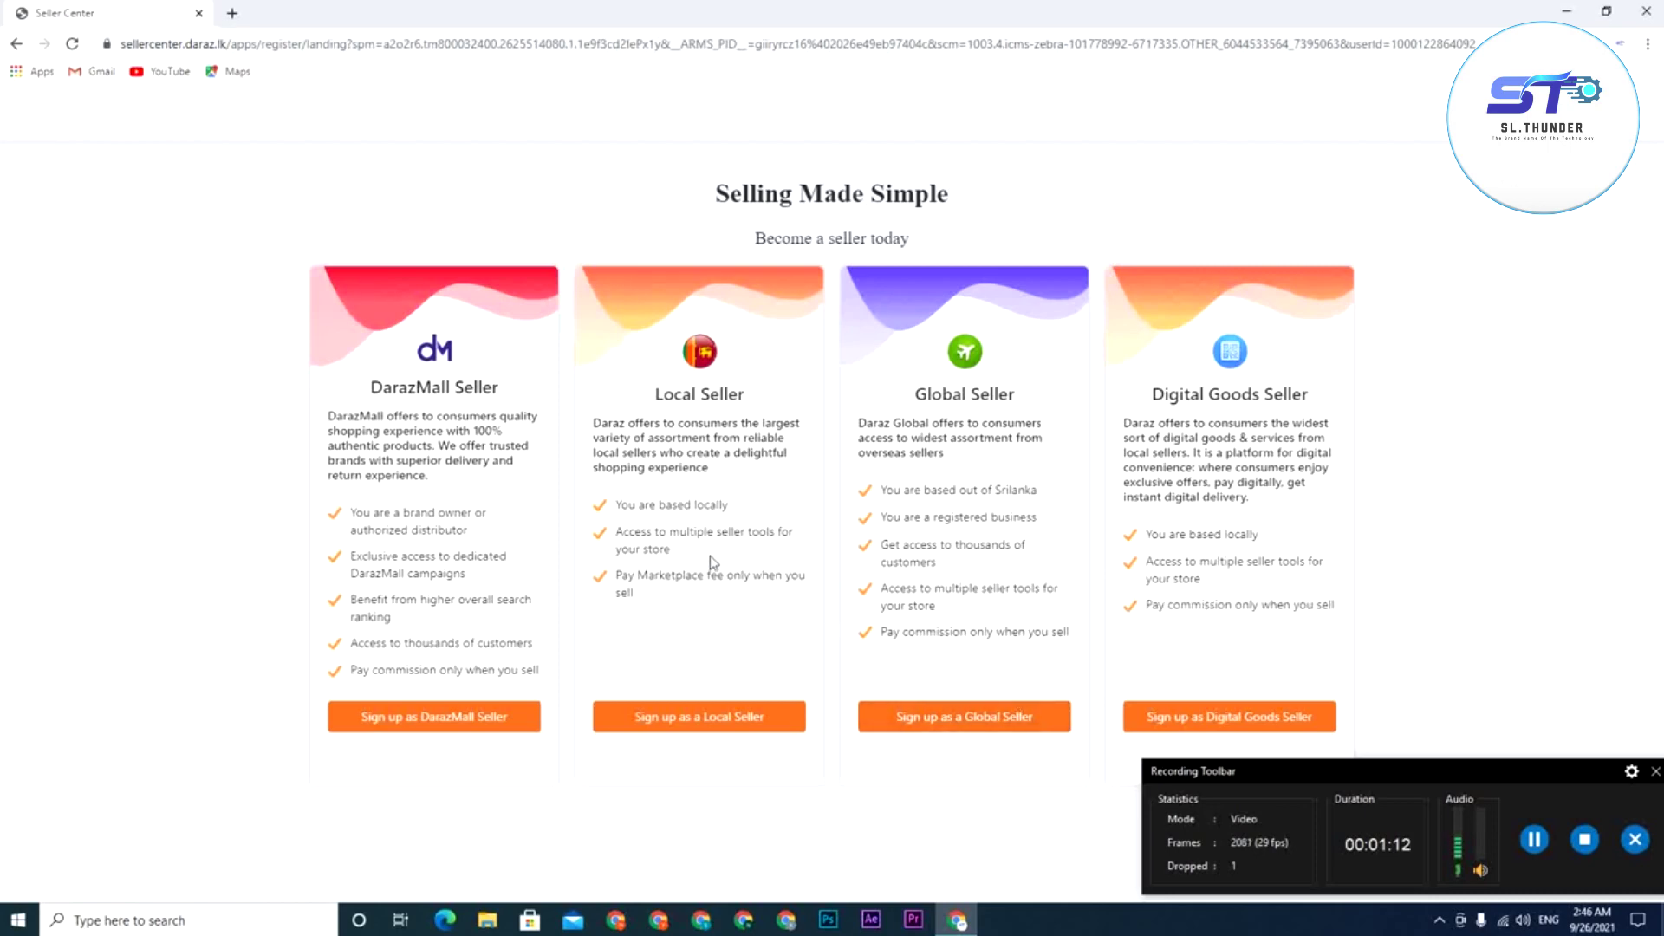
- Choose 'Sign up as a Local Seller' and confirm with Yes
click(697, 714)
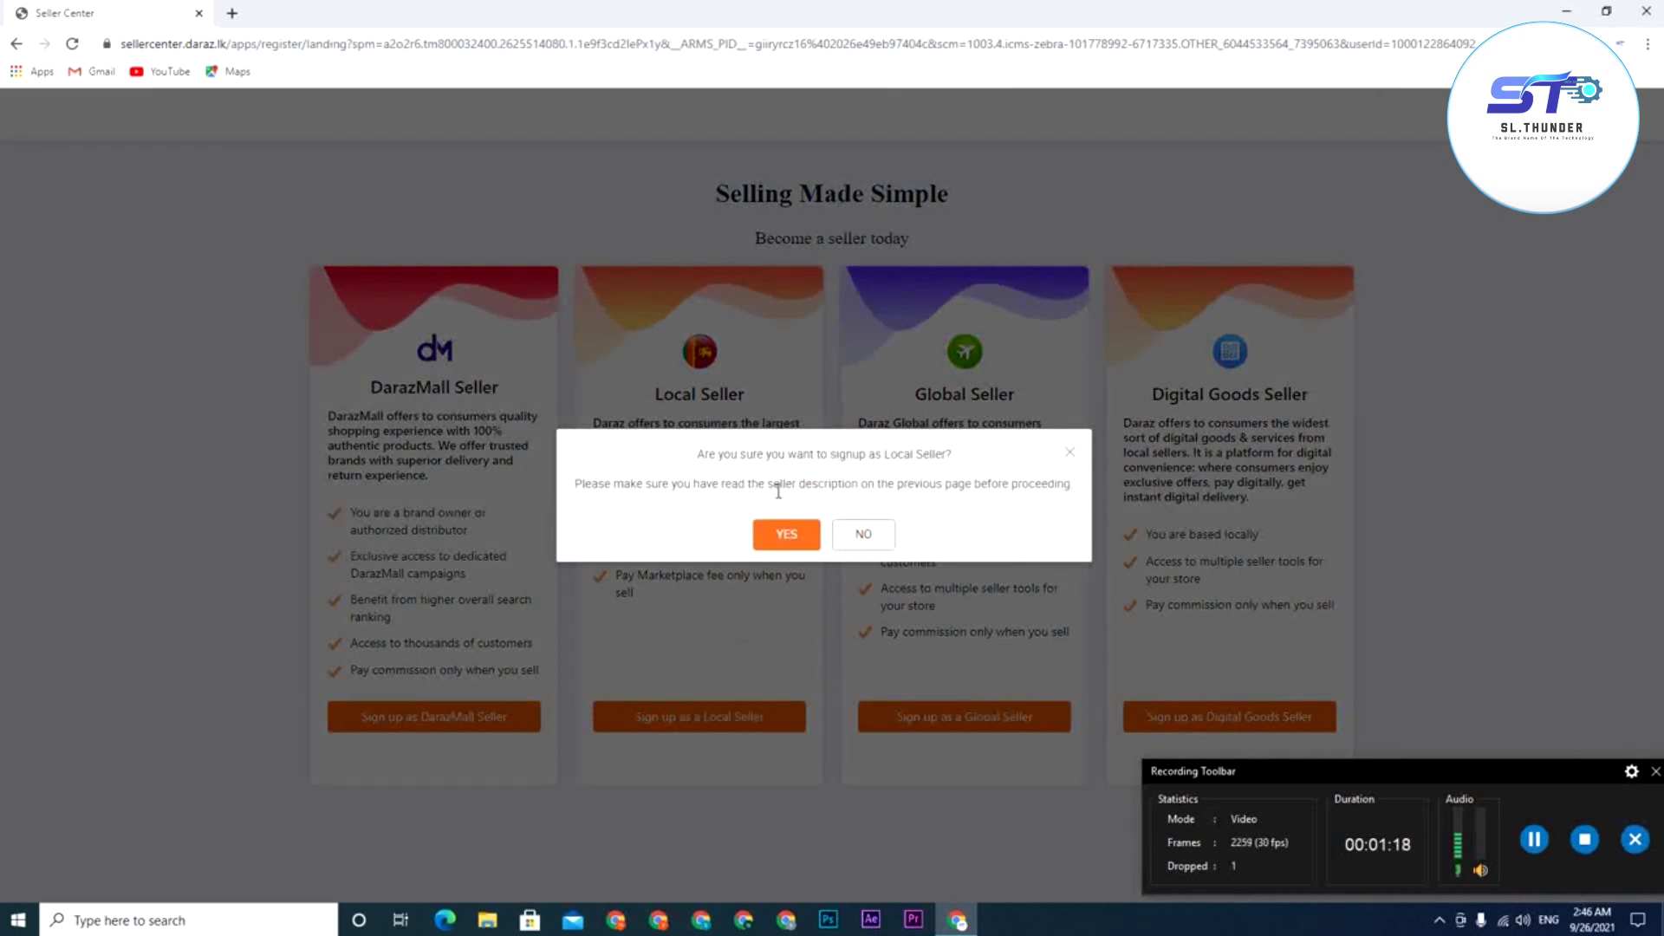
click(790, 548)
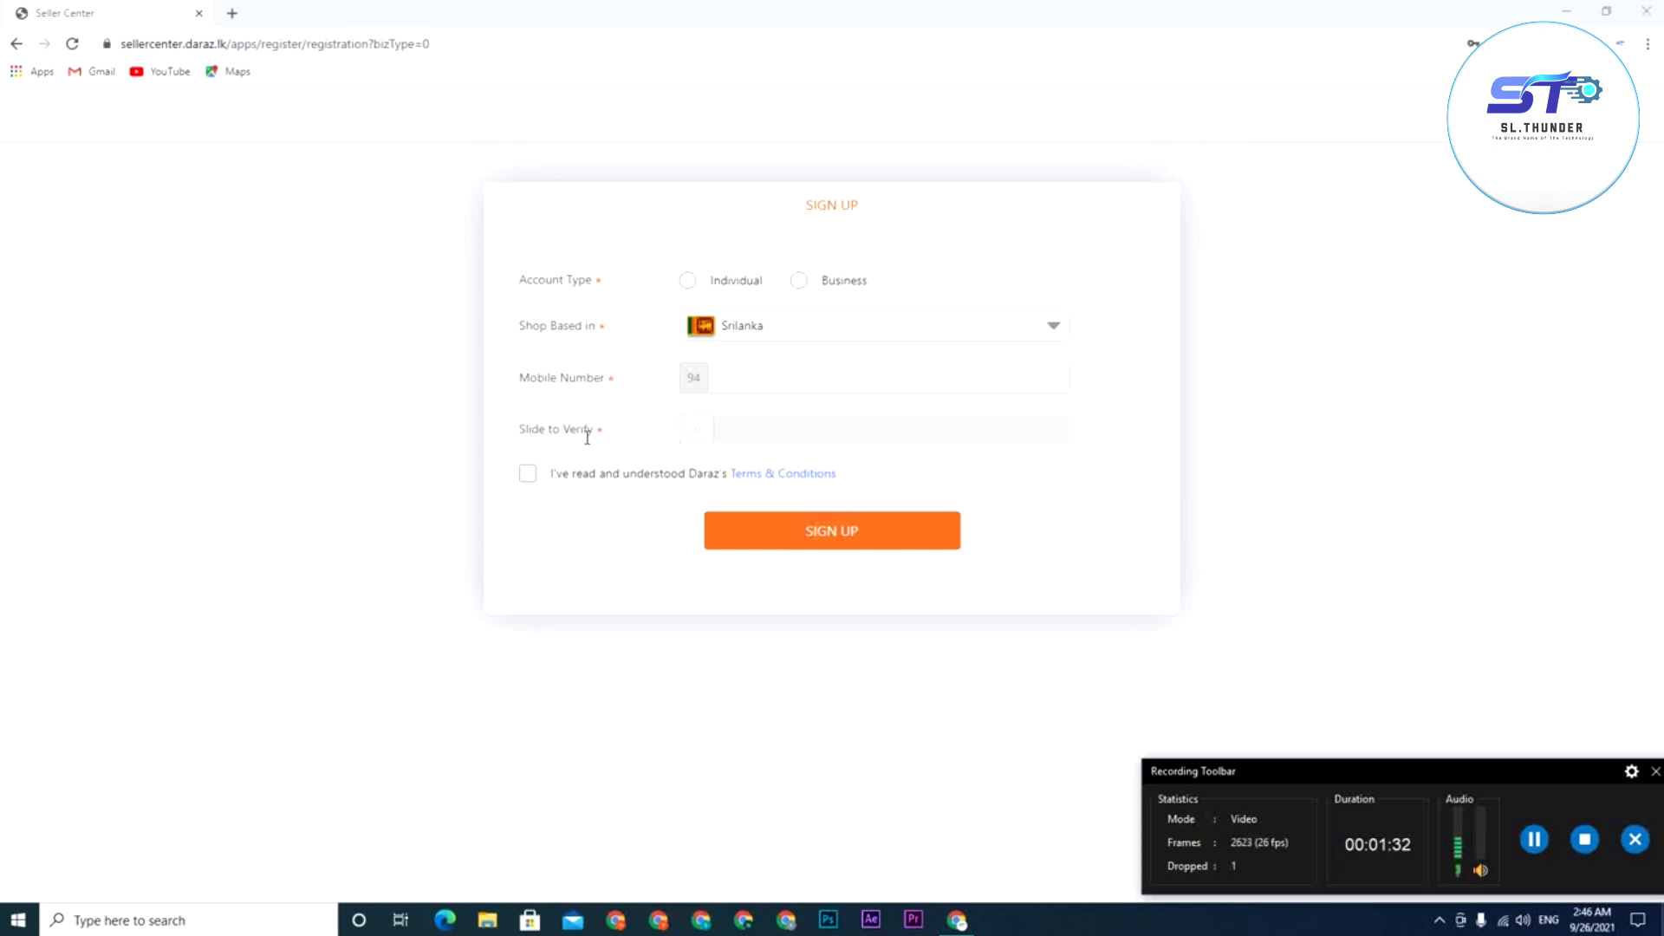
- Keep Srilanka as the shop country, choose Individual, and enter the mobile number
click(747, 327)
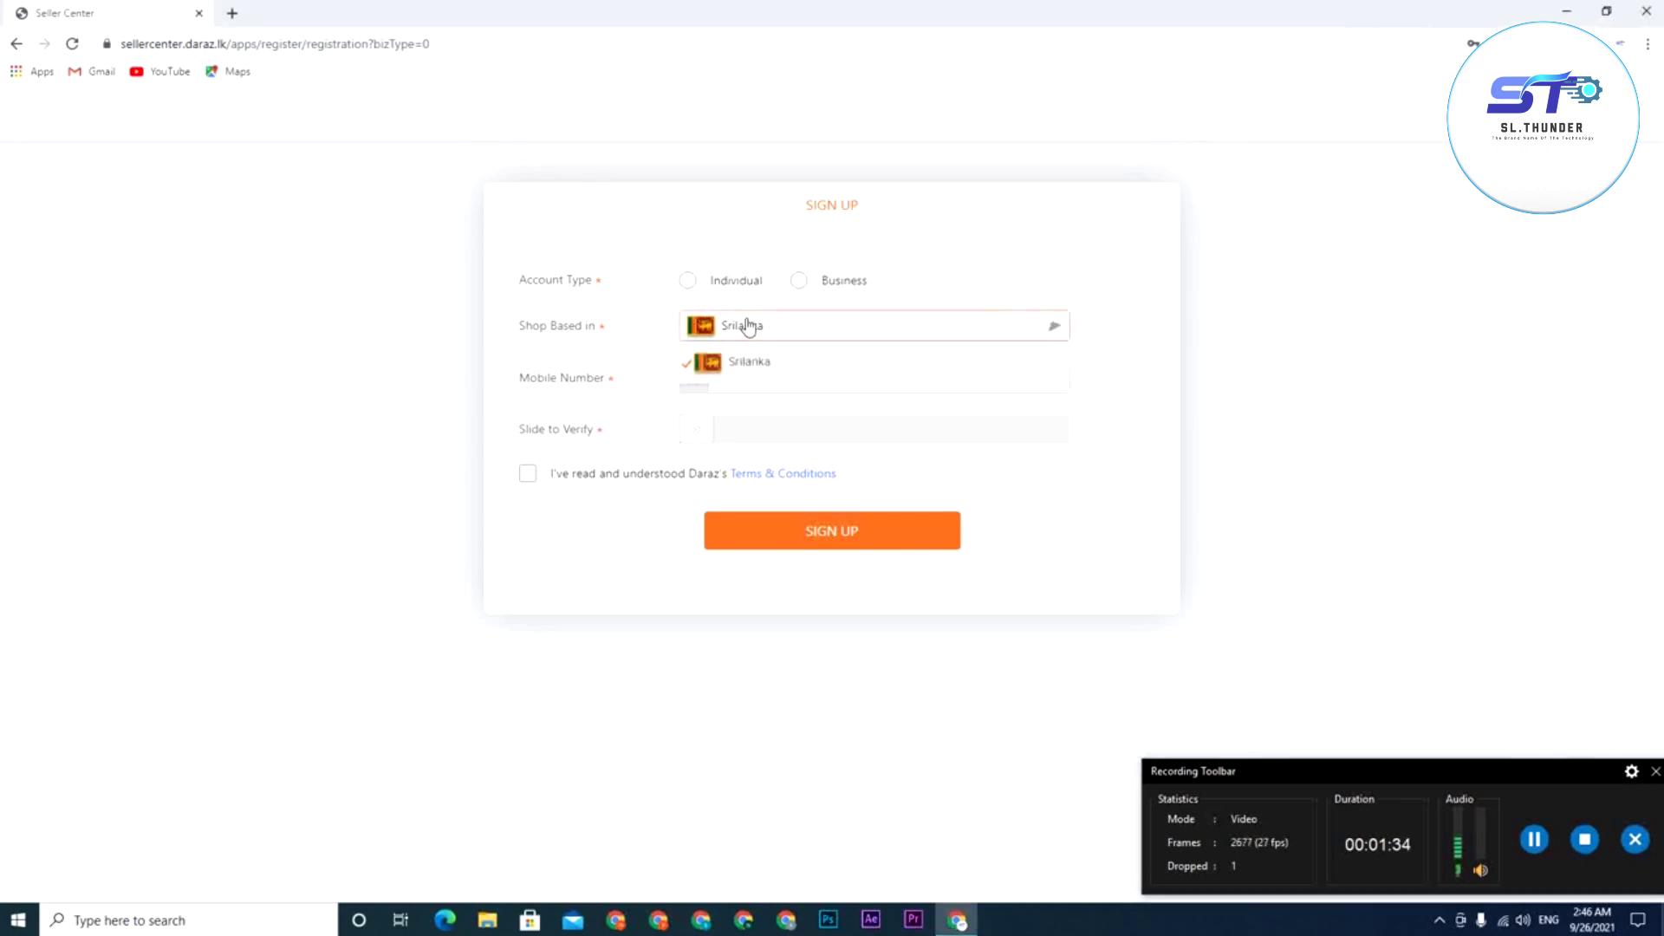
click(749, 327)
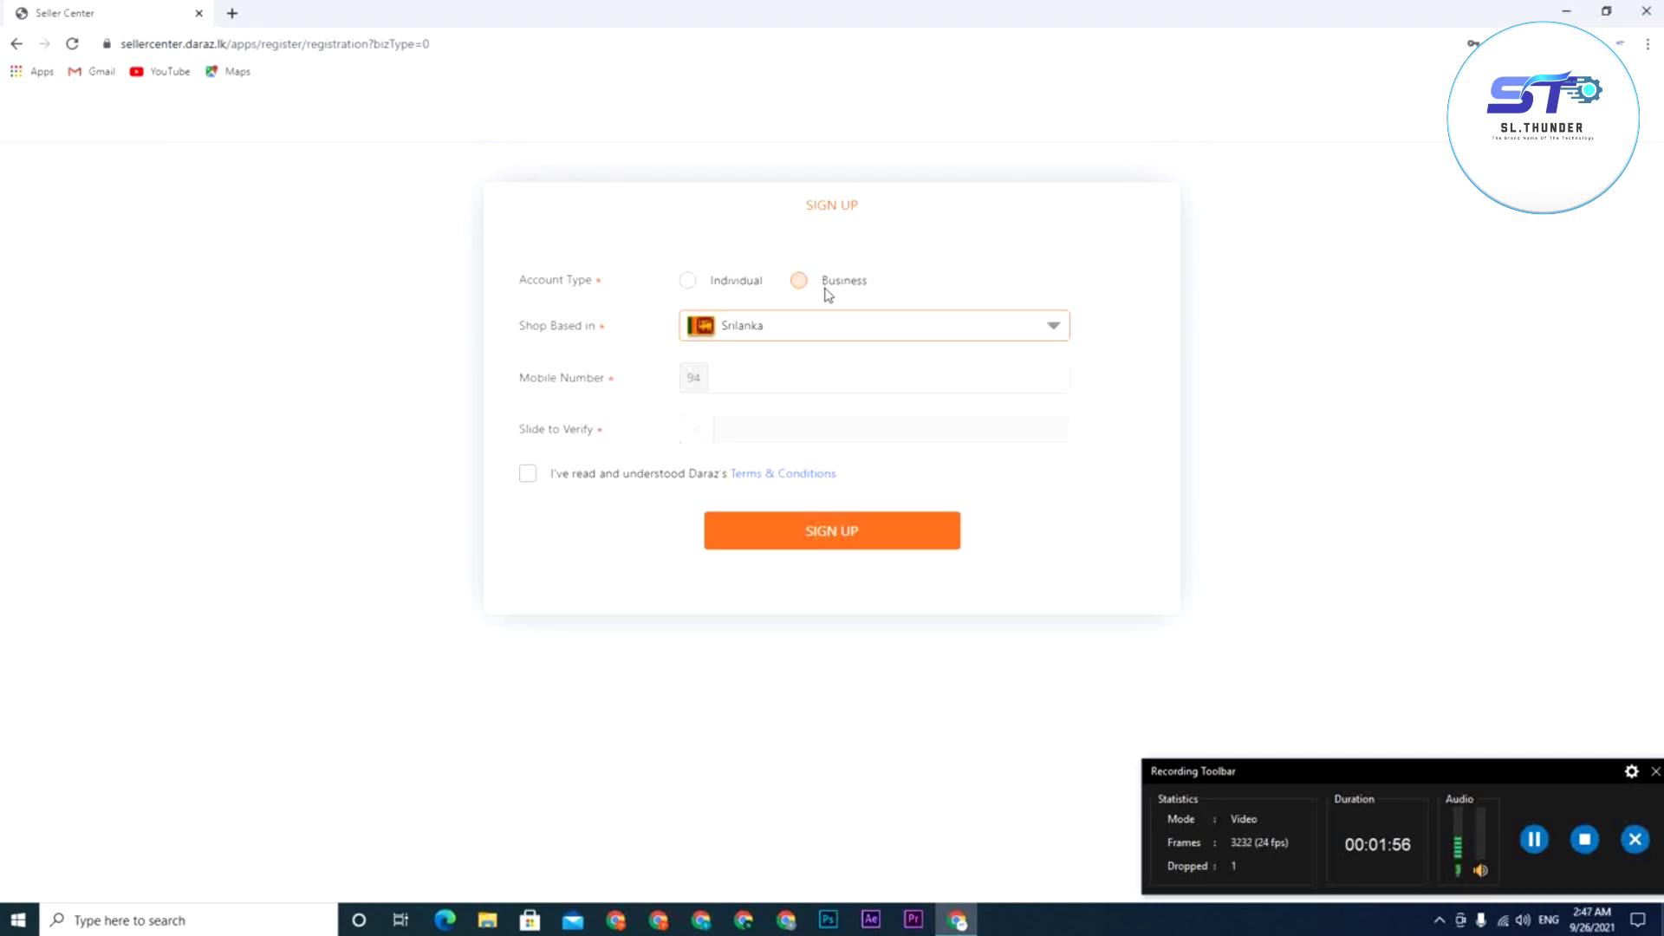
click(716, 295)
click(740, 428)
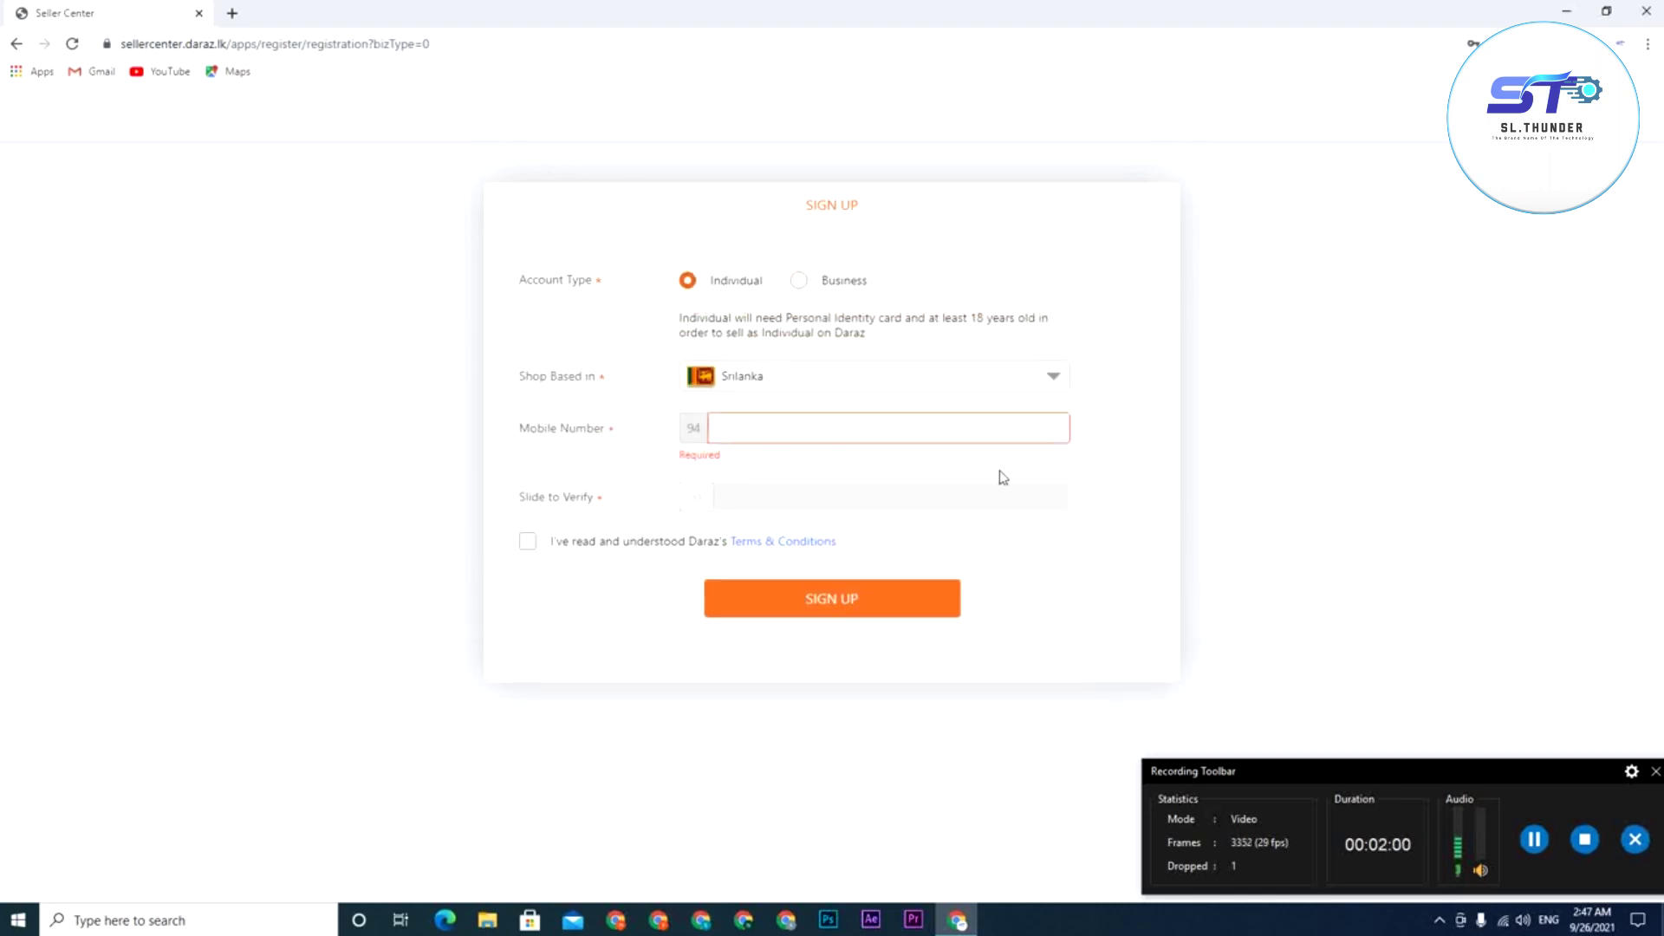
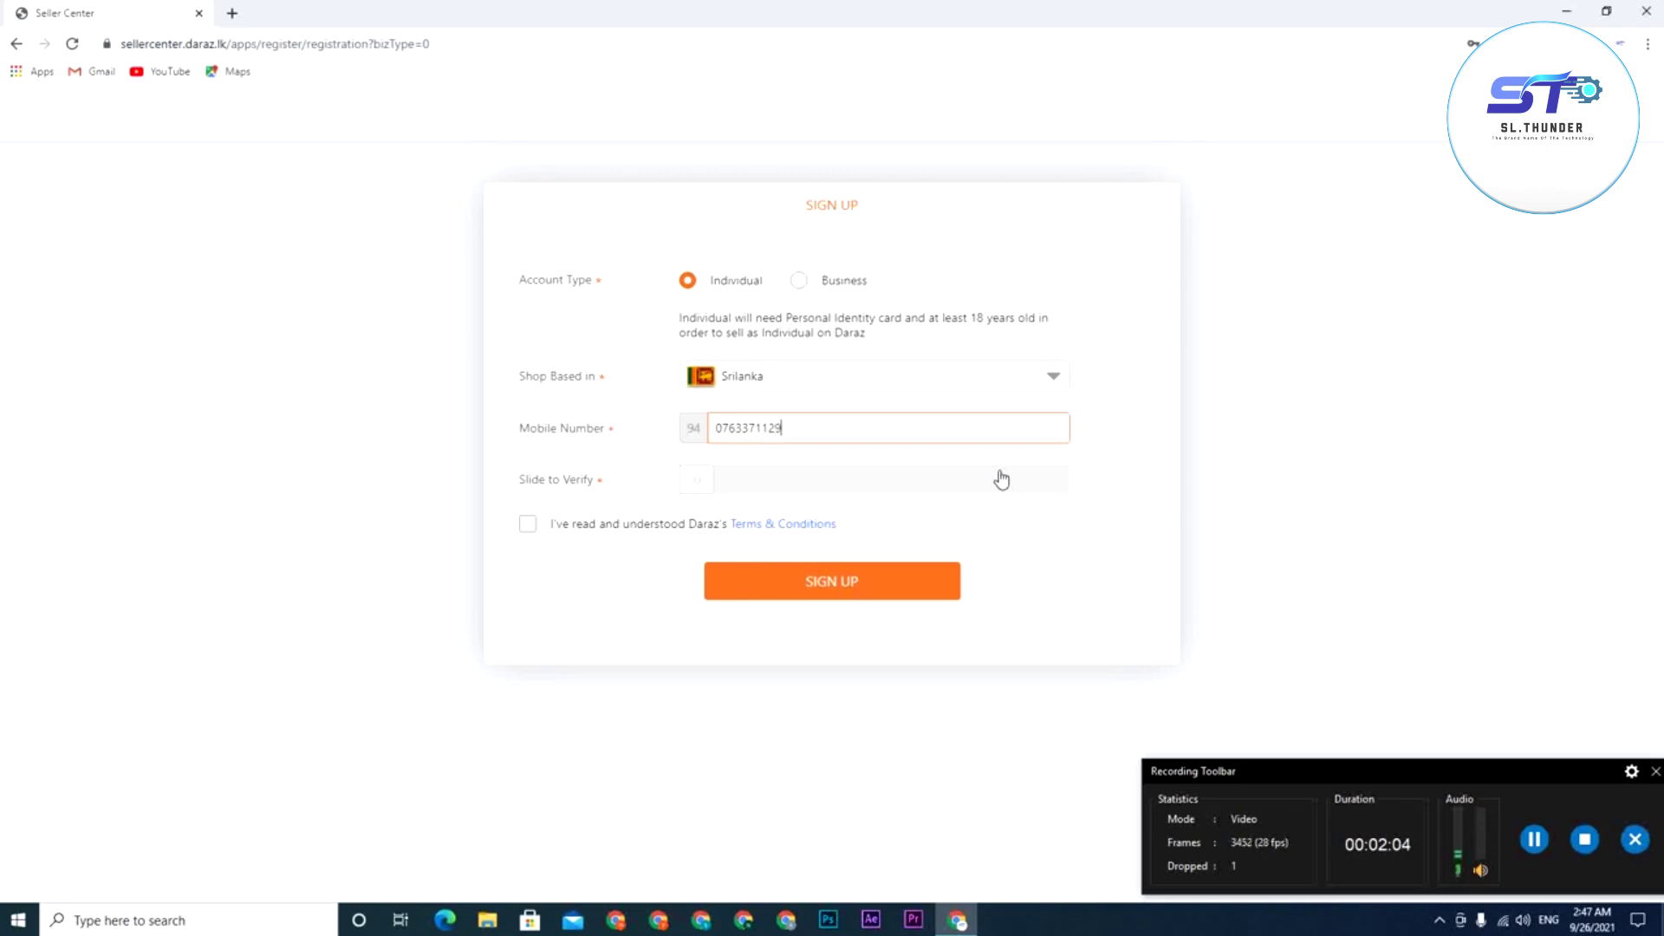
- Remove the leading 0 from the mobile number and pass the slide-to-verify check
click(693, 479)
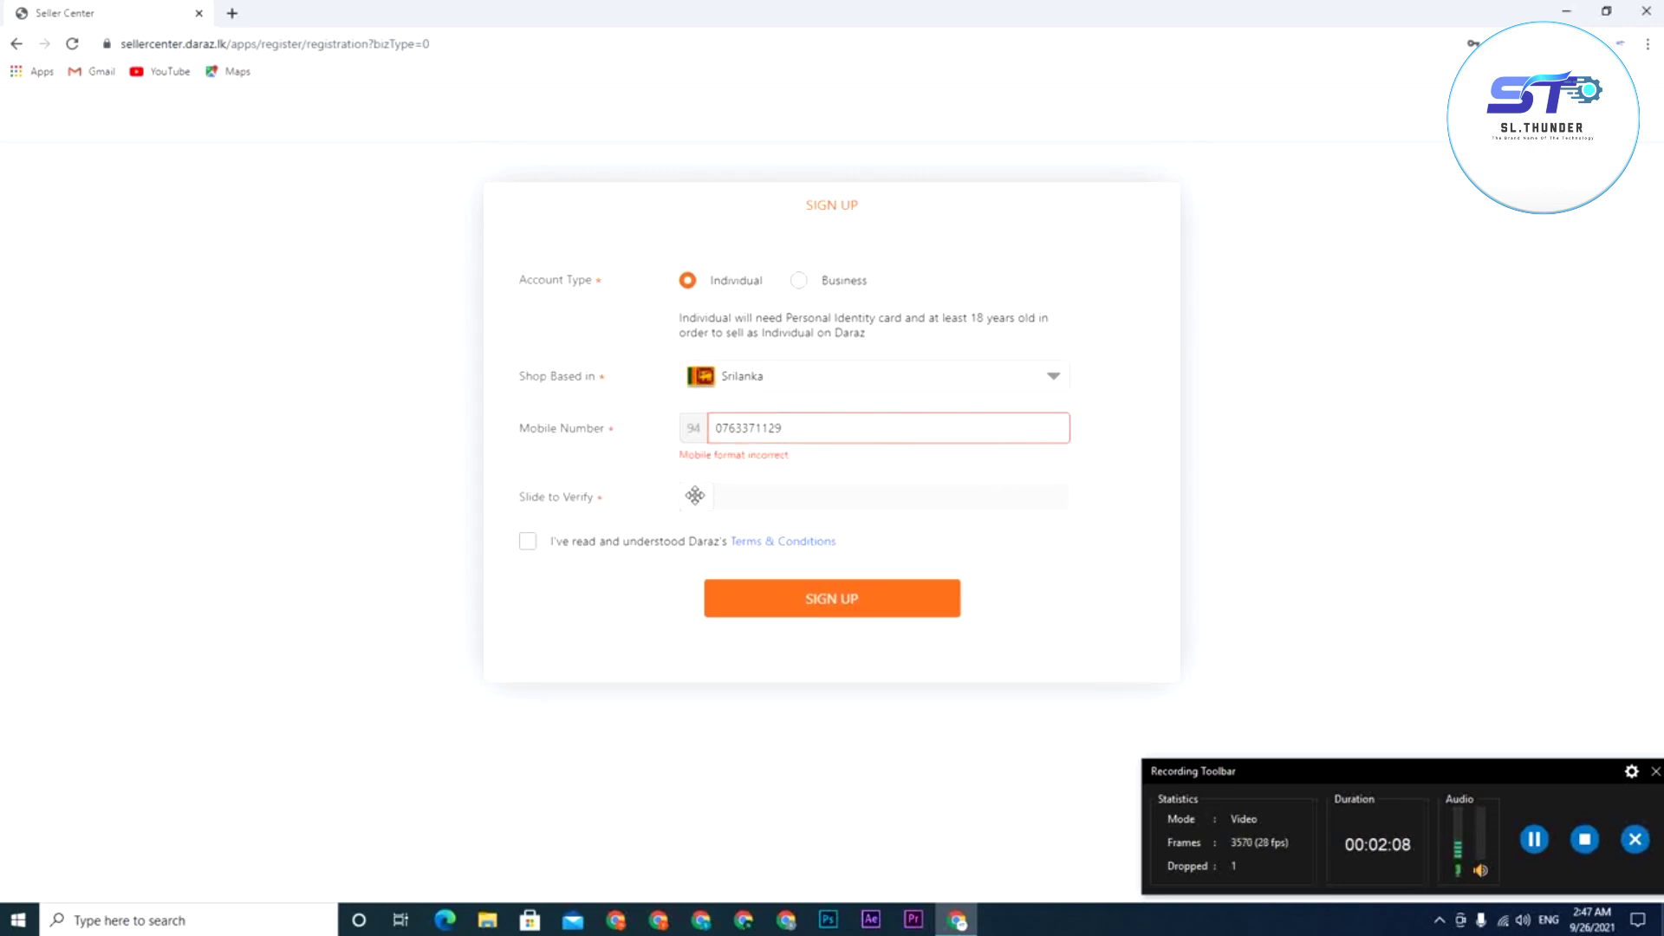
drag(744, 518, 870, 509)
click(725, 429)
key(BackSpace)
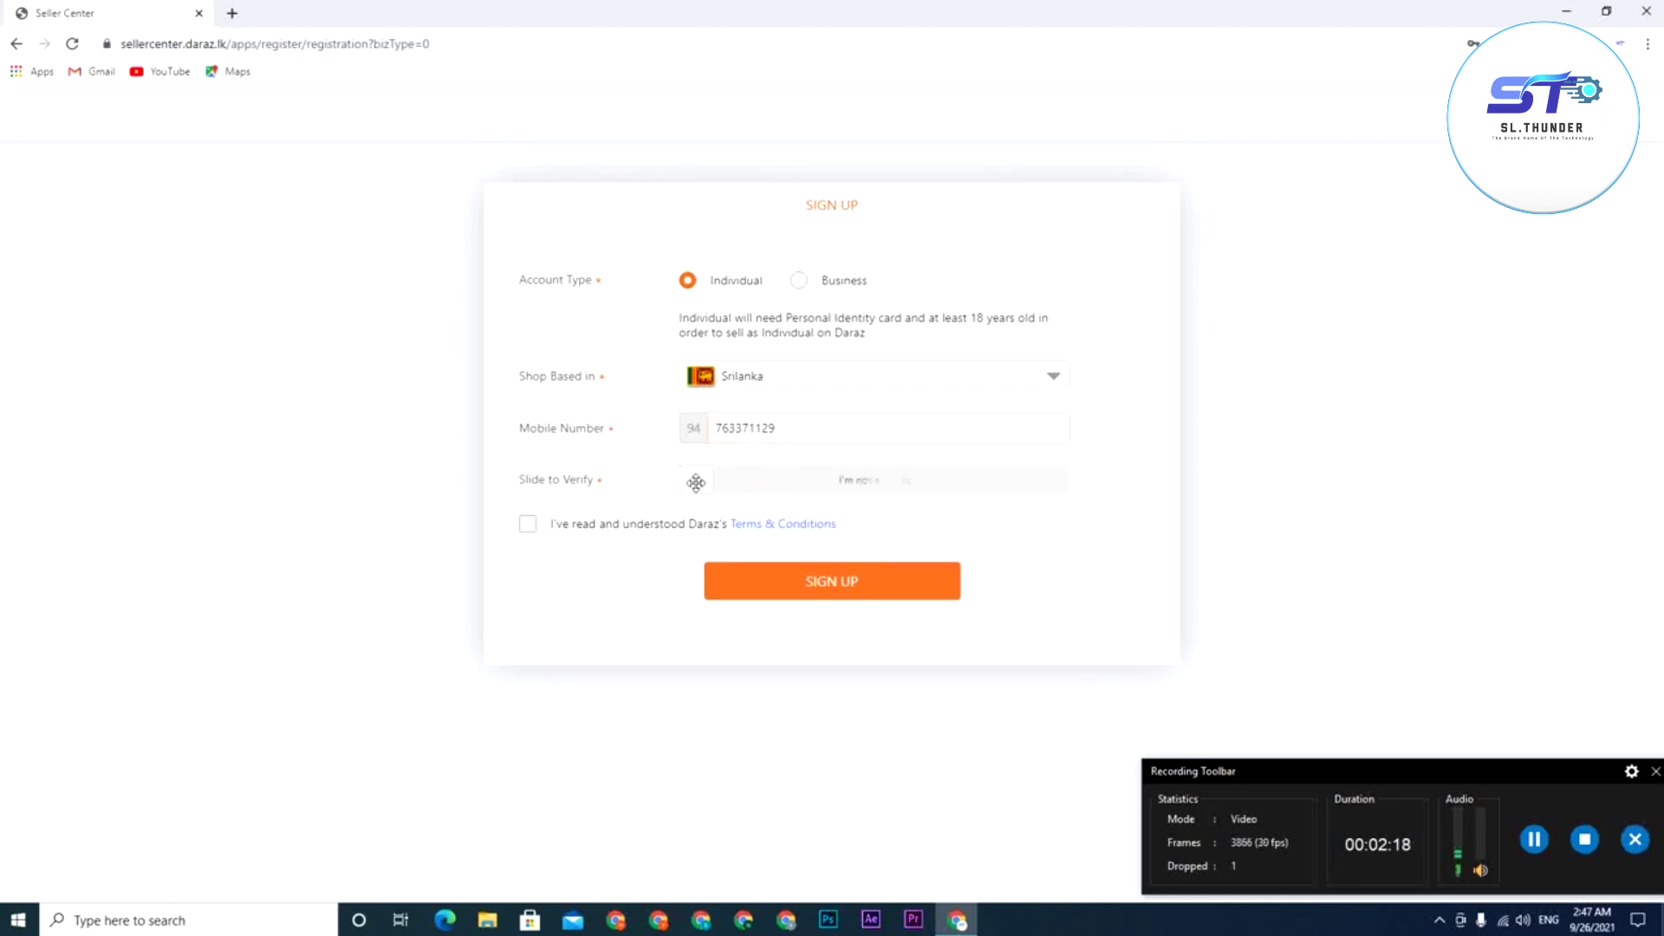
drag(706, 484, 1072, 501)
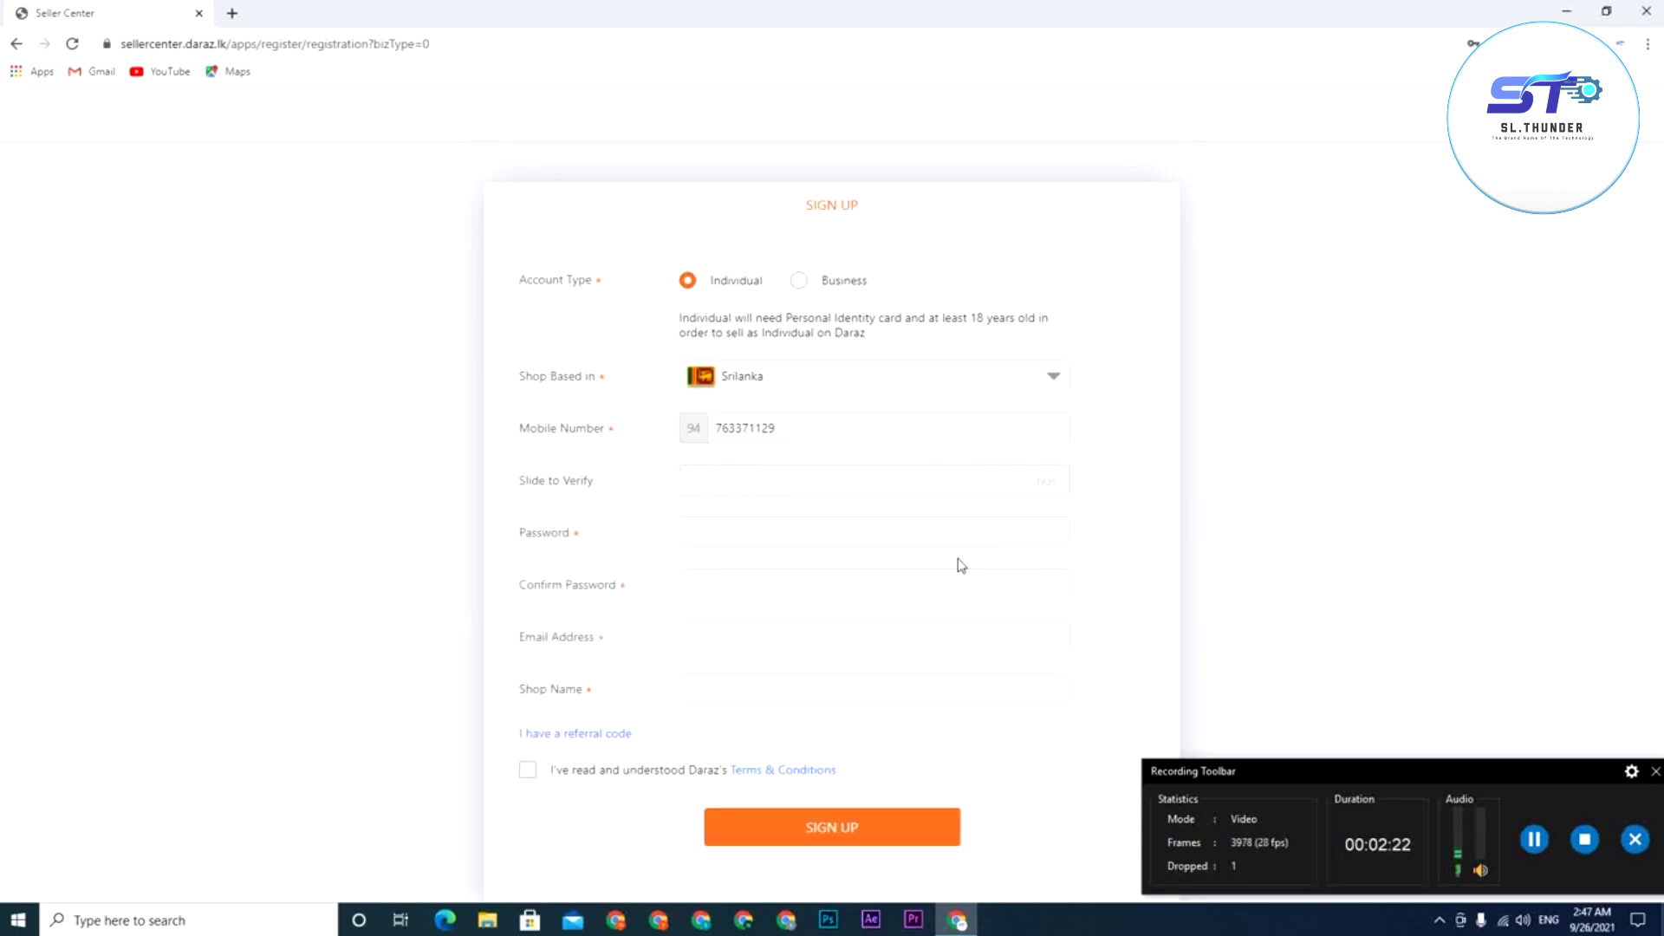
- Enter the account password and re-enter it in the confirmation field
scroll(810, 560, down, 1)
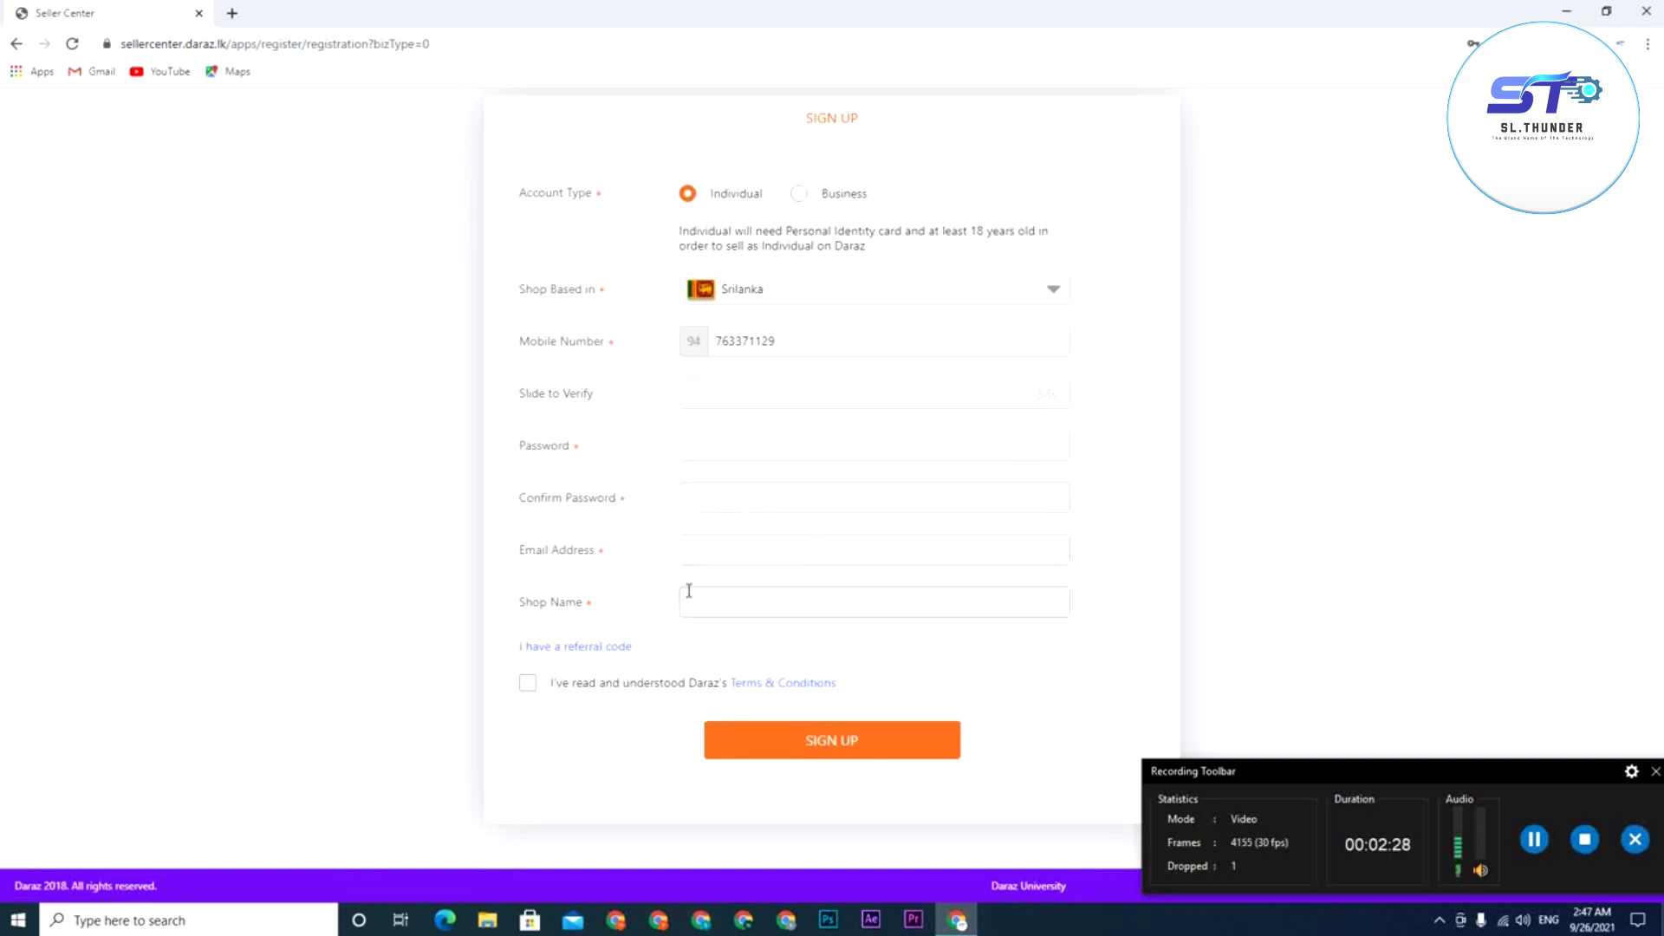
click(745, 443)
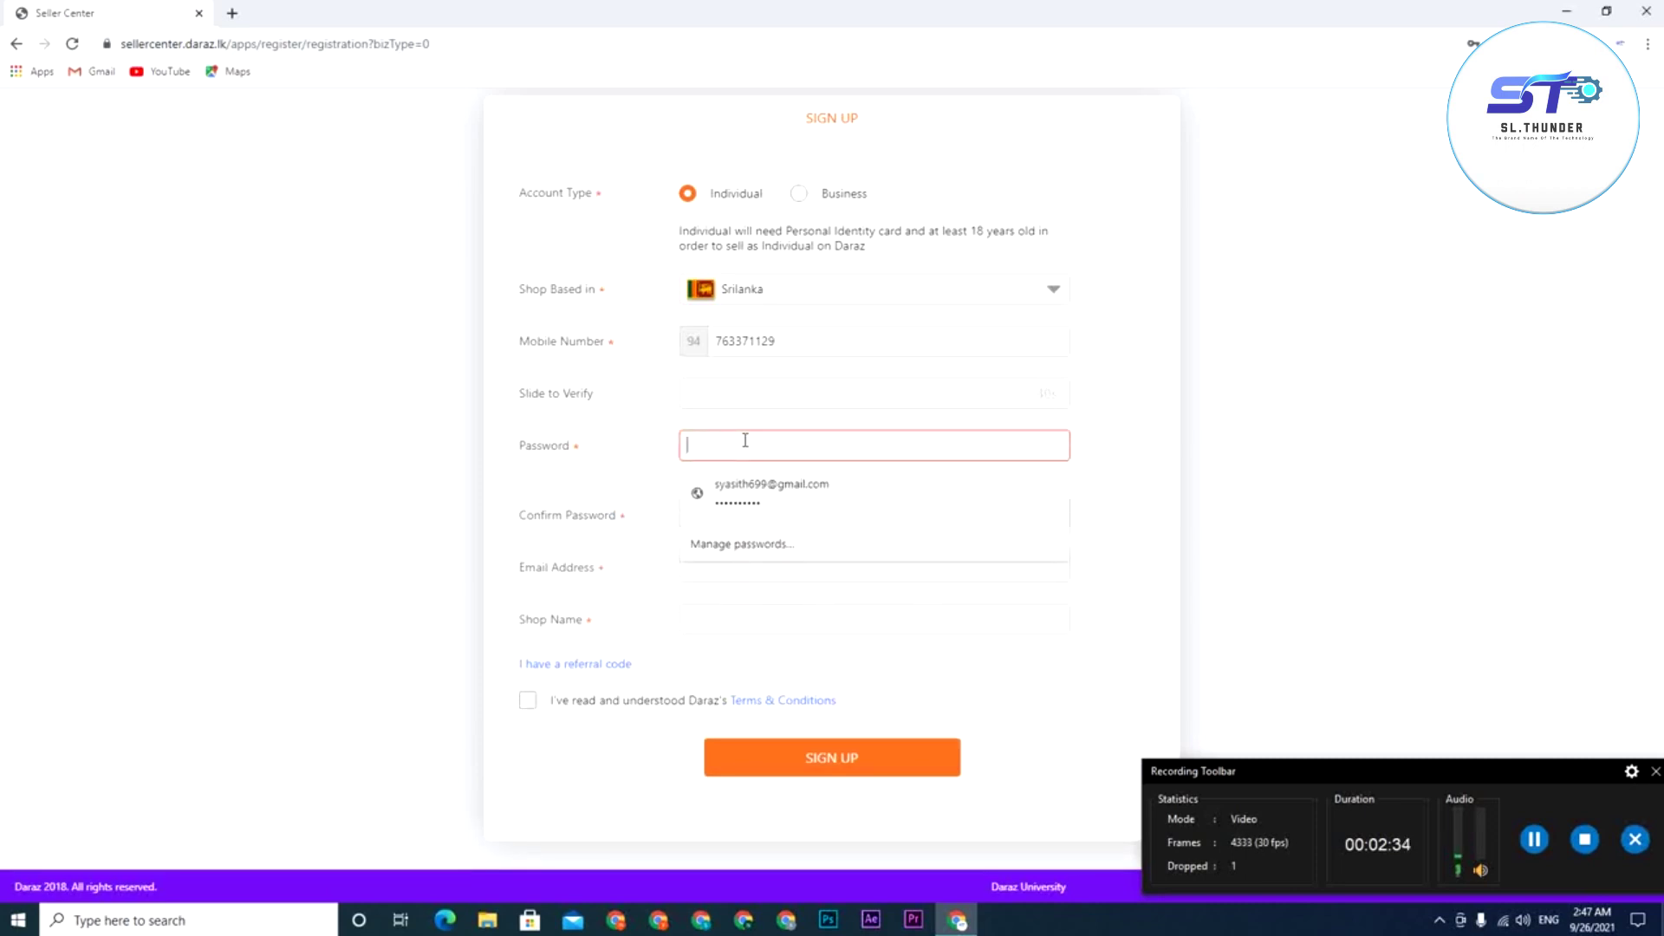
text(******)
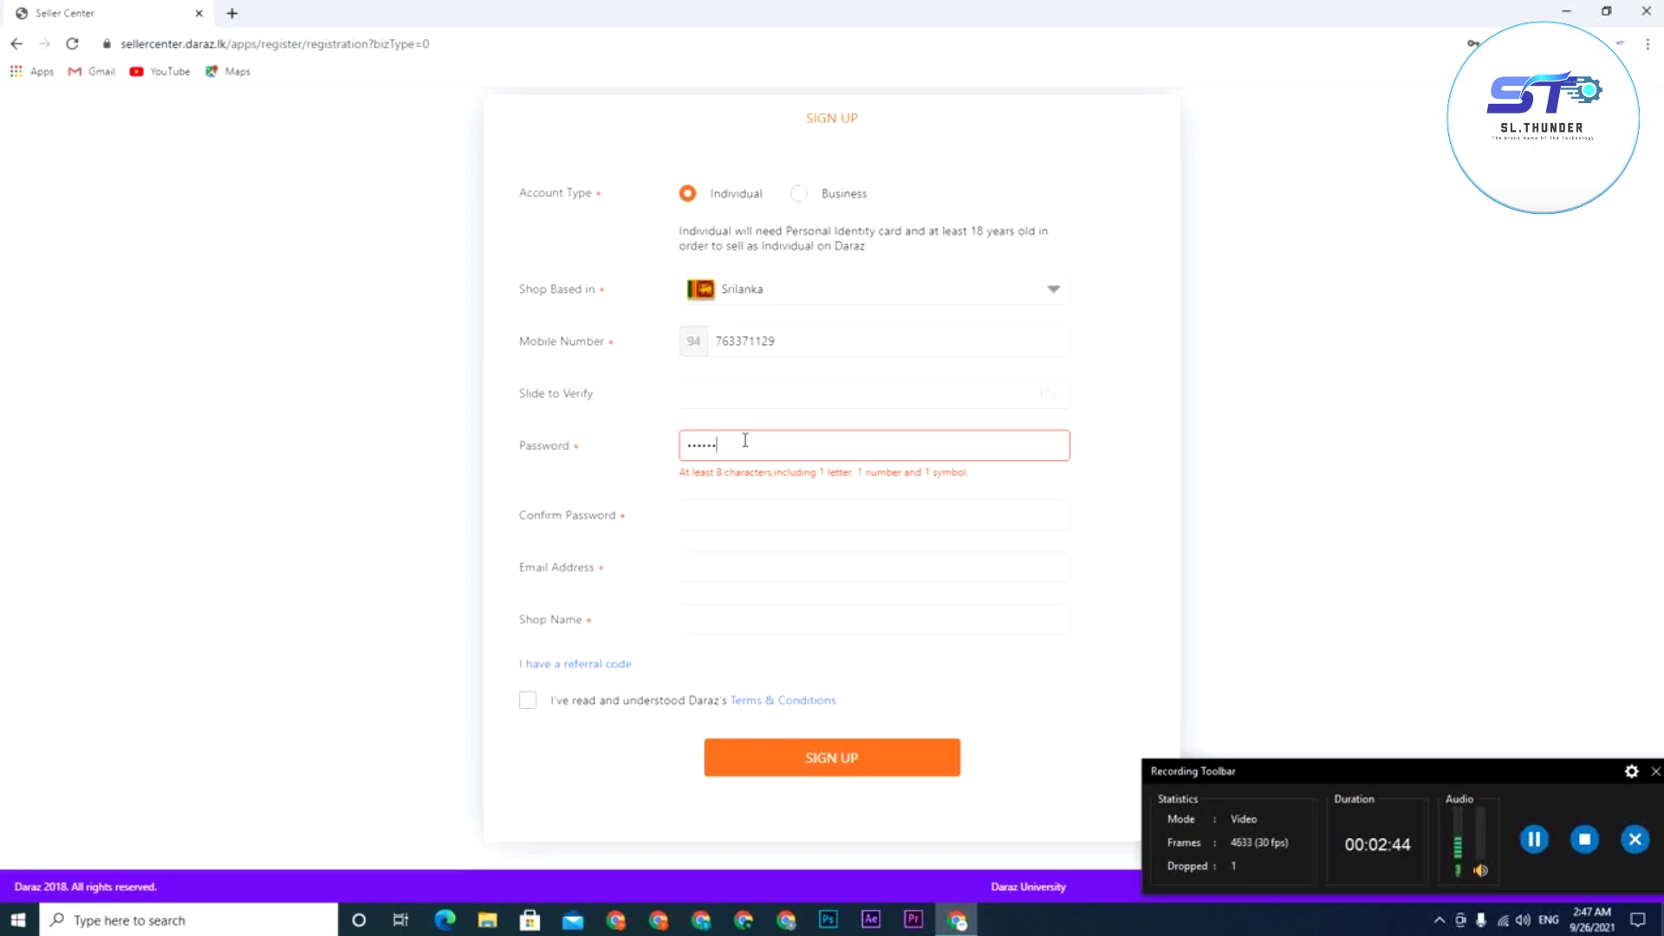
text(•••)
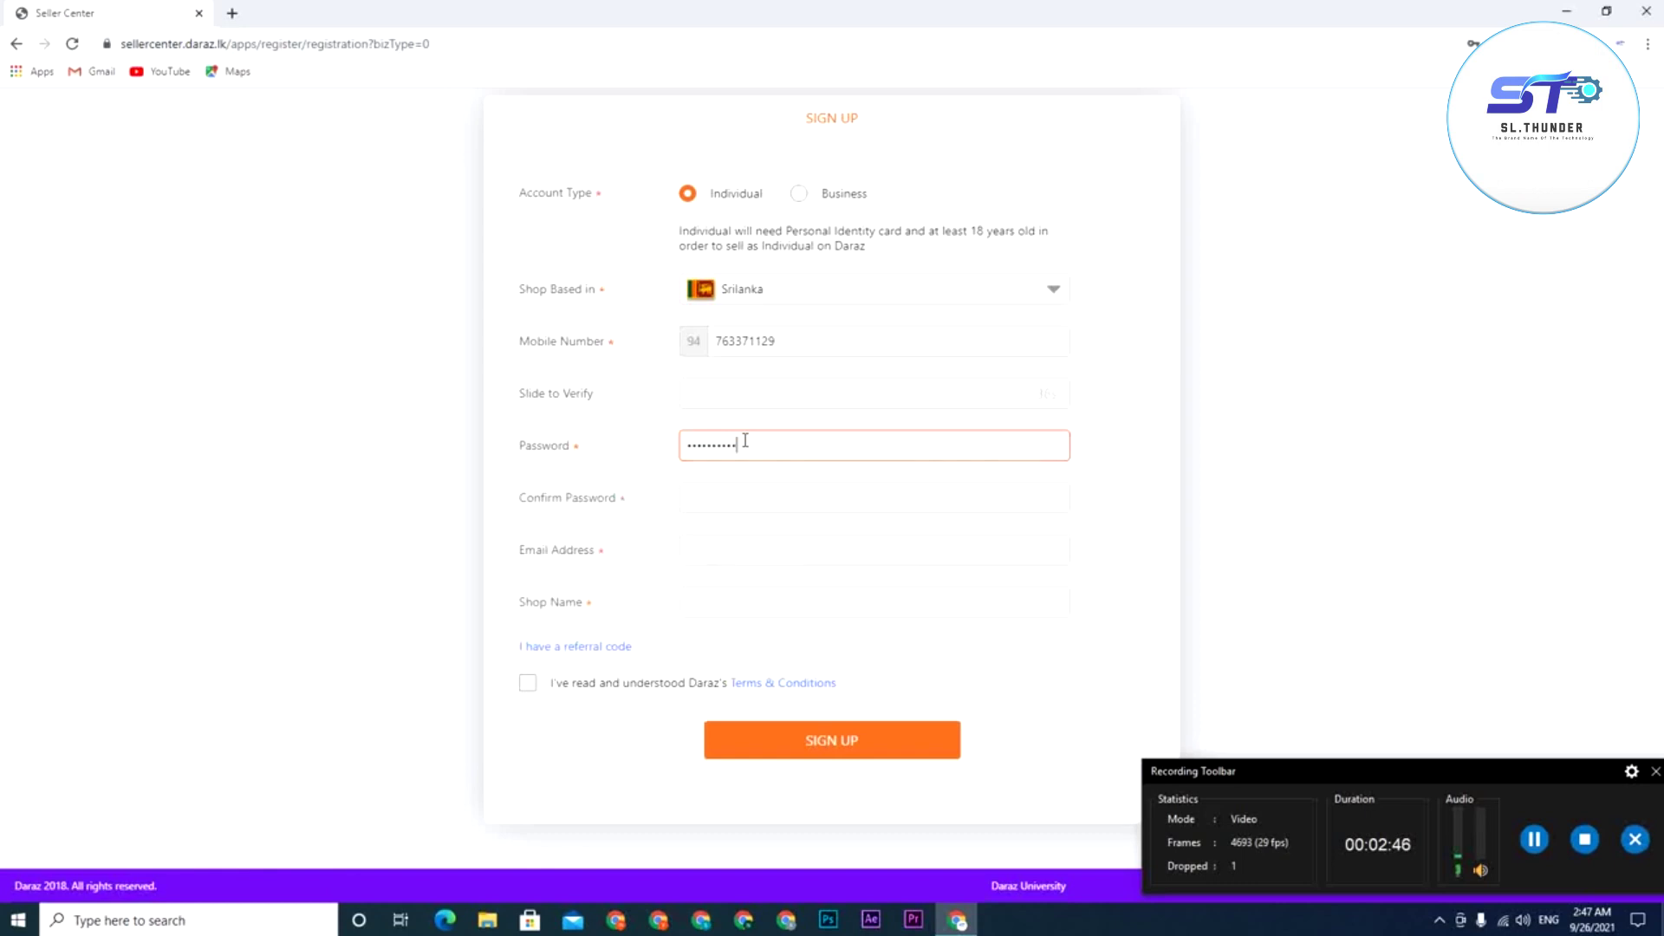
click(745, 499)
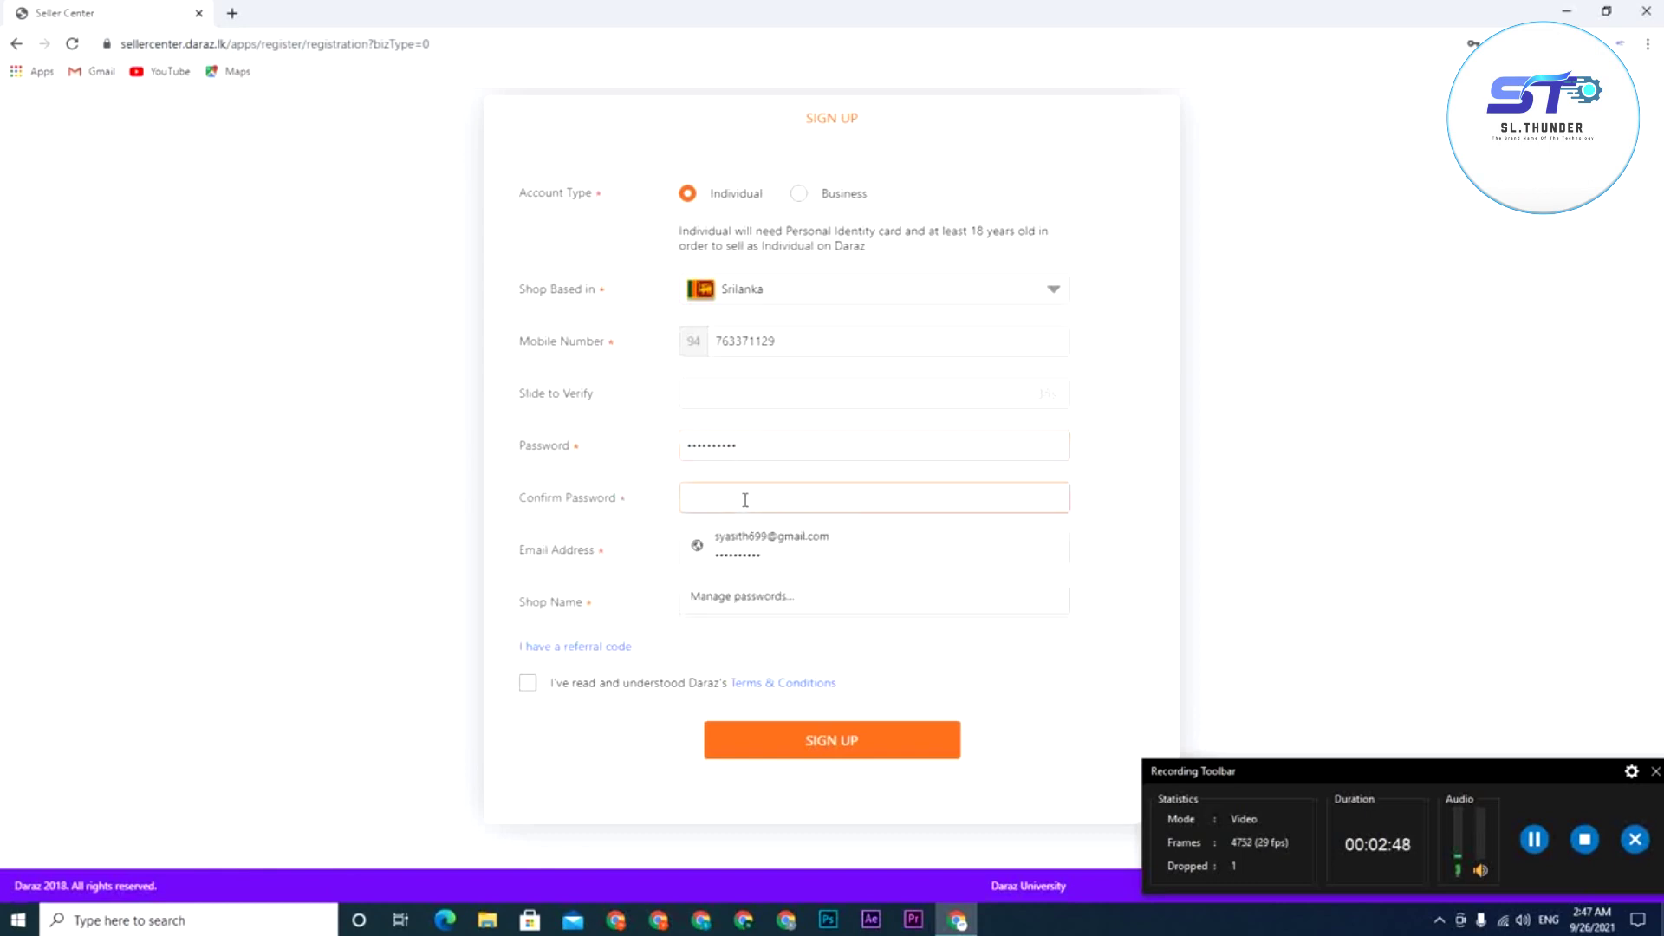
text(••)
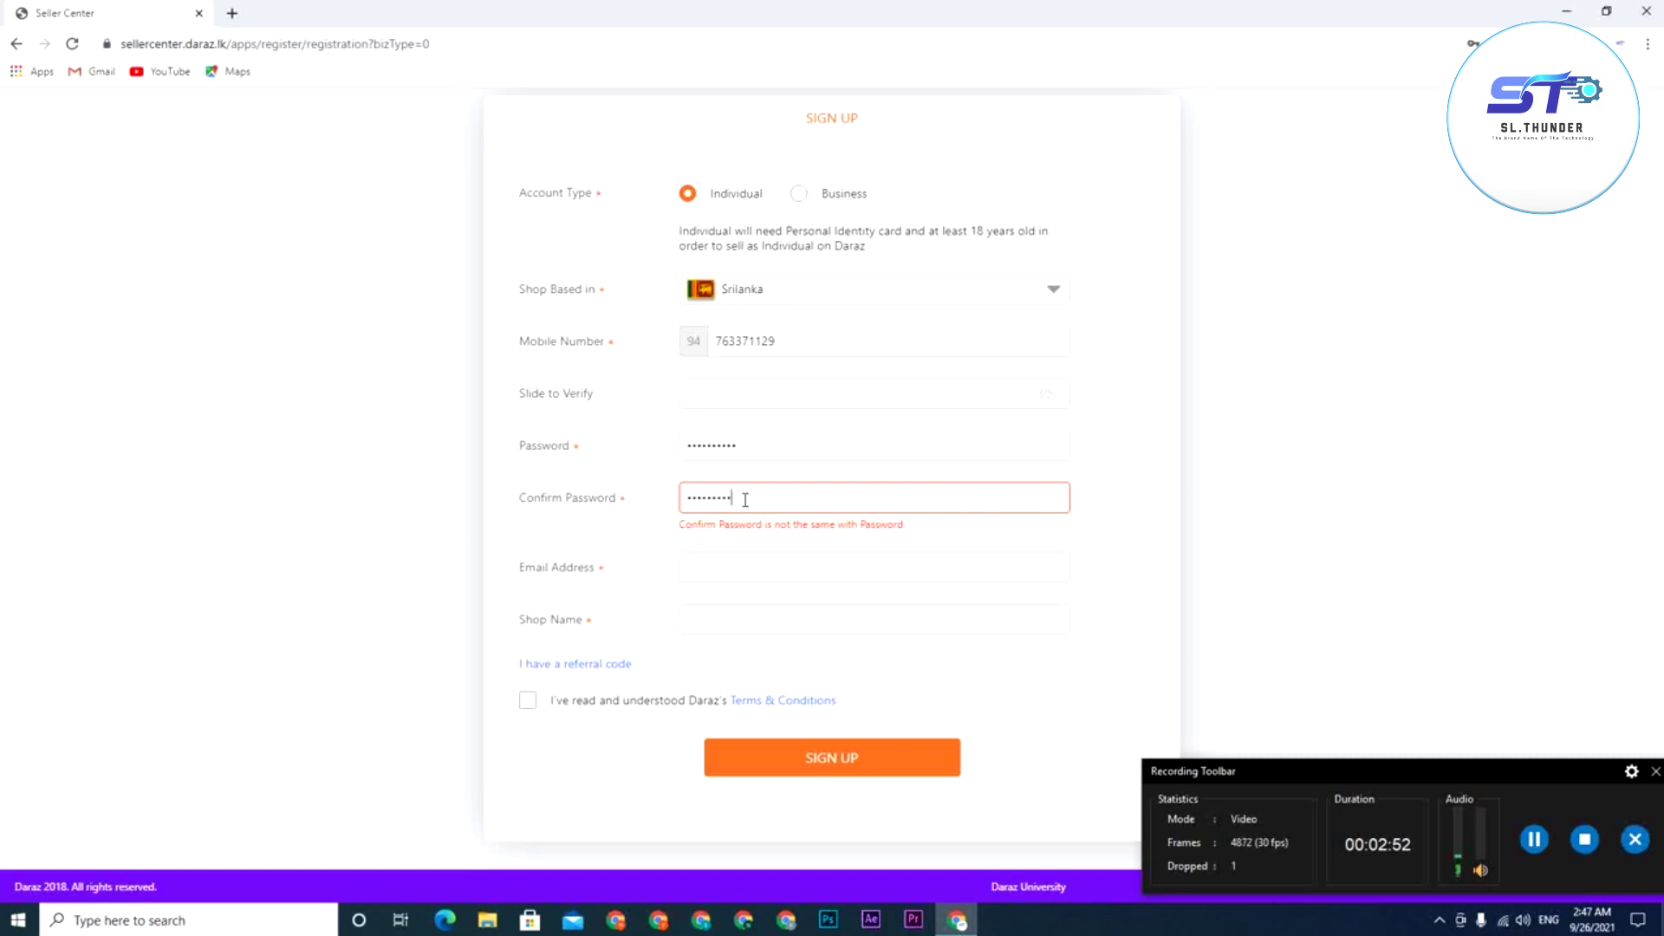
text(•)
- Fill in the e-mail, name the shop 'sl thunder', accept the Terms & Conditions and submit
click(771, 540)
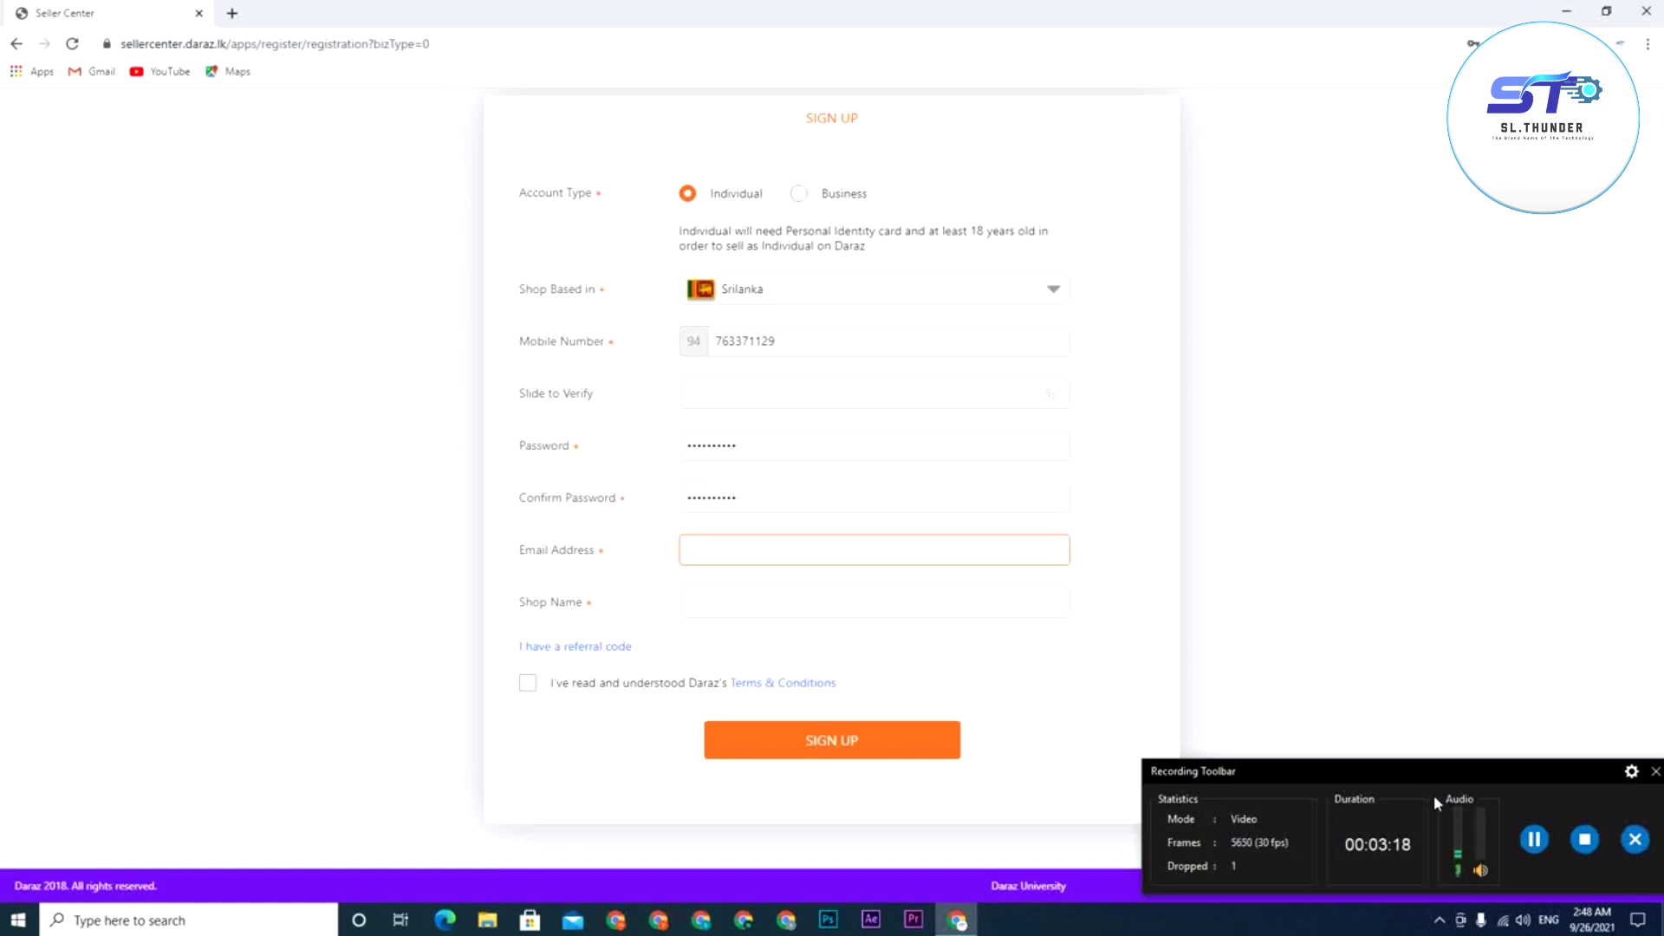
click(1533, 841)
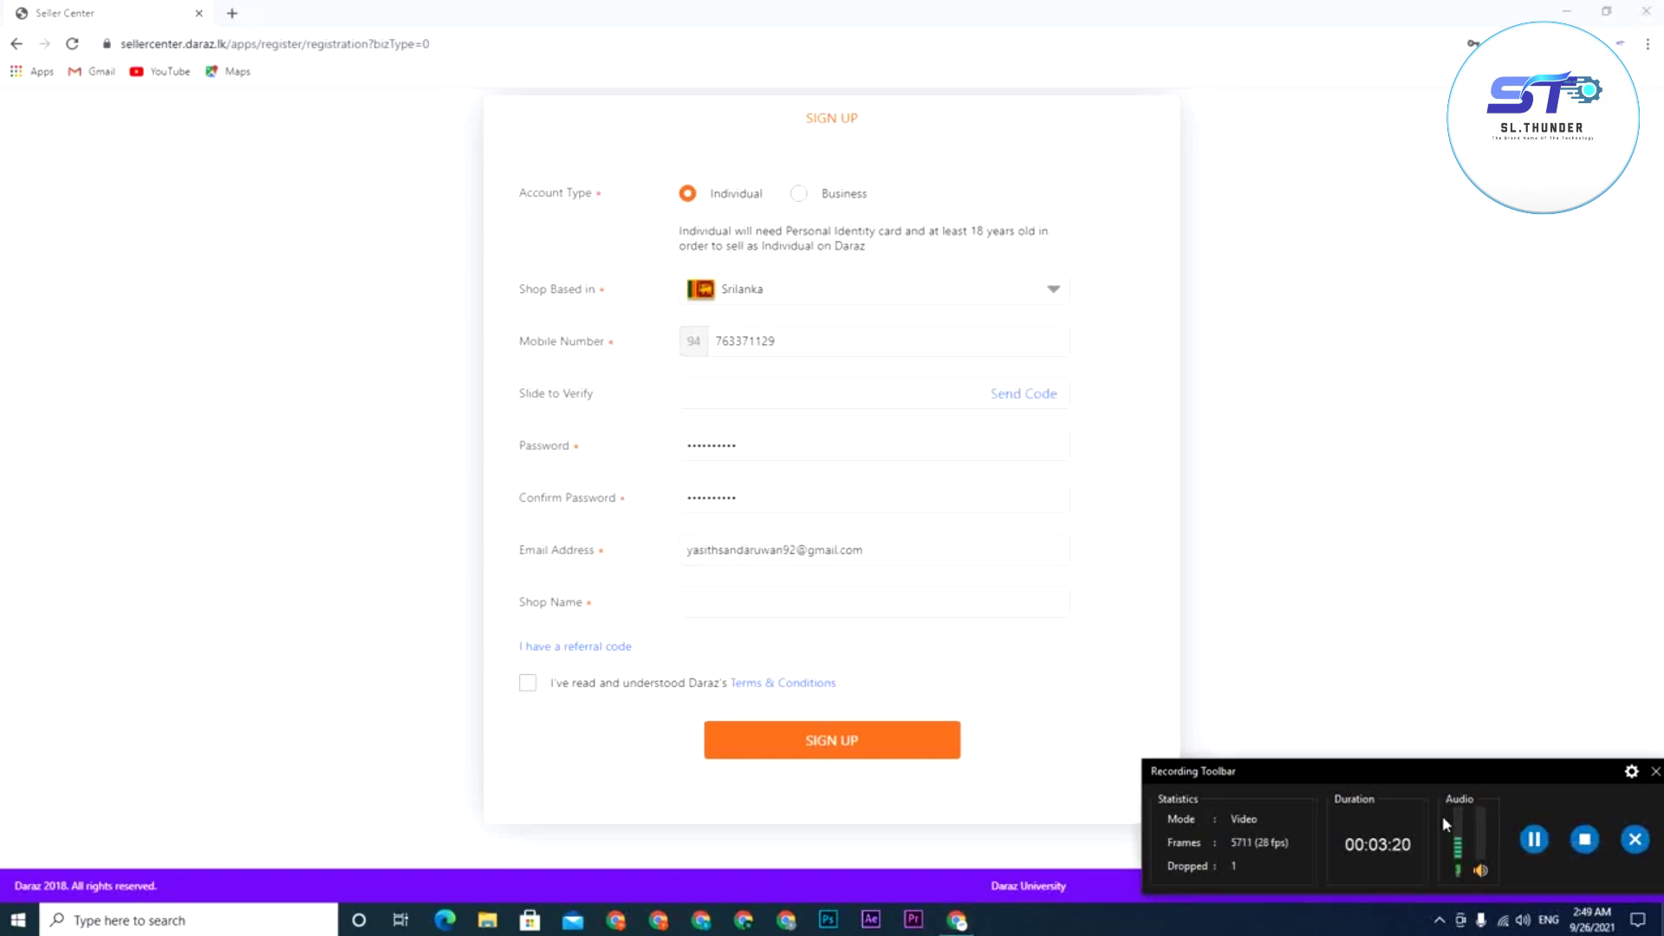
click(948, 602)
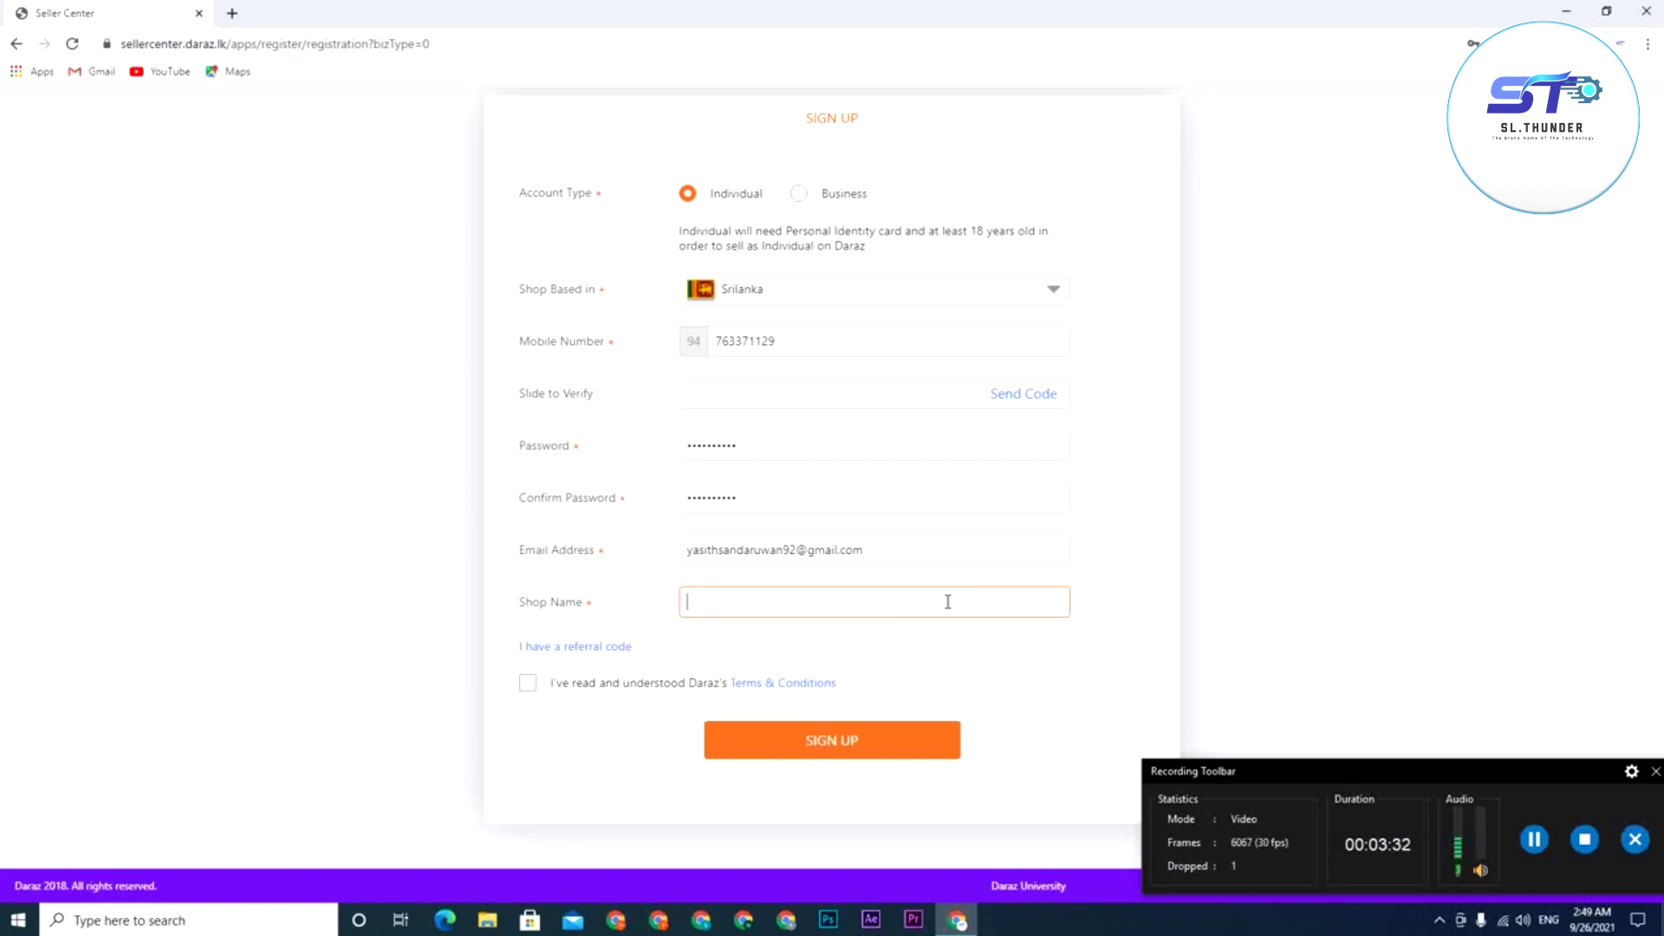
text(thunder)
click(528, 683)
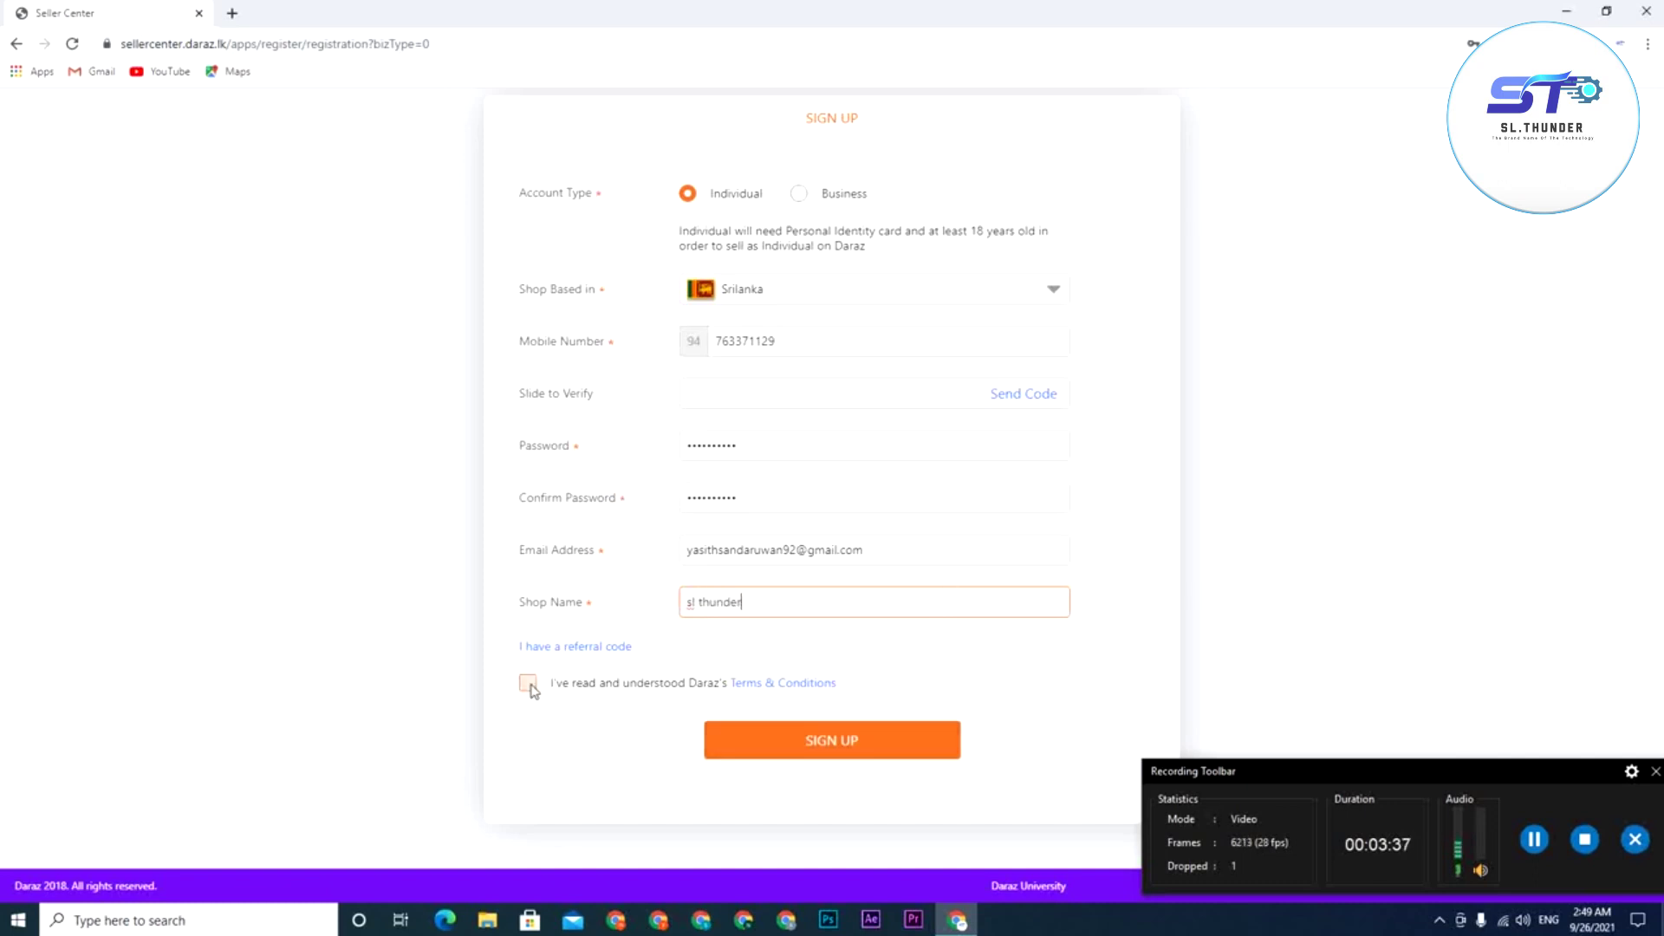
click(854, 751)
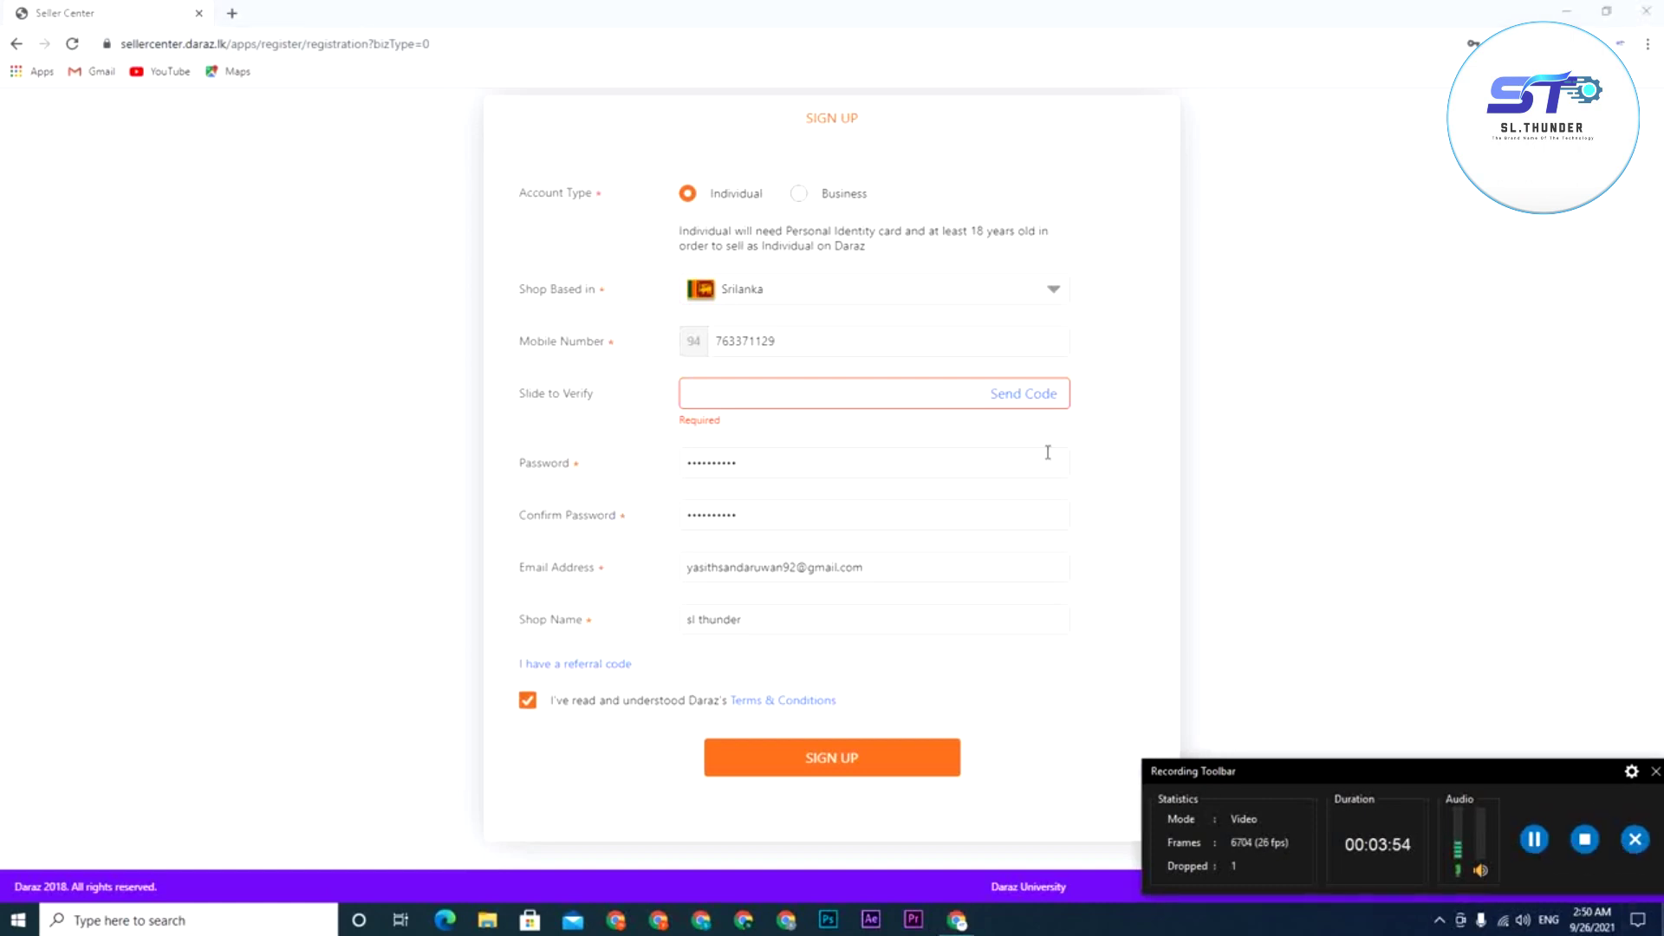
- Enter the SMS verification code and submit the sign-up again
click(1018, 402)
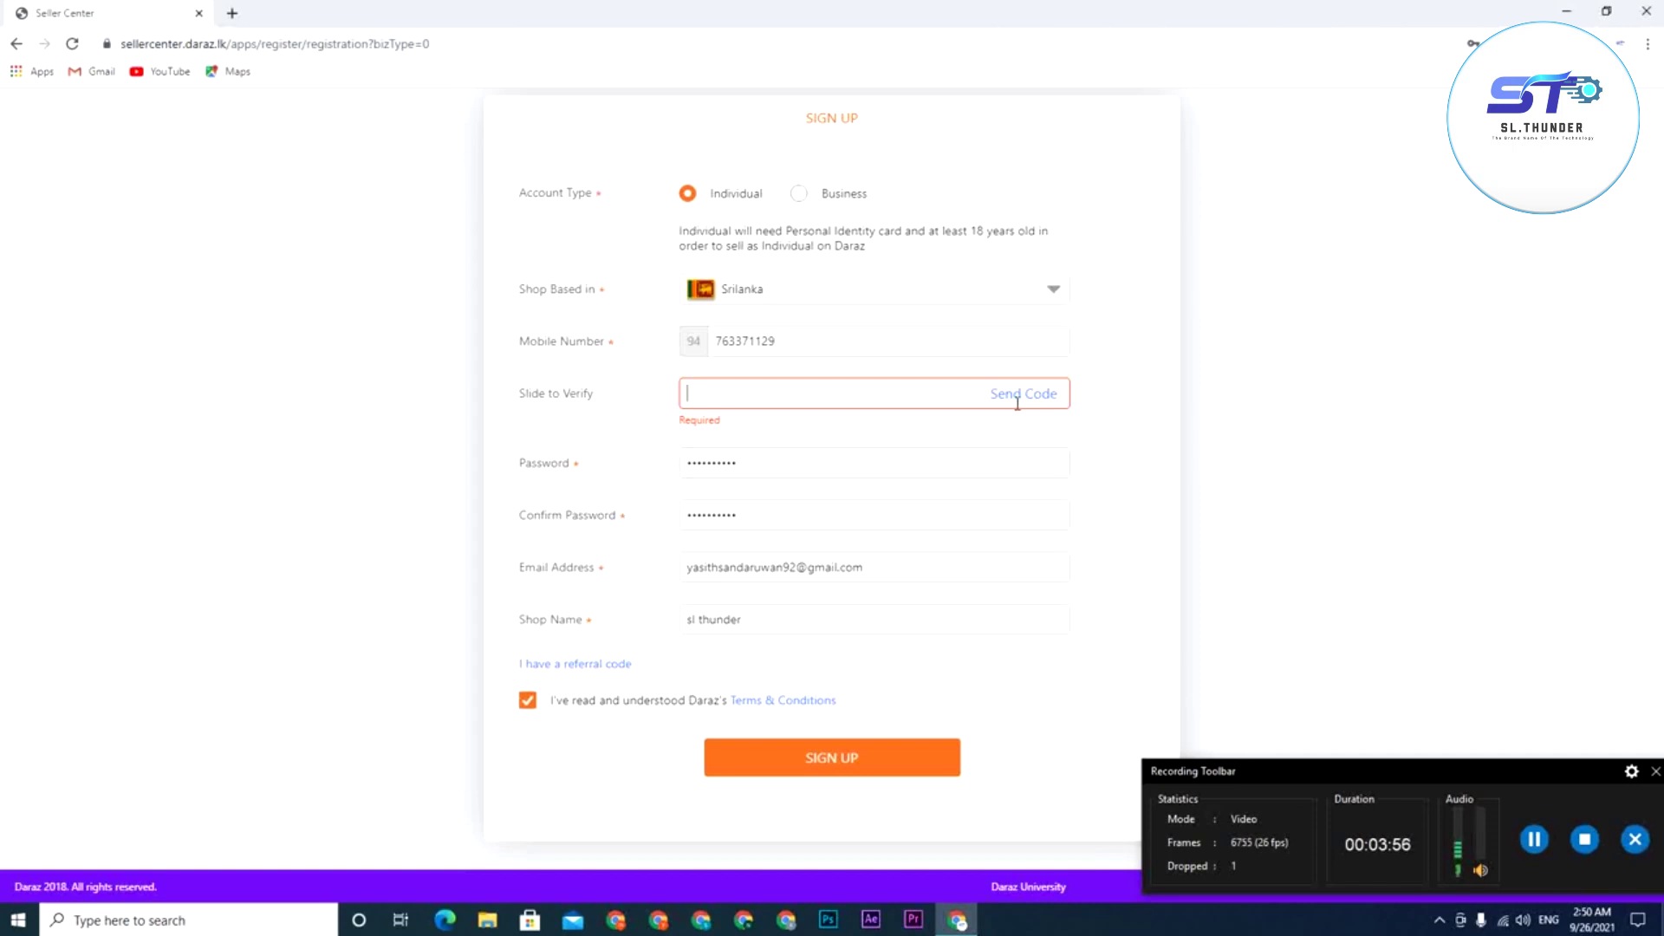
click(877, 757)
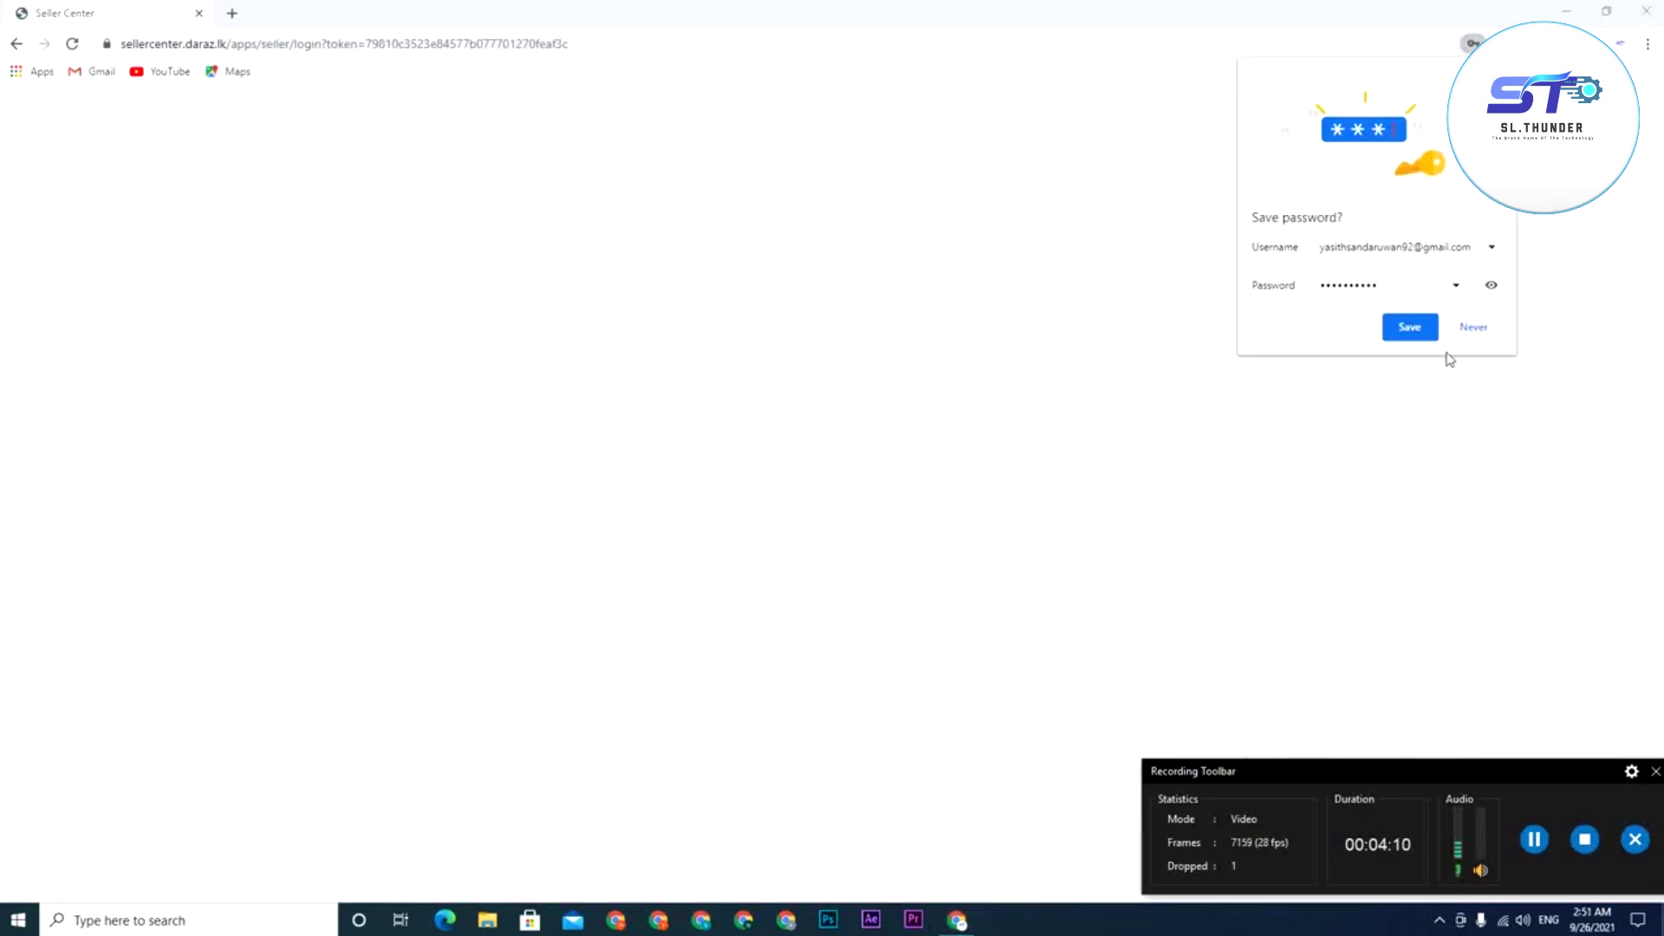
- Save the password in Chrome, sign in with email, and dismiss the out-of-stock alert
click(1415, 333)
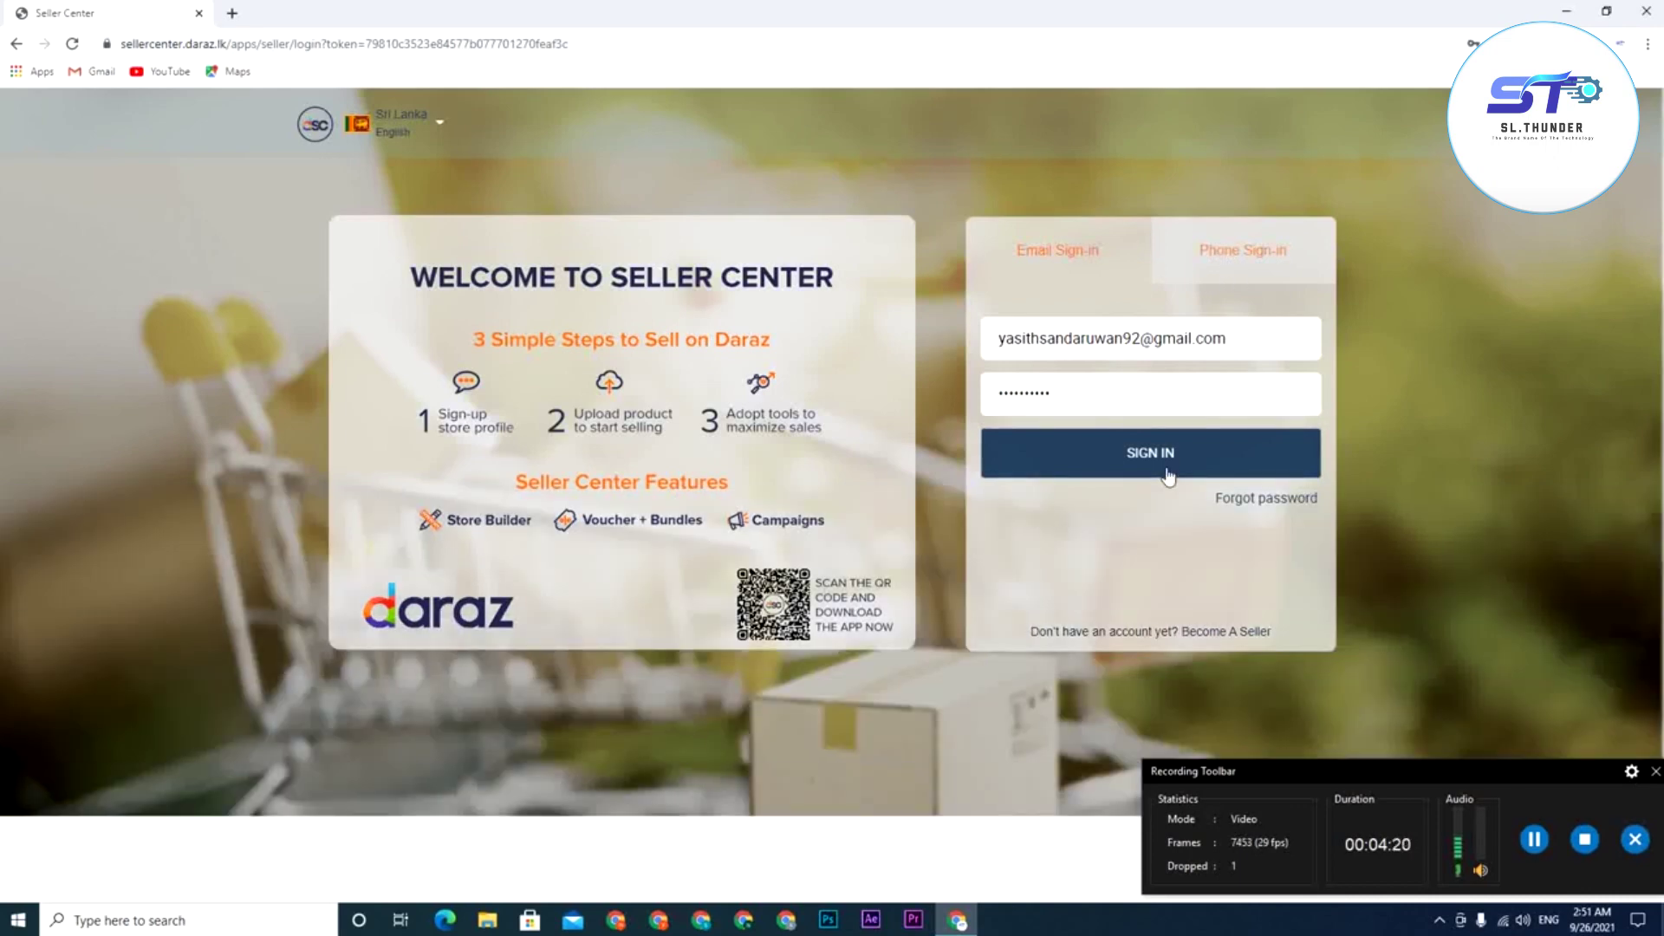
click(1167, 471)
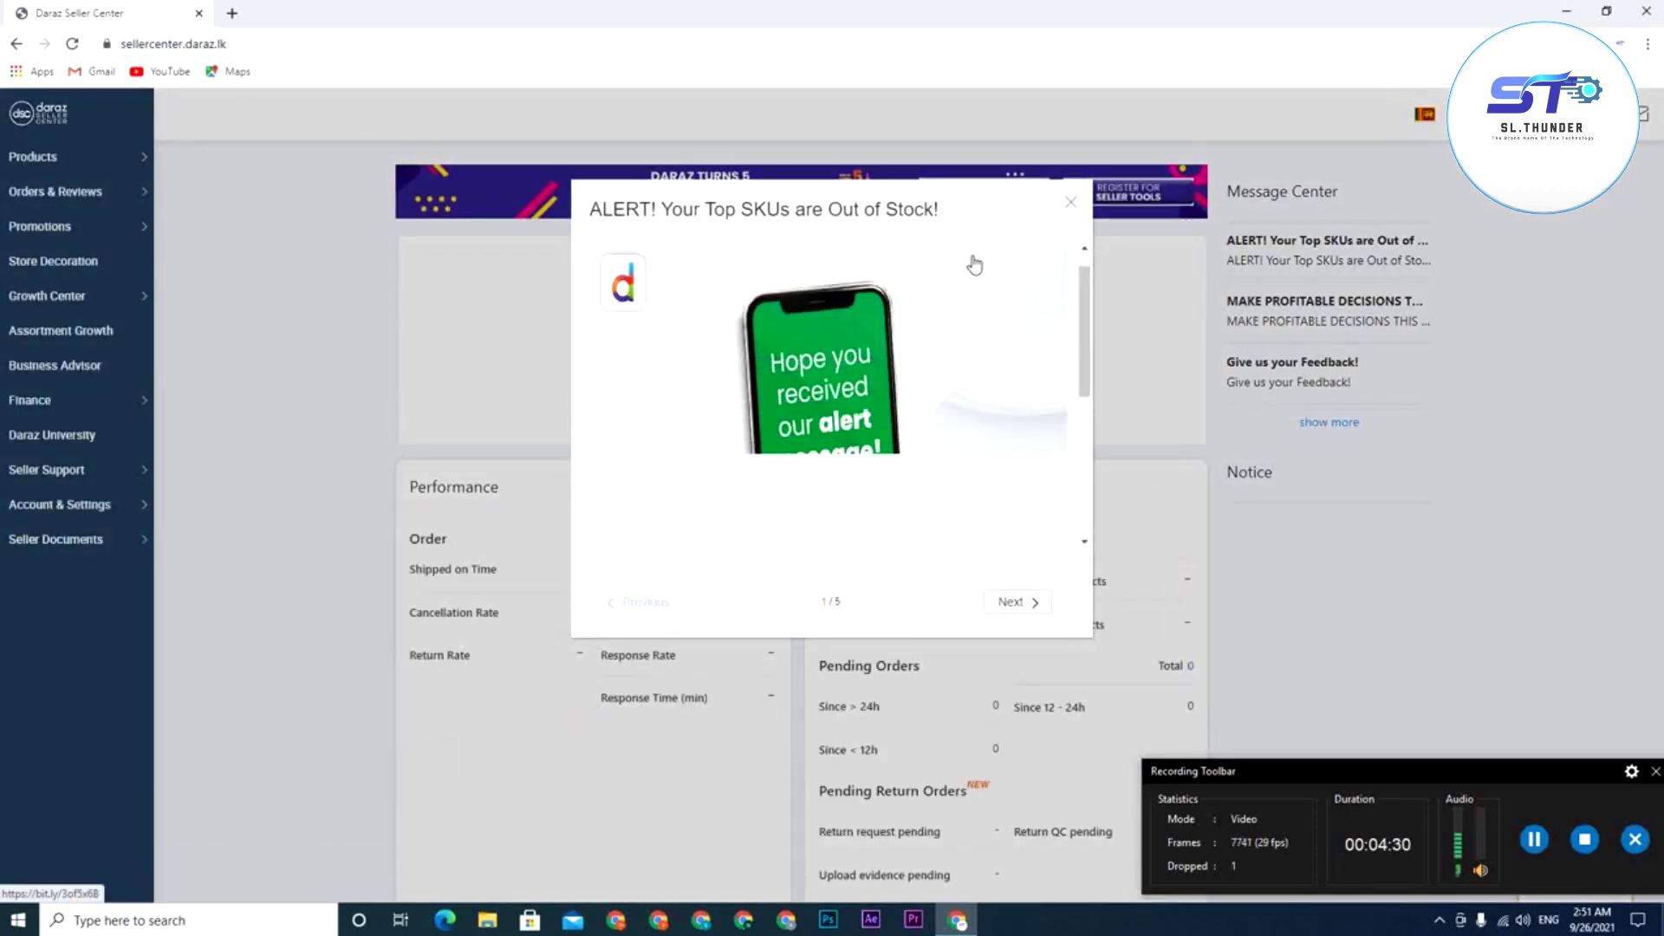
click(1068, 204)
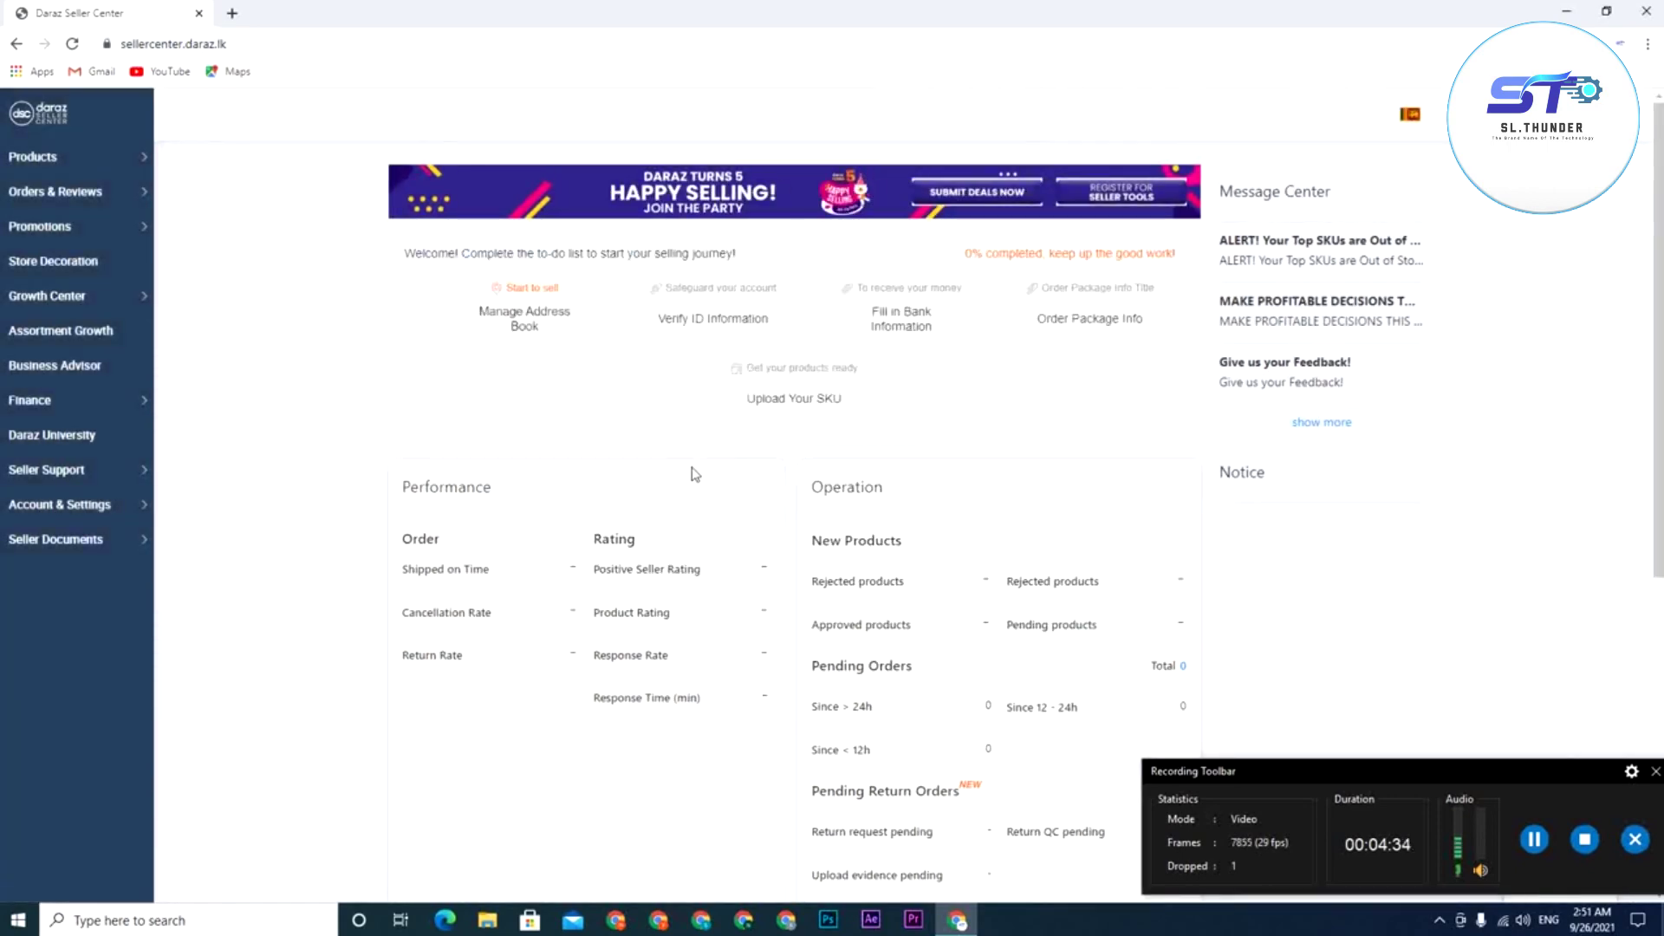
- Look over the dashboard's 0% onboarding to-do list and open Manage Address Book
scroll(901, 356, down, 4)
scroll(906, 364, down, 2)
scroll(851, 431, up, 6)
scroll(854, 438, down, 1)
scroll(854, 438, down, 4)
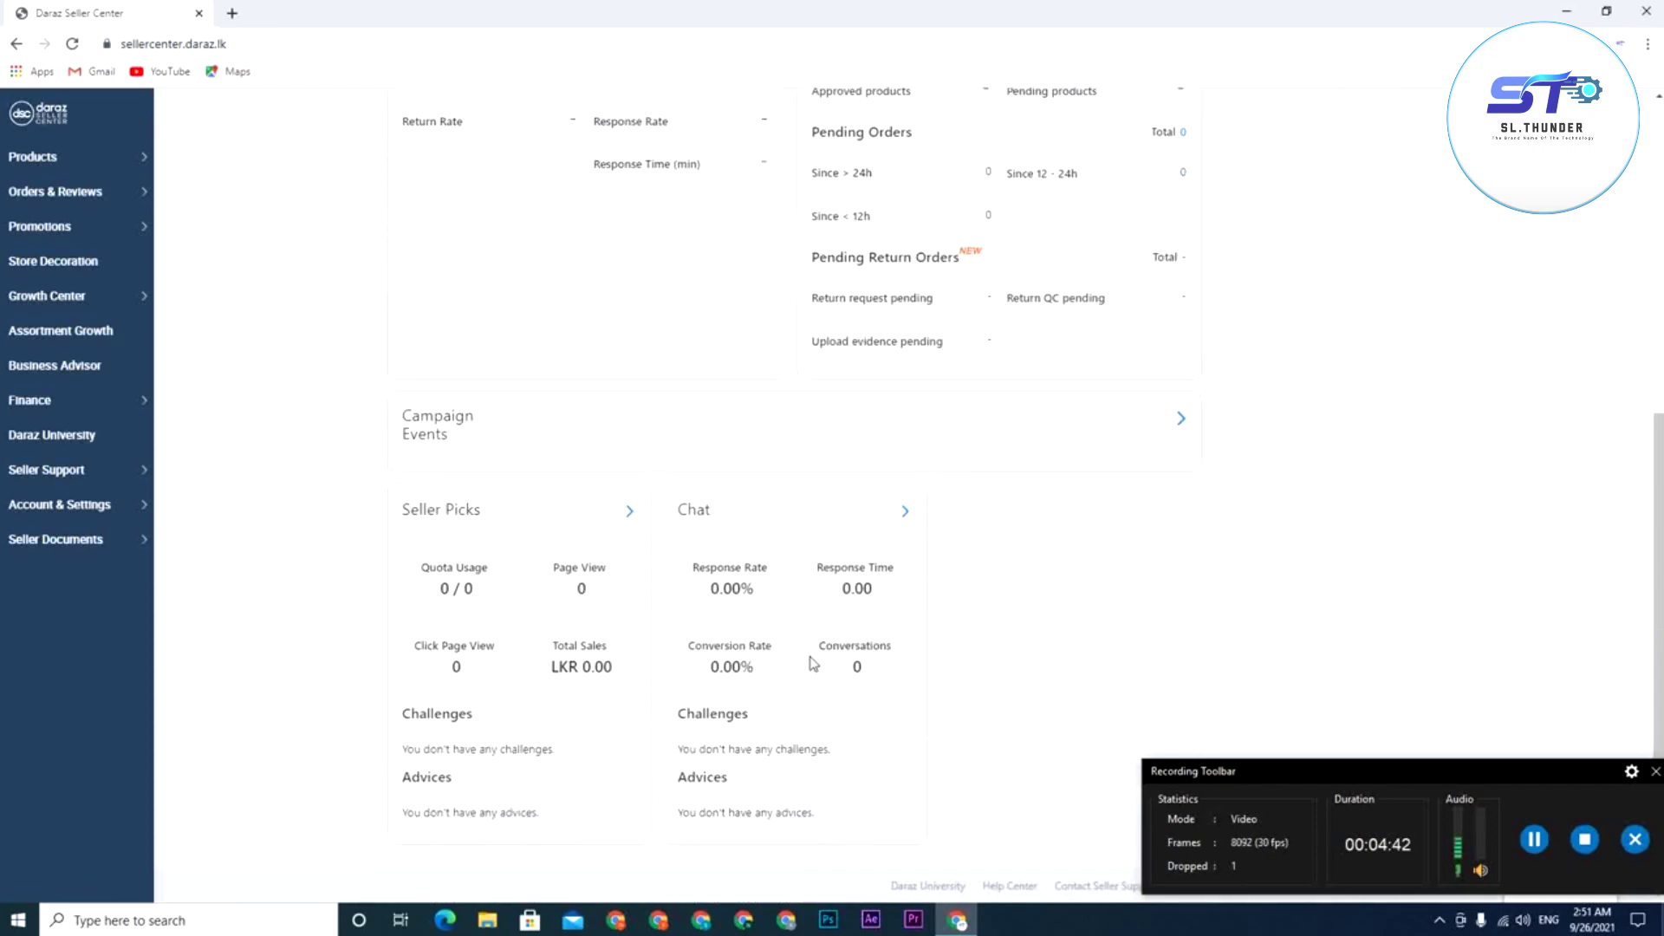
scroll(586, 704, up, 6)
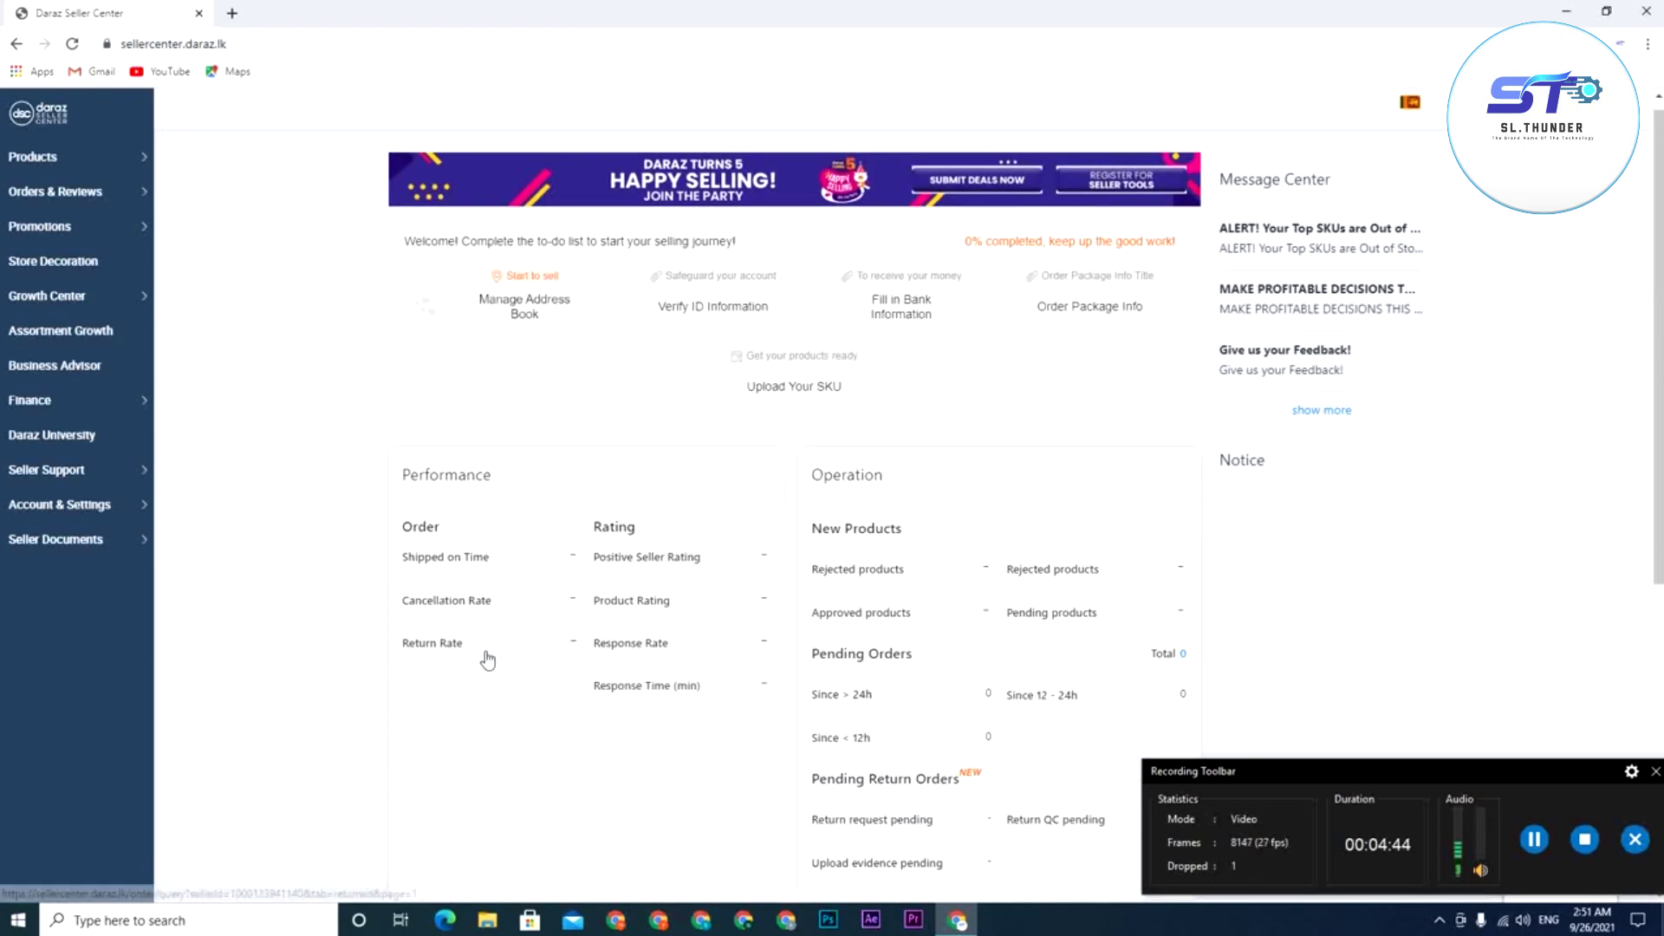
scroll(997, 610, down, 3)
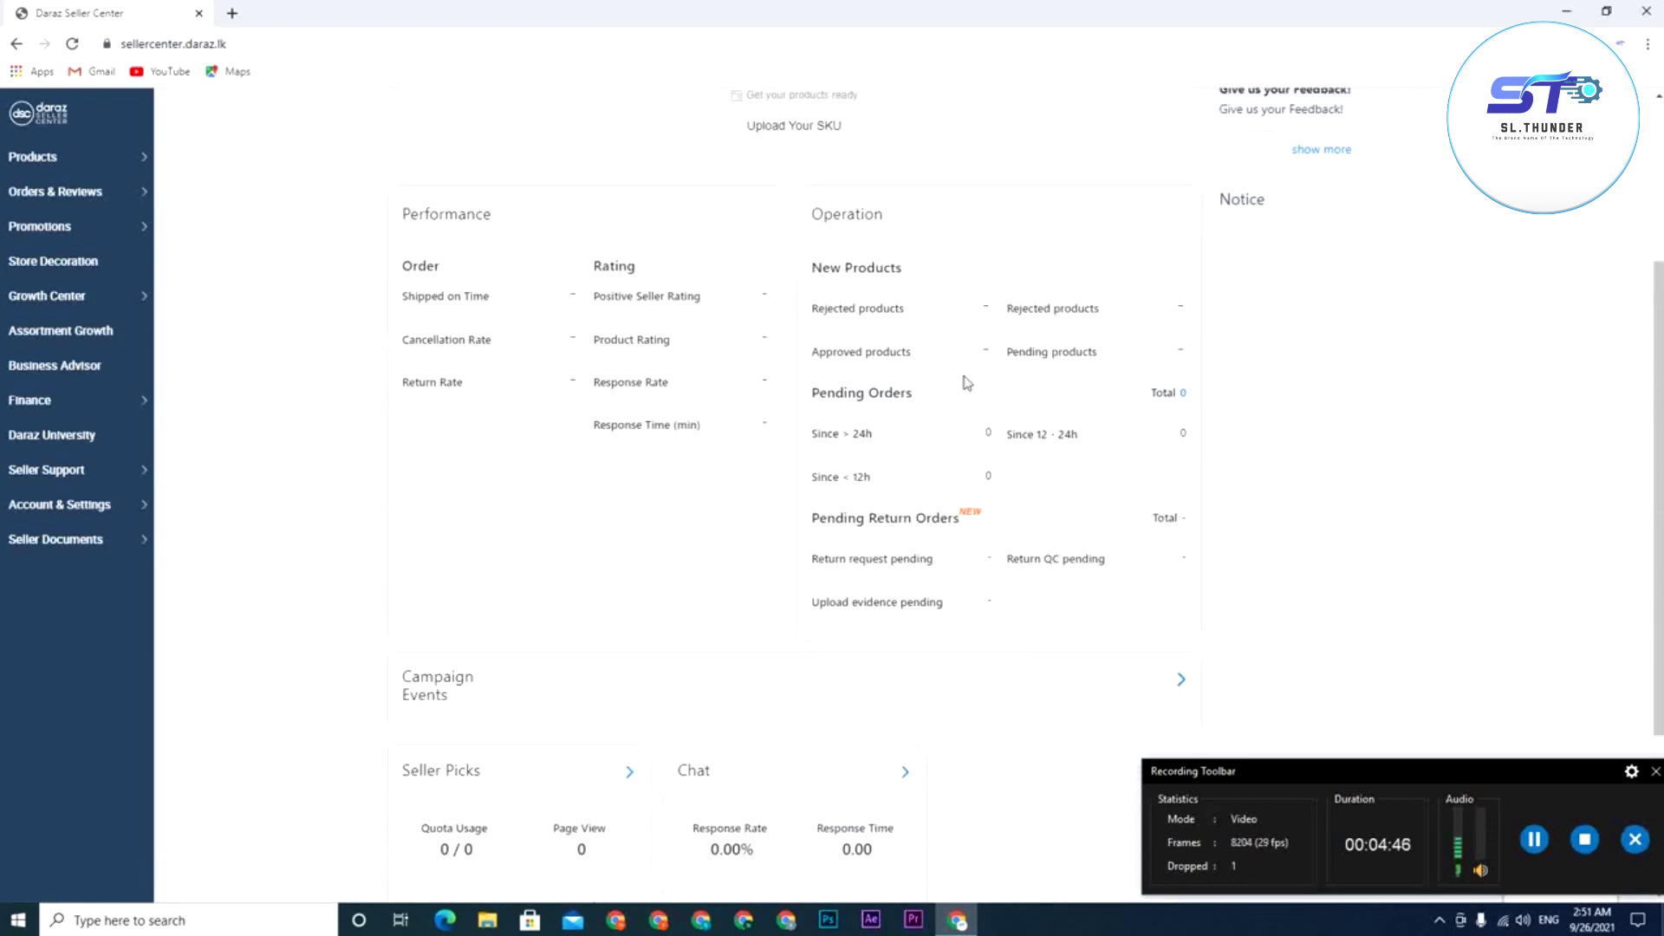
scroll(885, 427, up, 3)
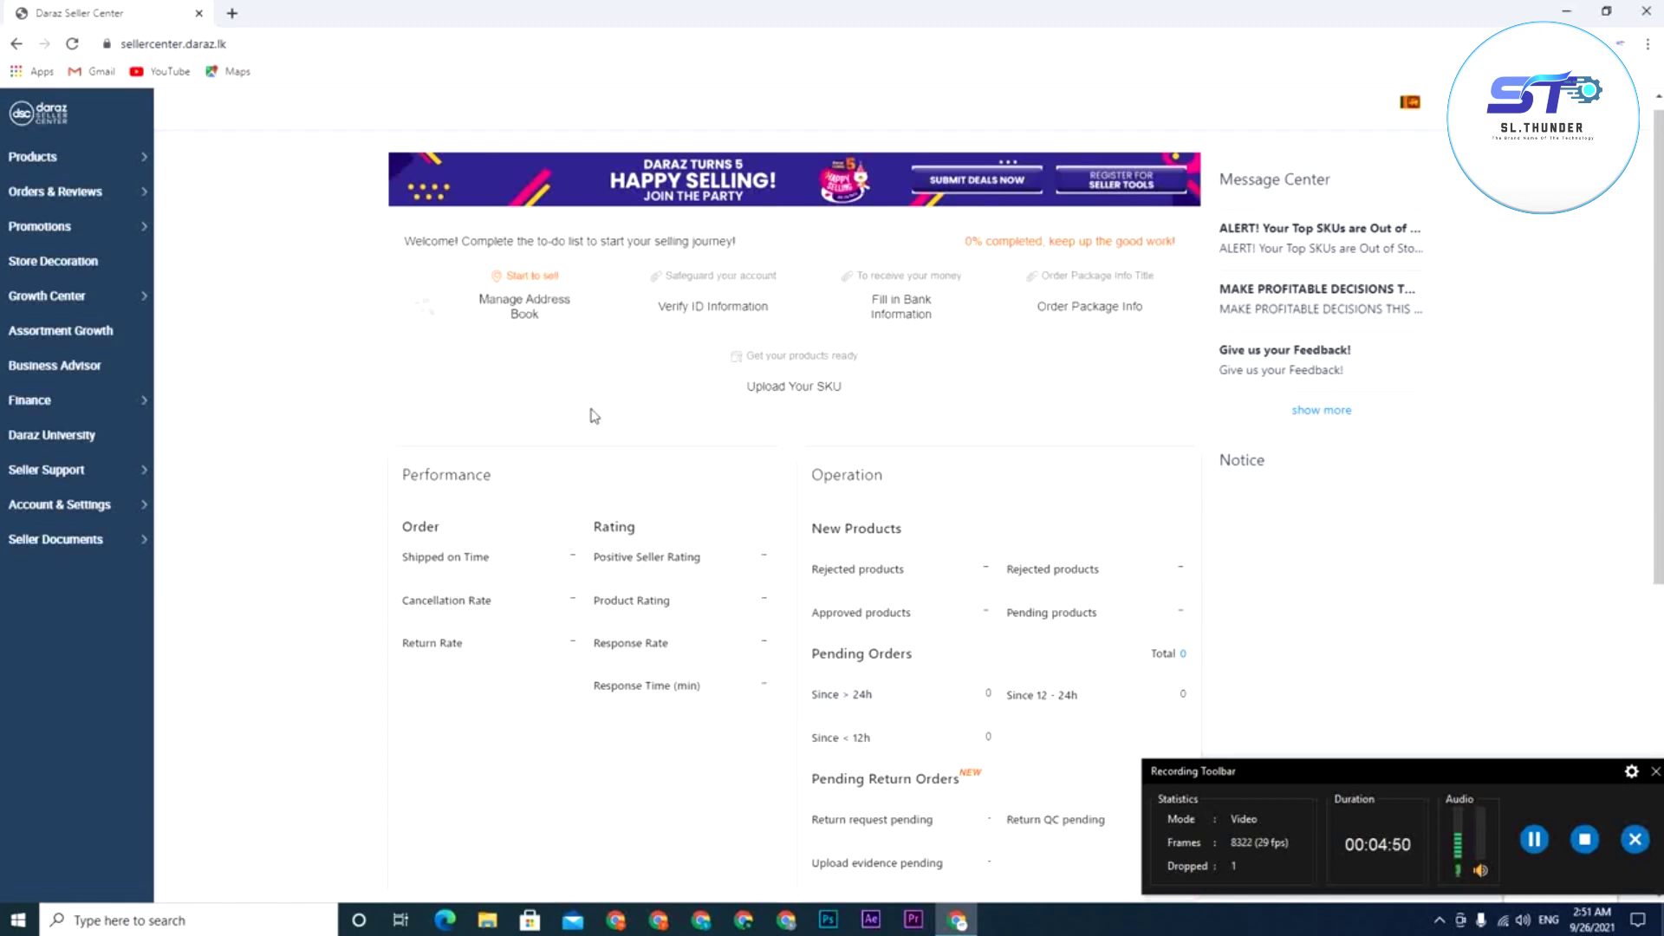
click(567, 320)
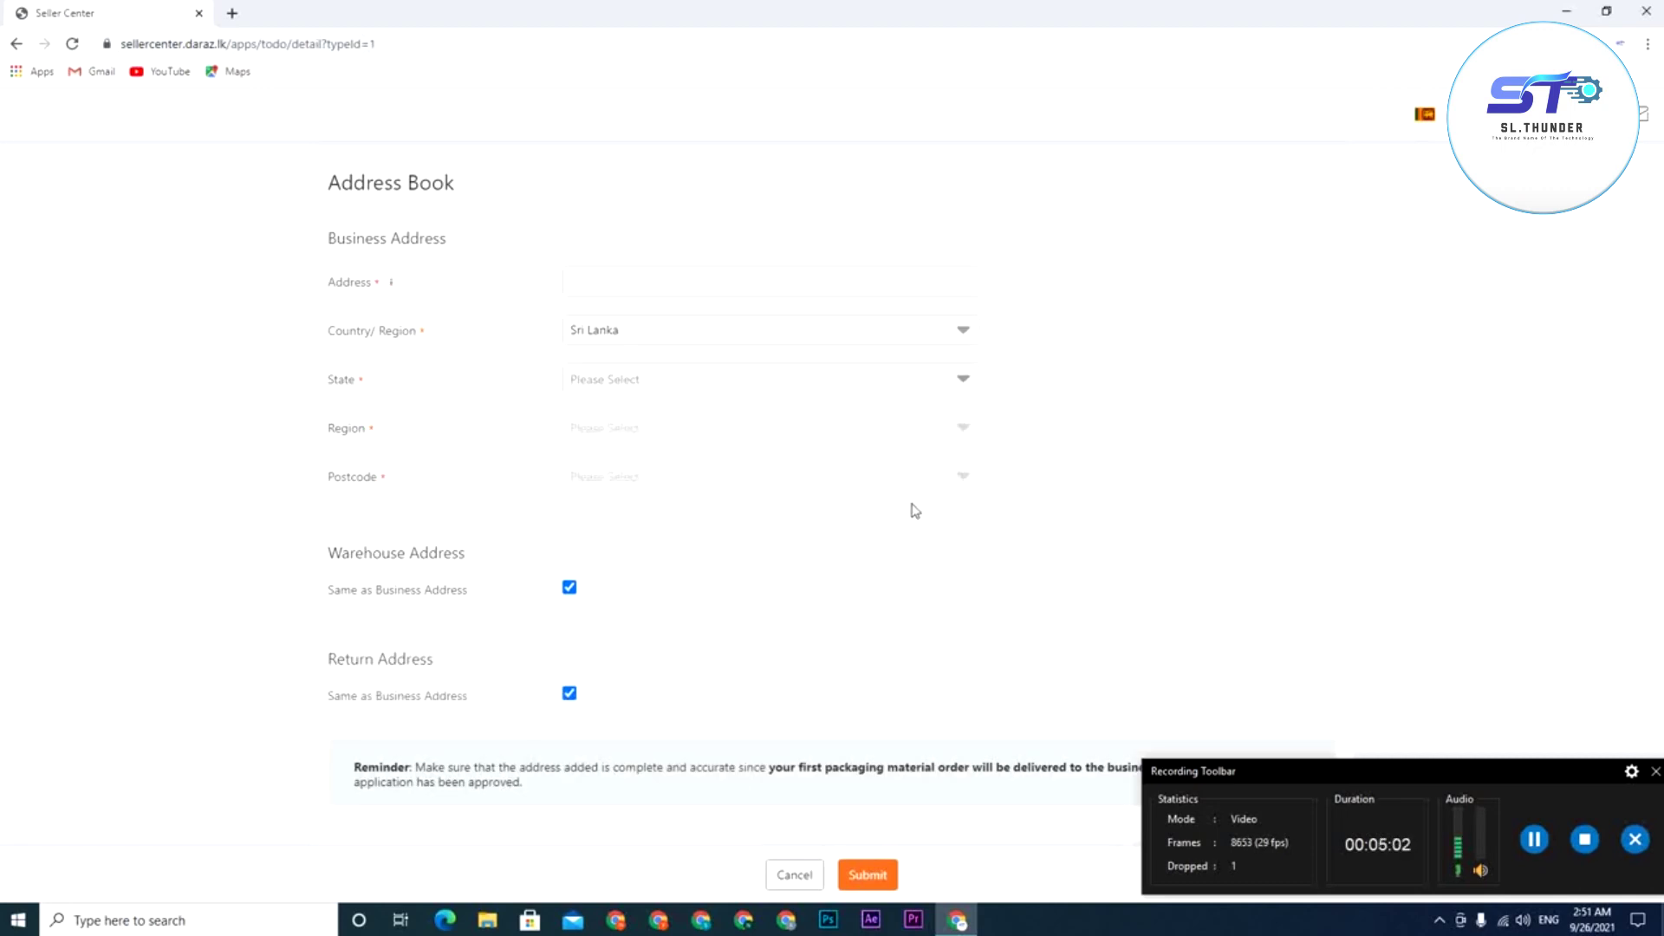
- Enter the street address in the Business Address field
click(664, 282)
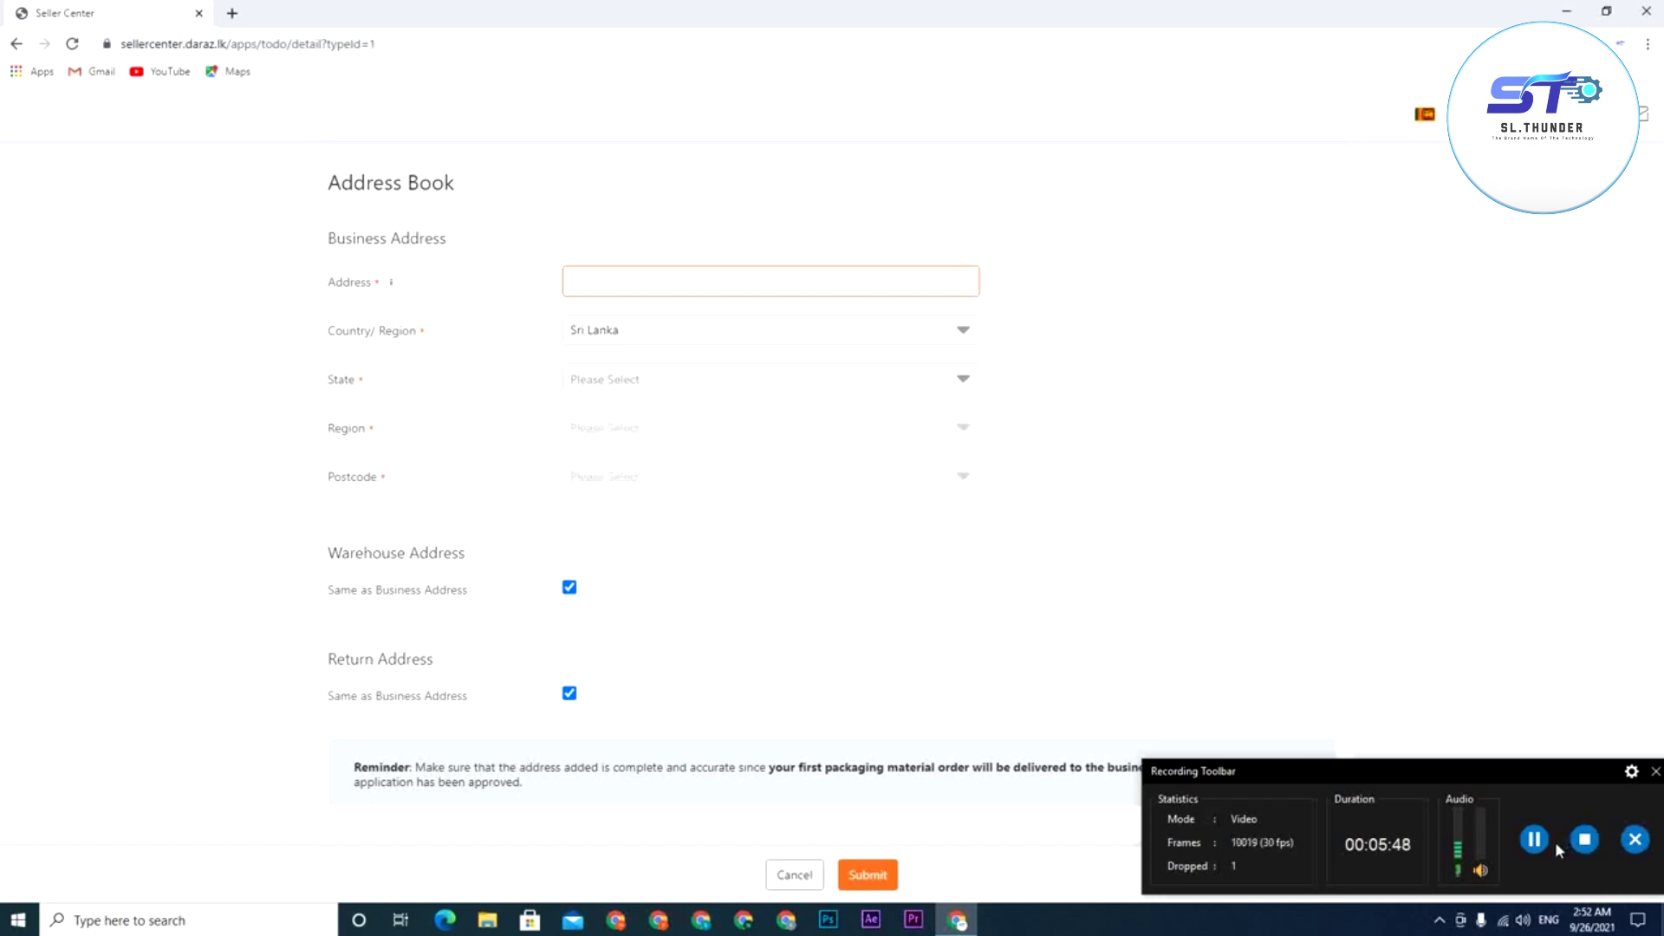
text(thihagoda.mathra)
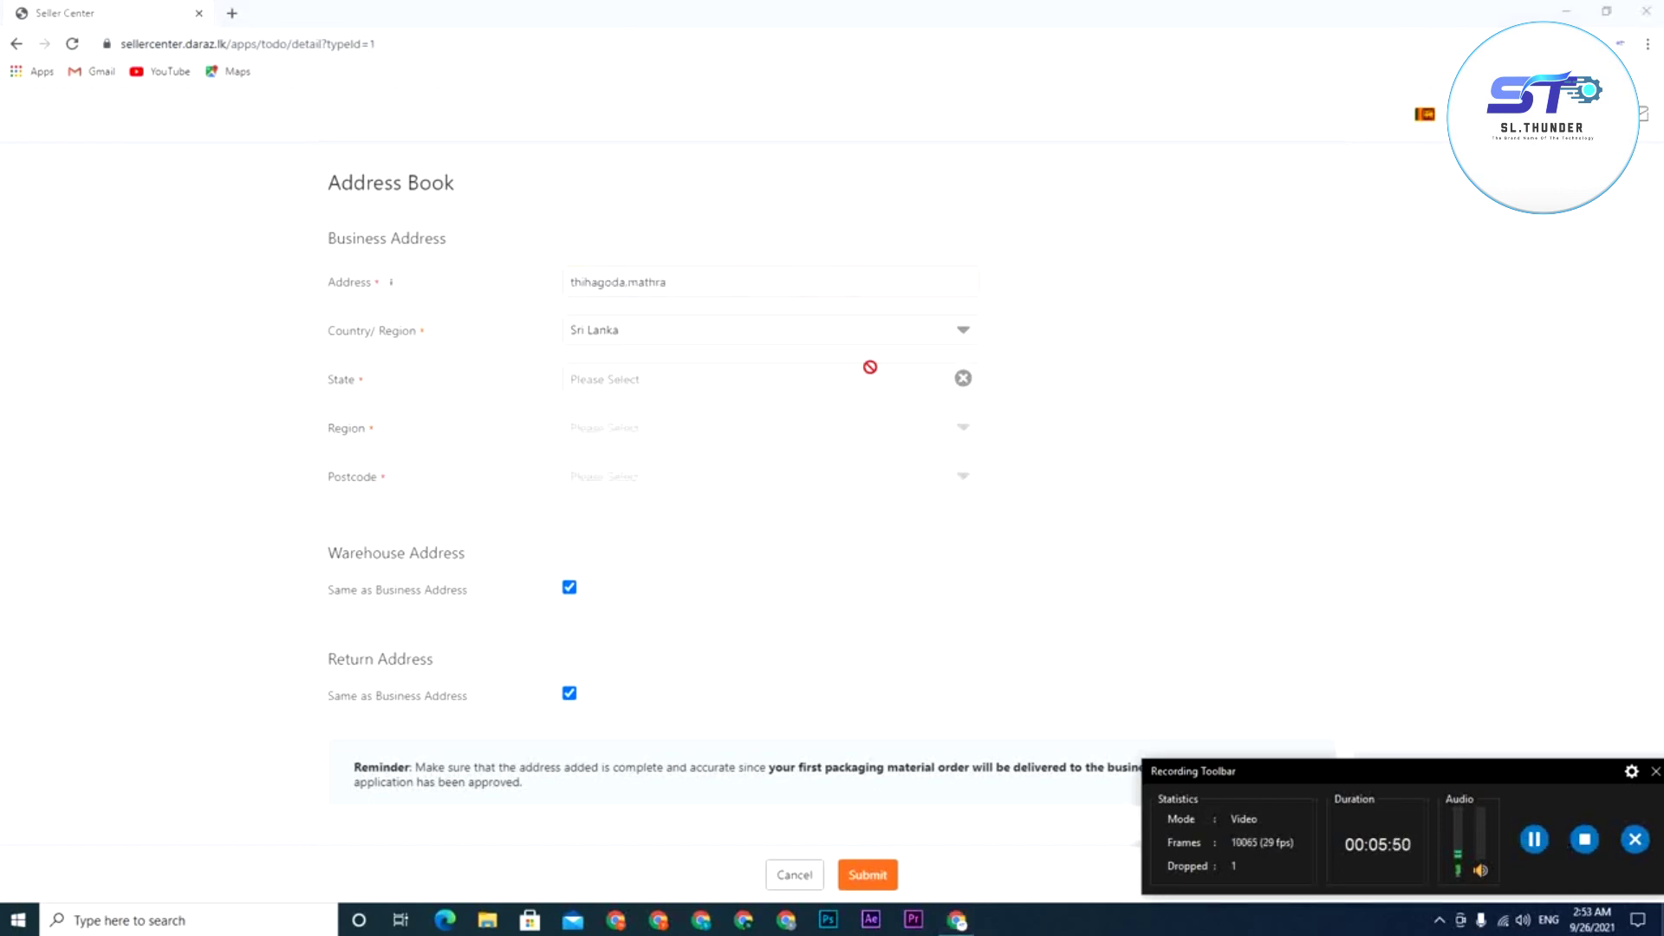
- Set the business address state to Southern and the region to Matara
click(840, 379)
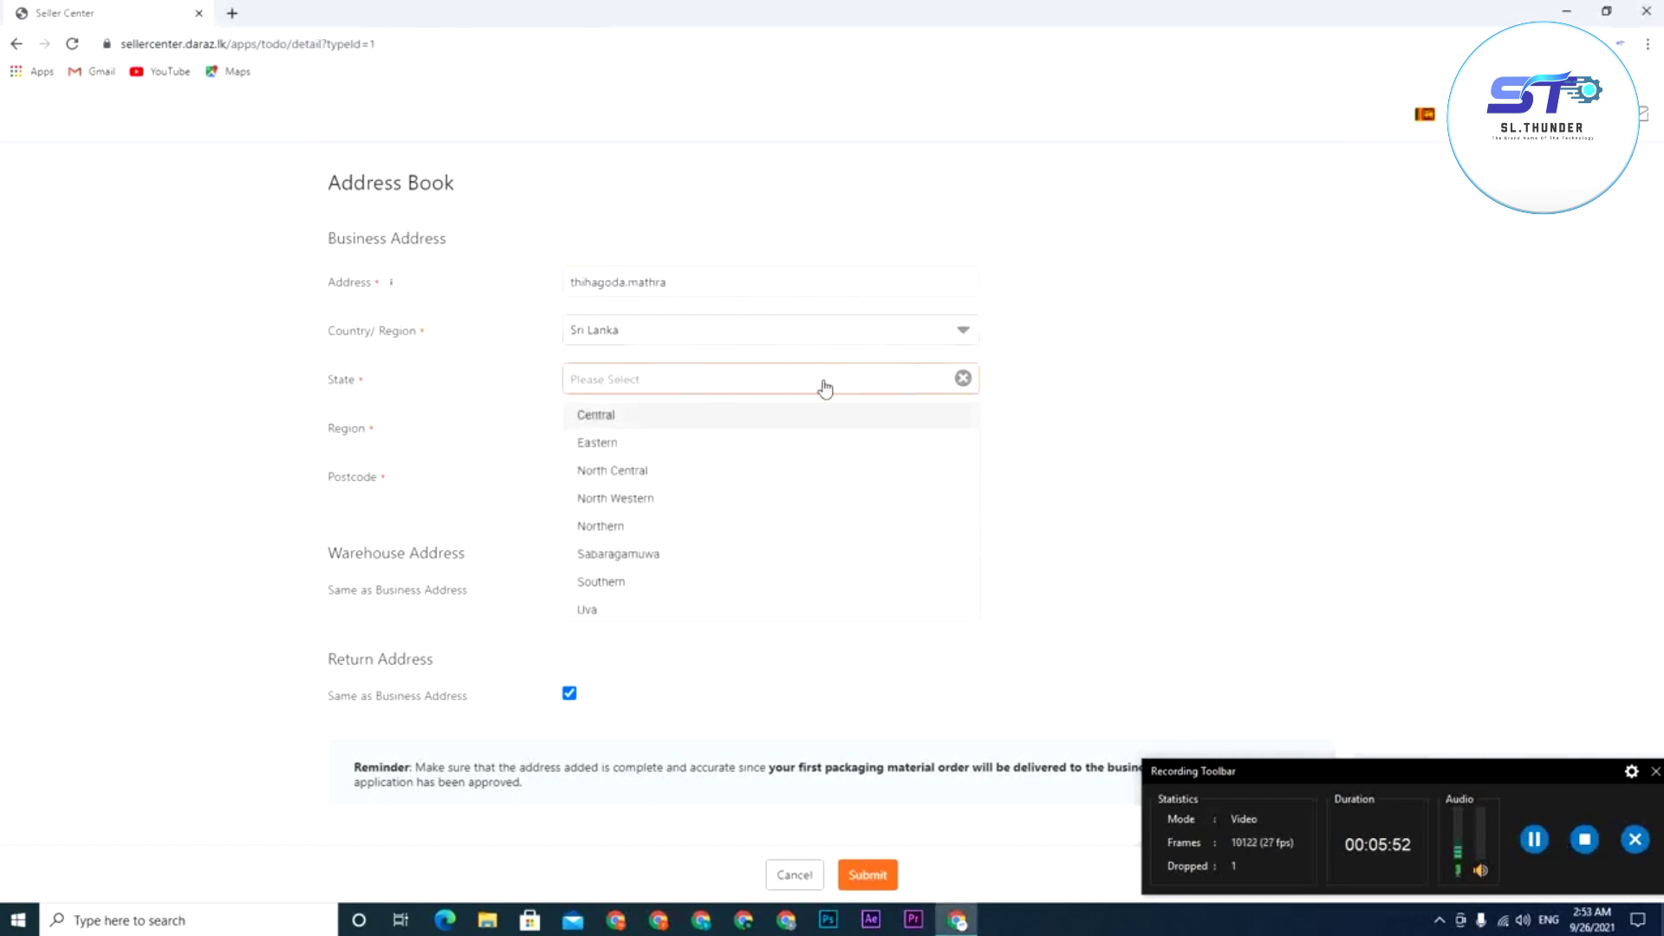
scroll(720, 489, down, 1)
click(641, 543)
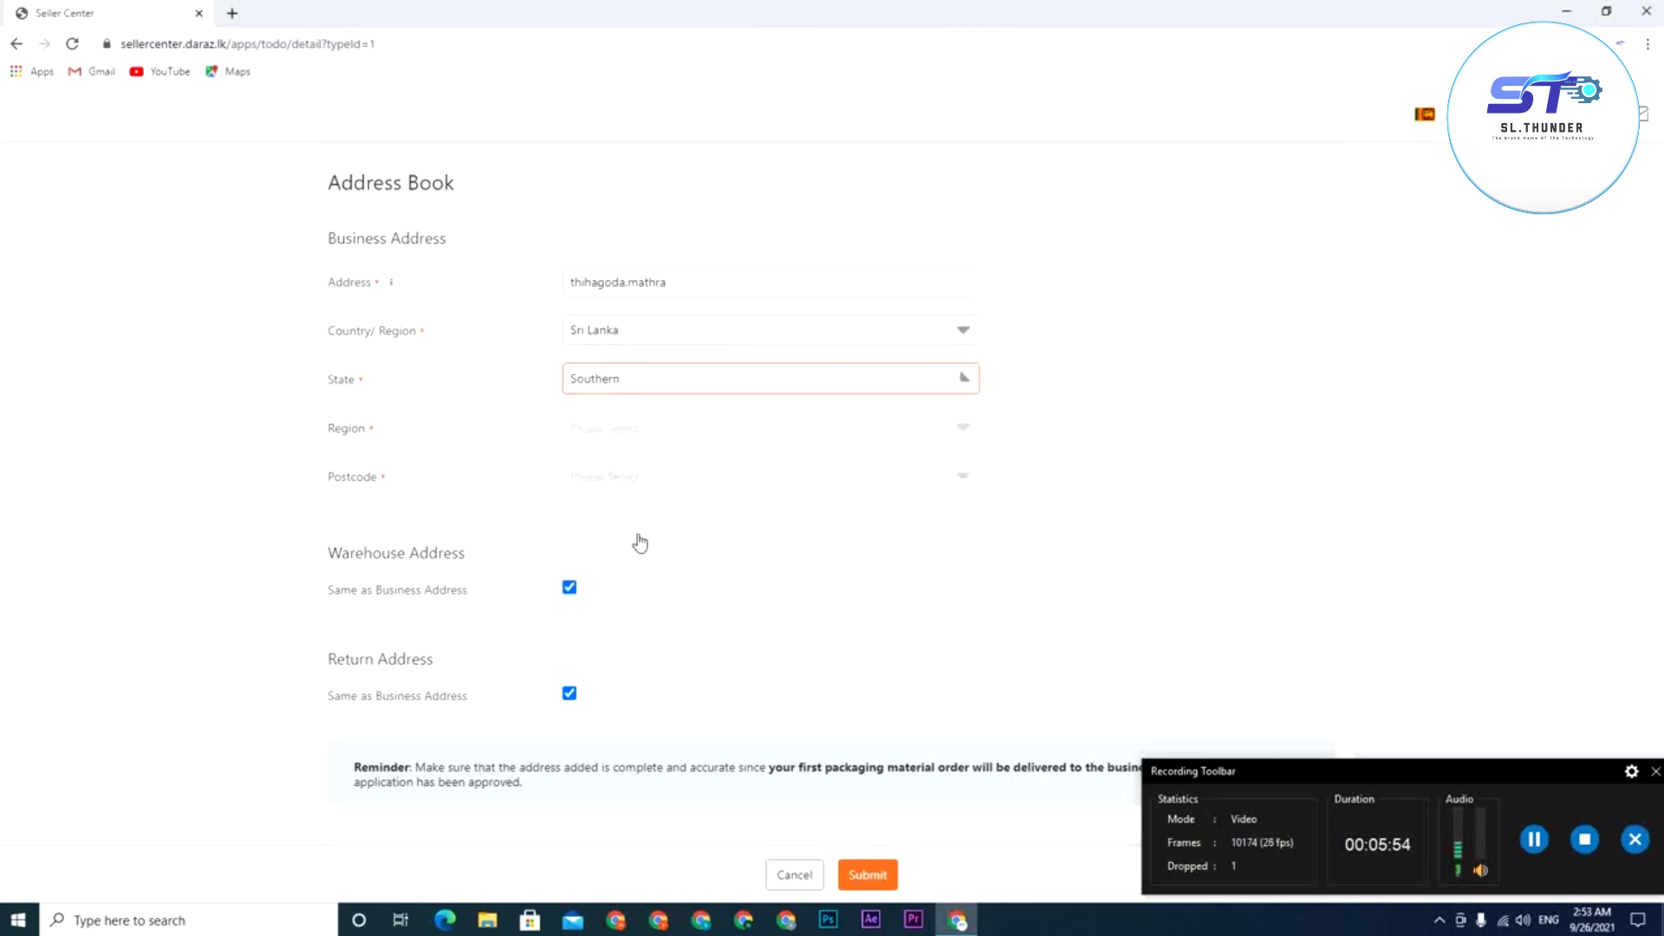
click(617, 432)
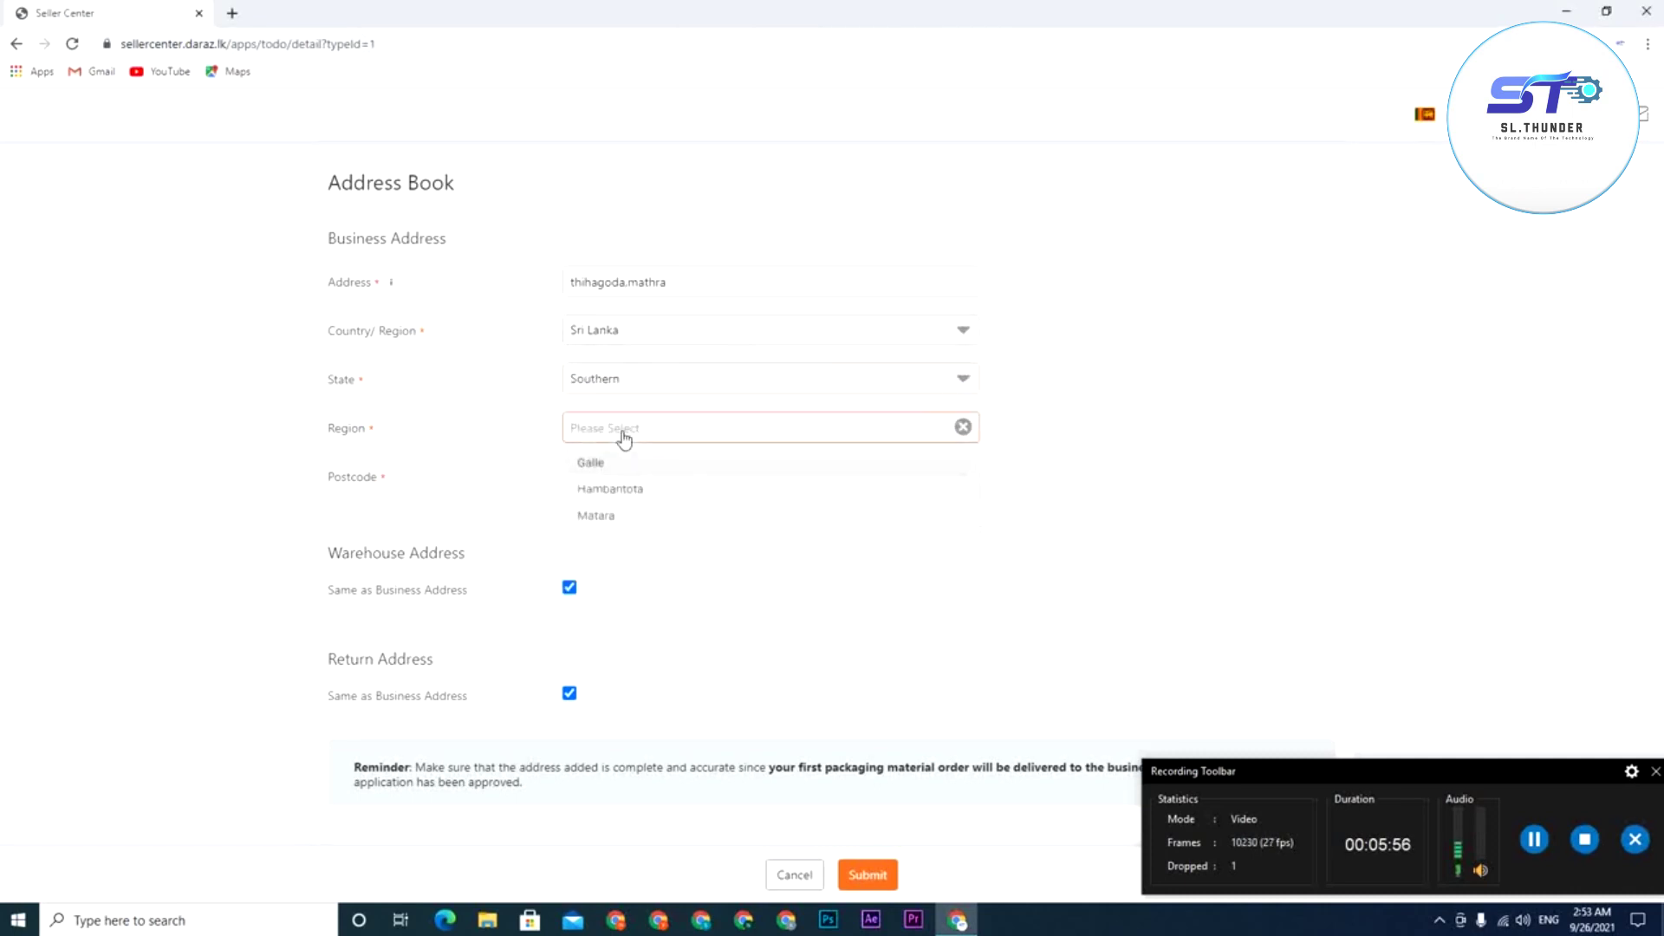
click(691, 519)
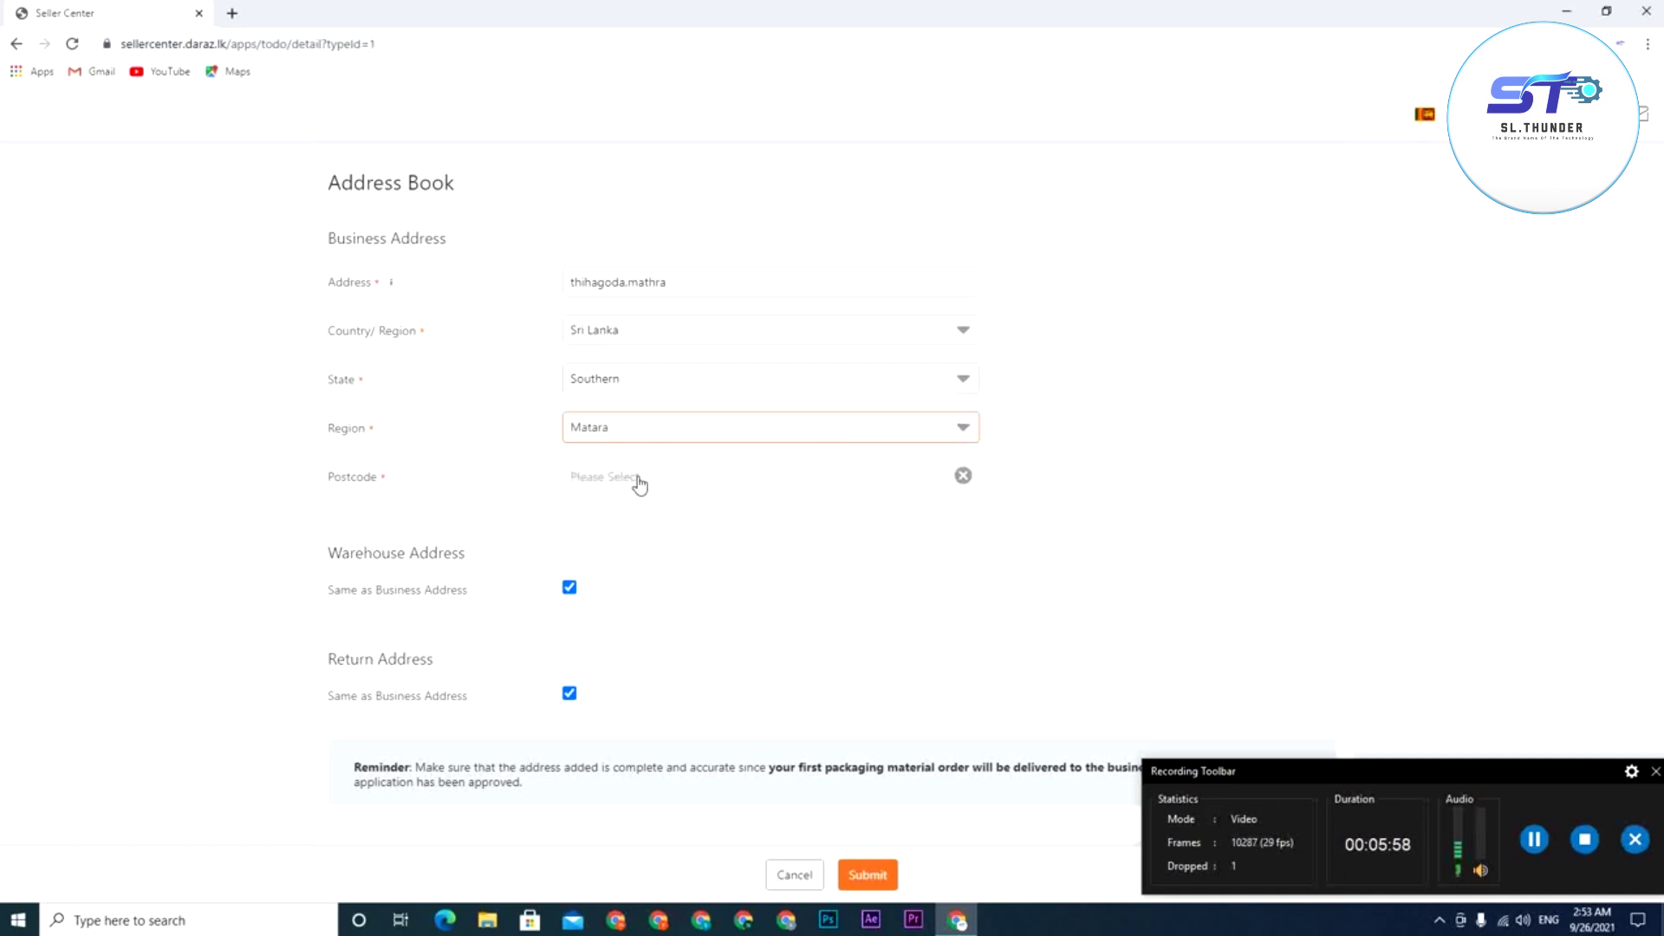
- Select the business address's postcode area from the Postcode list
click(627, 475)
scroll(663, 594, down, 6)
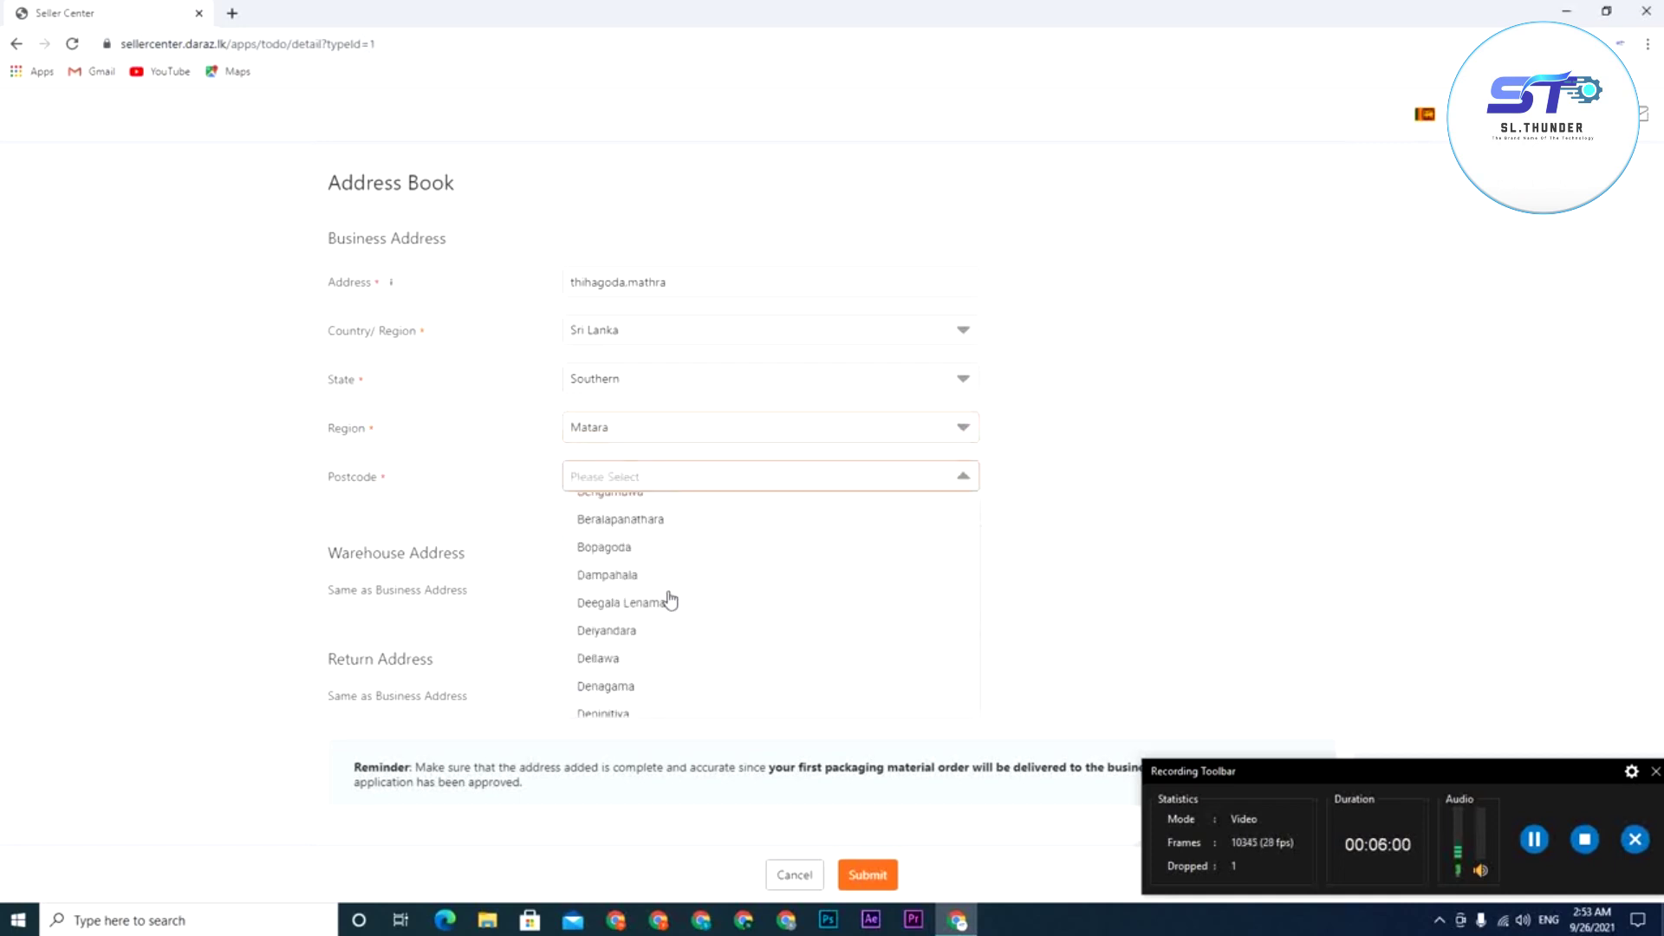
scroll(667, 589, down, 10)
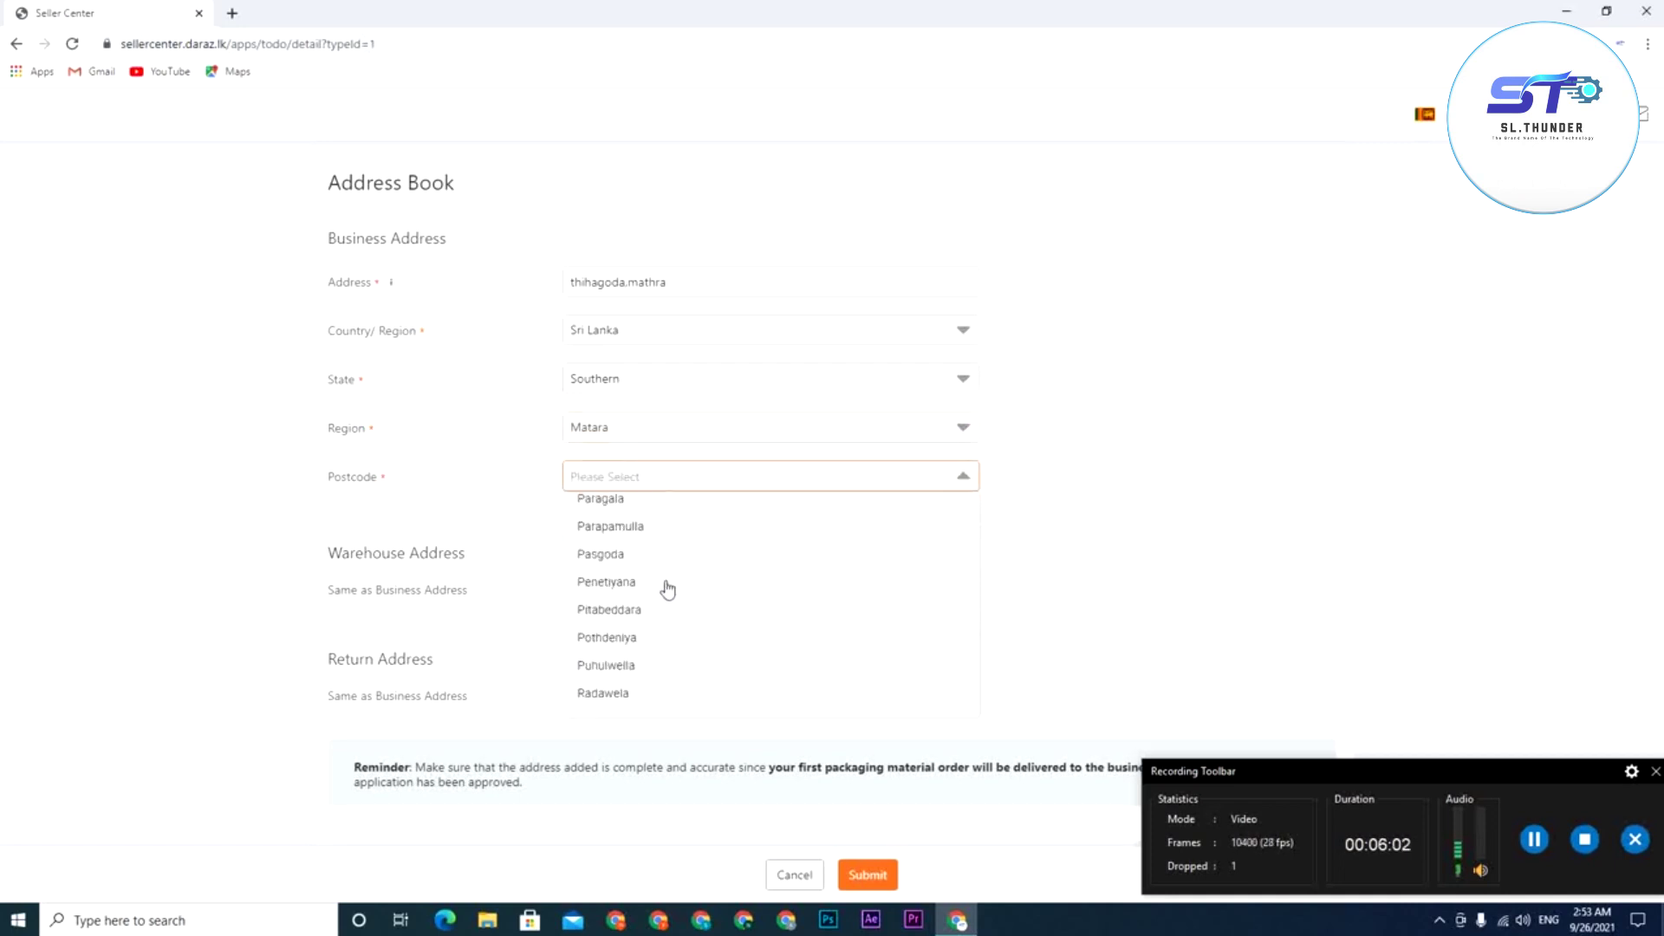
scroll(655, 598, down, 2)
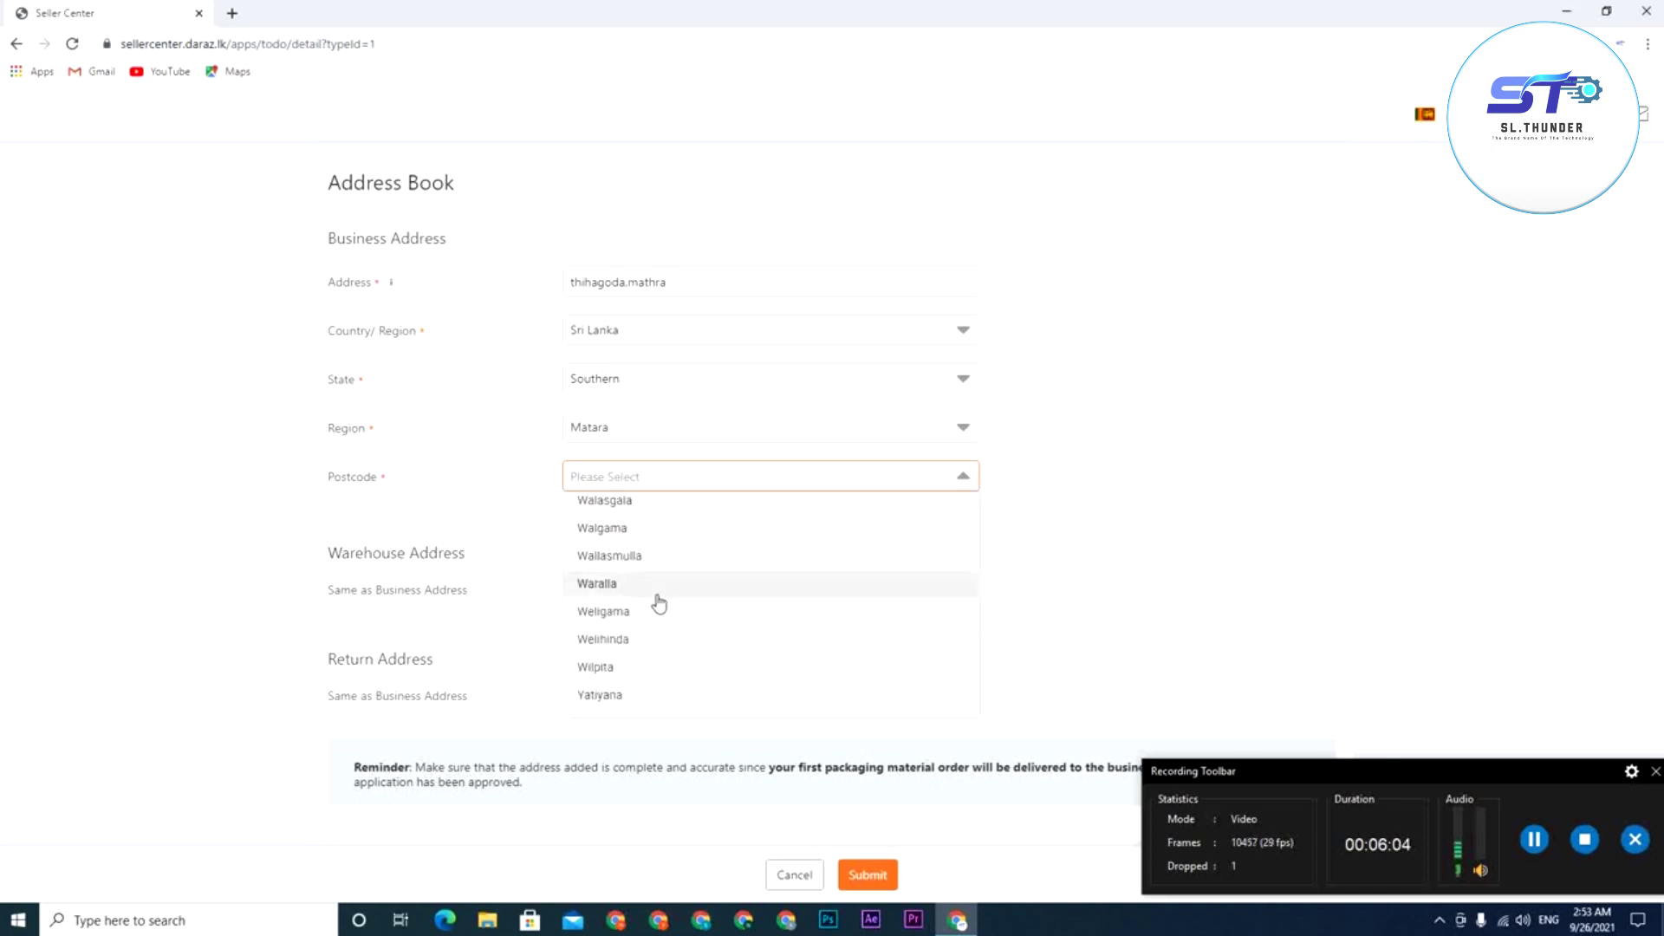
scroll(661, 607, up, 12)
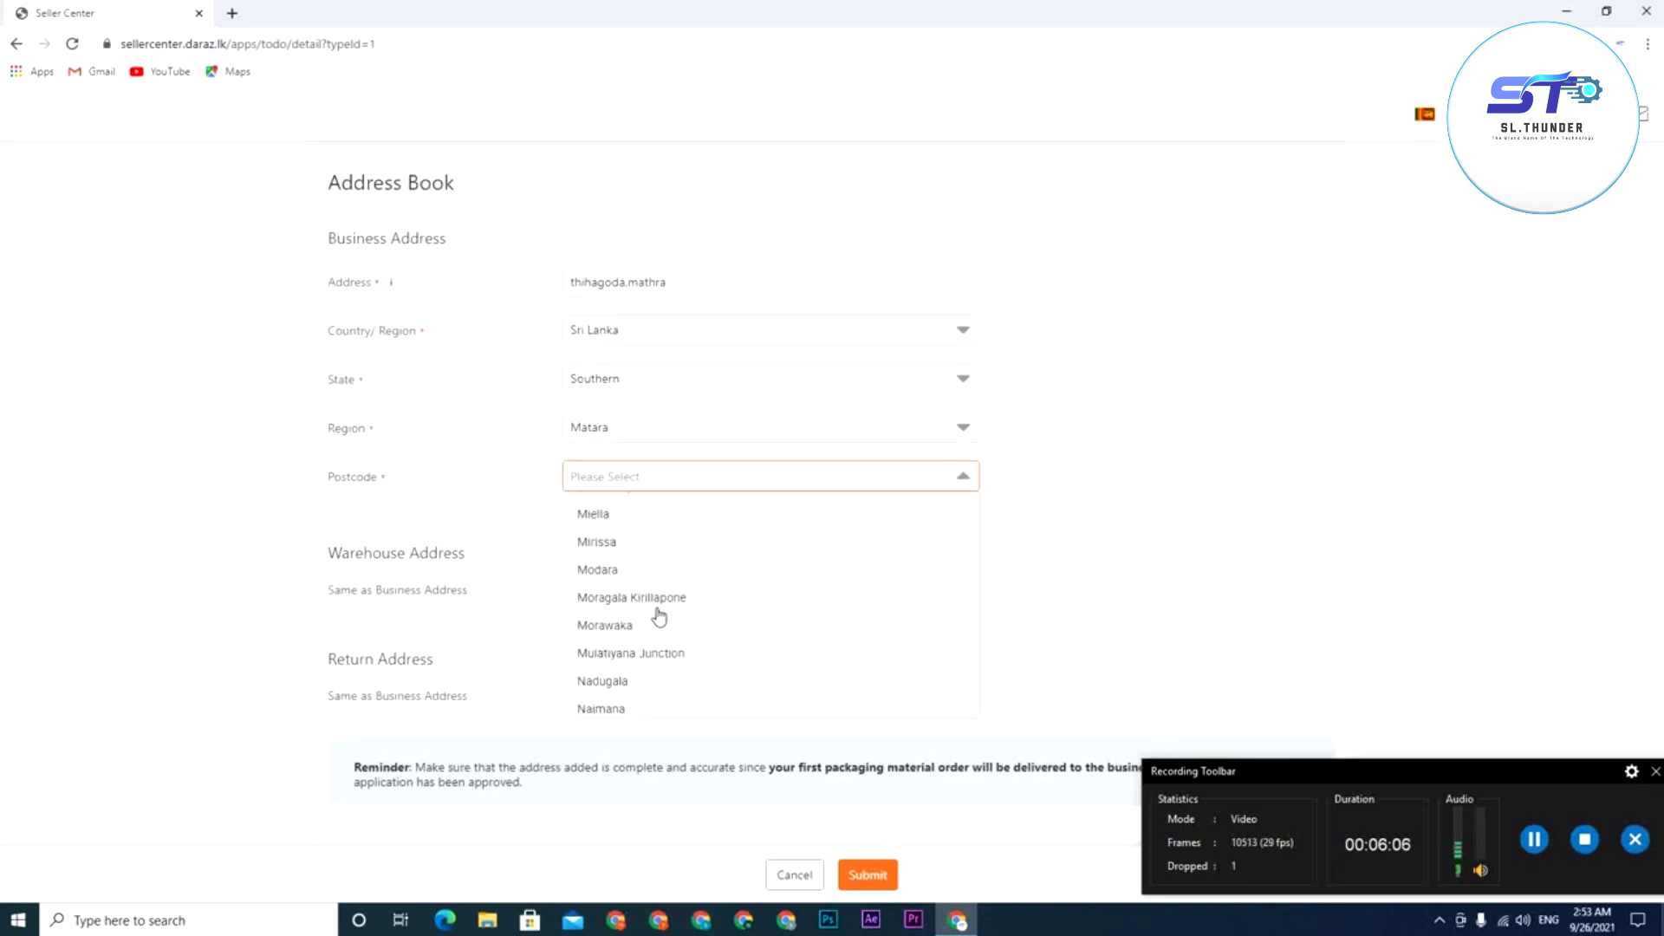
scroll(628, 594, up, 8)
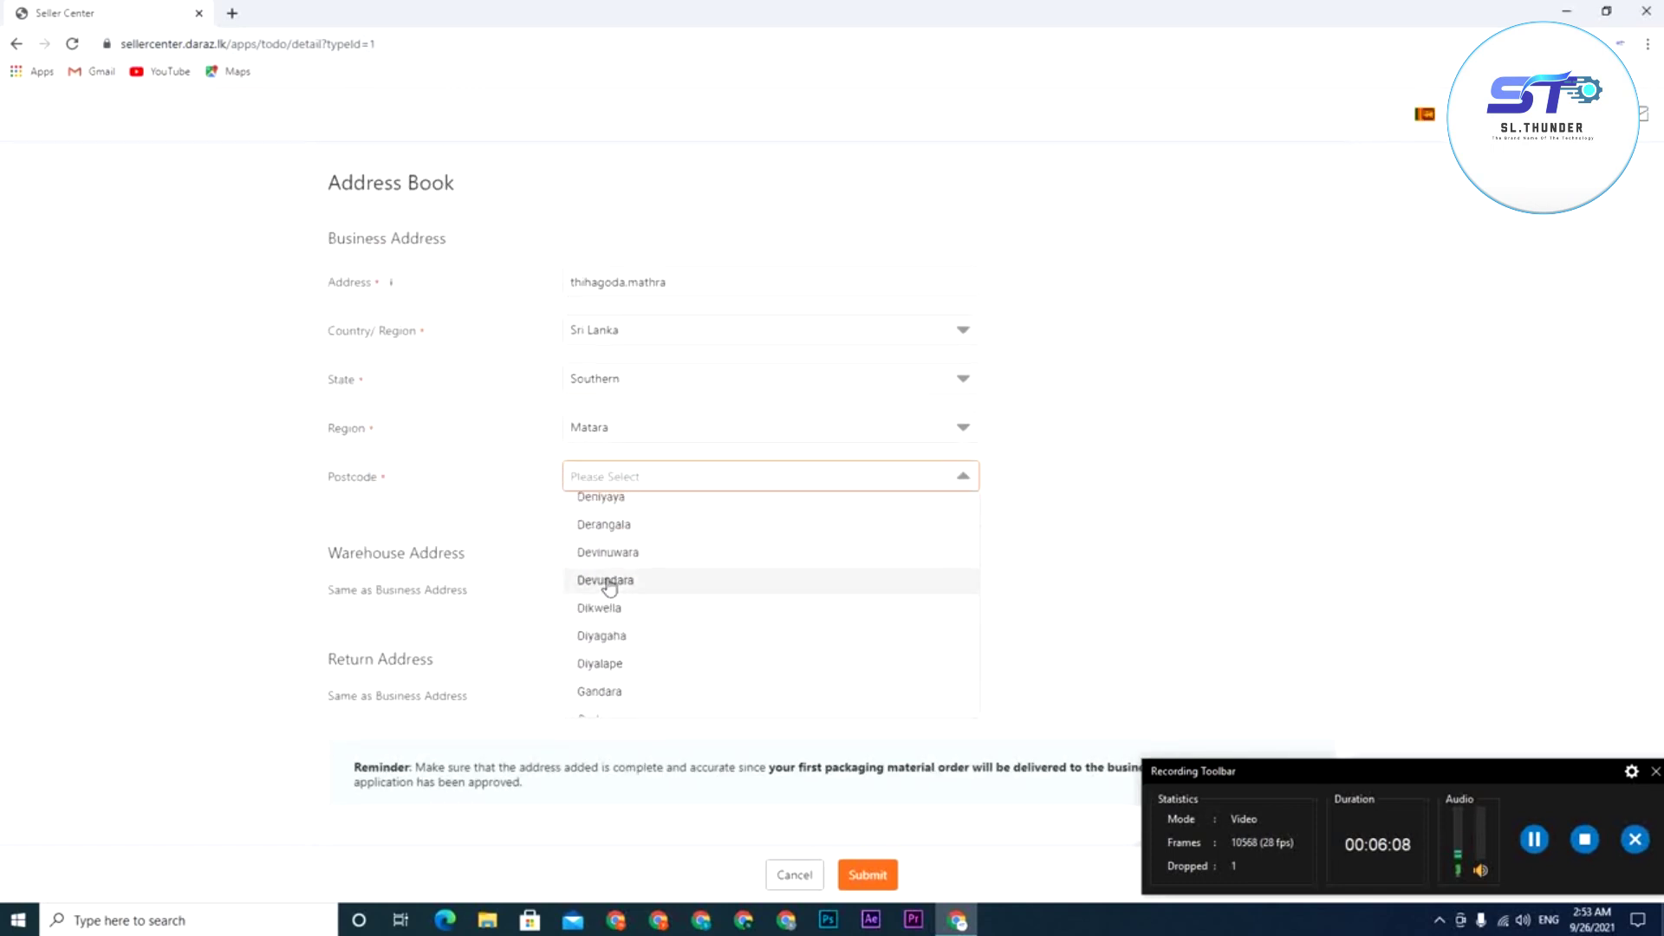
scroll(640, 580, down, 7)
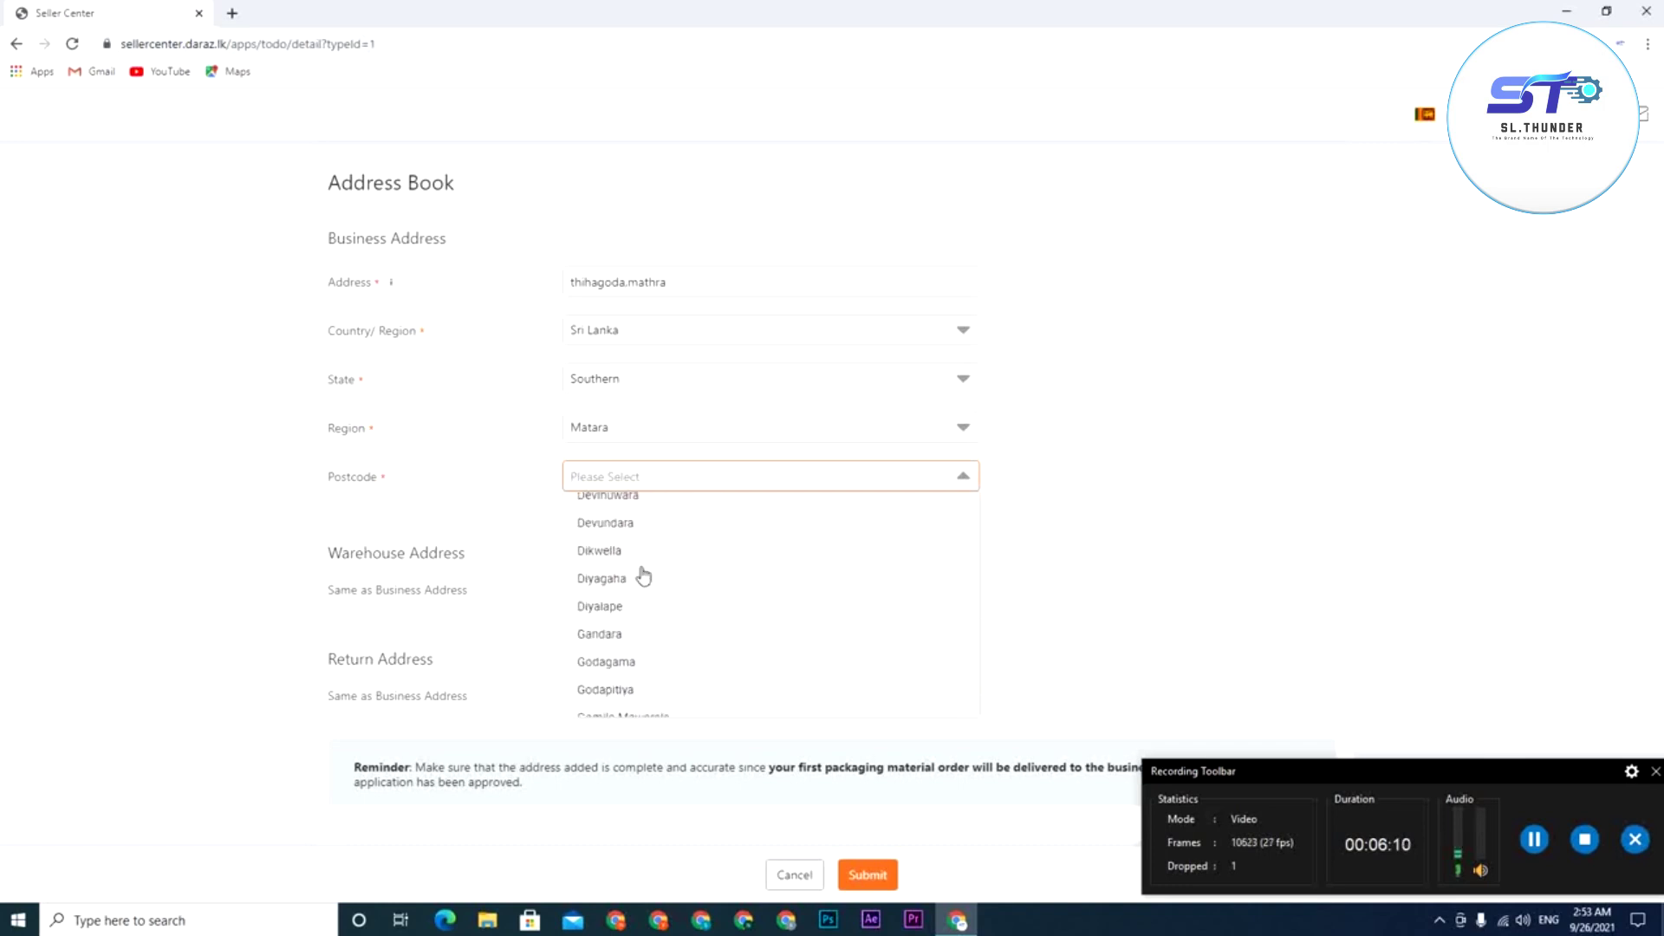
scroll(642, 575, down, 8)
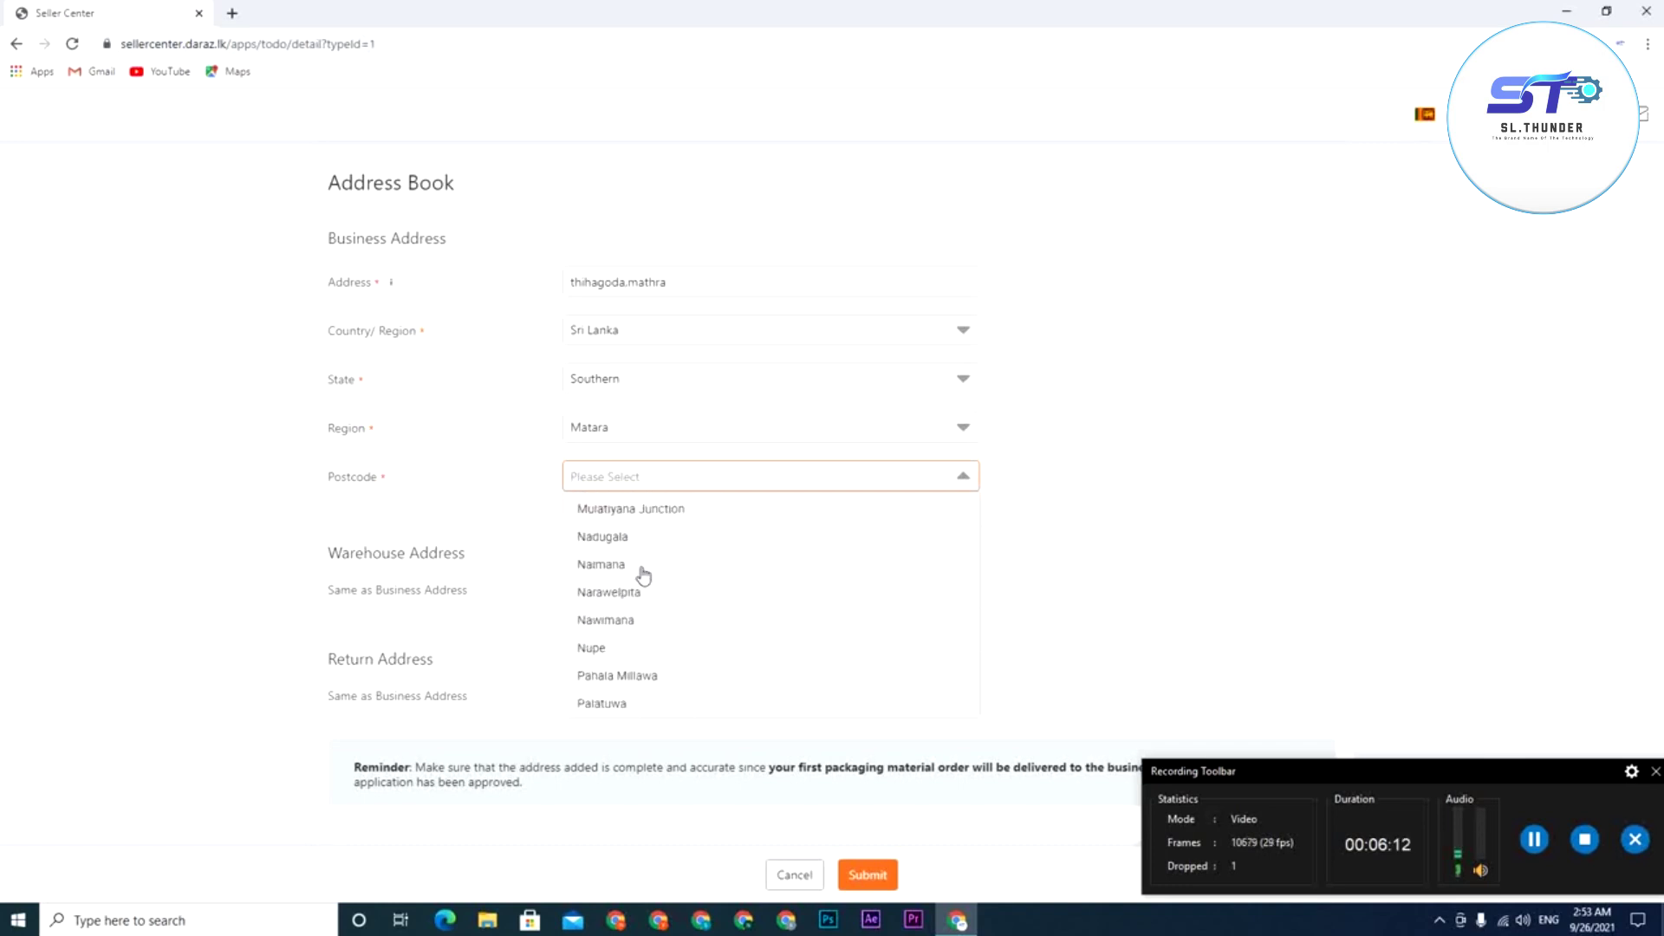
scroll(643, 576, down, 3)
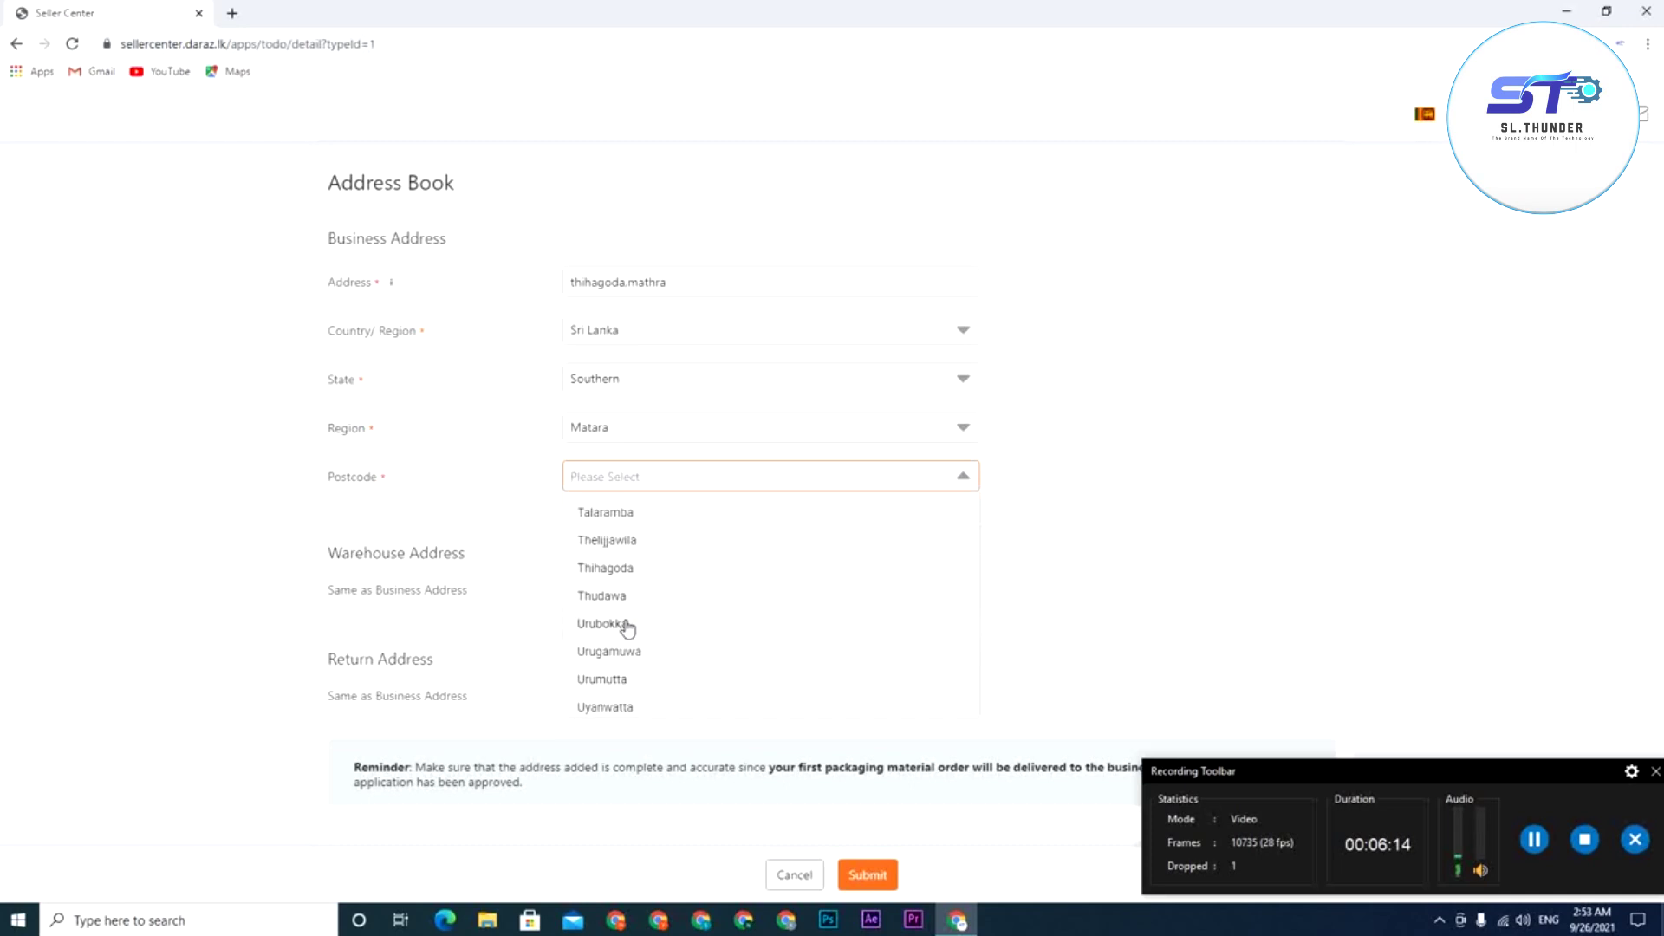
click(620, 574)
scroll(555, 494, down, 1)
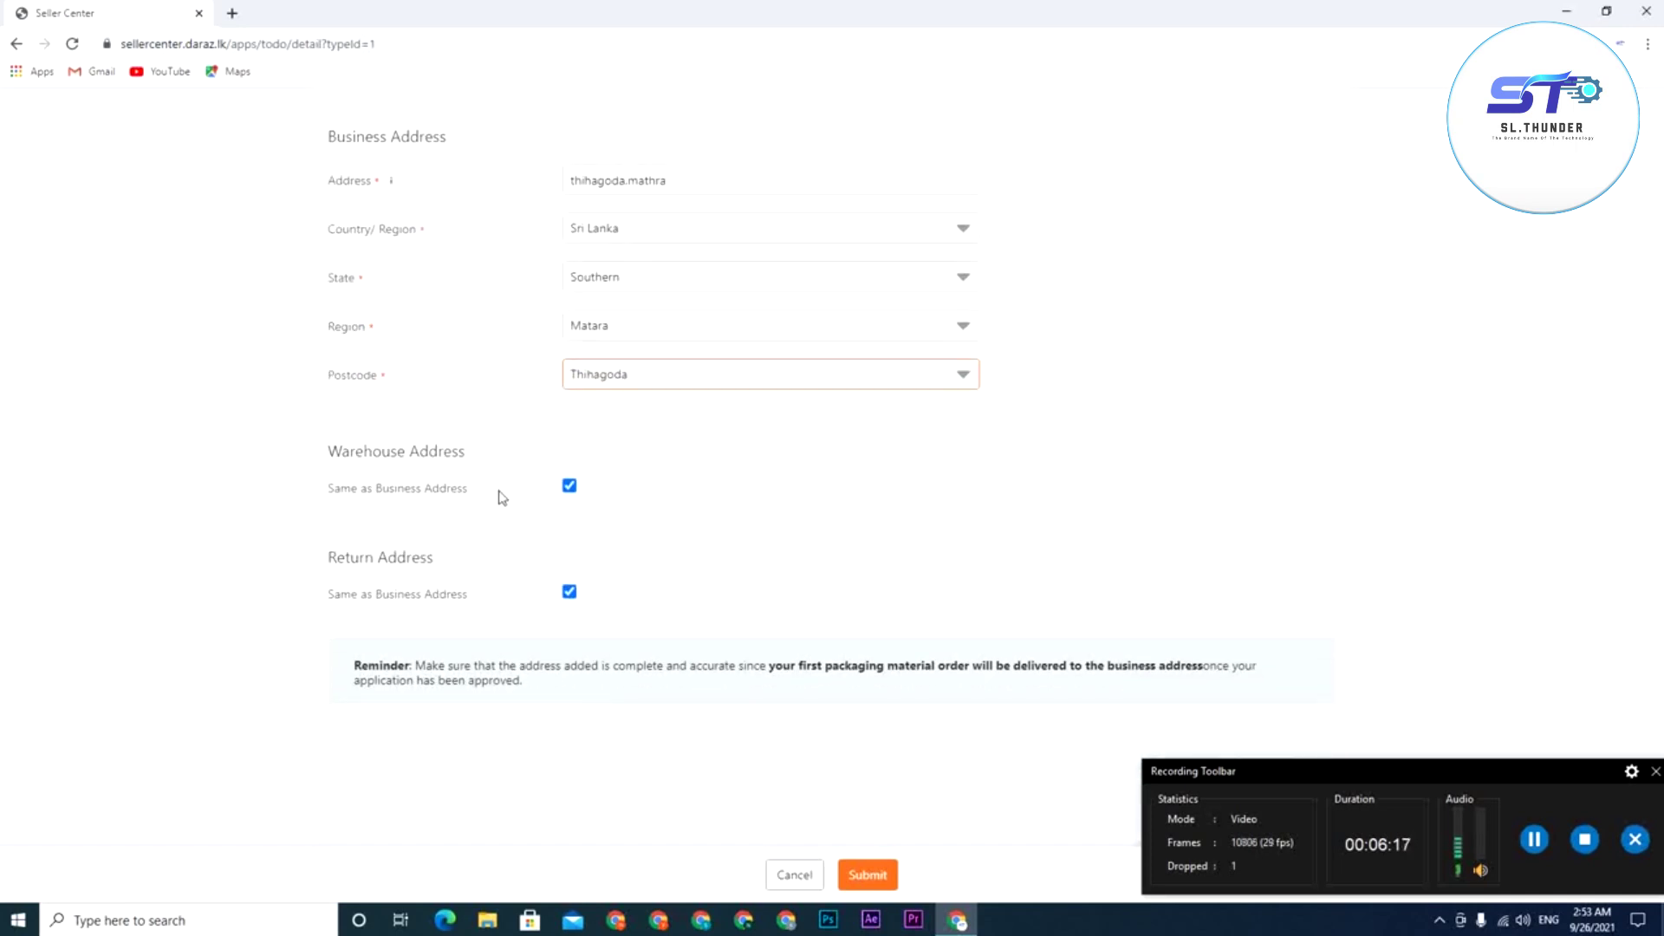
- Make the warehouse and return addresses match the business address, submit, and continue to ID verification
click(568, 487)
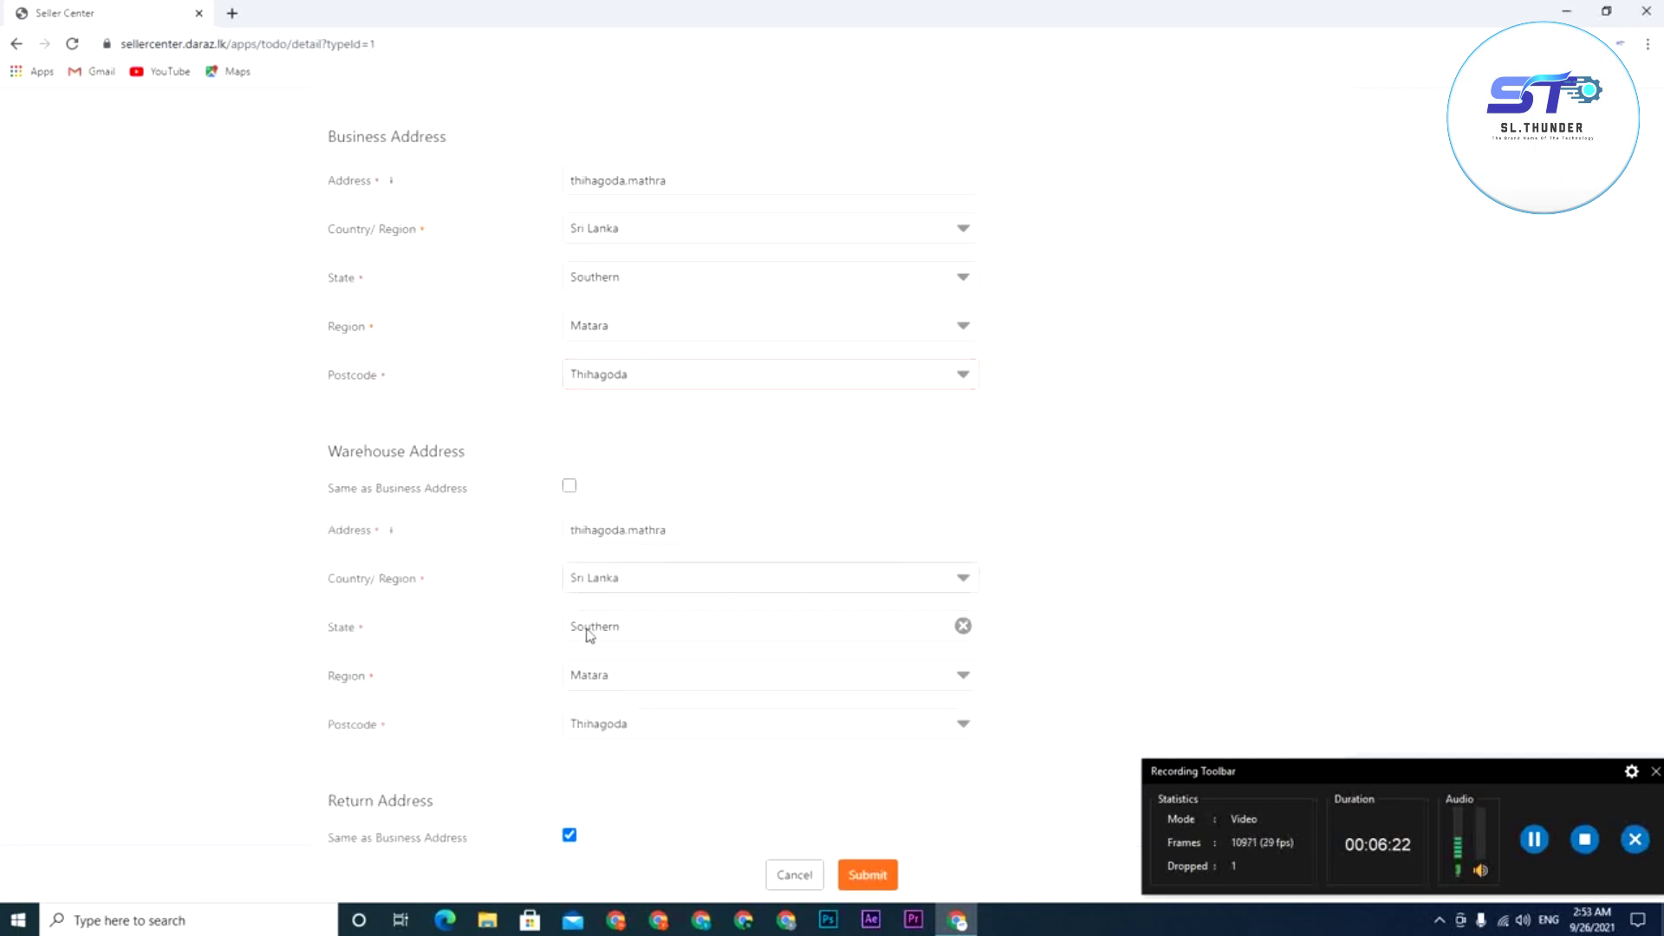
click(572, 486)
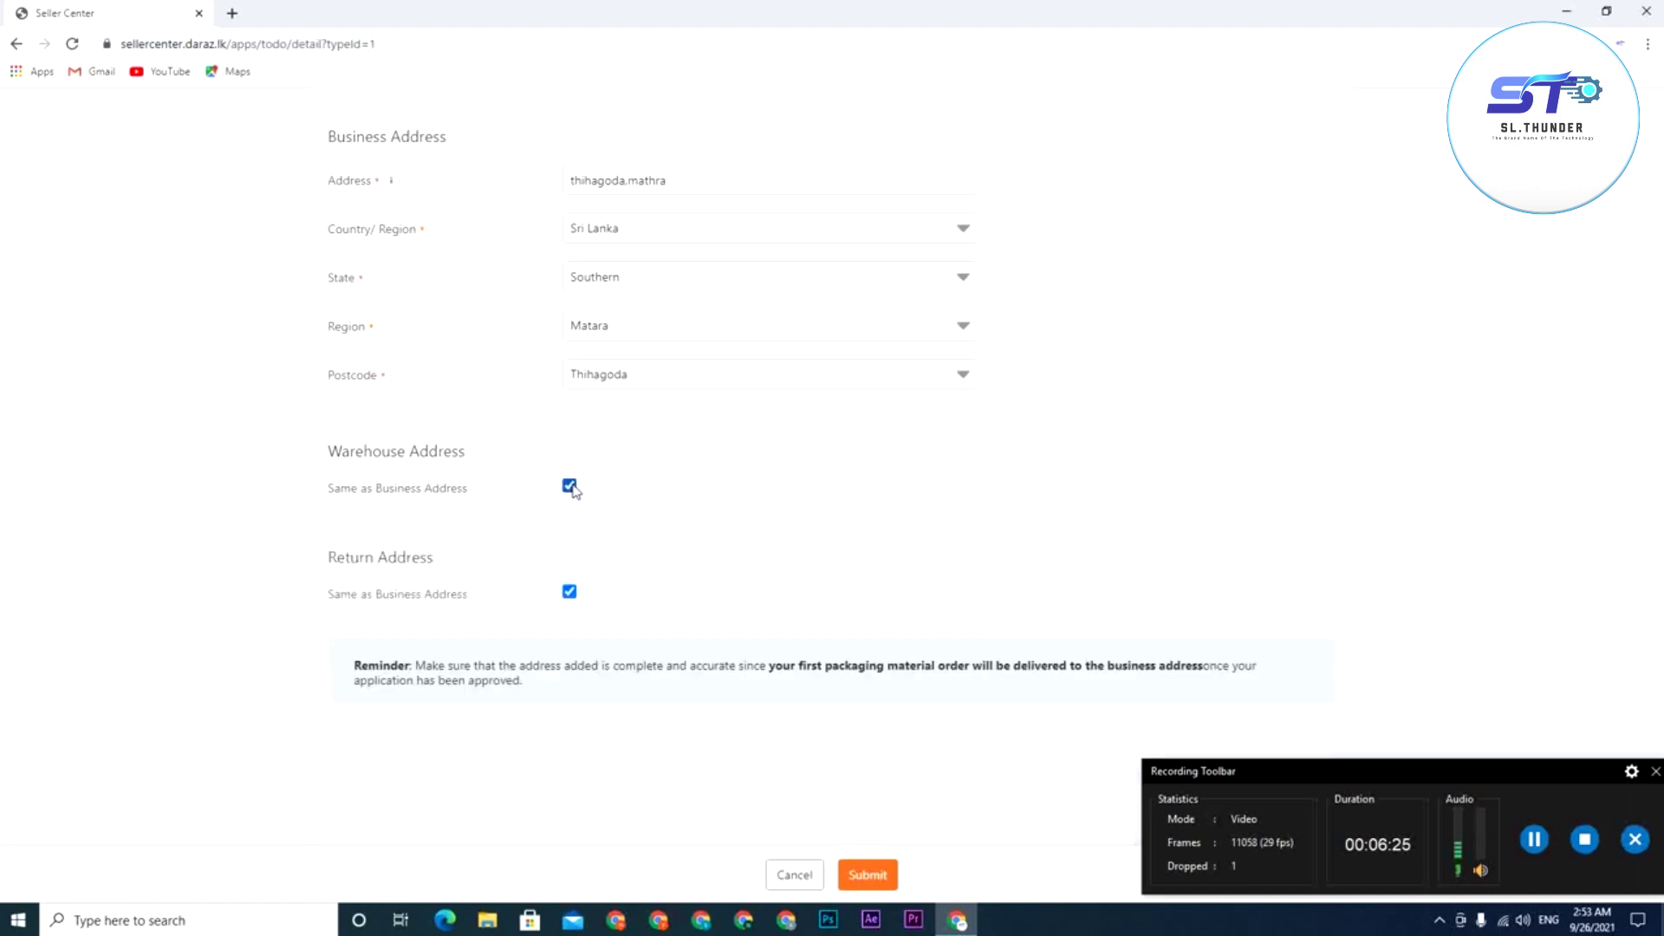
click(570, 596)
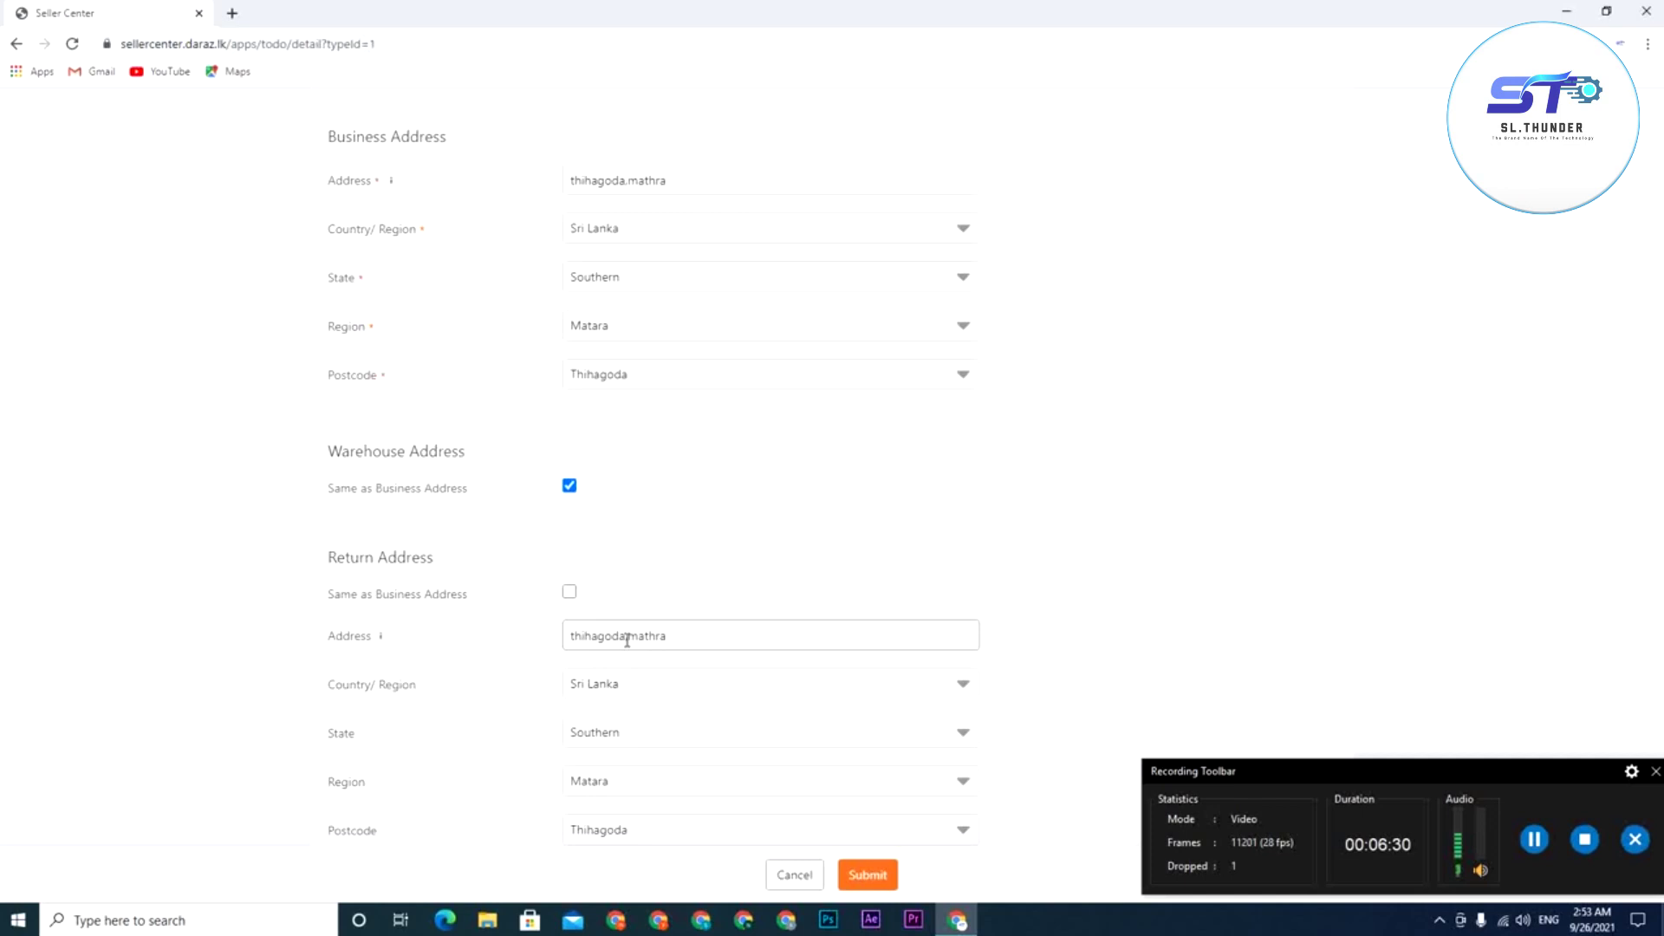
scroll(628, 641, down, 3)
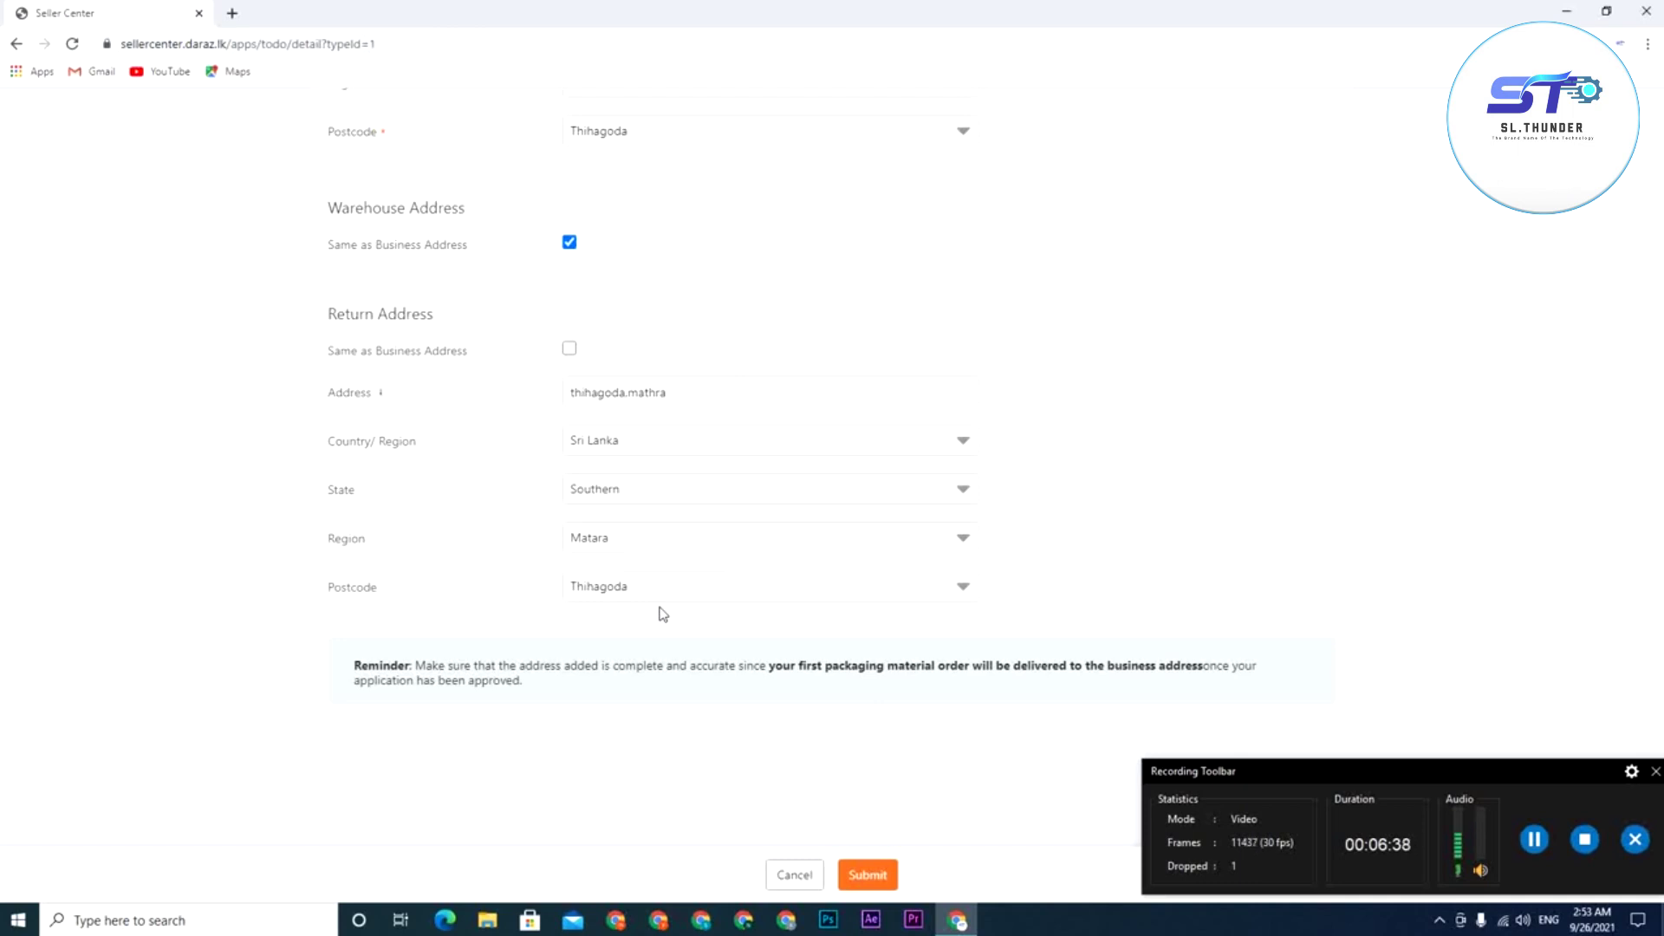
click(569, 349)
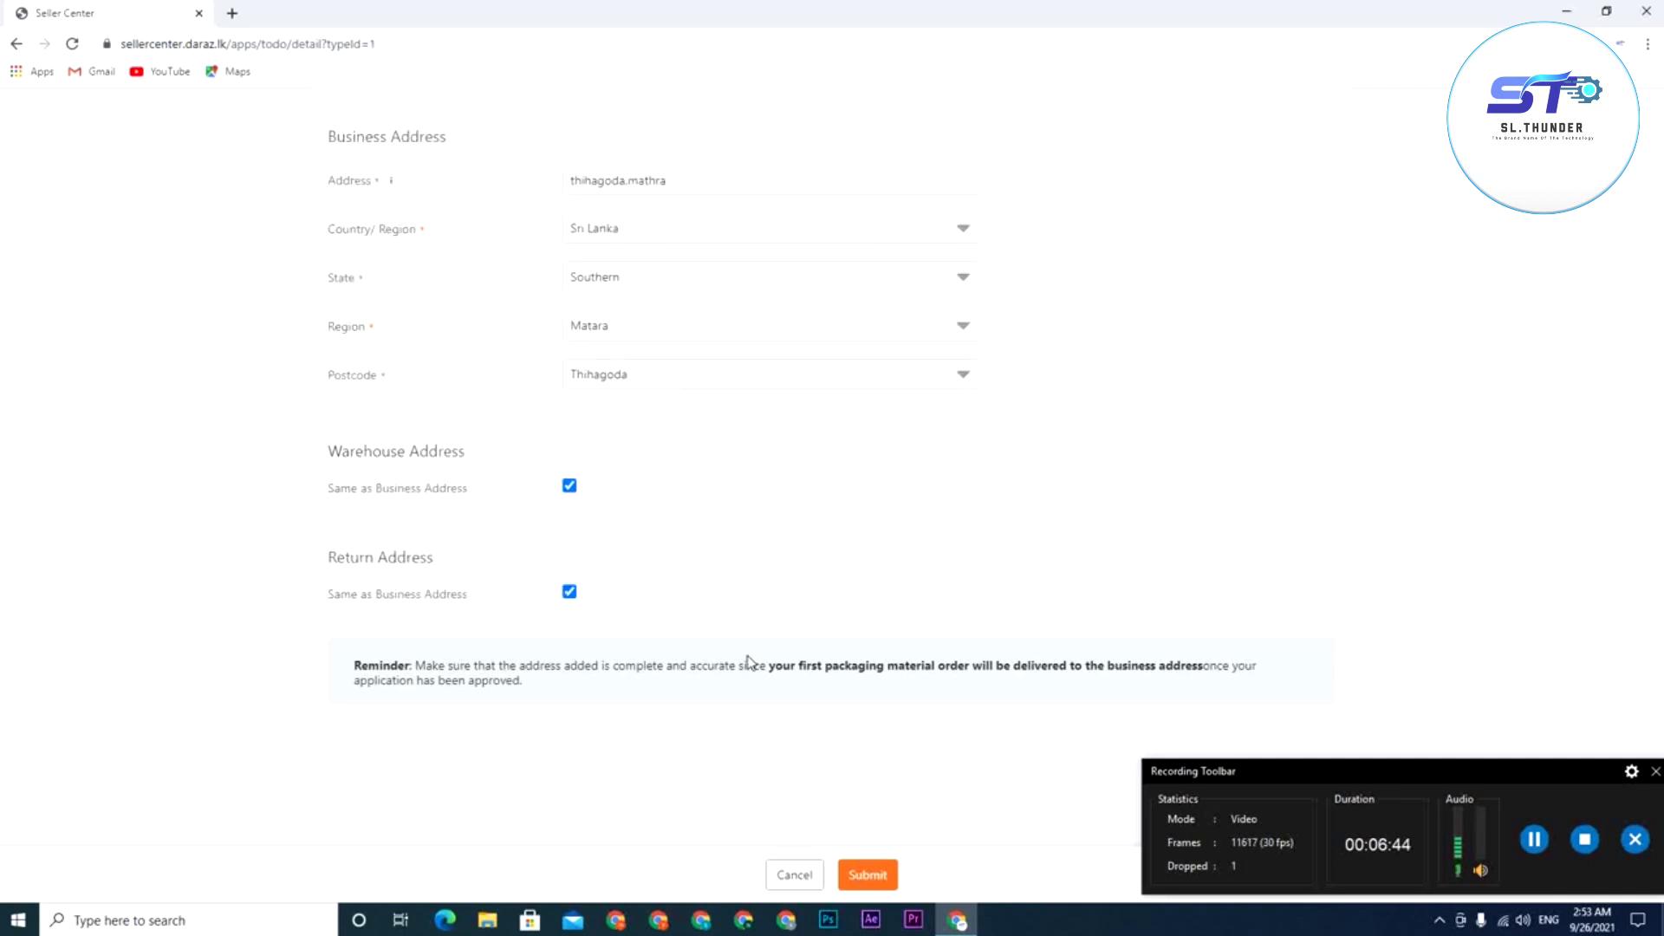
click(894, 885)
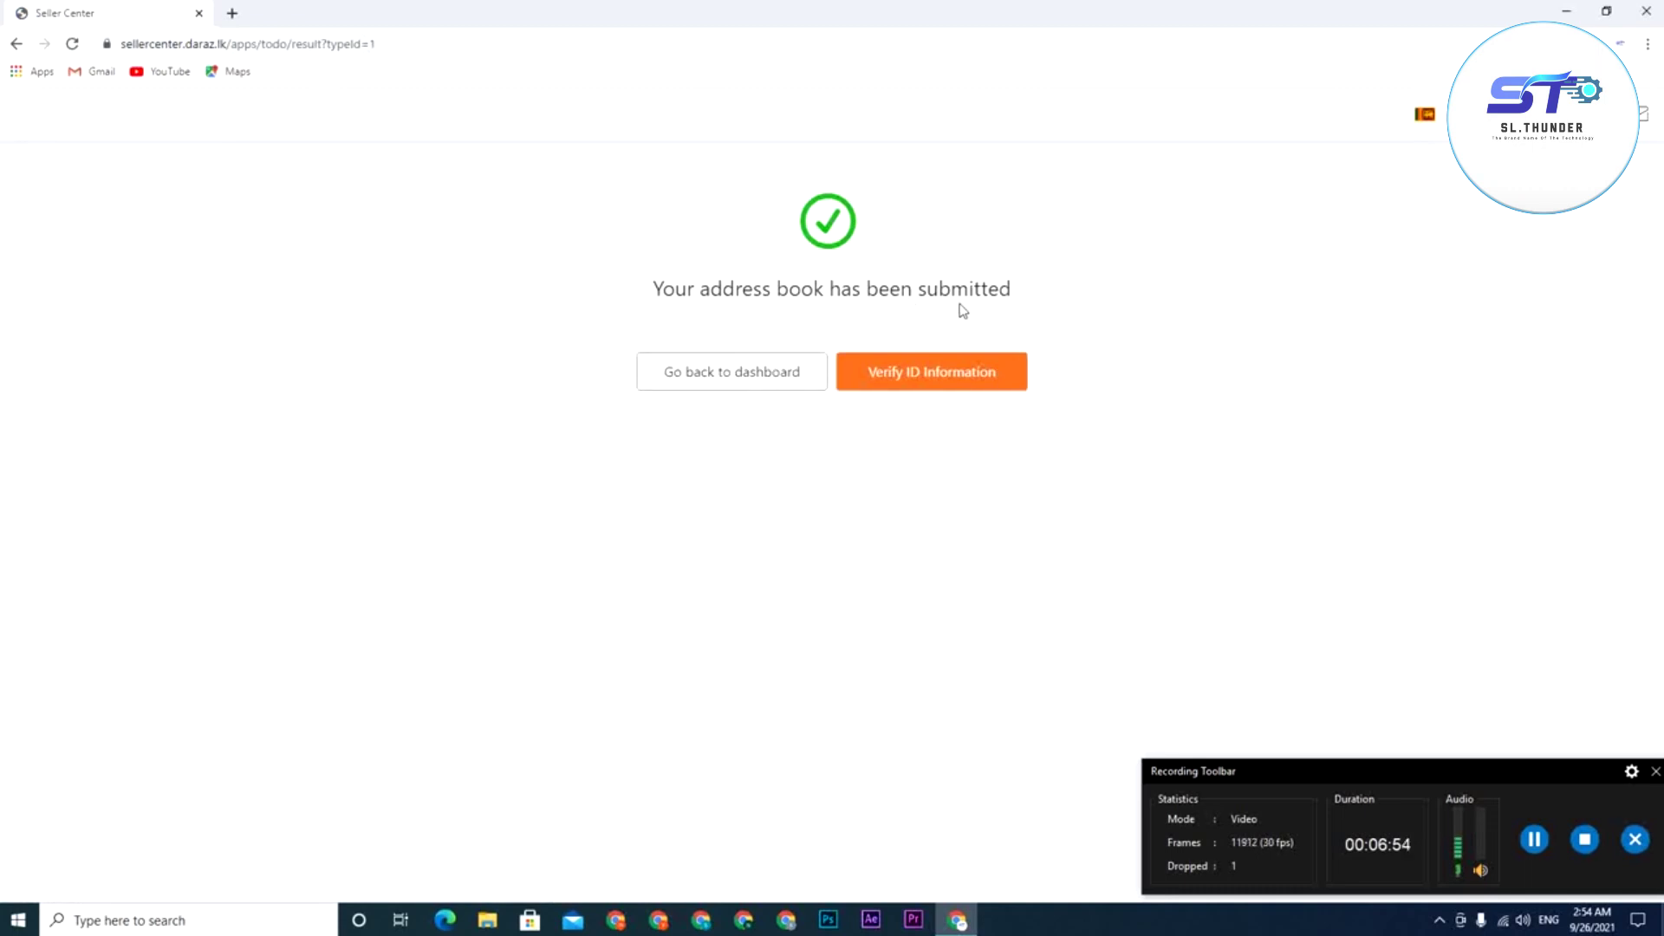
click(924, 383)
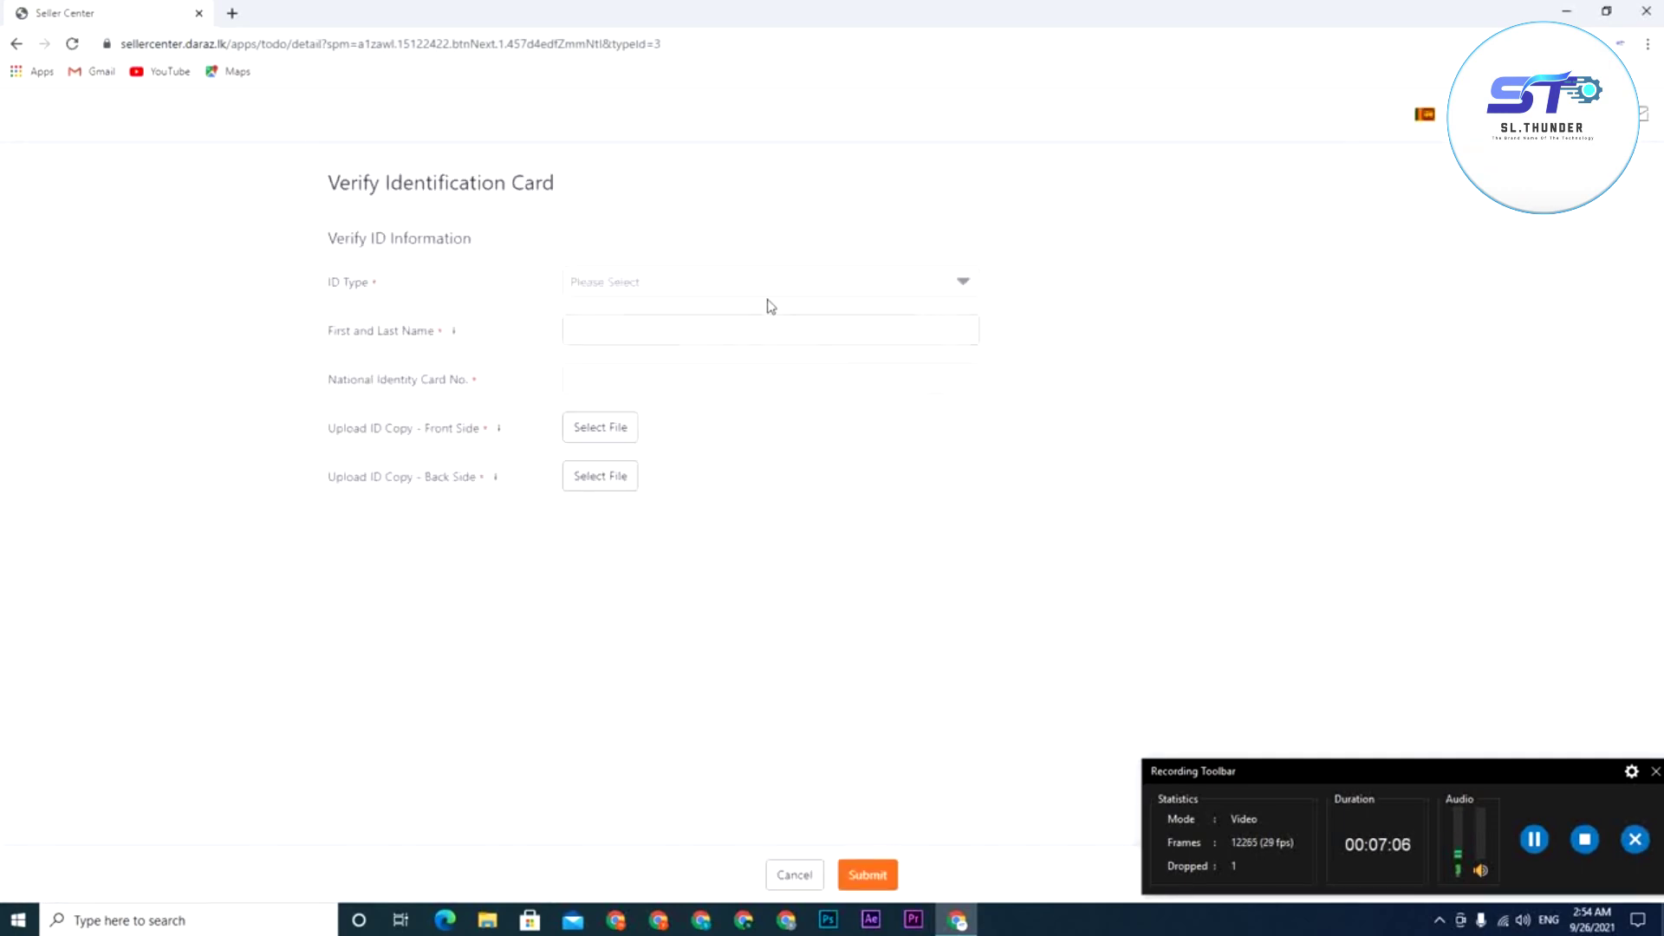
- Choose NIC as the ID type and fill in the full name and NIC number fields
click(761, 295)
click(728, 322)
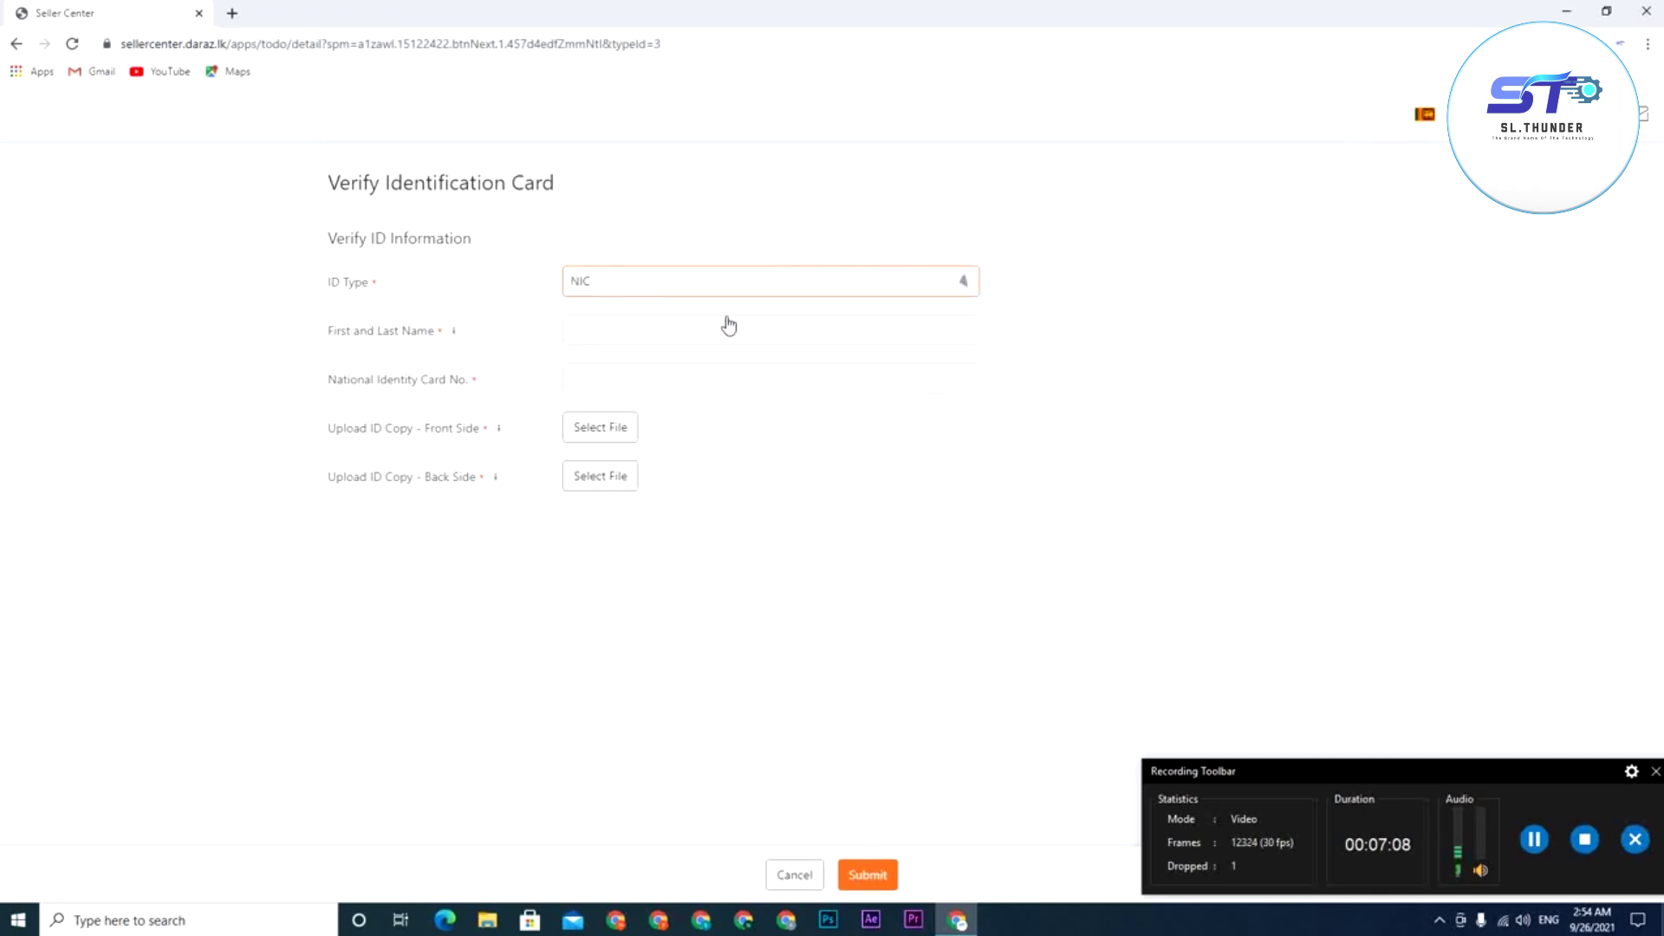
click(628, 333)
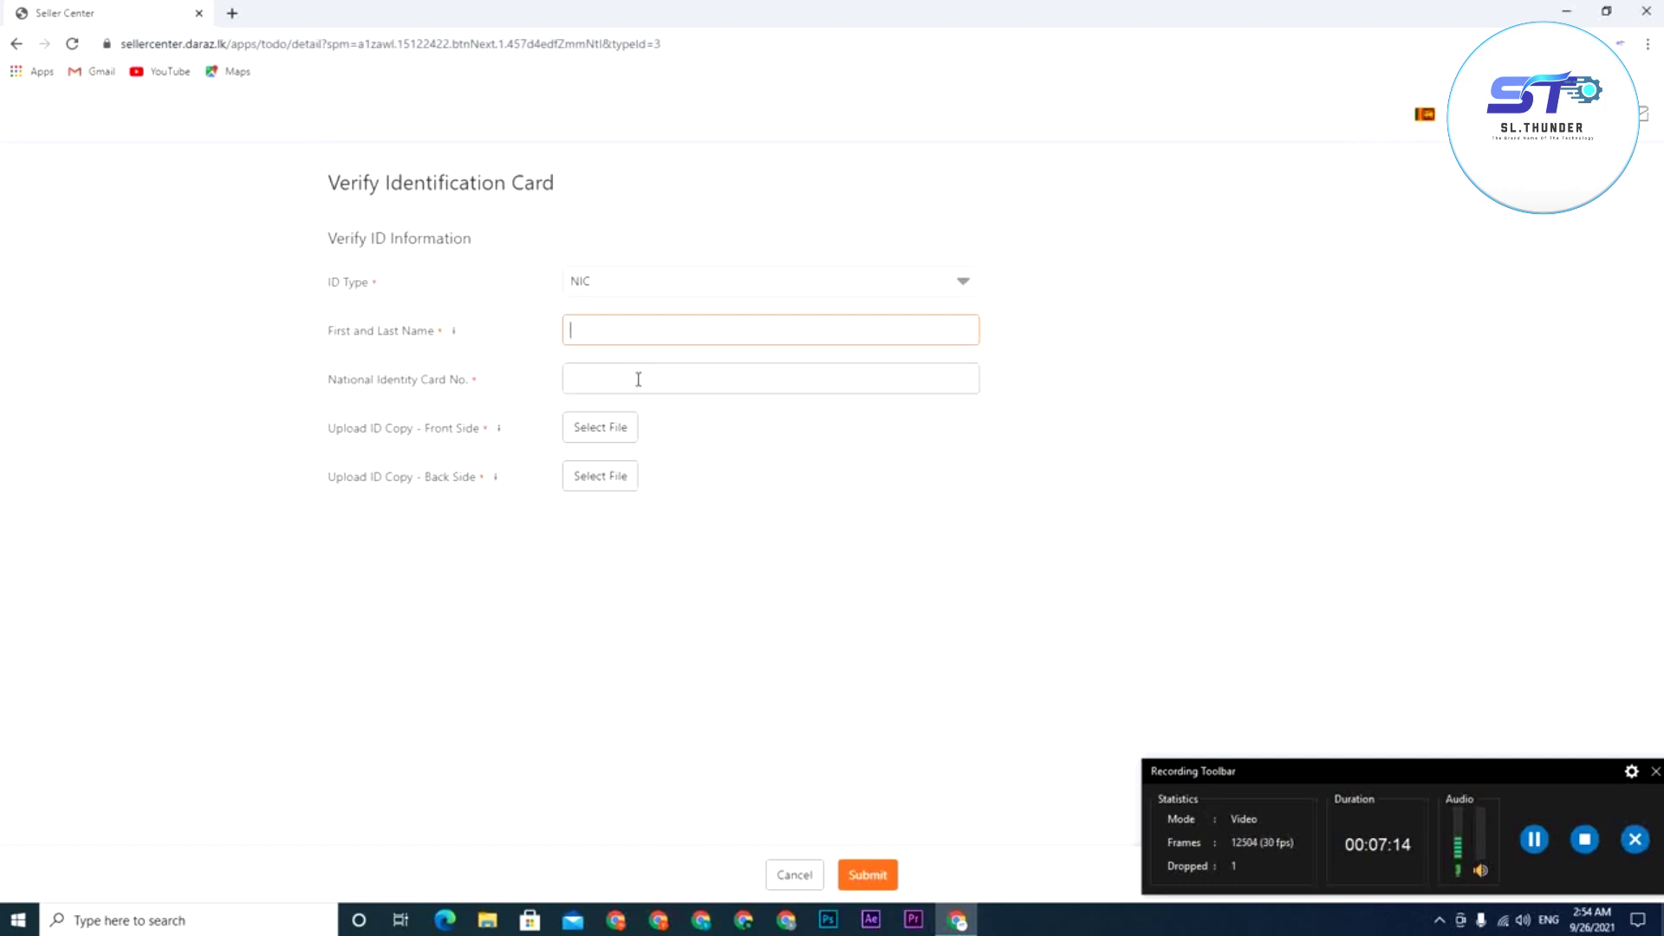
click(639, 378)
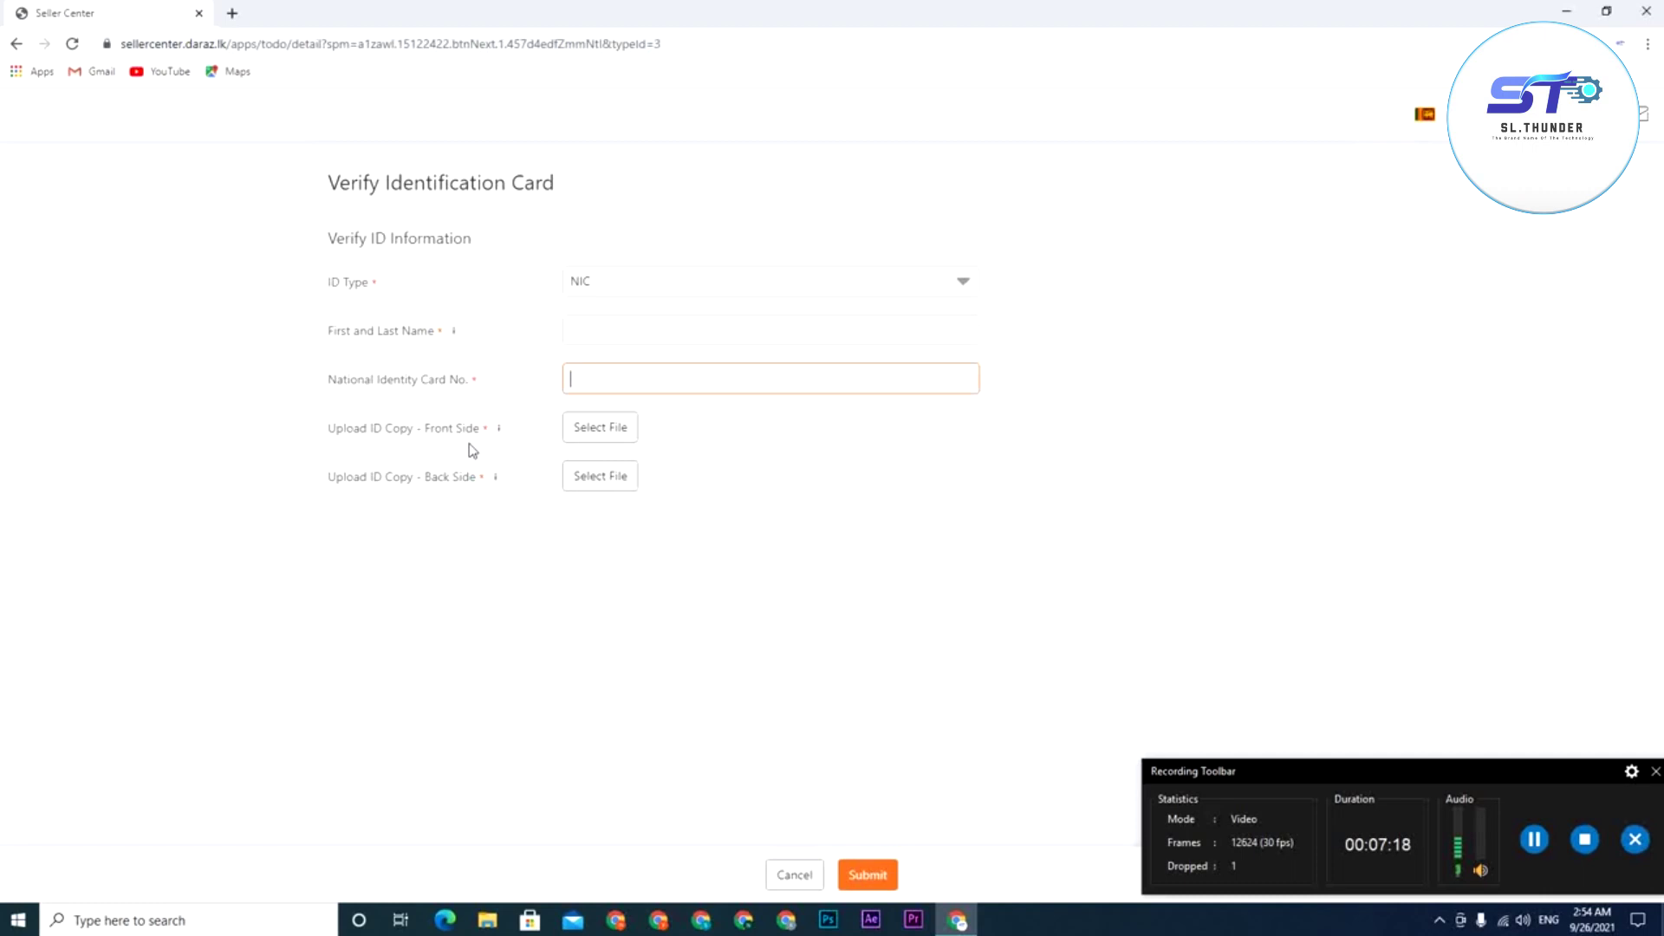
- Attempt the ID front-side image upload, then submit the identification form
click(595, 427)
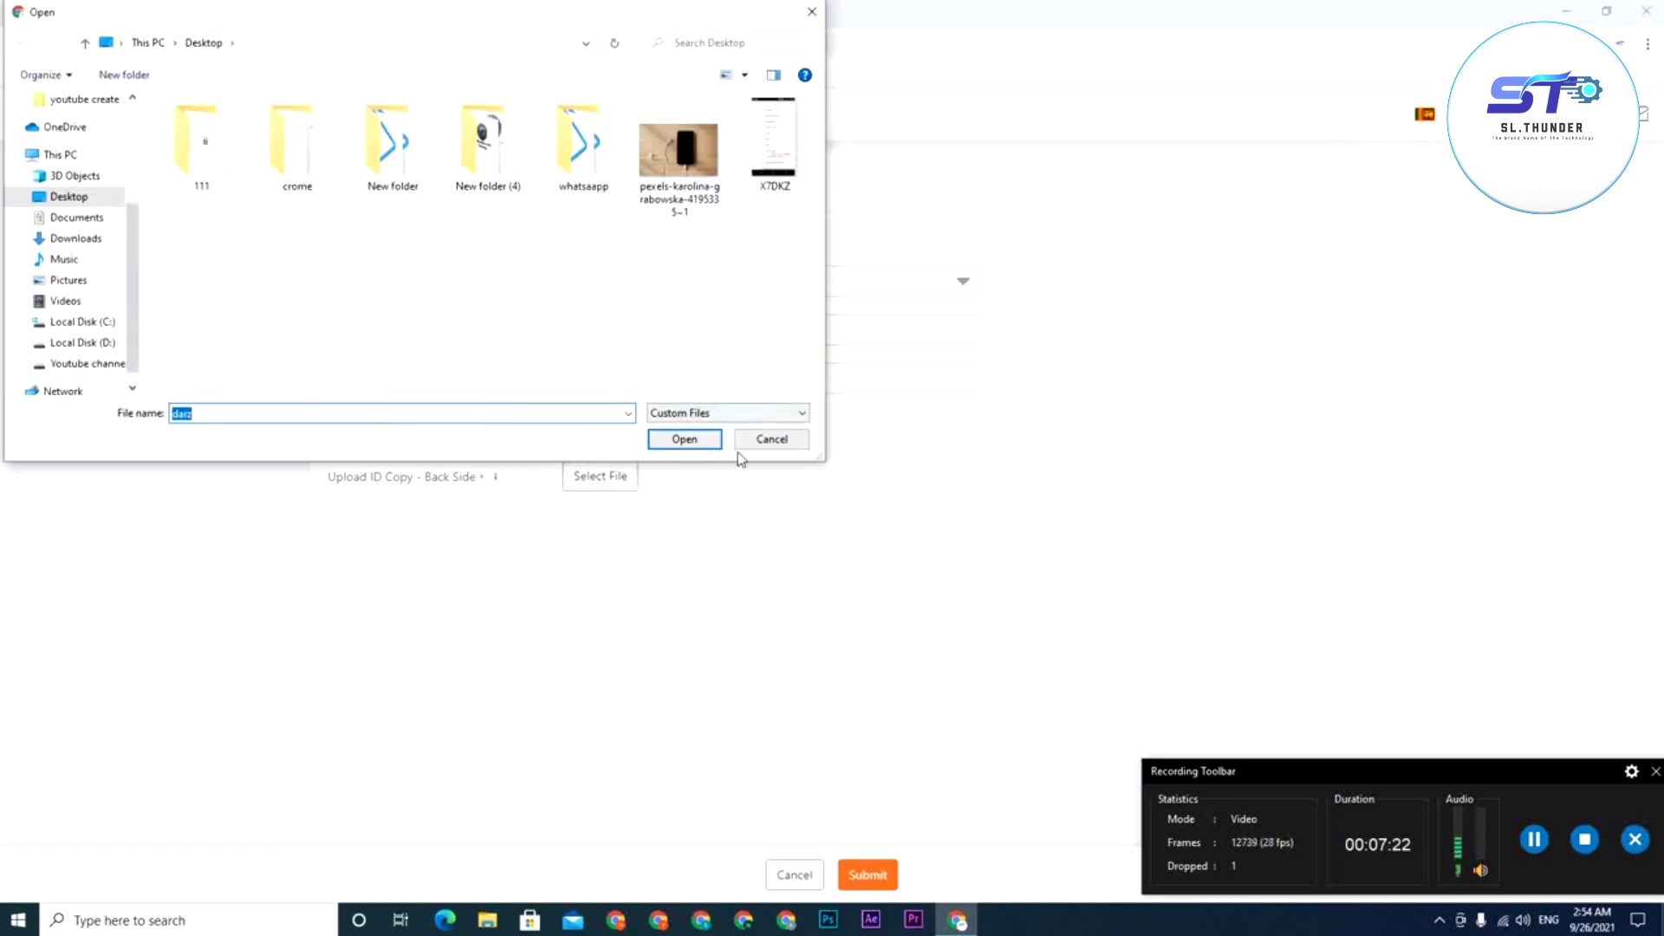
click(753, 444)
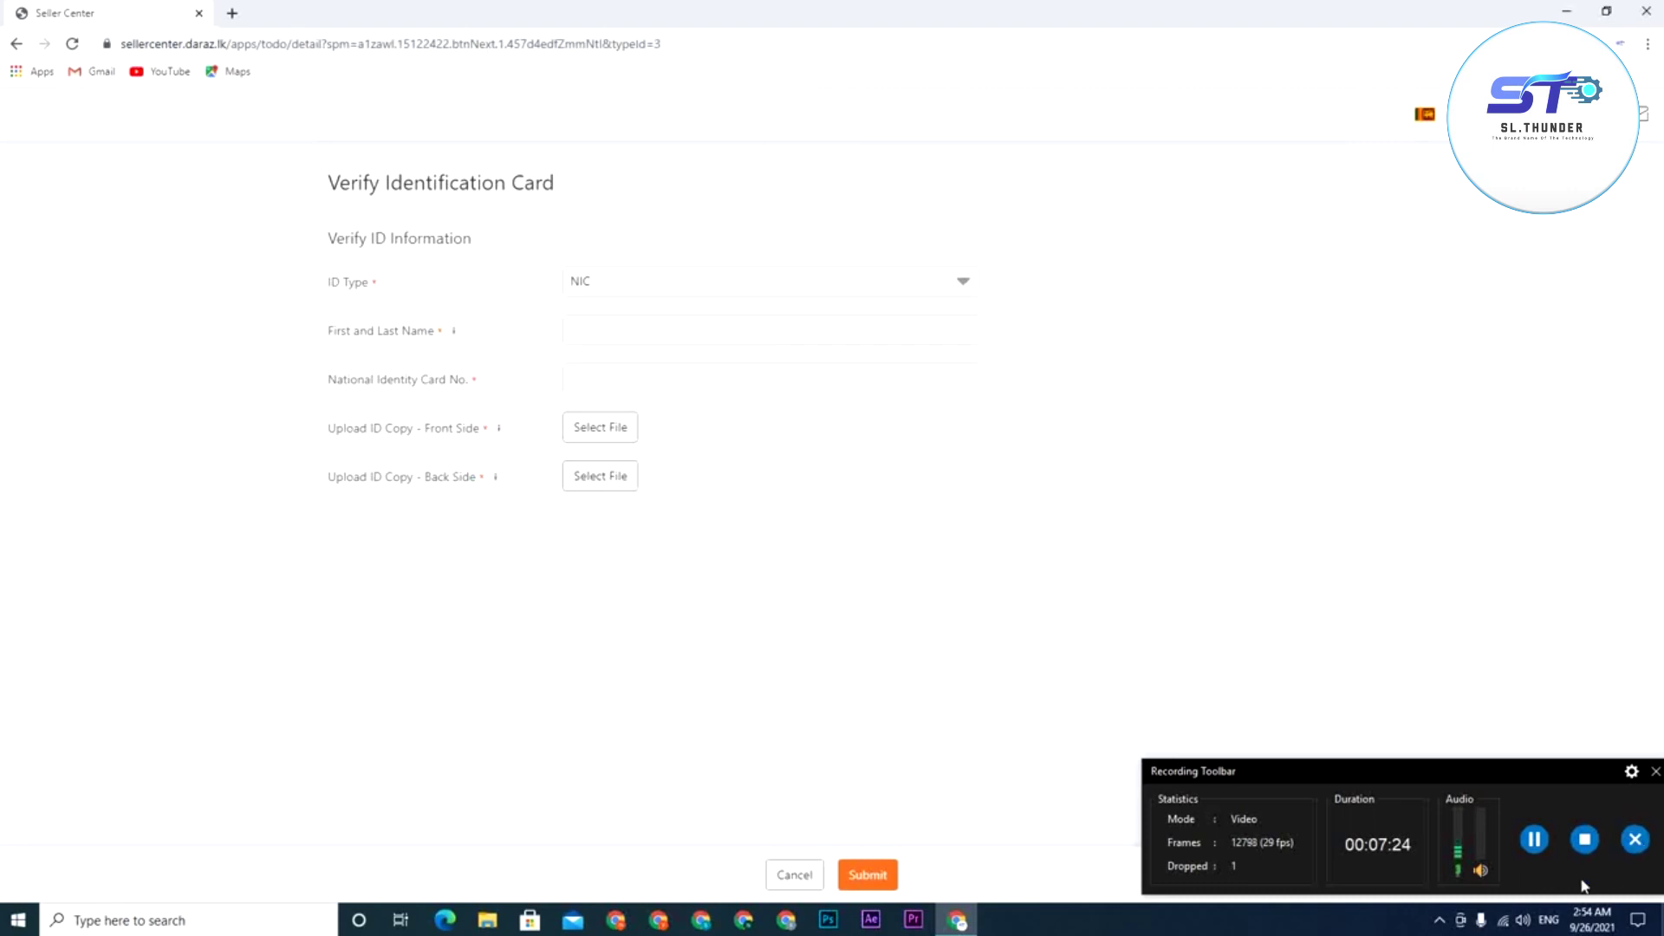
click(1533, 841)
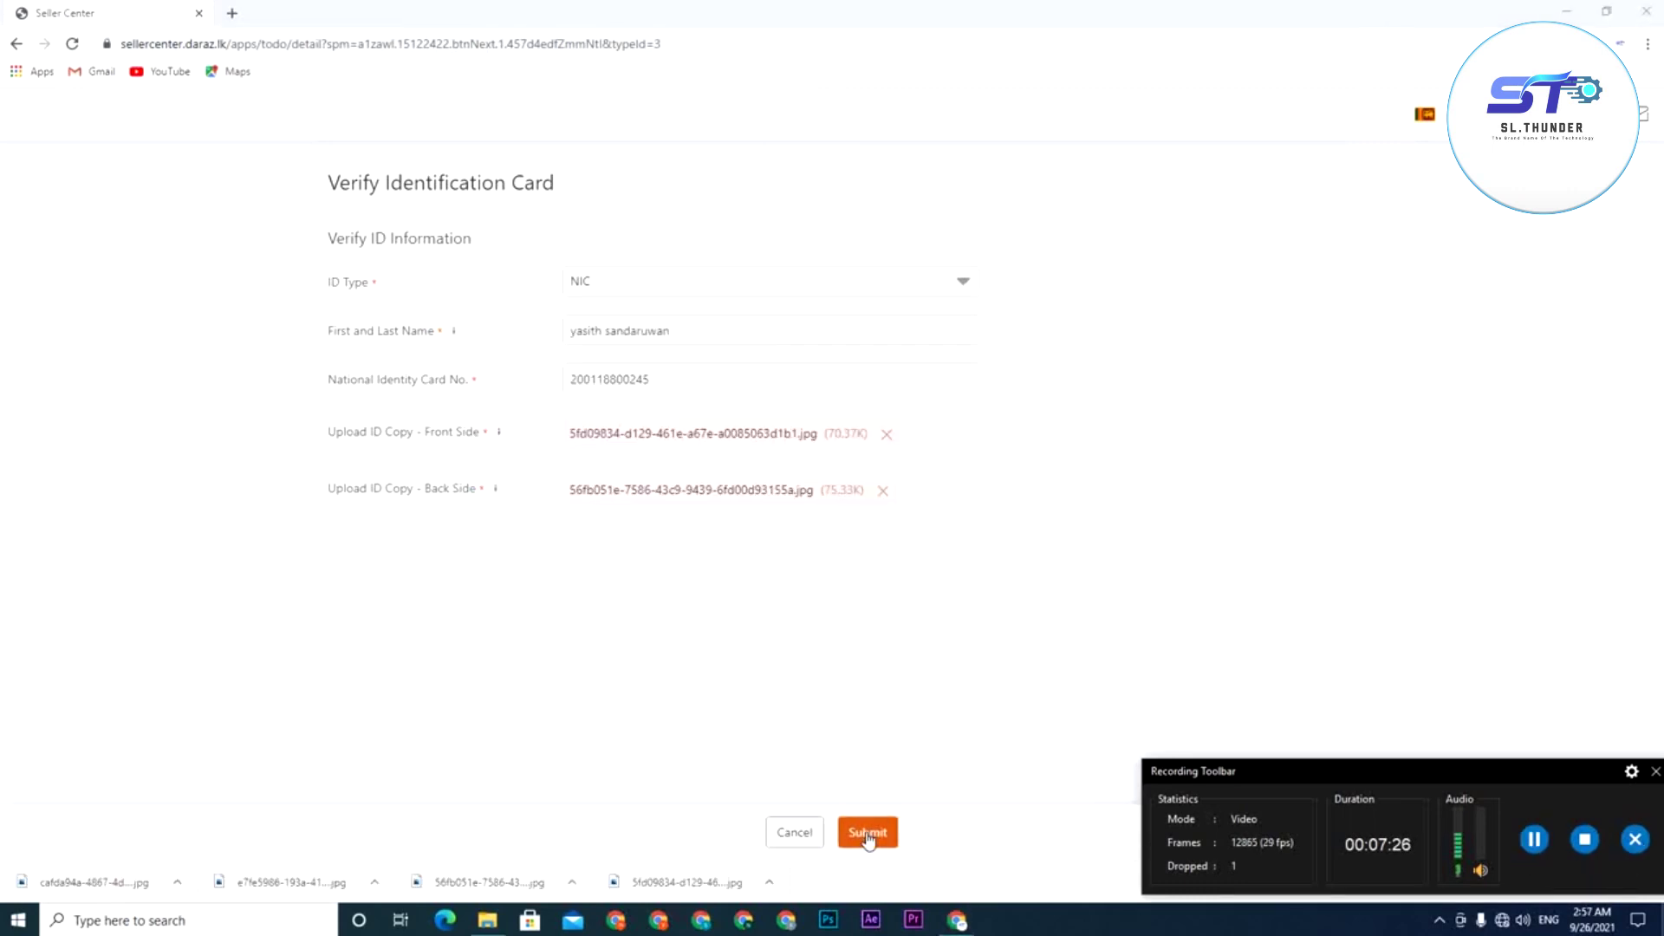
click(867, 834)
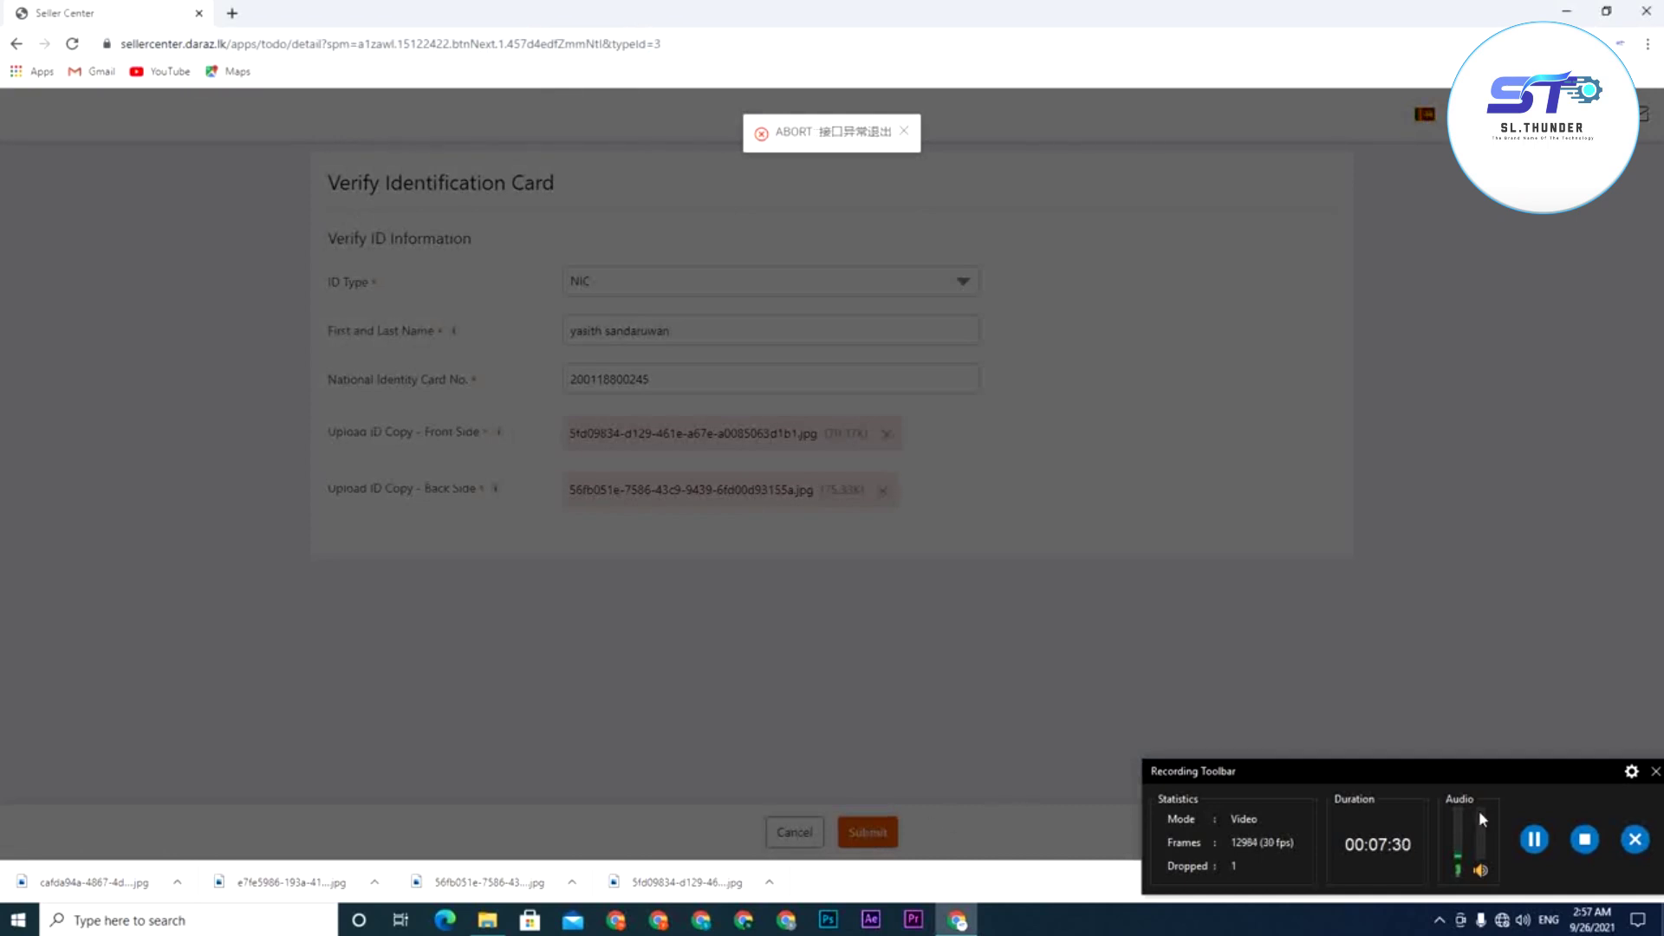
click(1531, 839)
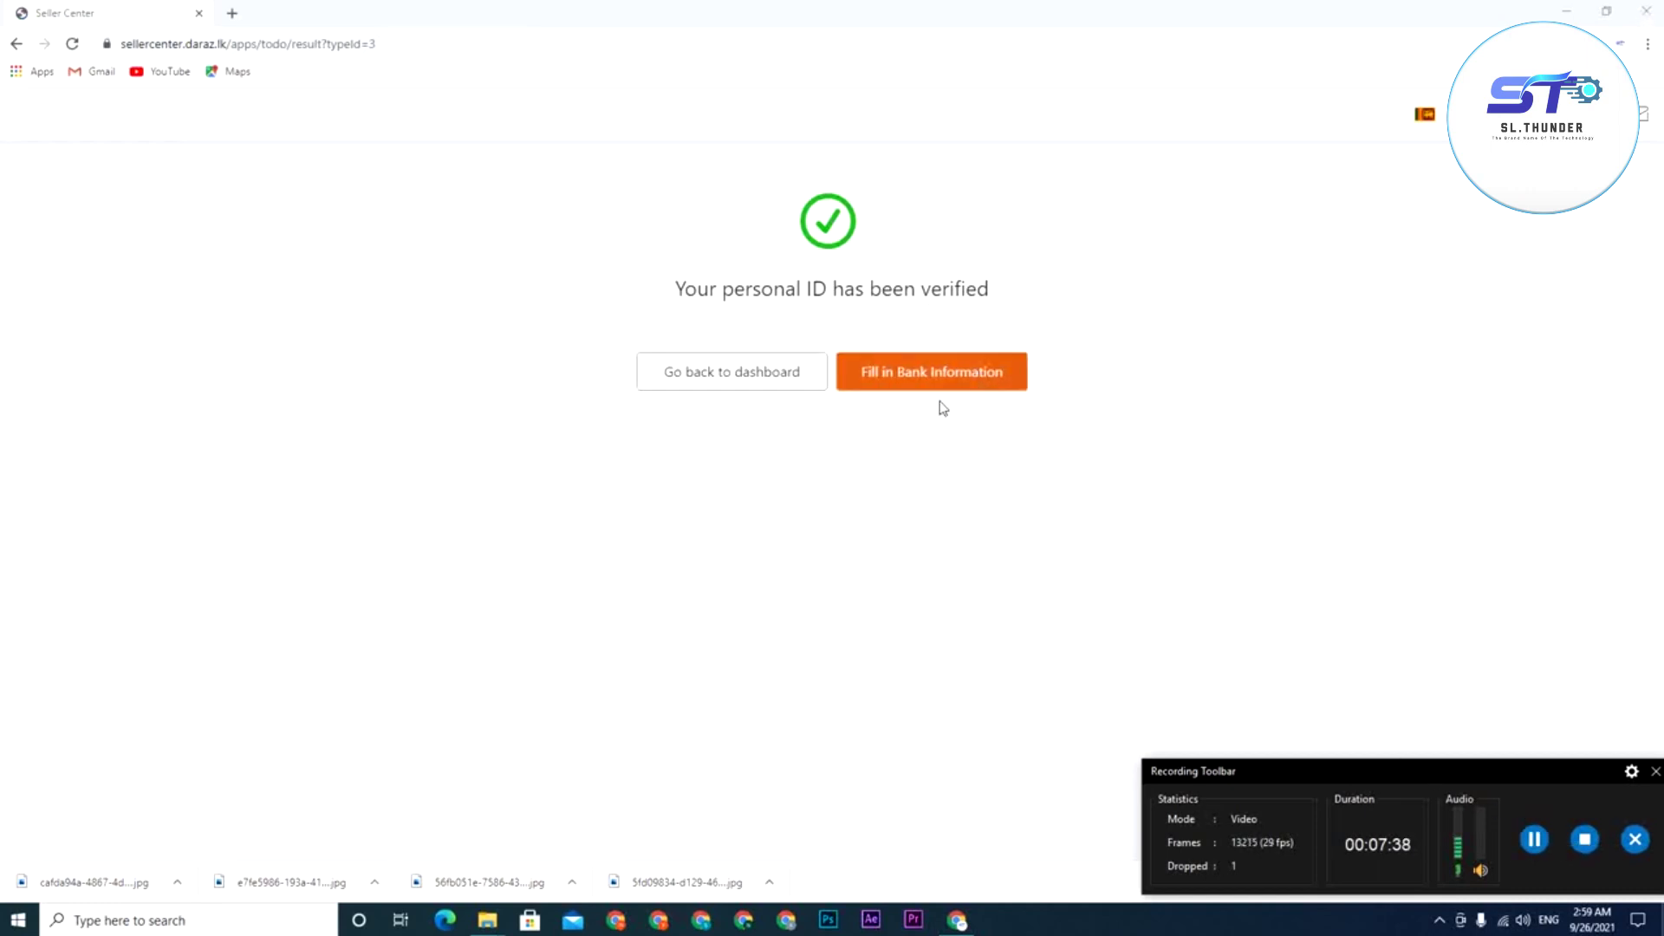
- Enter the account holder, account number, Bank of Ceylon branch details and submit the bank information
click(906, 389)
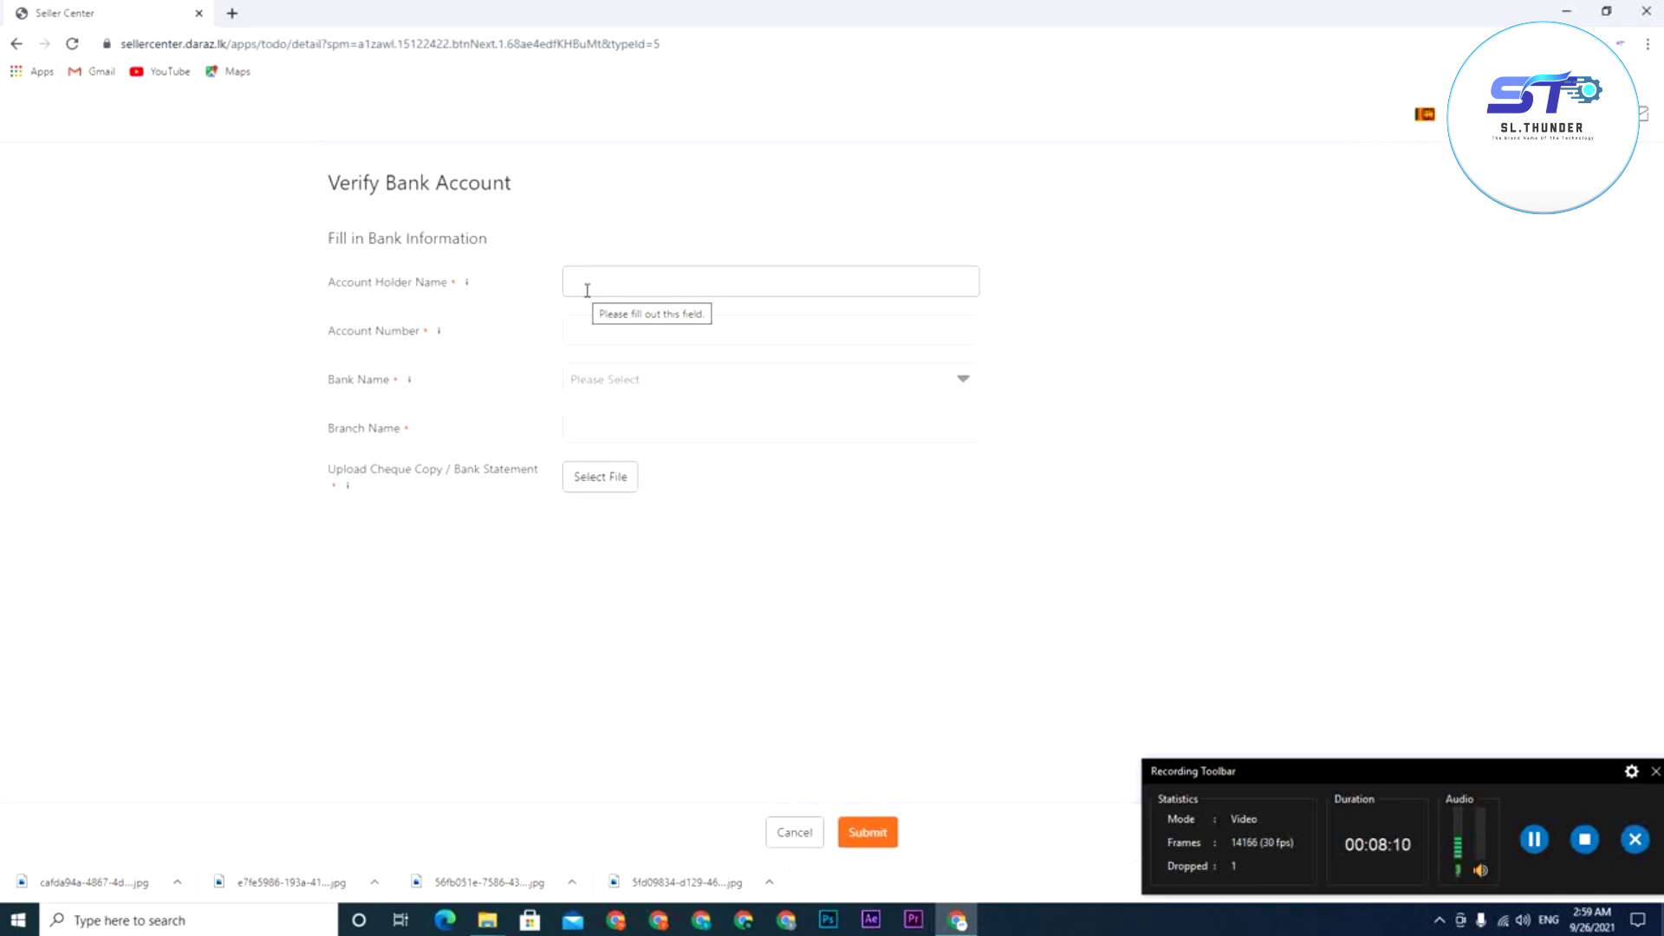
click(507, 289)
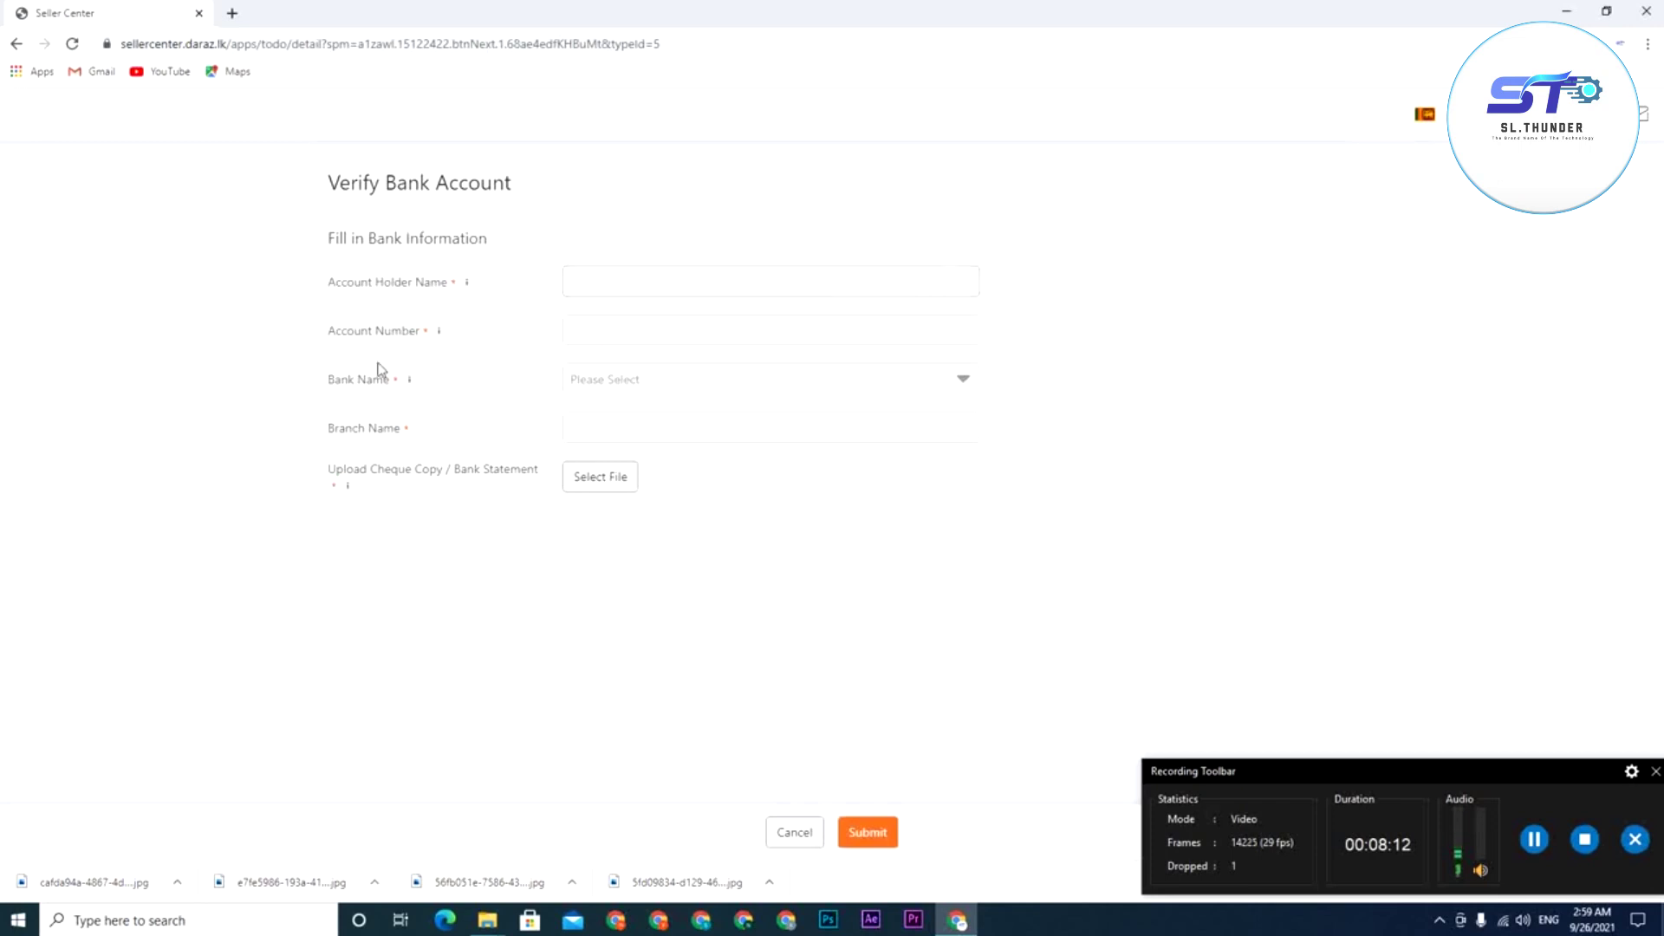
click(577, 329)
click(420, 434)
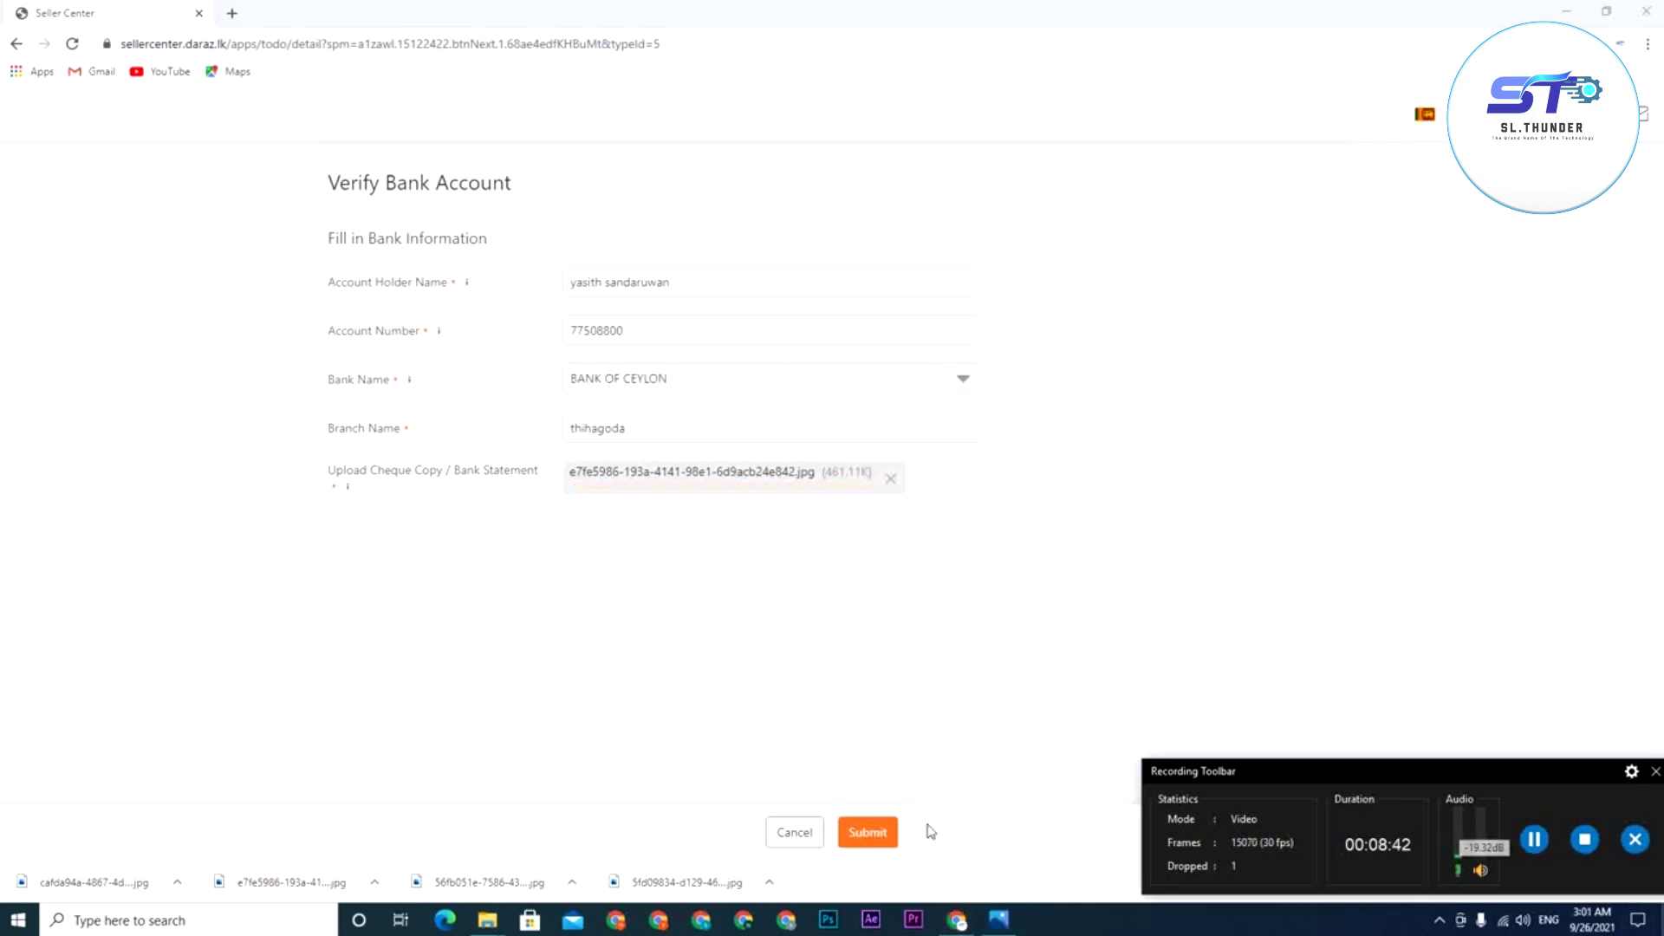
click(868, 833)
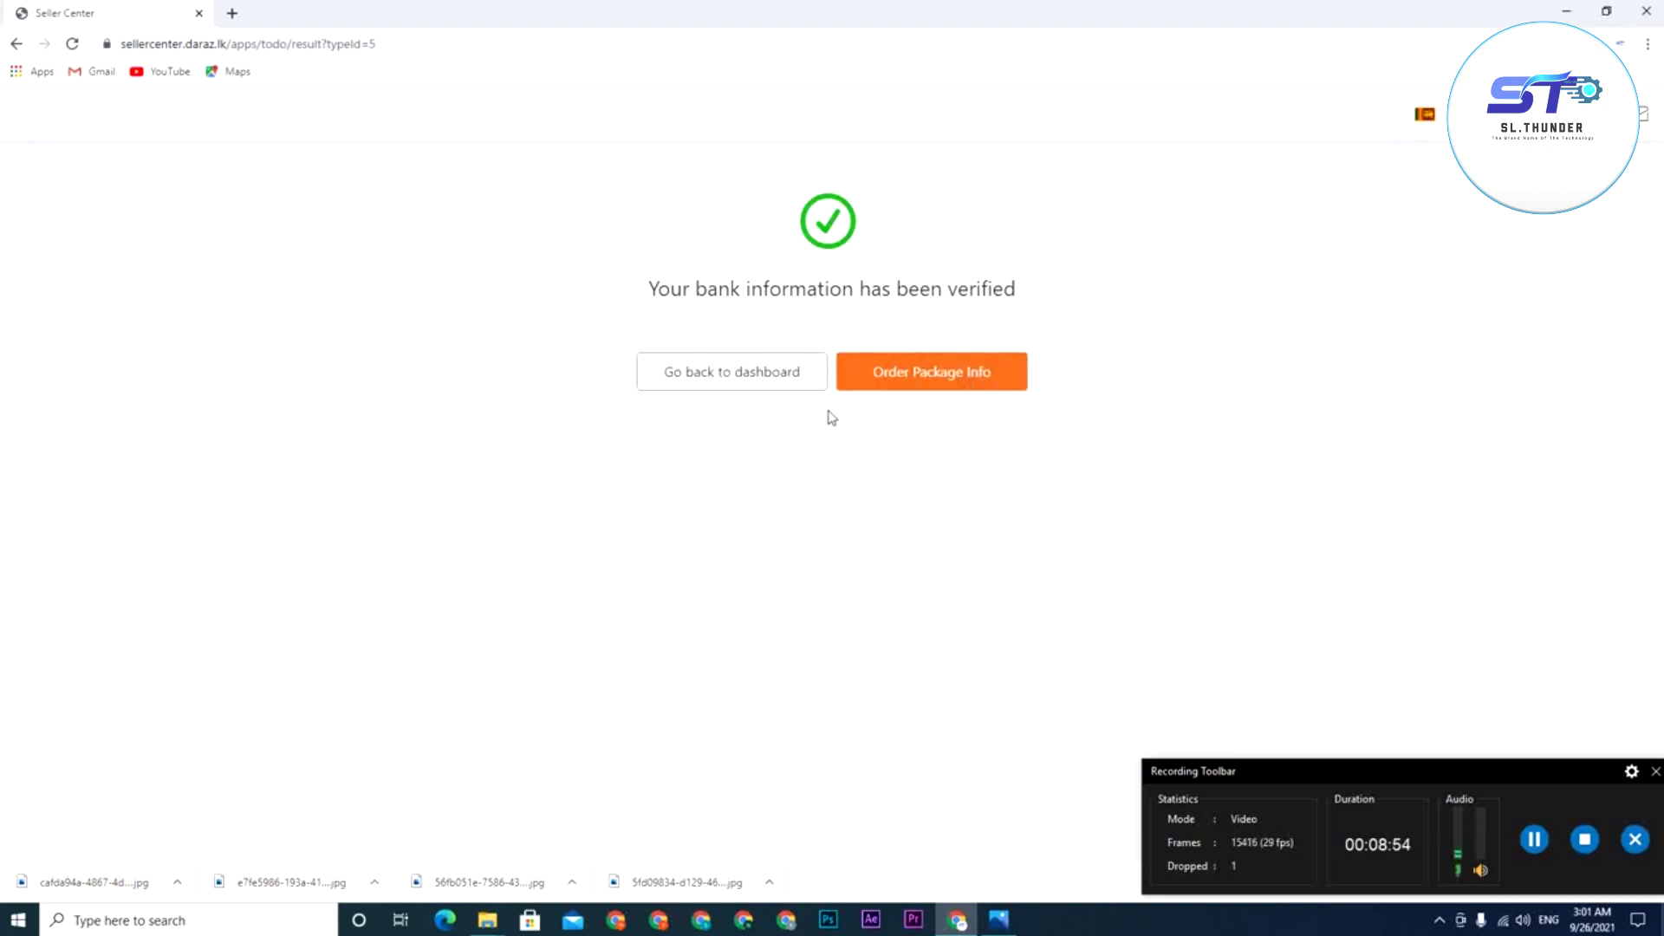
- Choose the 25 medium flyer packaging bundle, submit it, and continue to uploading a new product
click(945, 383)
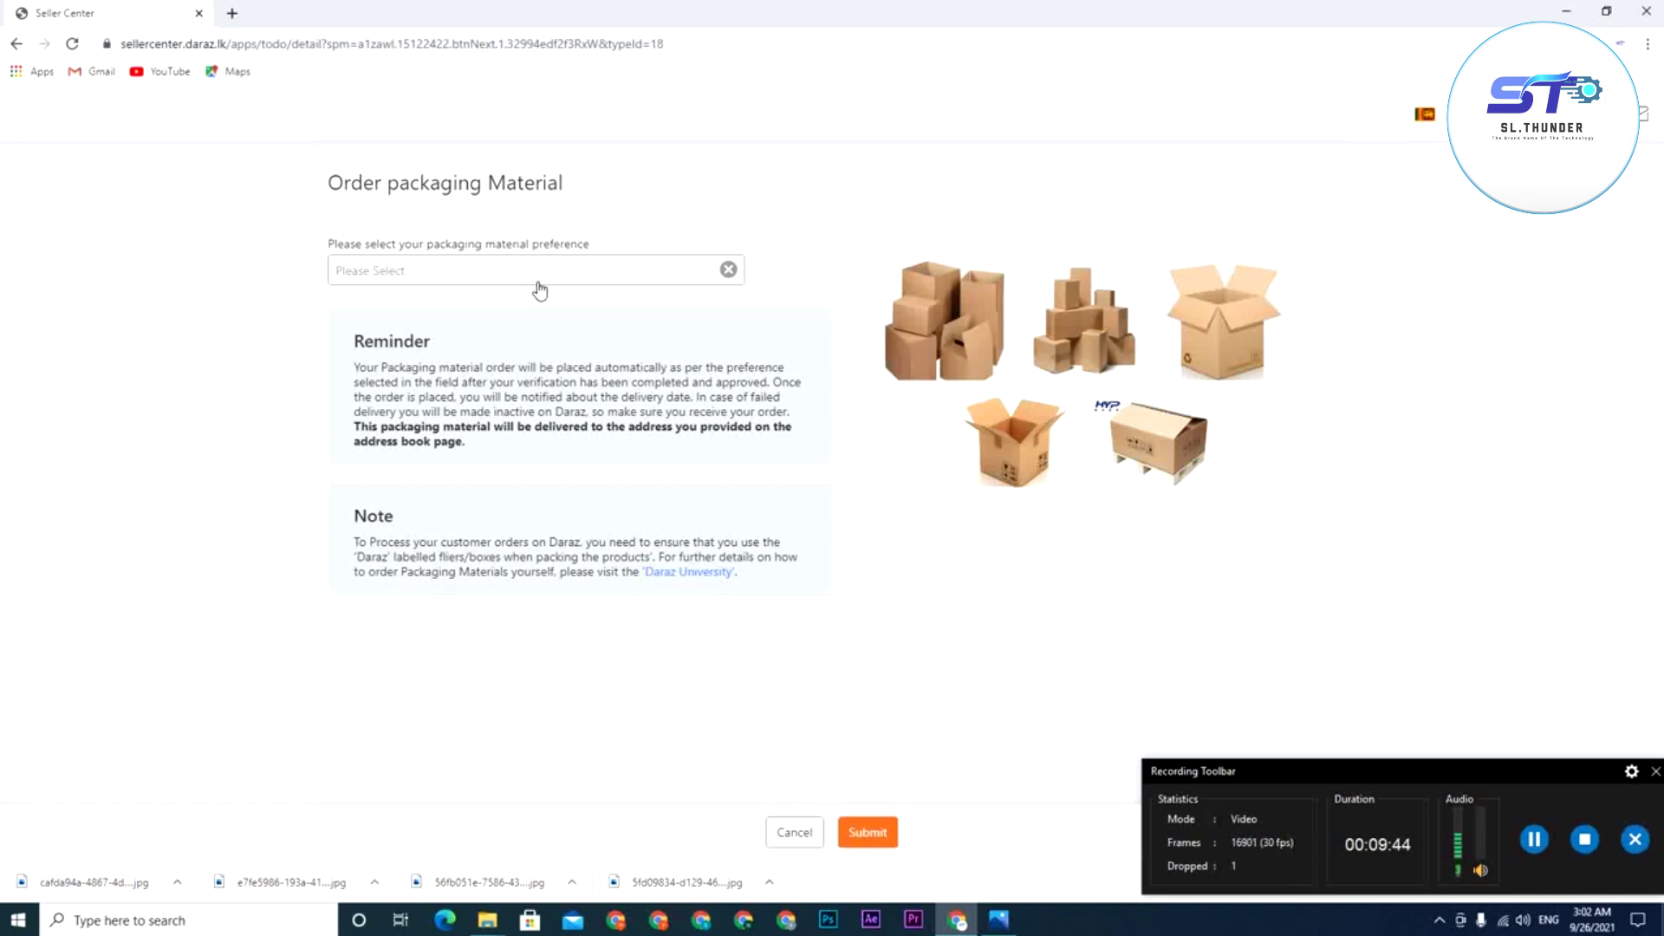
click(538, 284)
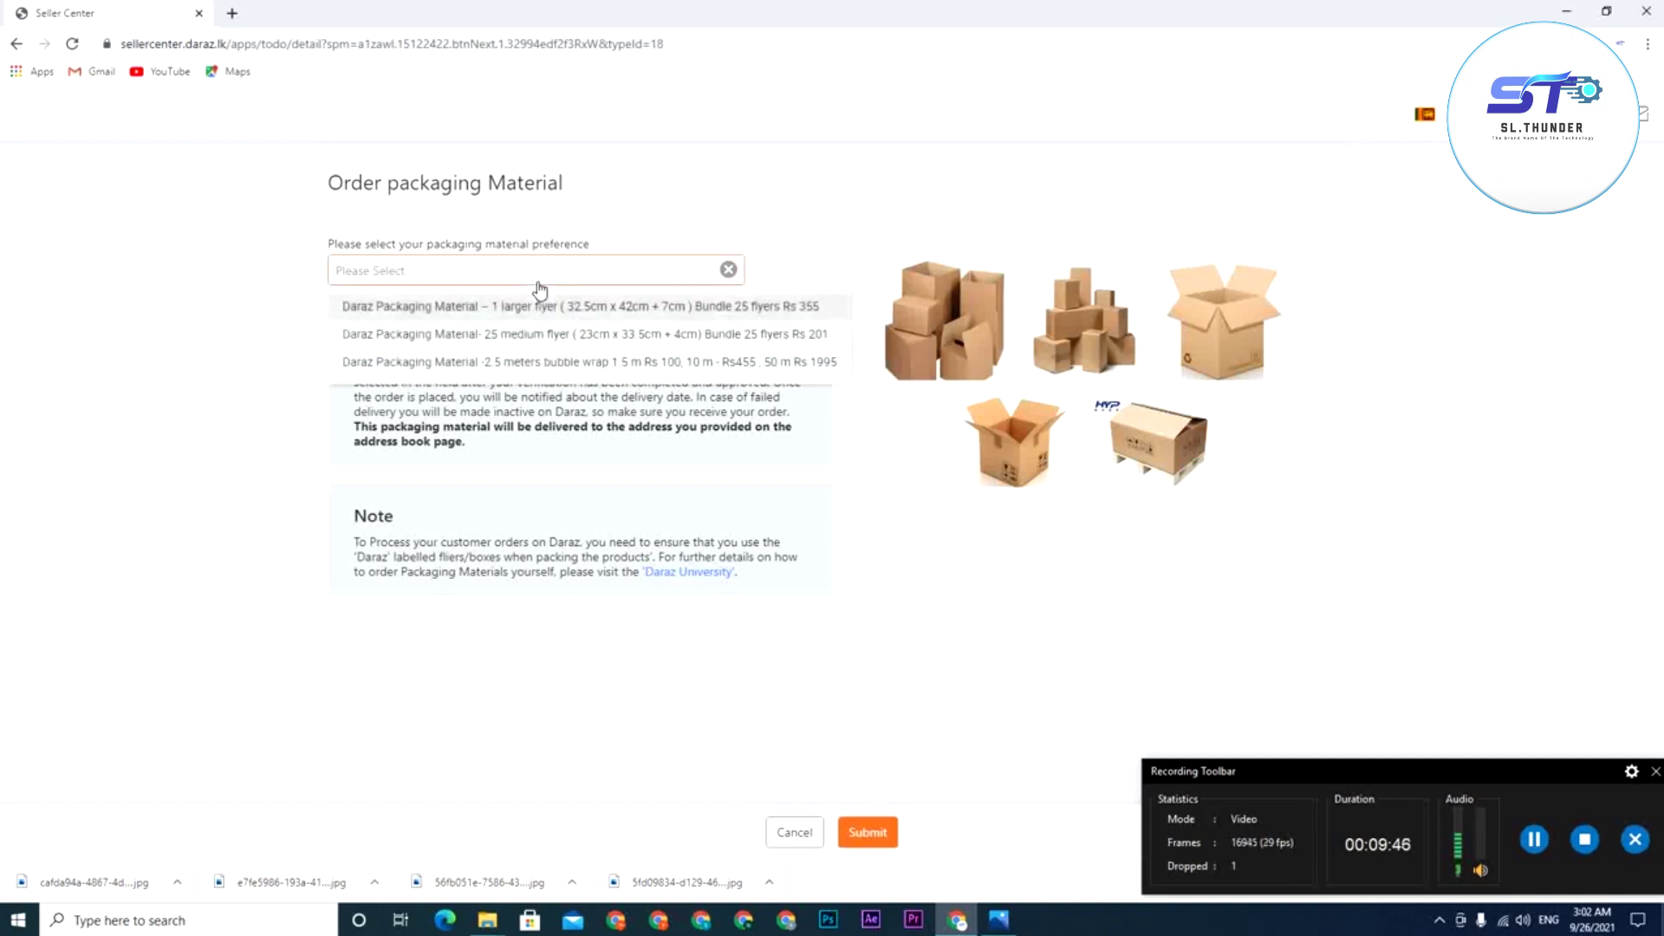
click(556, 342)
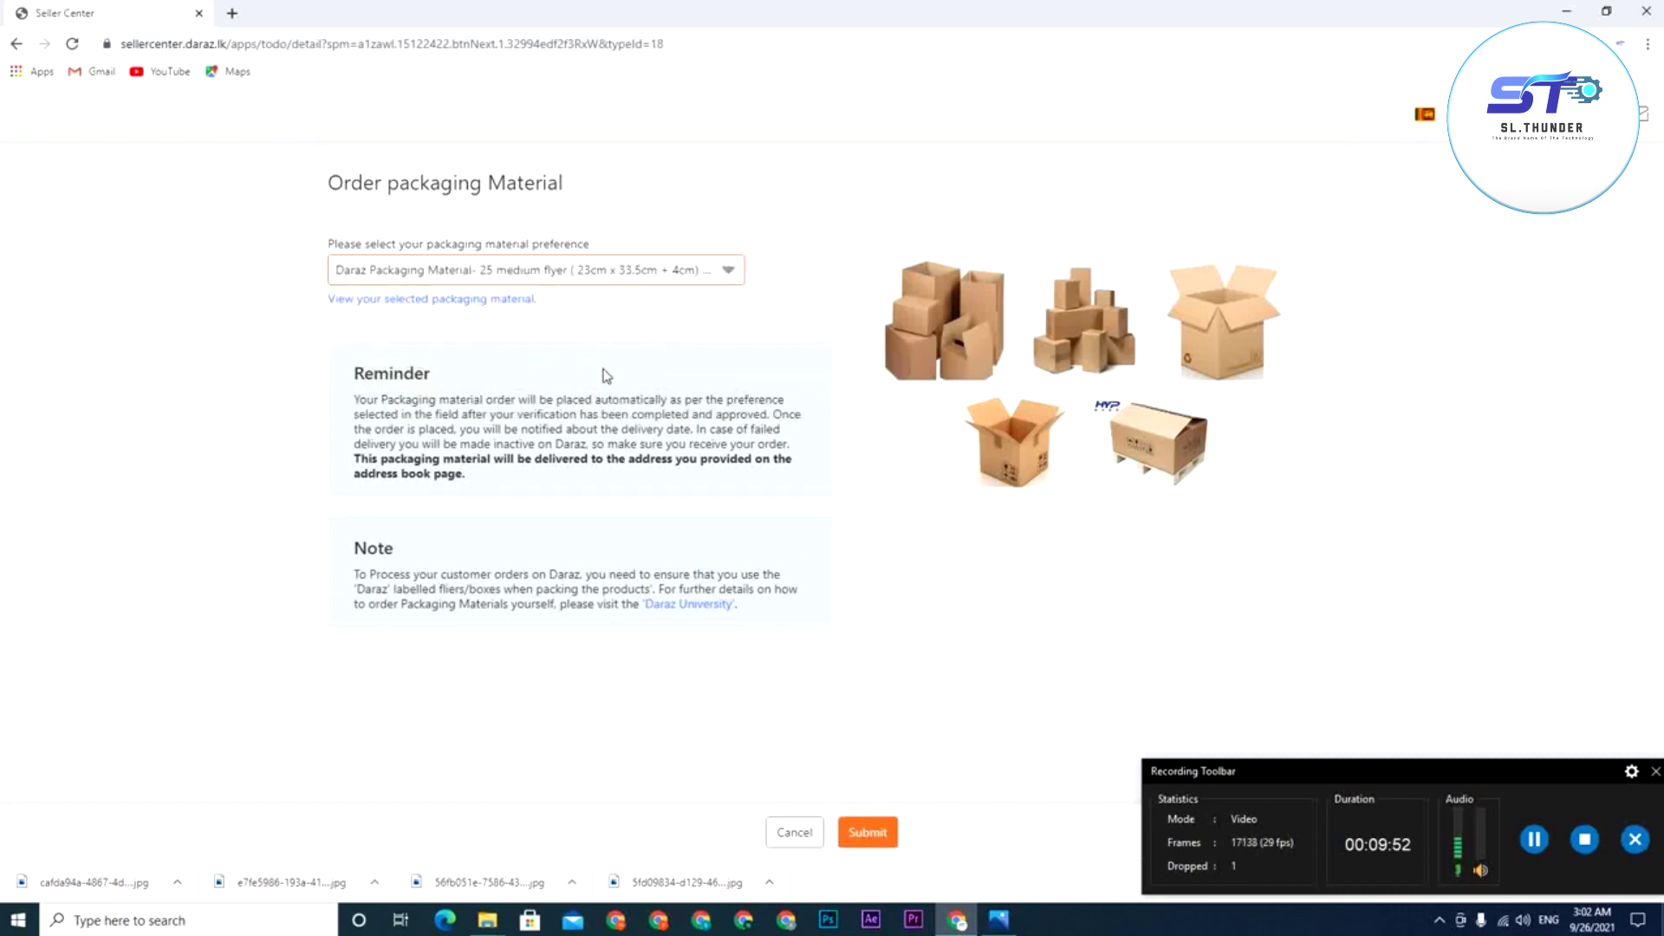
click(876, 839)
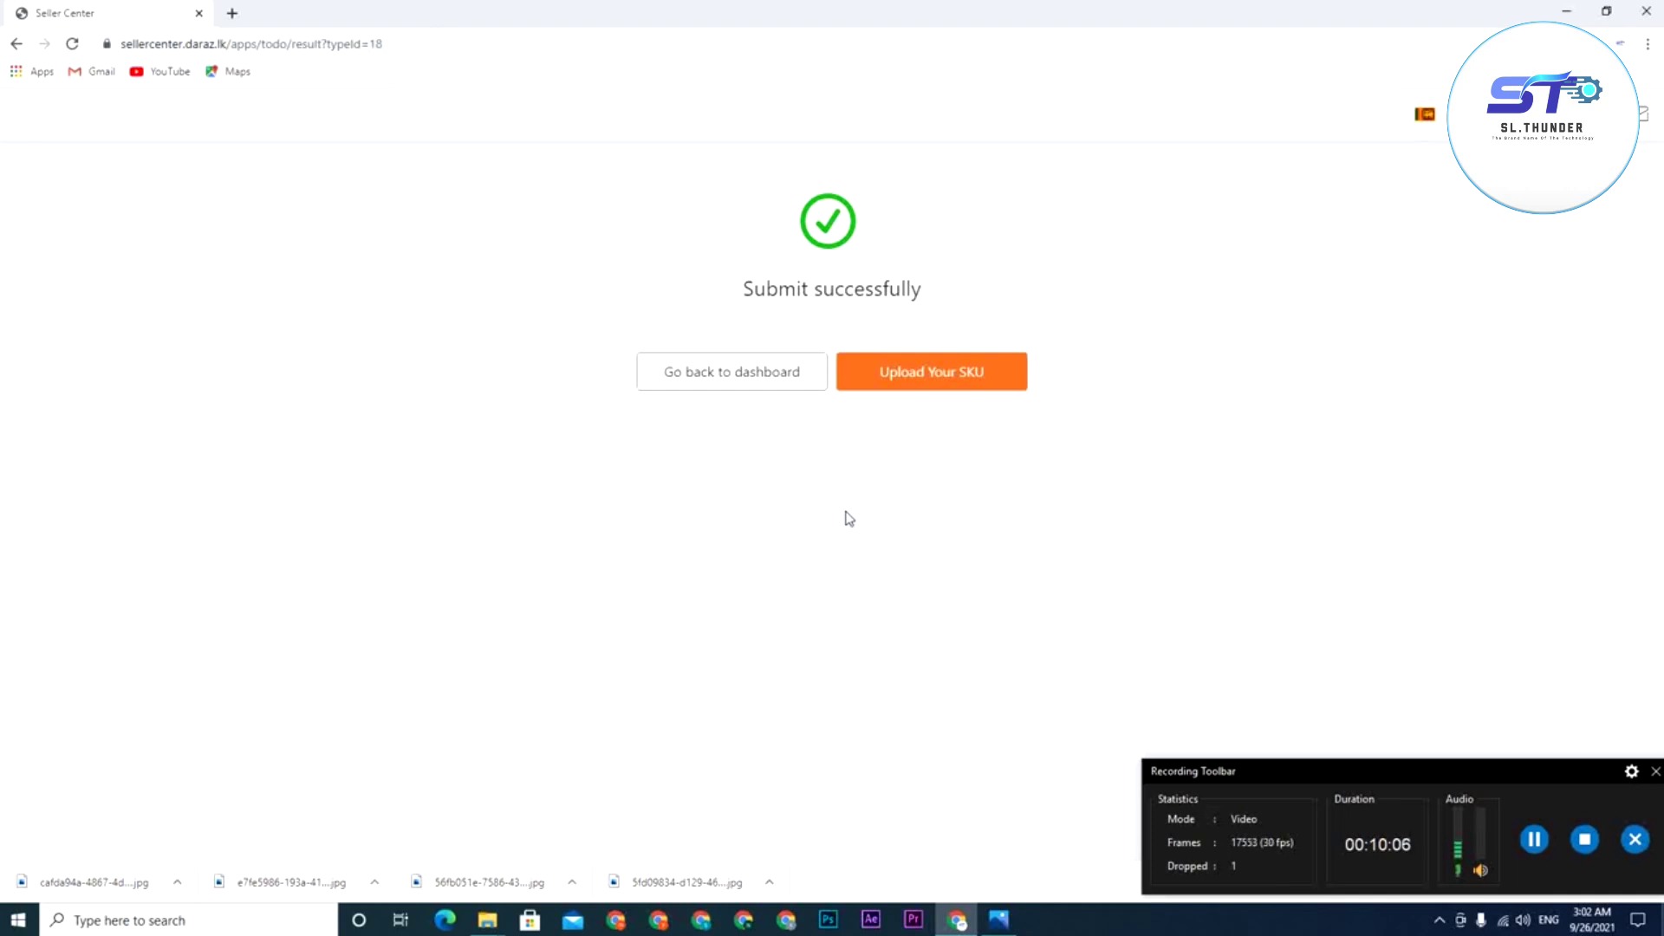
click(910, 395)
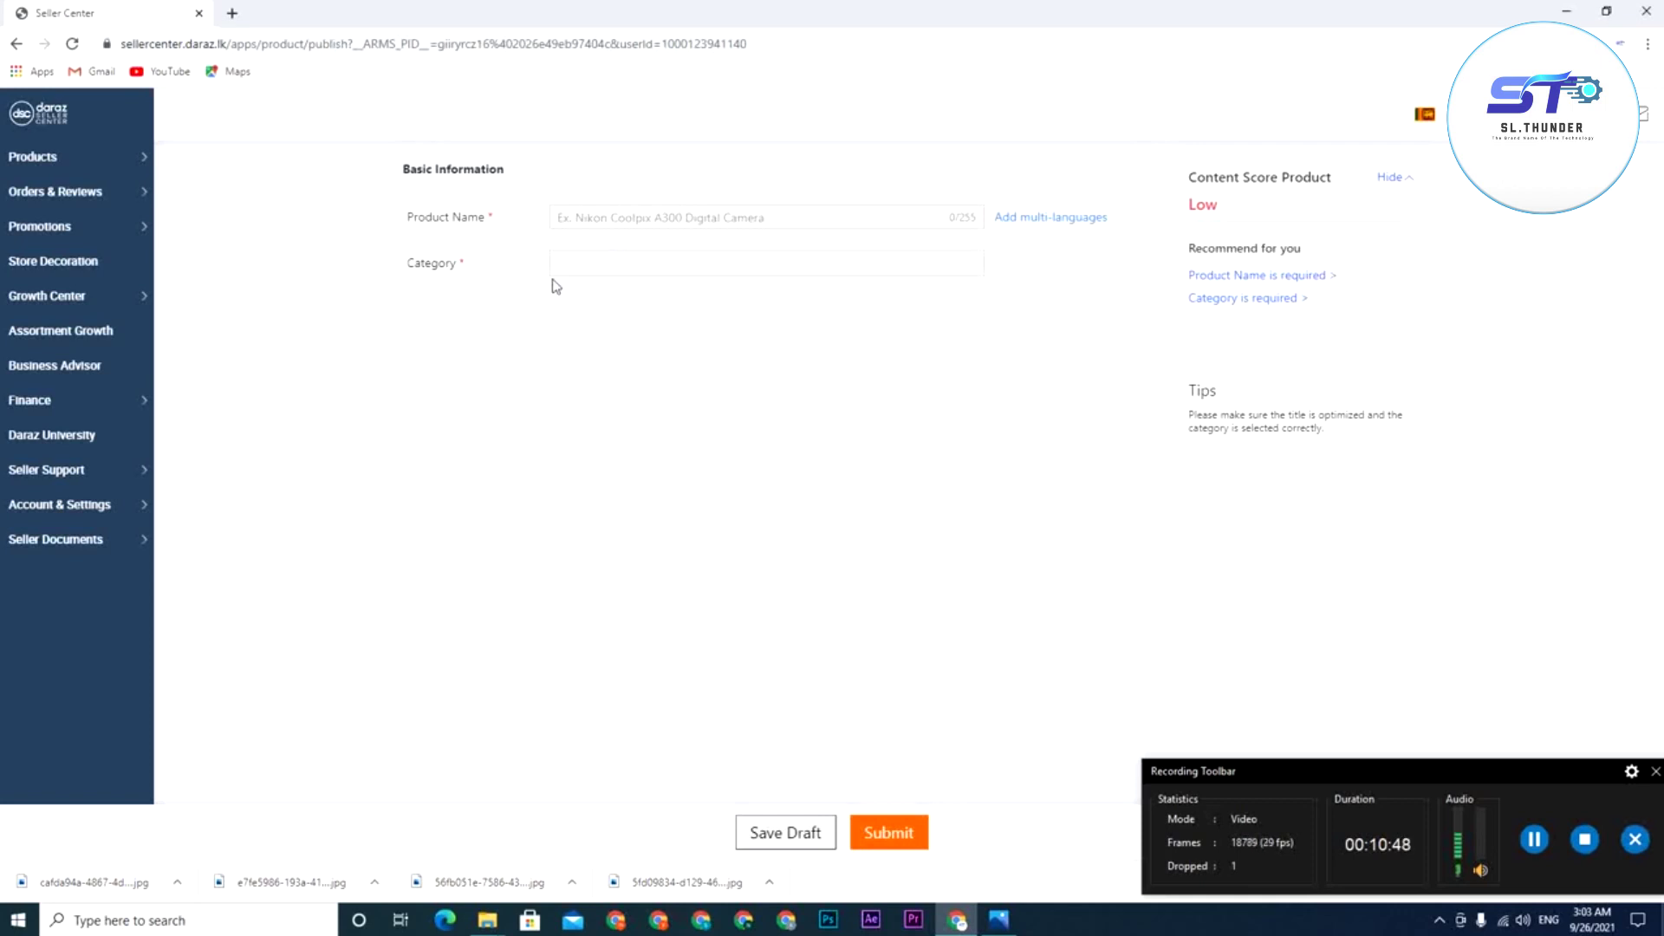
- Start the Product Name entry, then open a new tab with Google's search page
click(725, 222)
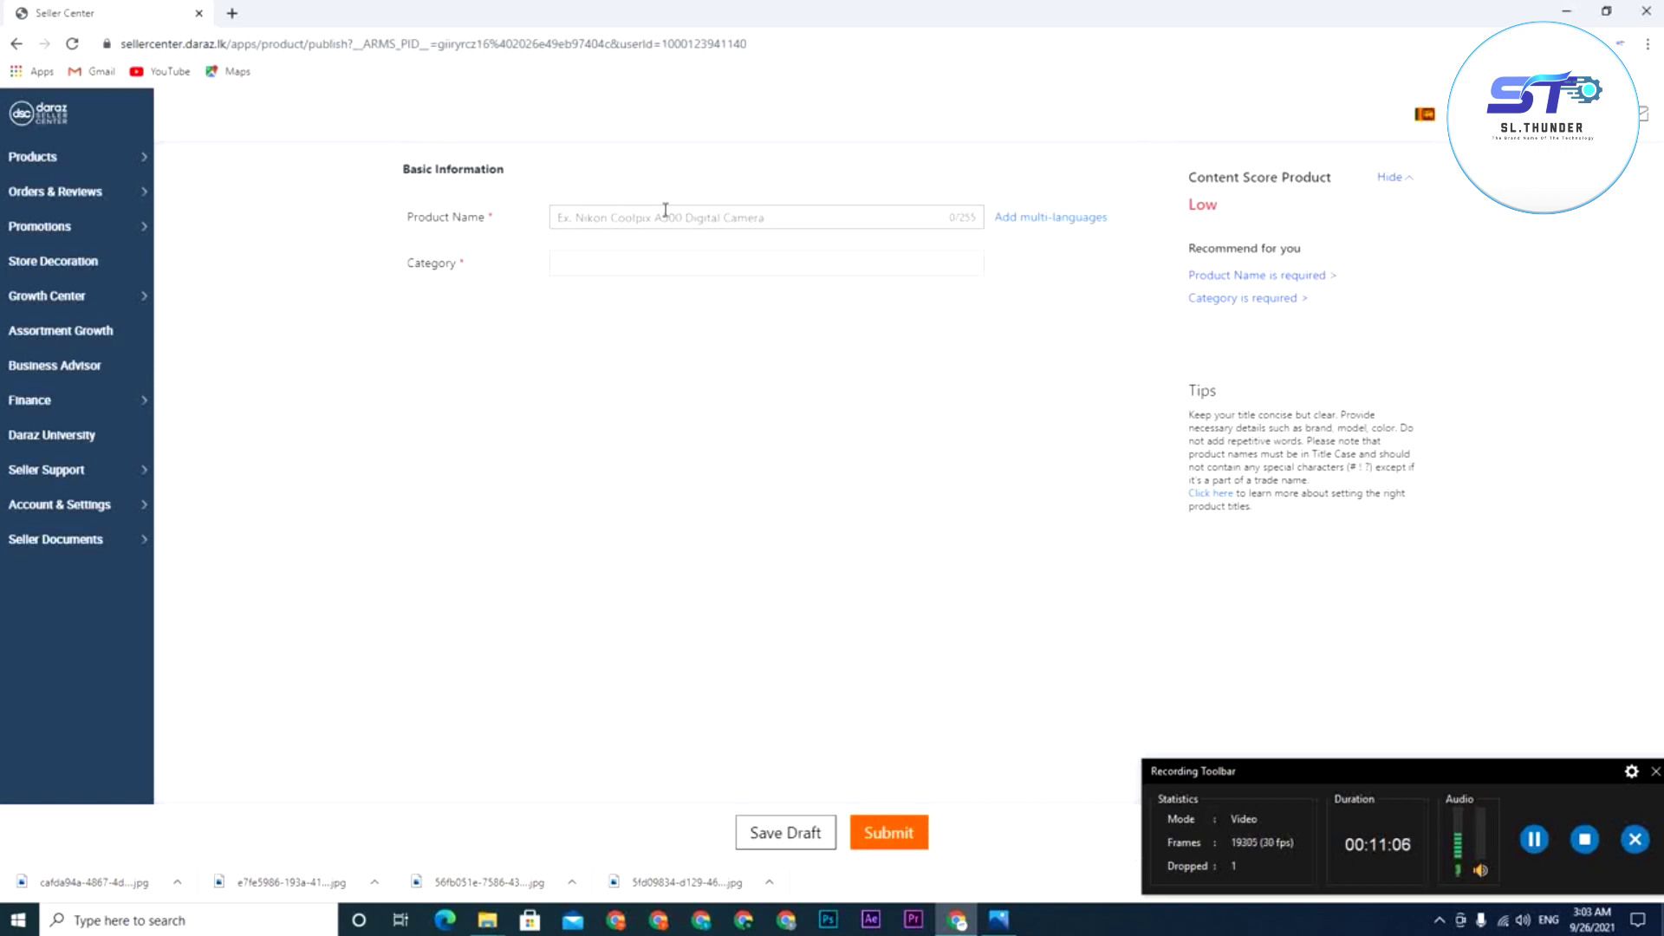
click(232, 13)
click(680, 369)
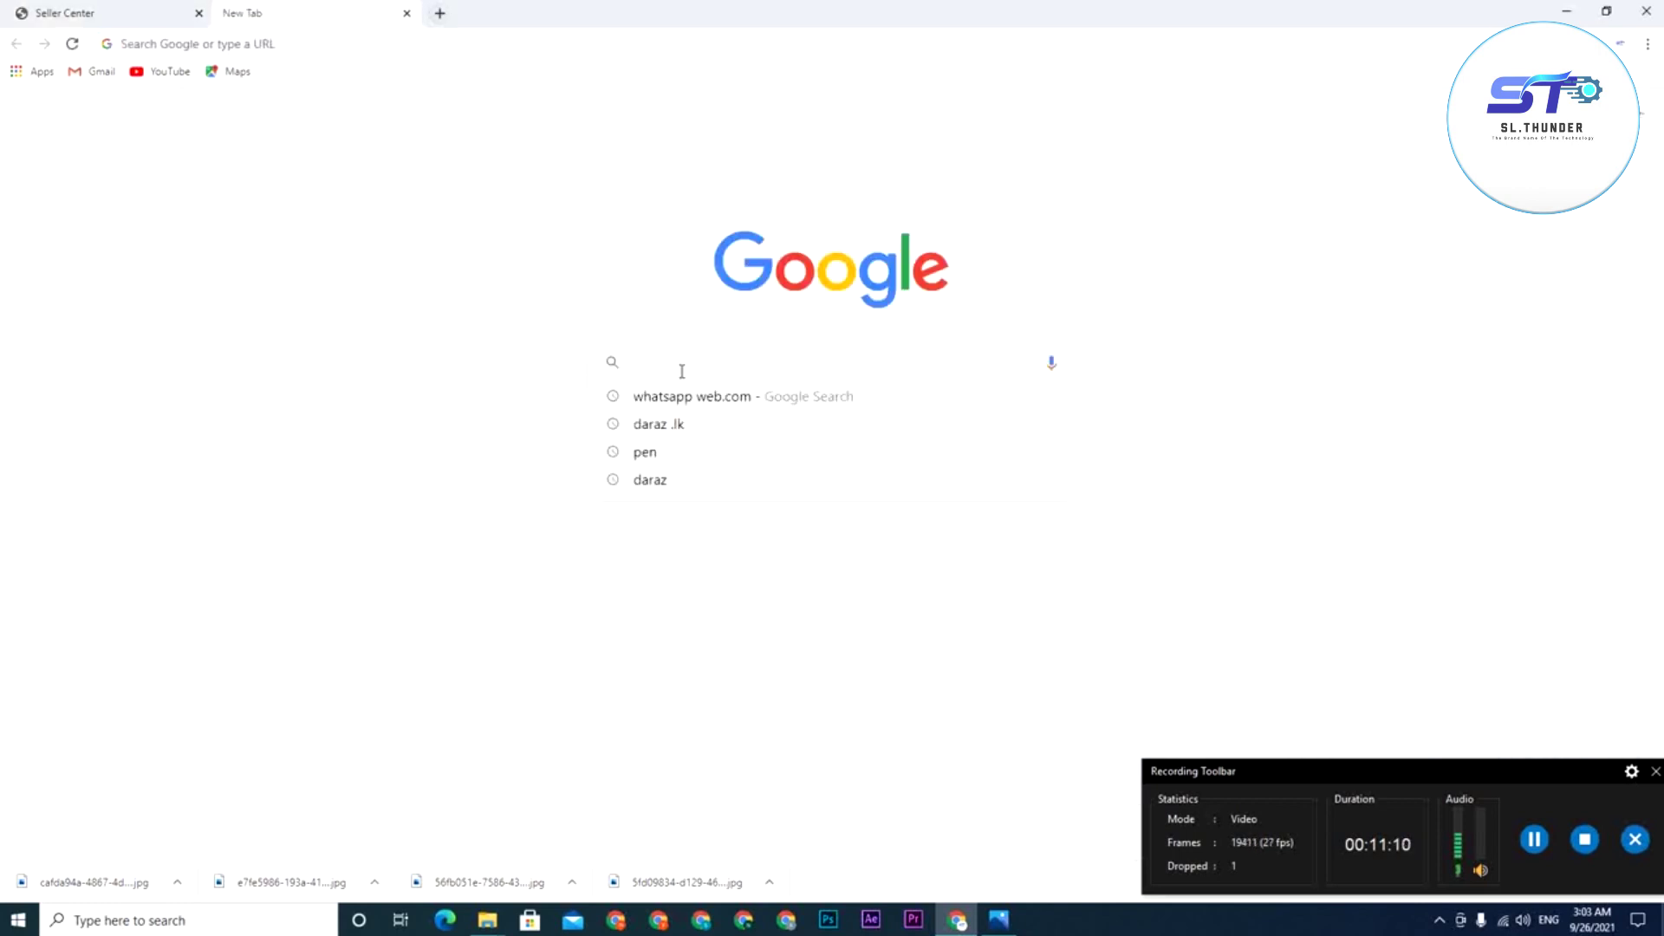
- Search Google Images for 'pen' and visit the Collins Dictionary page hosting the pen photo
text(pen)
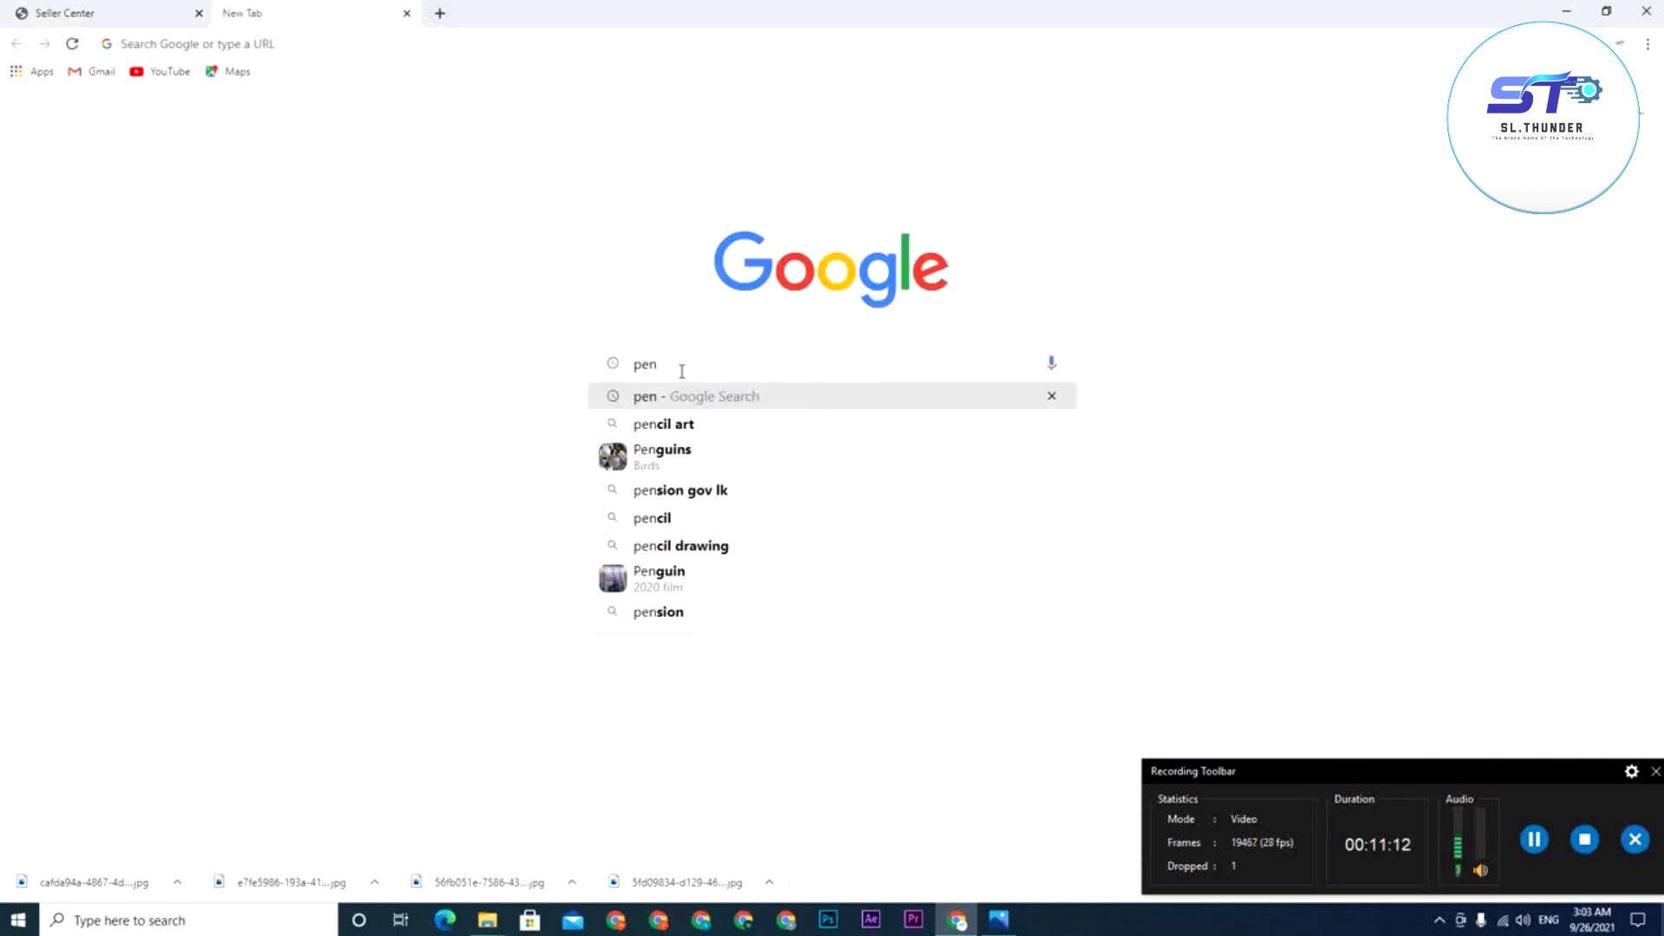
key(Return)
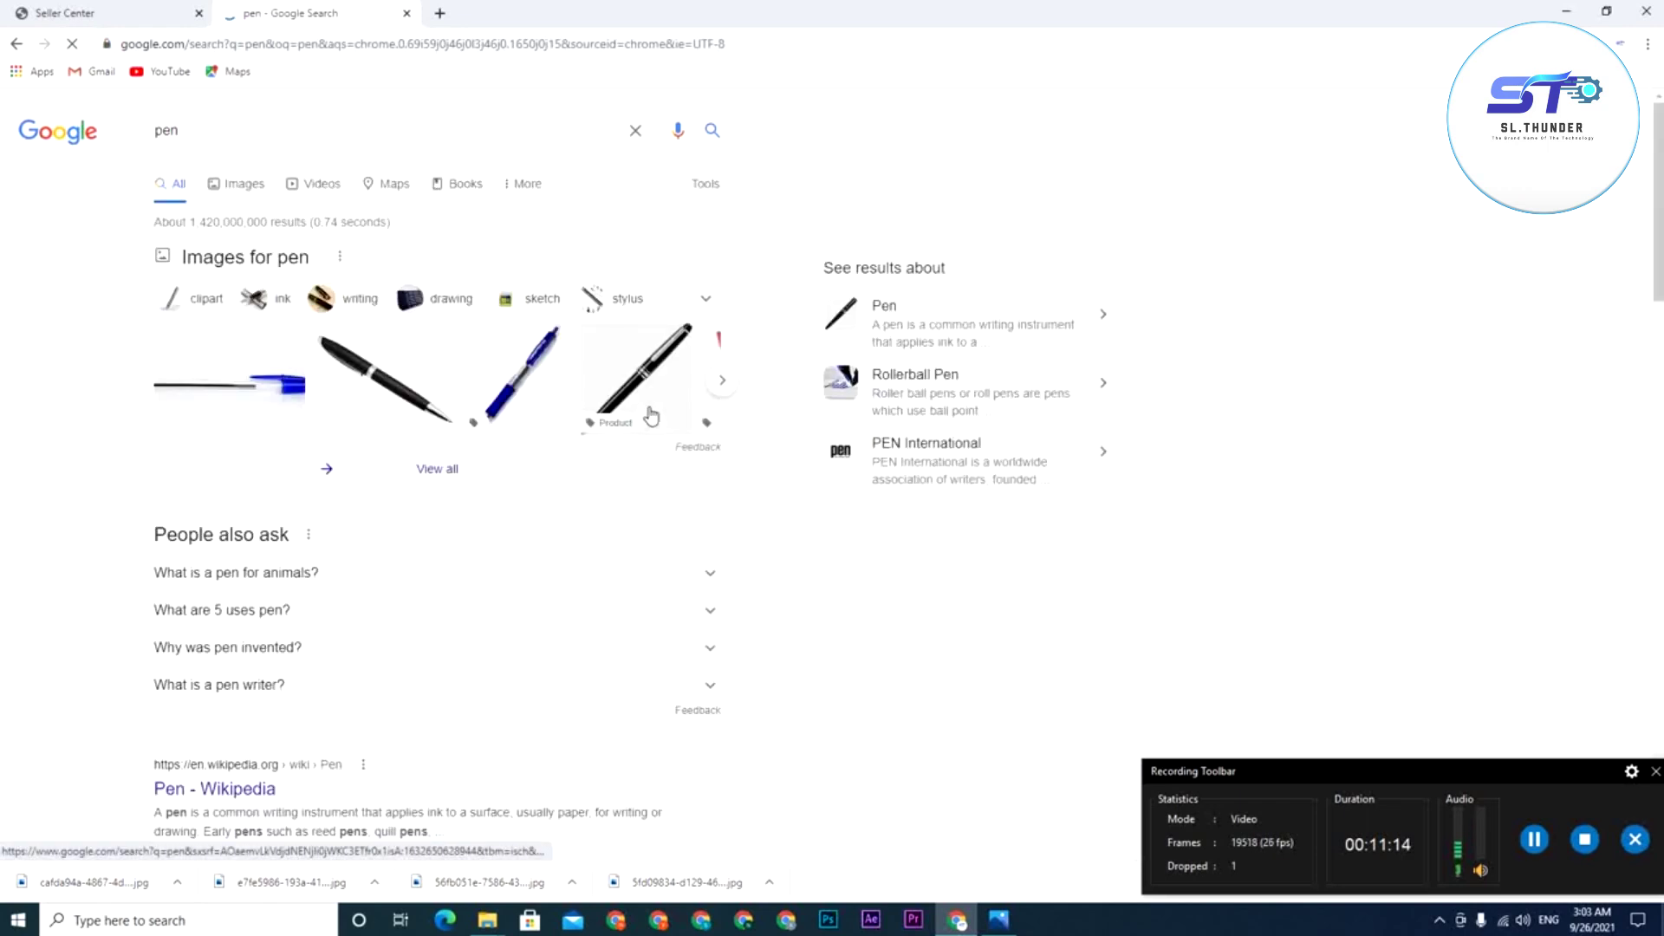
click(420, 429)
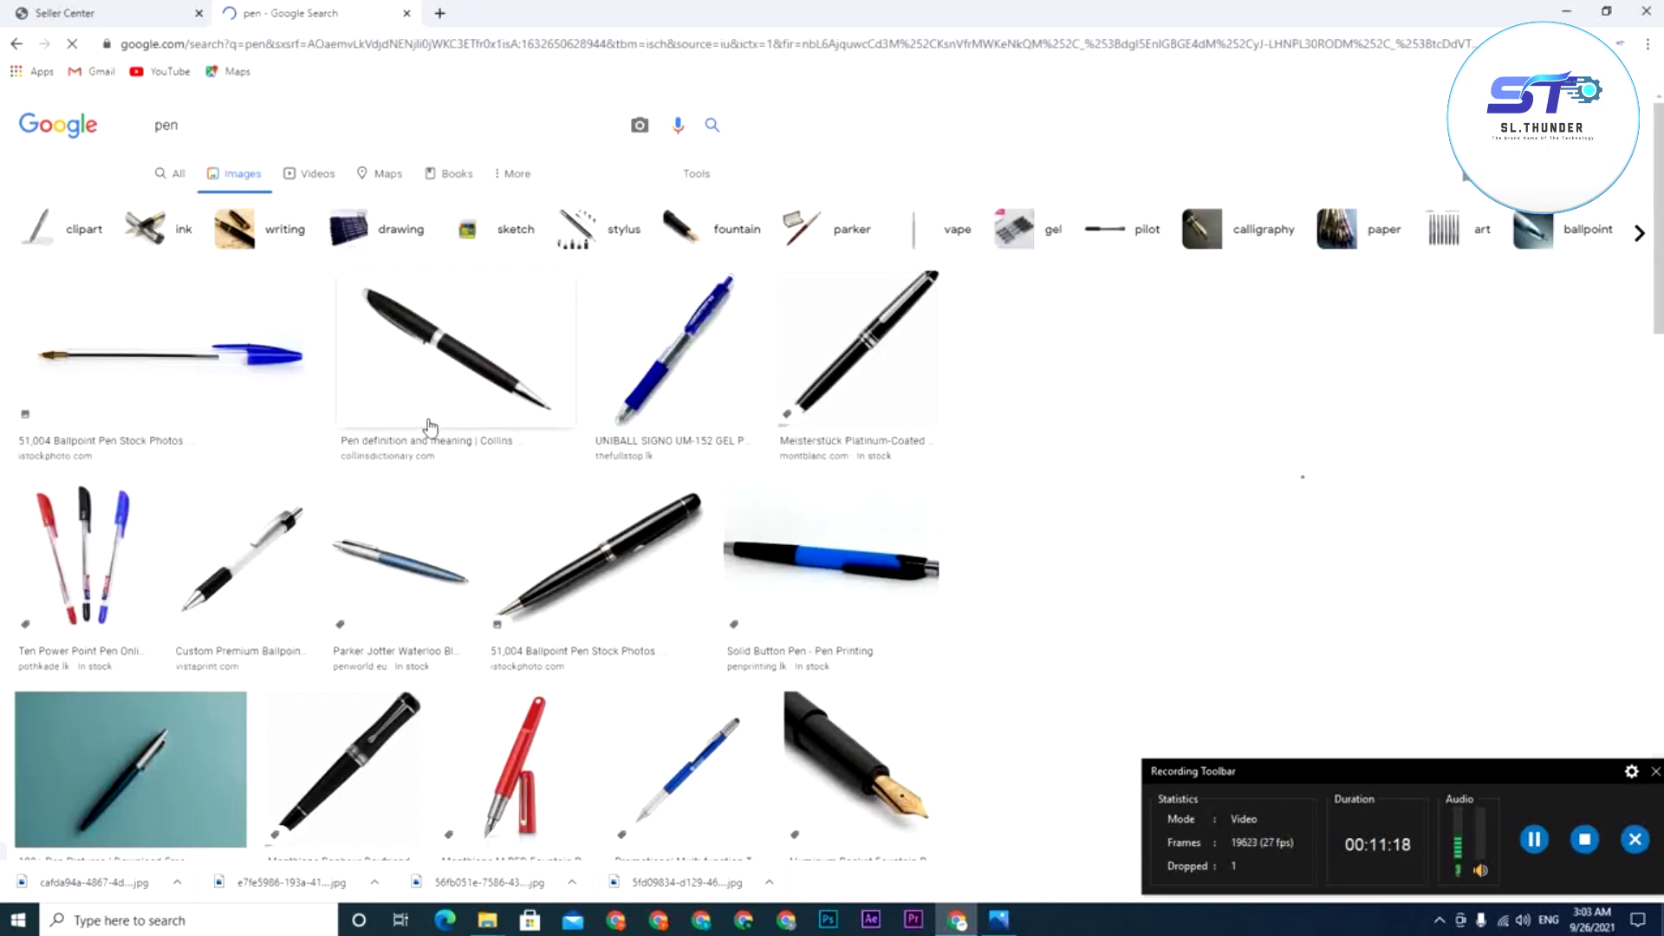
scroll(520, 486, down, 2)
click(456, 216)
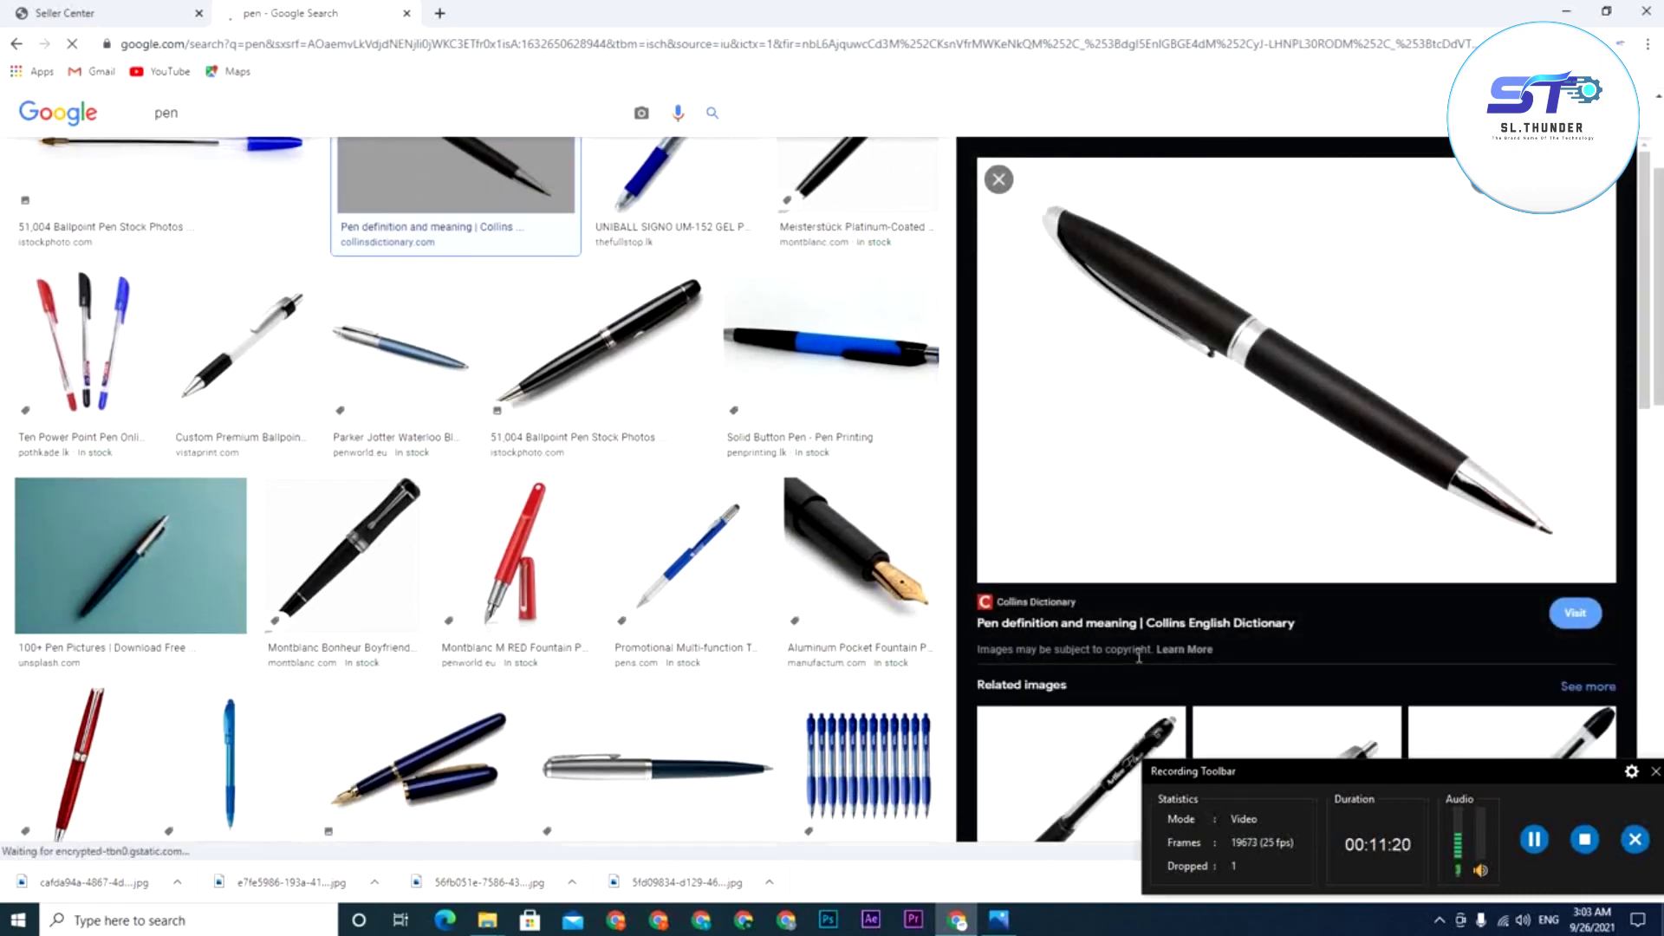
click(1560, 614)
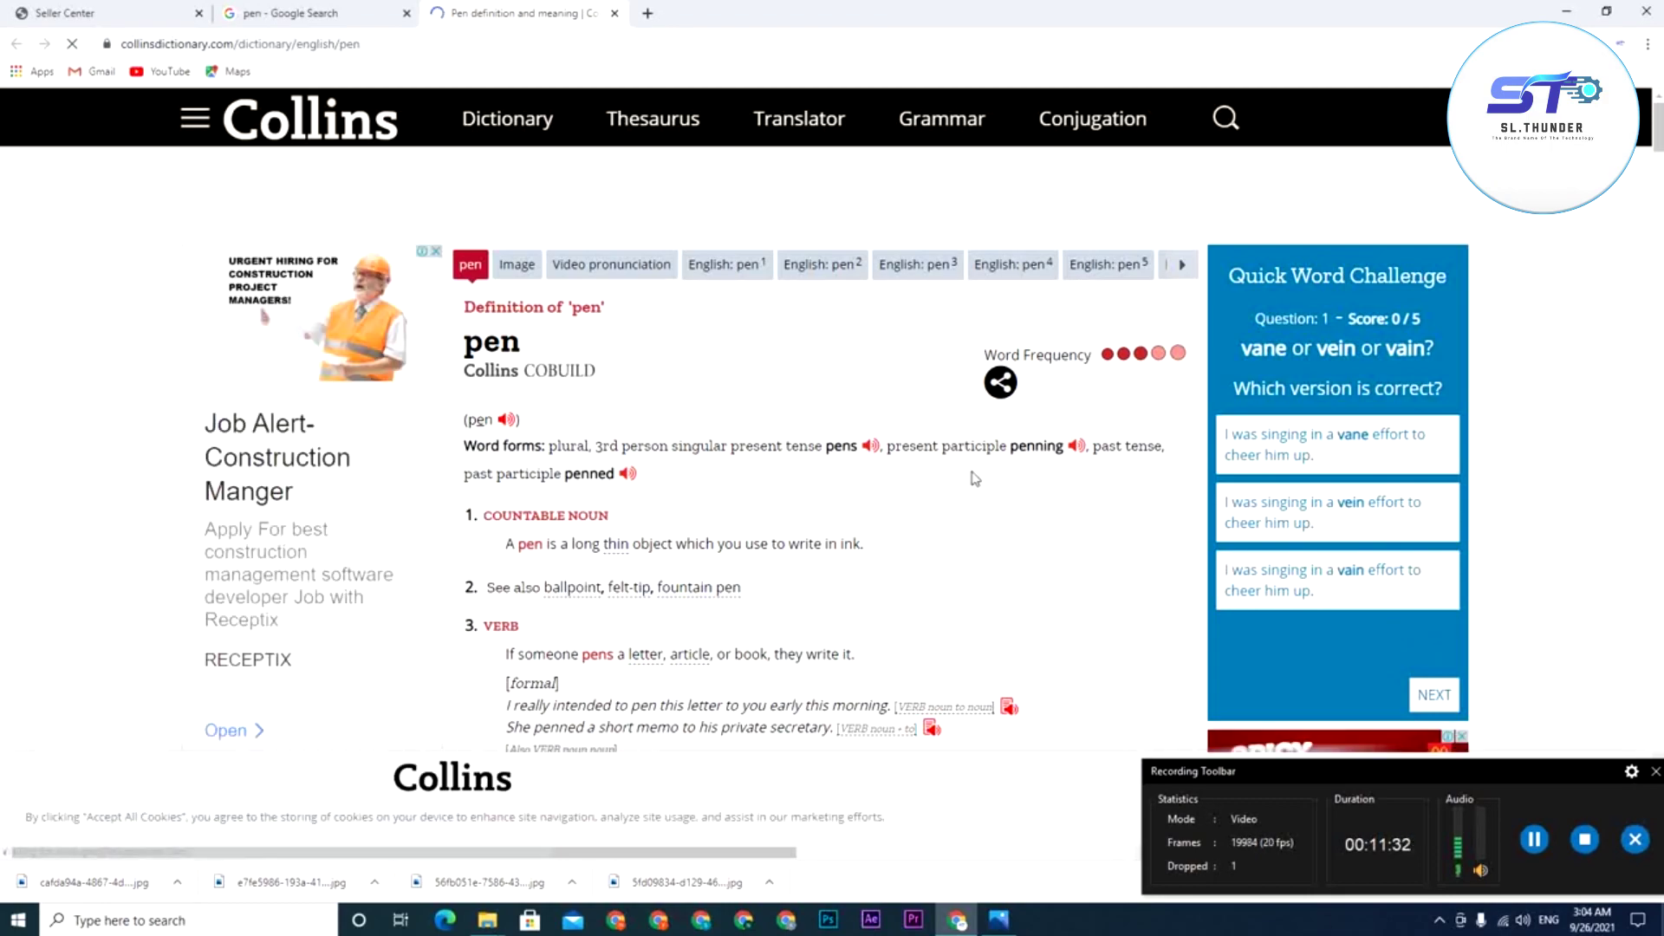
- Scroll through the Collins pen entry, then select and deselect the 'pen' heading
scroll(813, 483, down, 15)
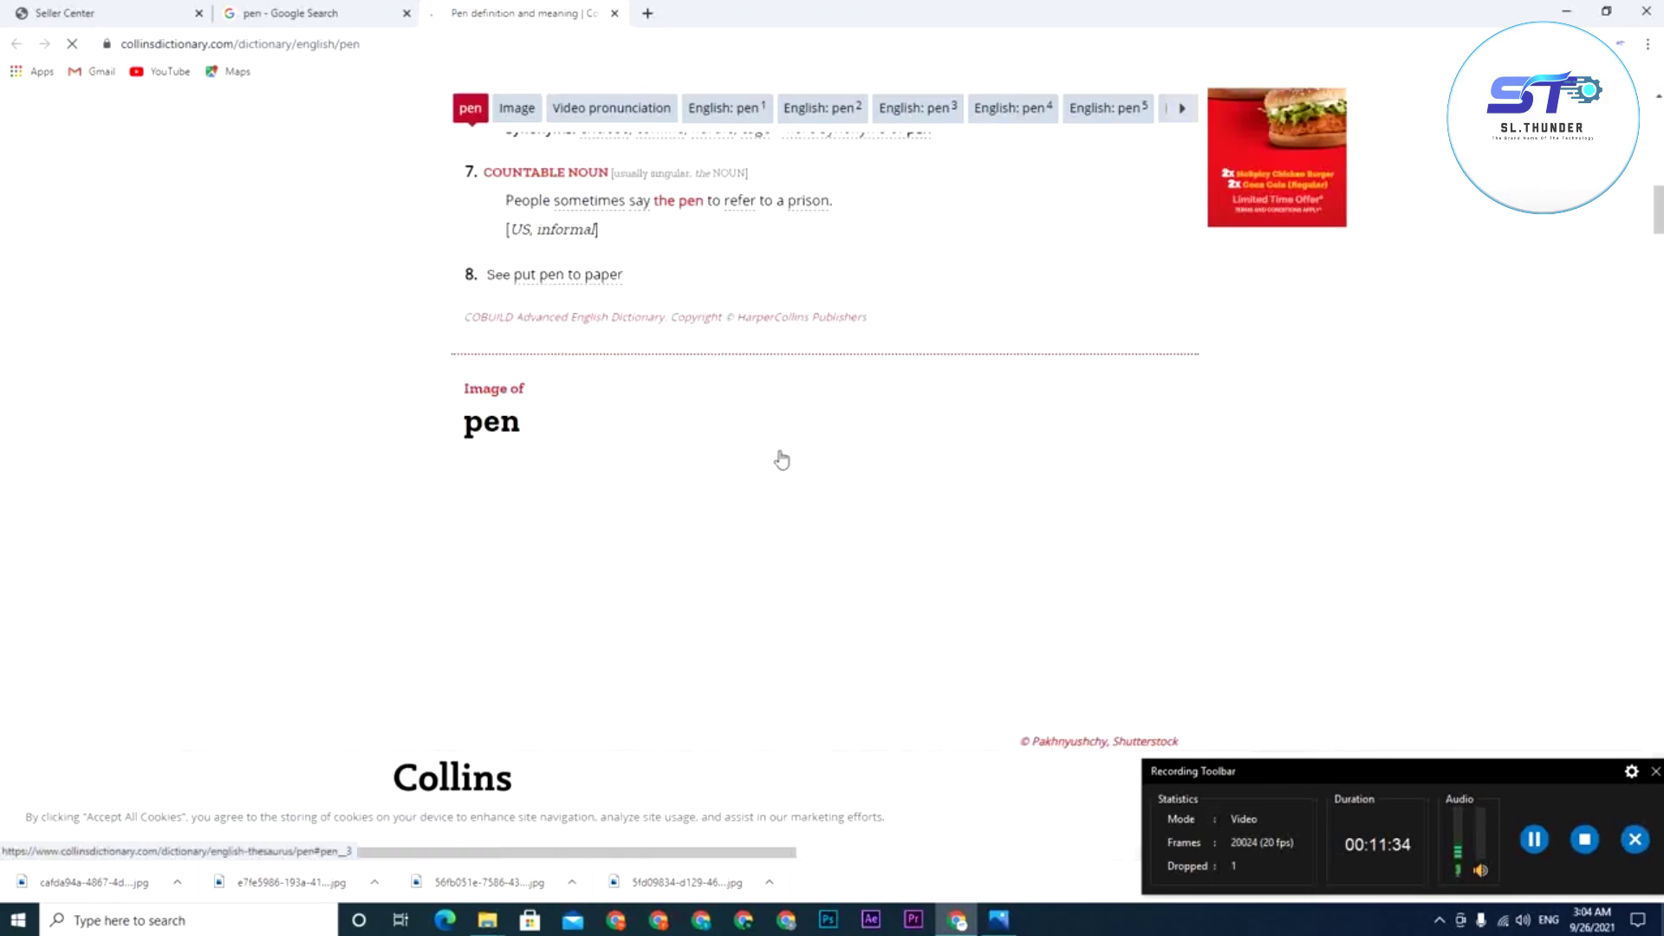
scroll(658, 399, down, 5)
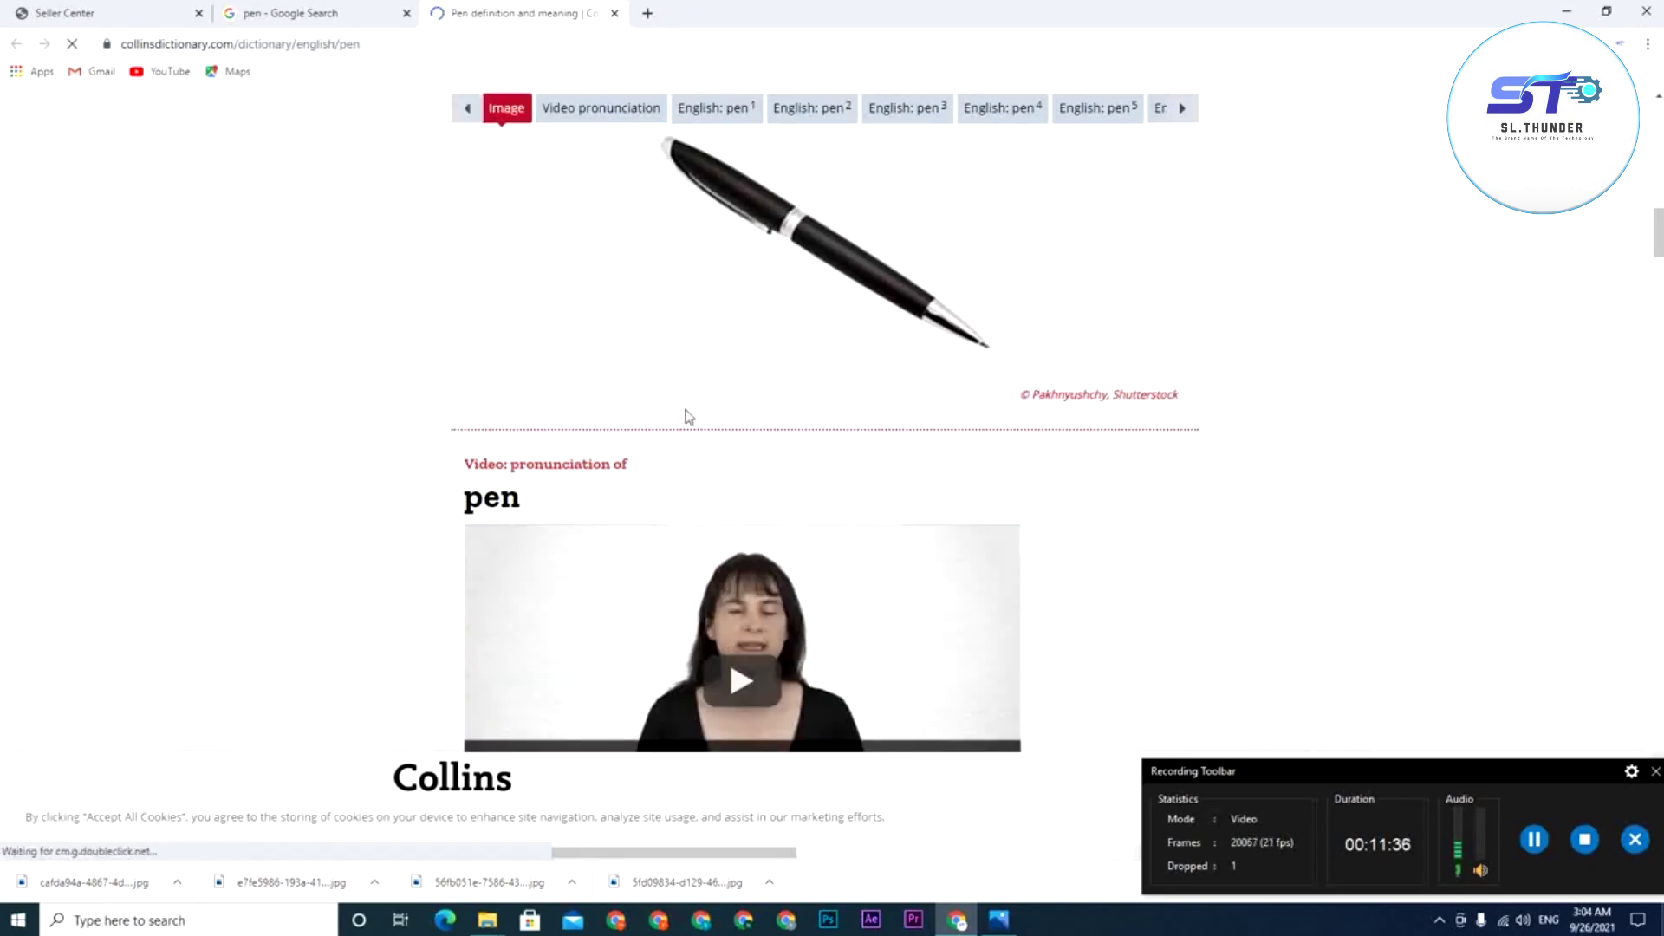
scroll(690, 417, up, 6)
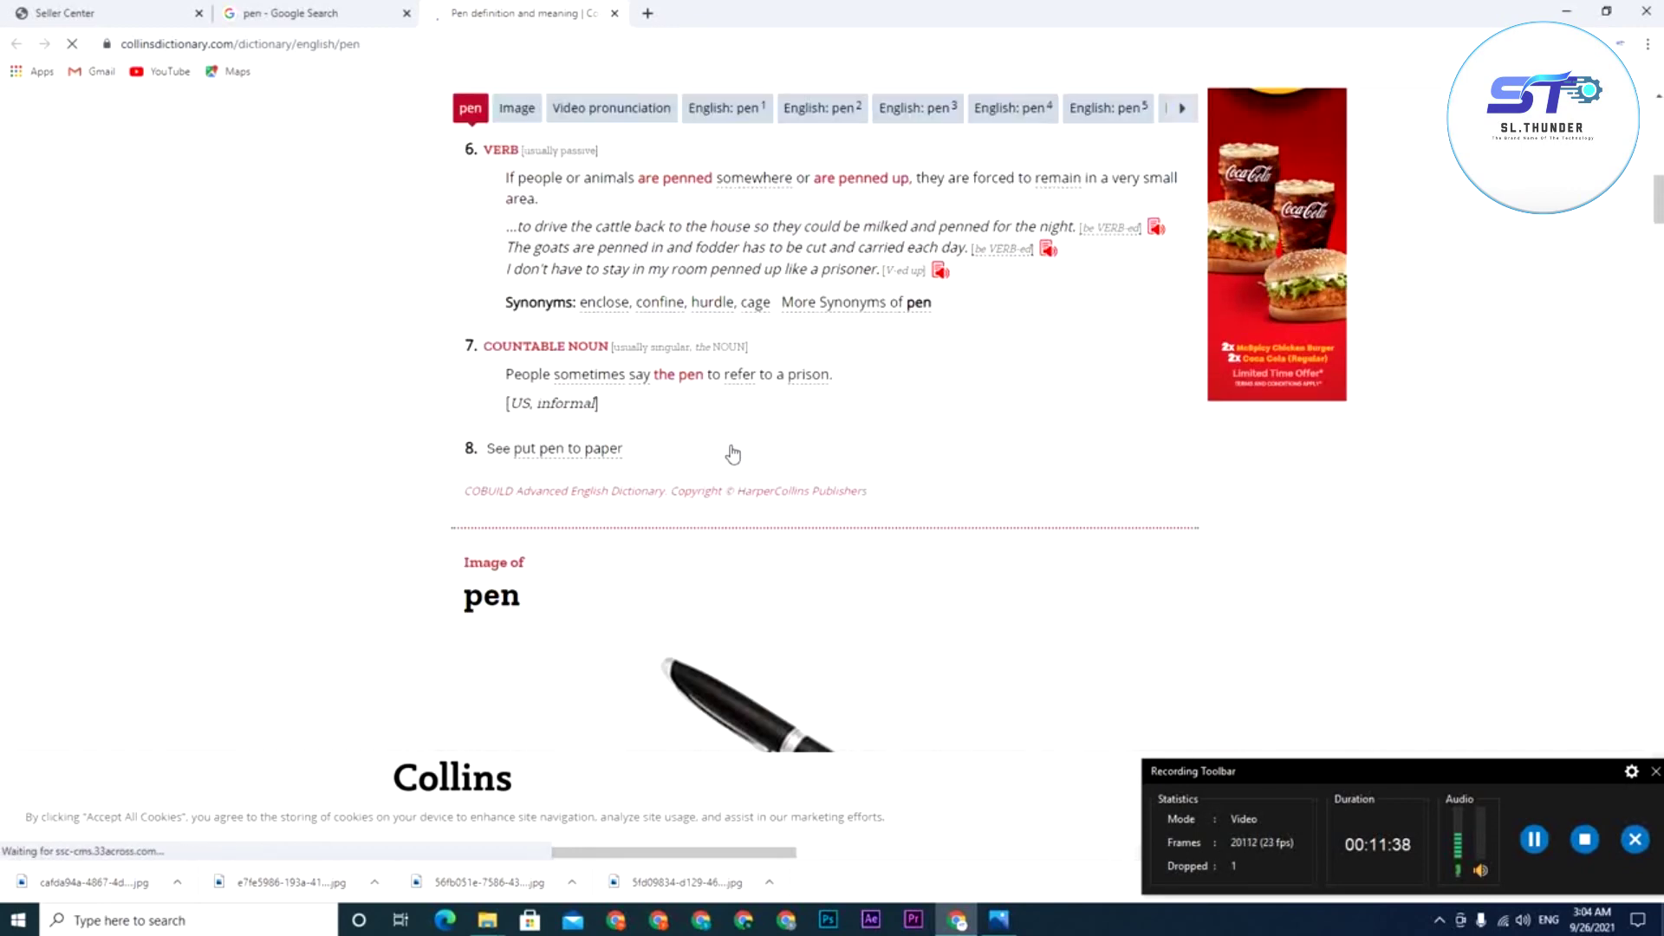
scroll(763, 486, down, 4)
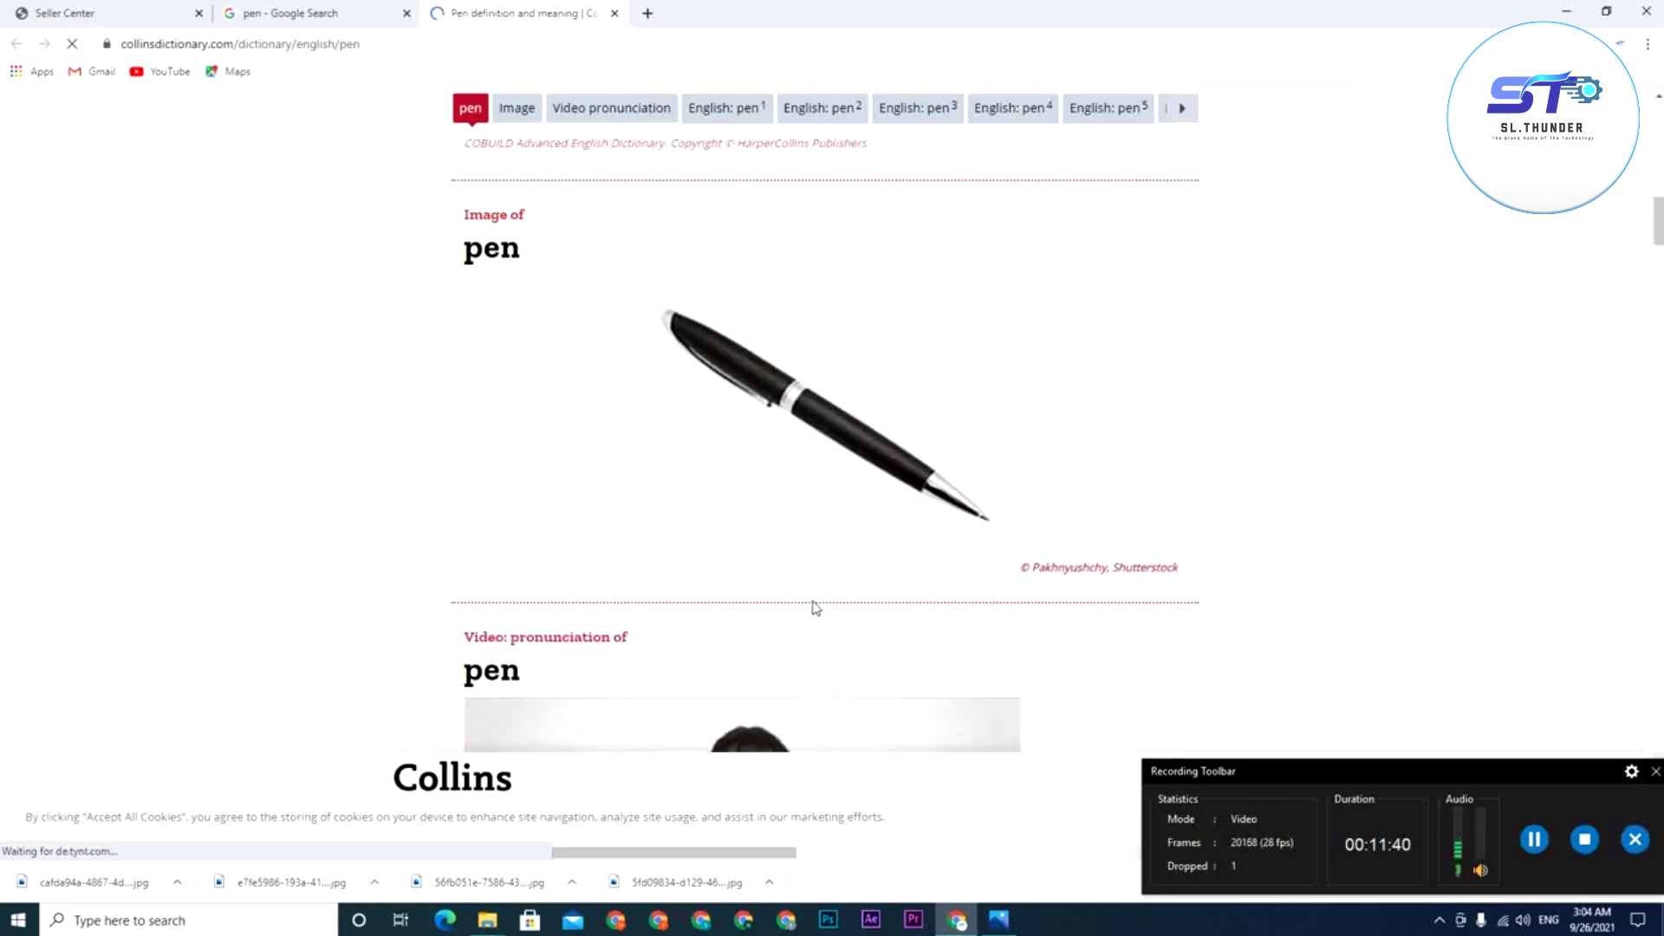
scroll(825, 604, up, 10)
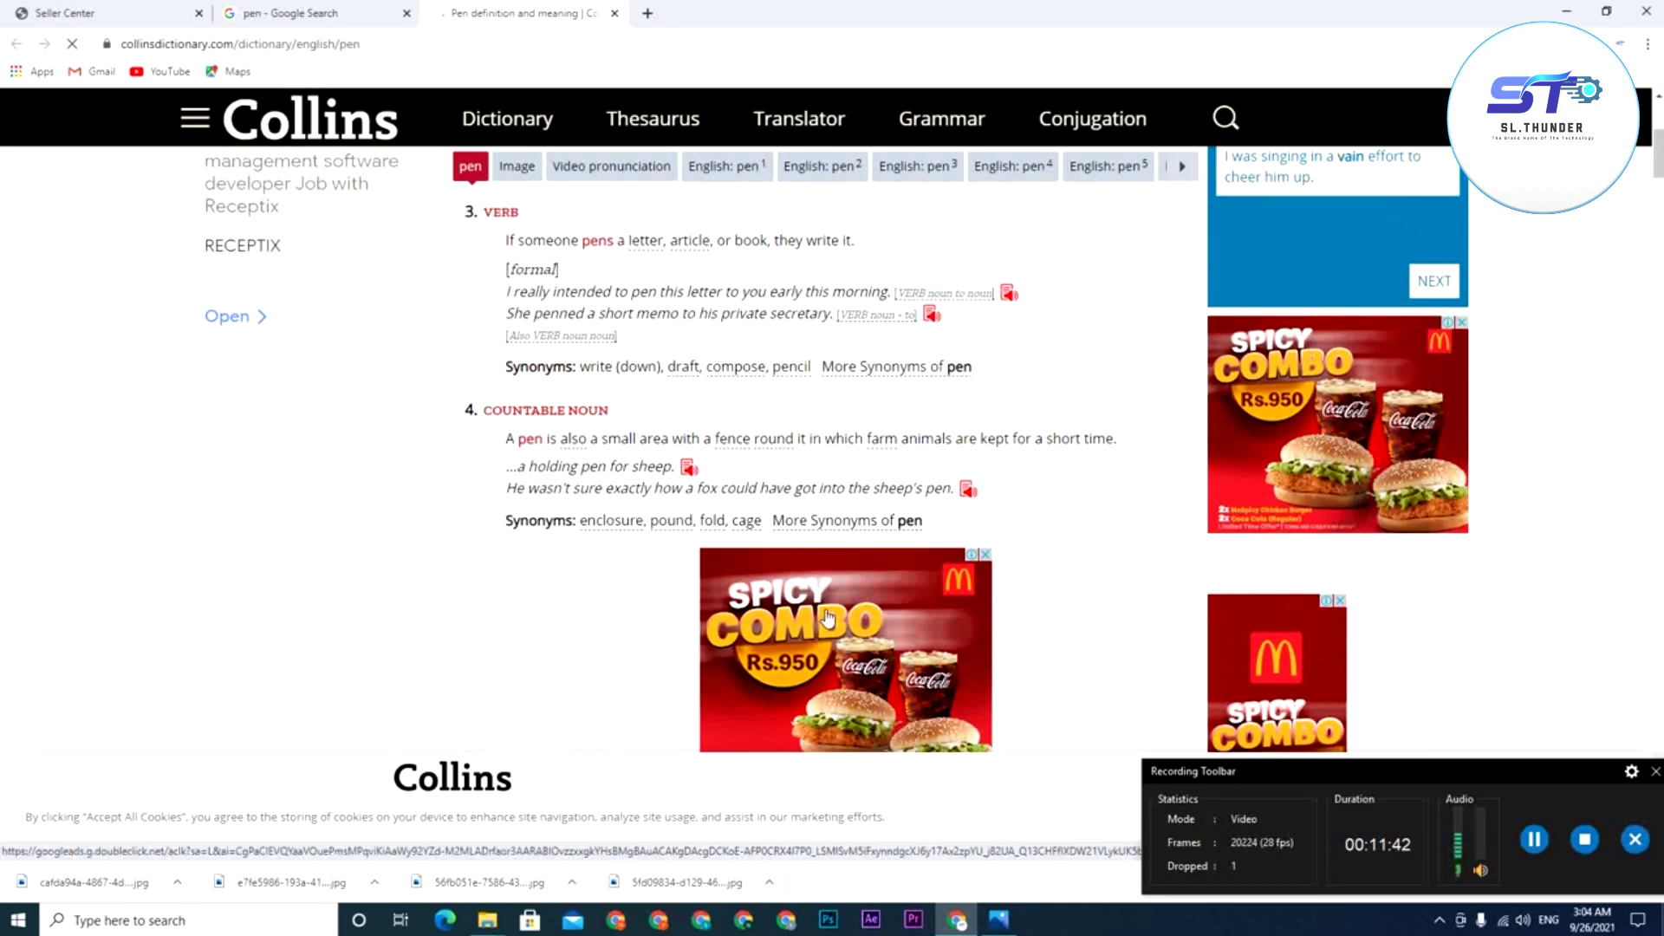
scroll(826, 617, up, 3)
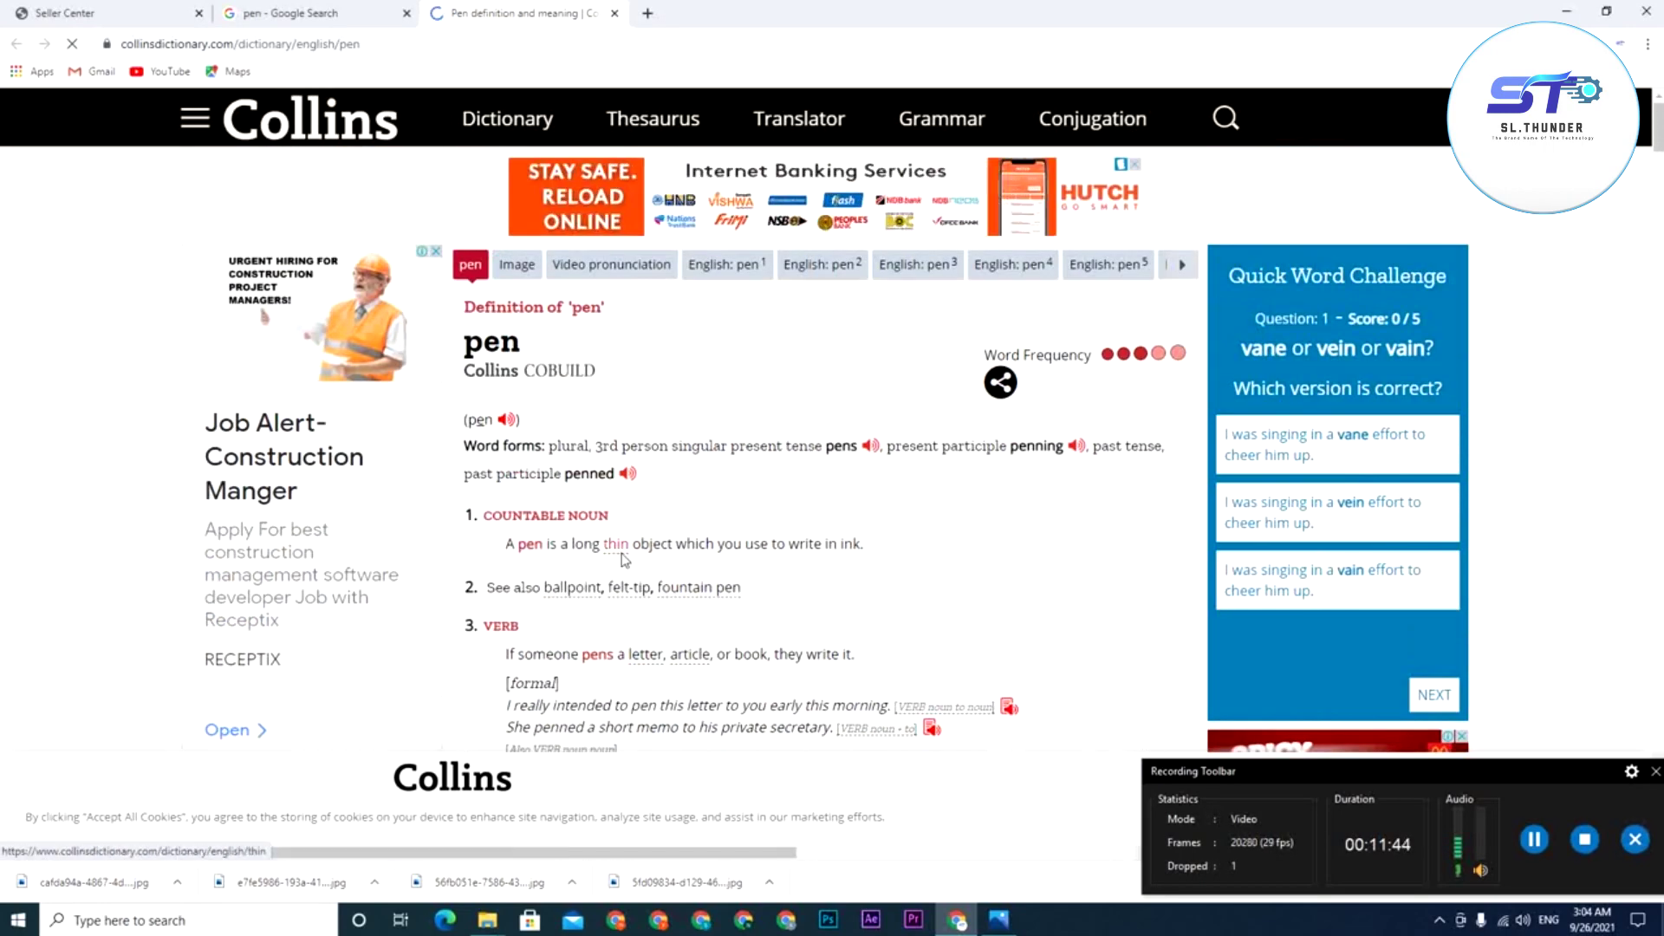
double_click(491, 342)
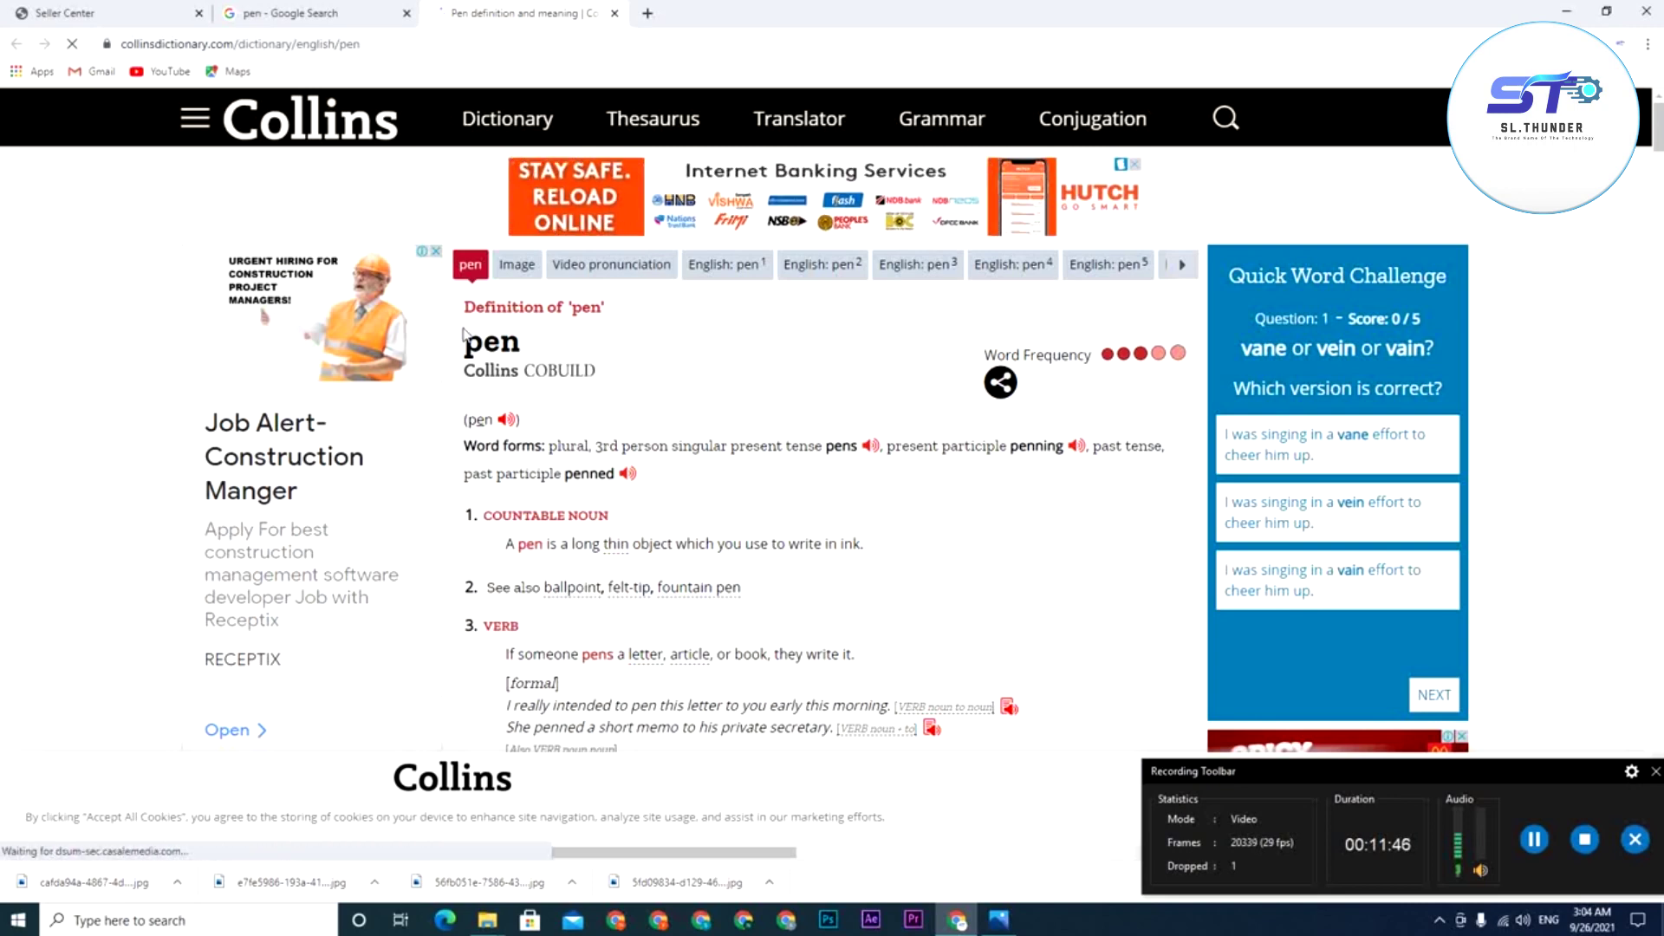
drag(494, 344, 861, 379)
click(856, 380)
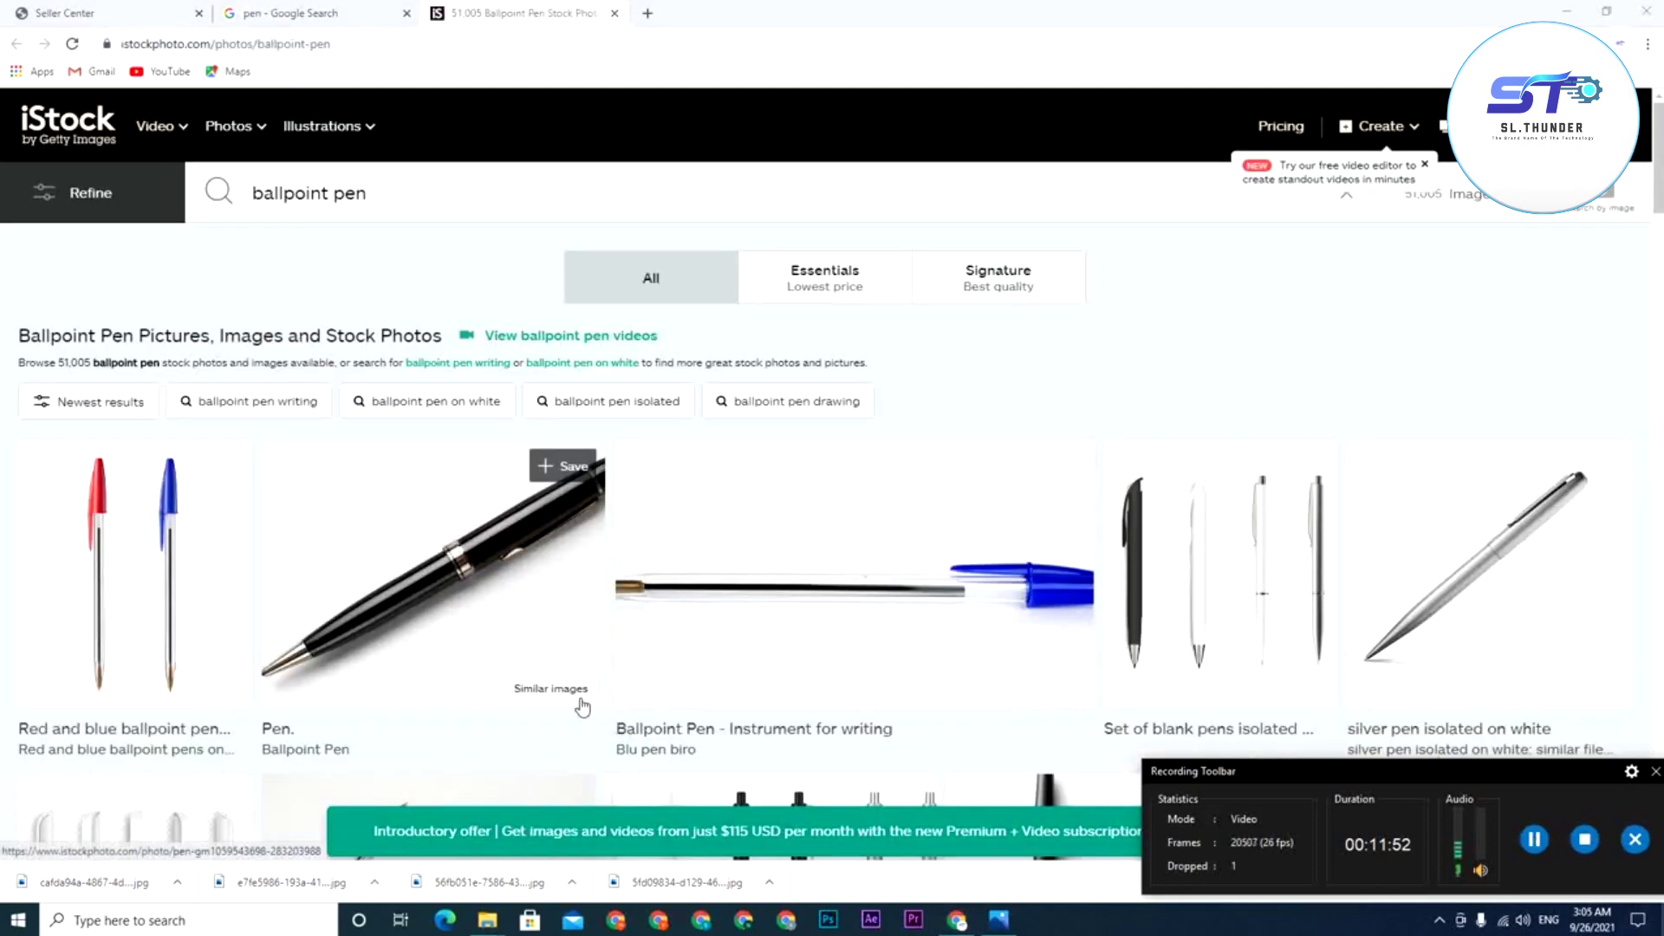
- Open the black Pen stock photo's detail page and scroll through it
click(403, 612)
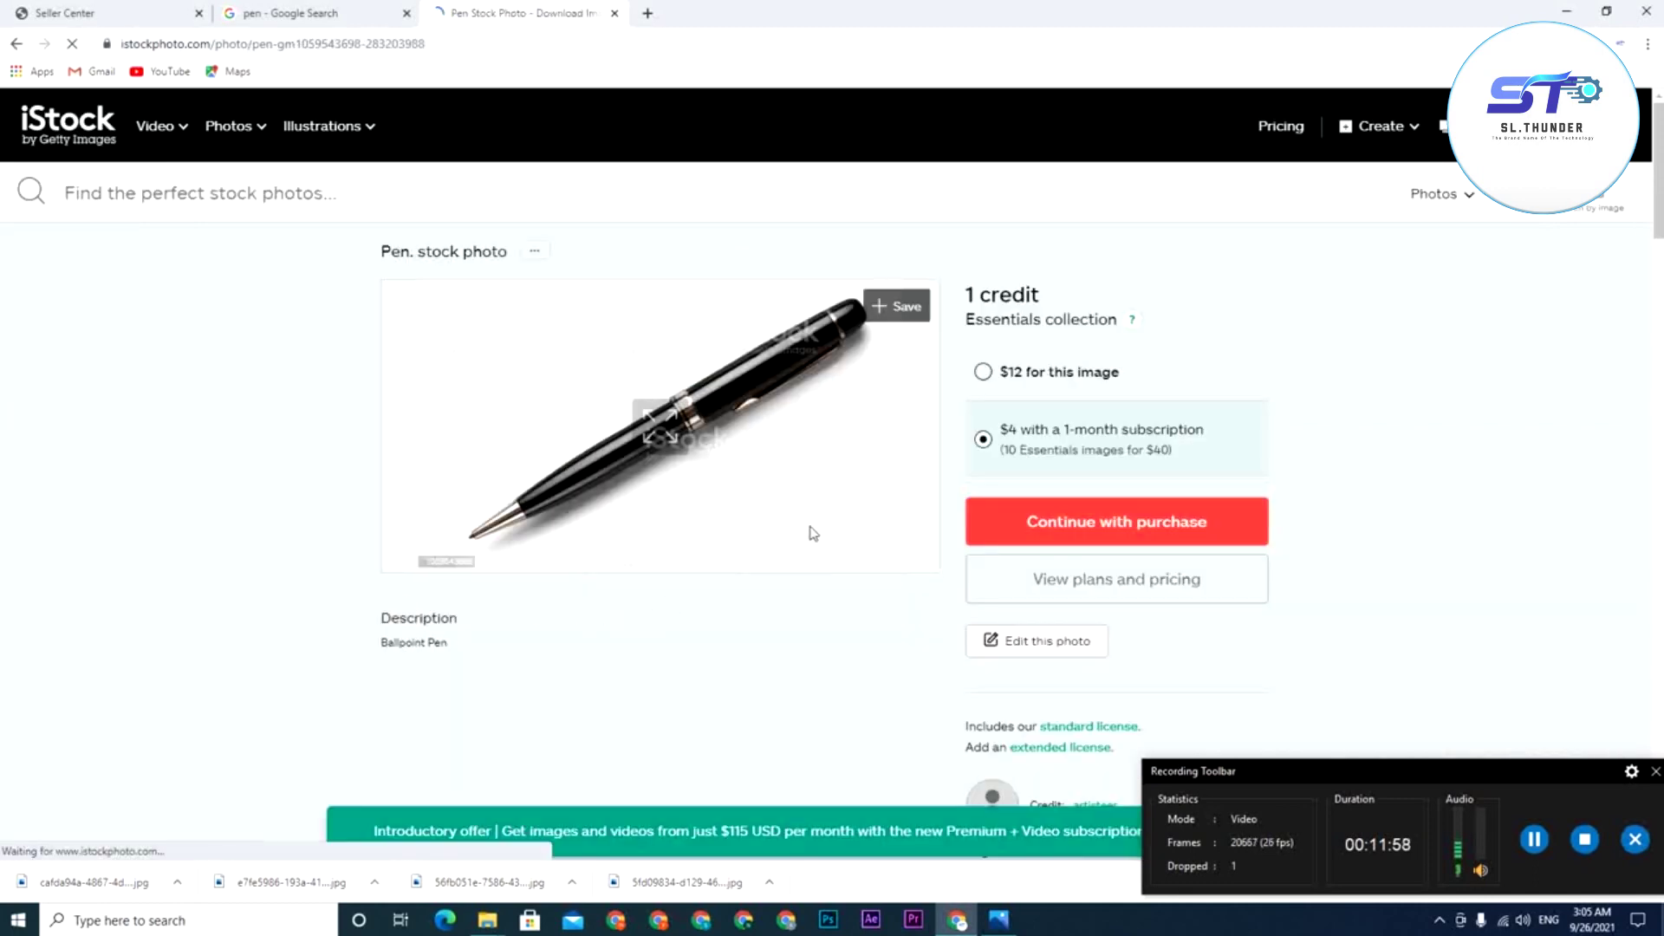
scroll(823, 524, down, 1)
scroll(826, 518, down, 7)
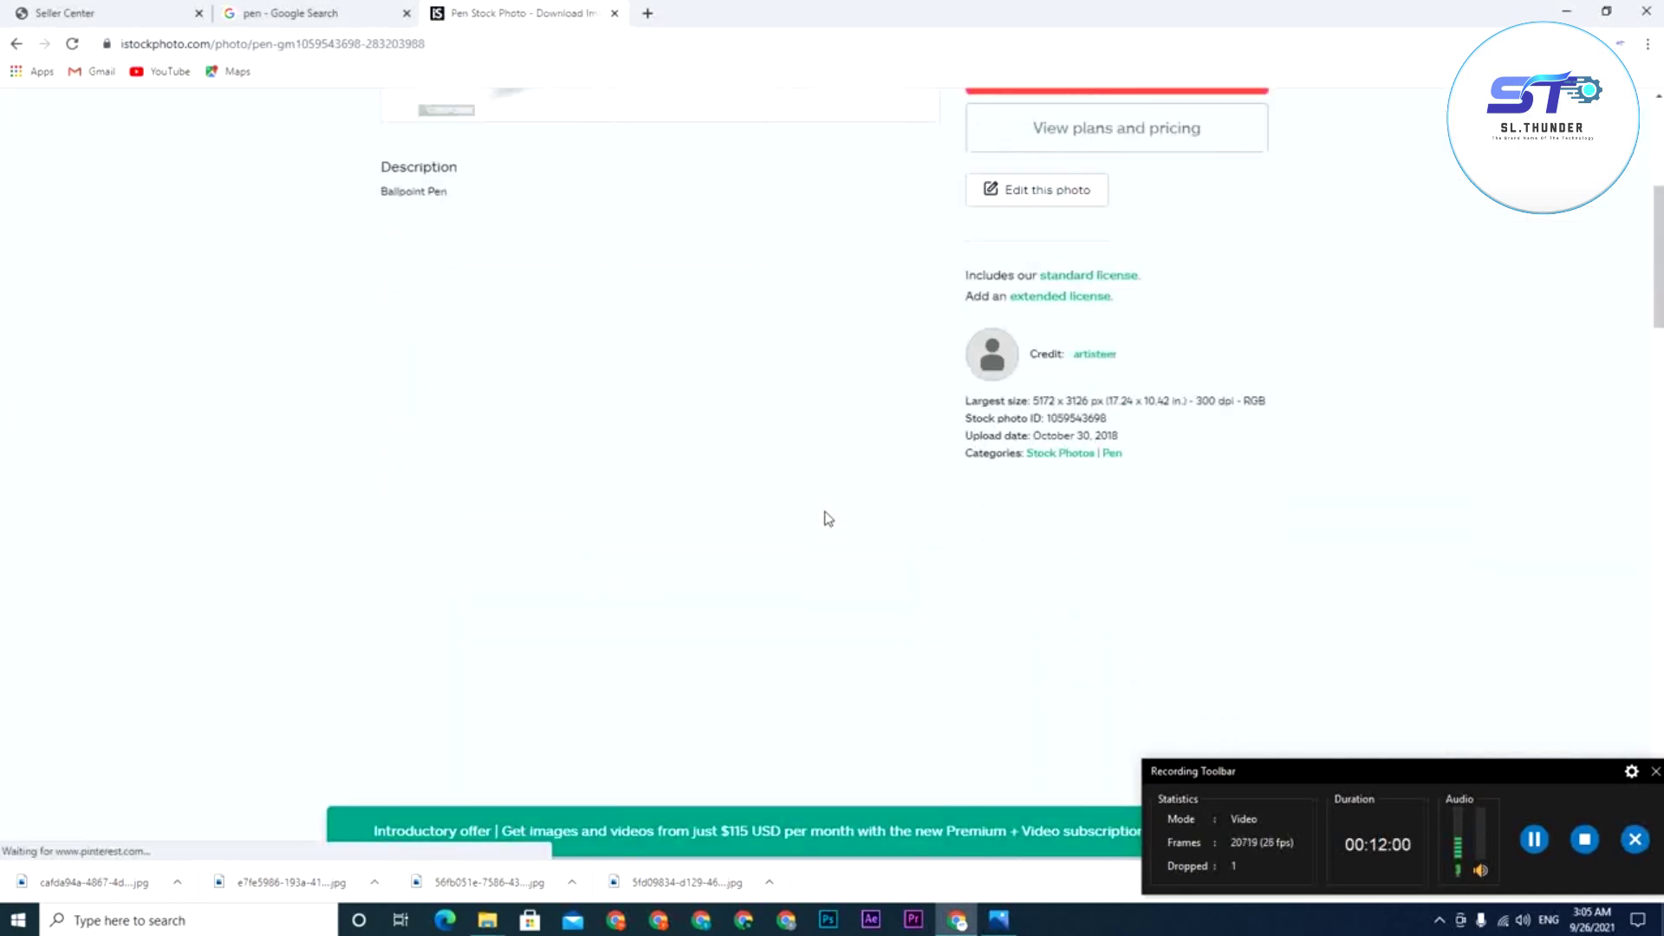
scroll(833, 518, up, 7)
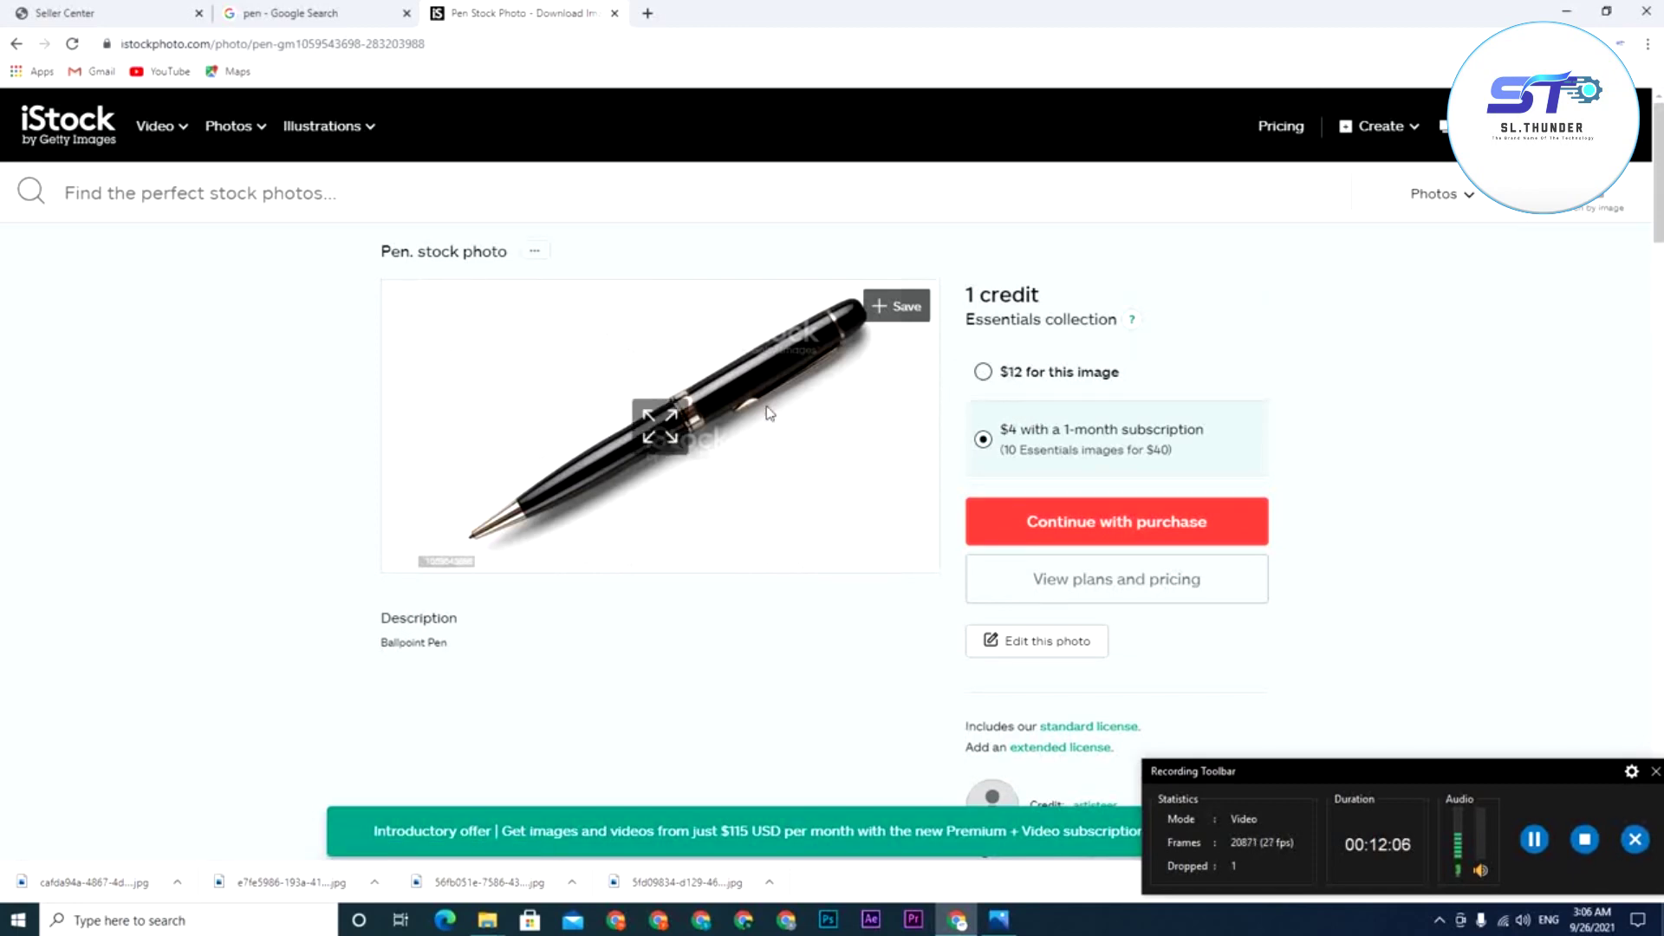
scroll(771, 442, down, 7)
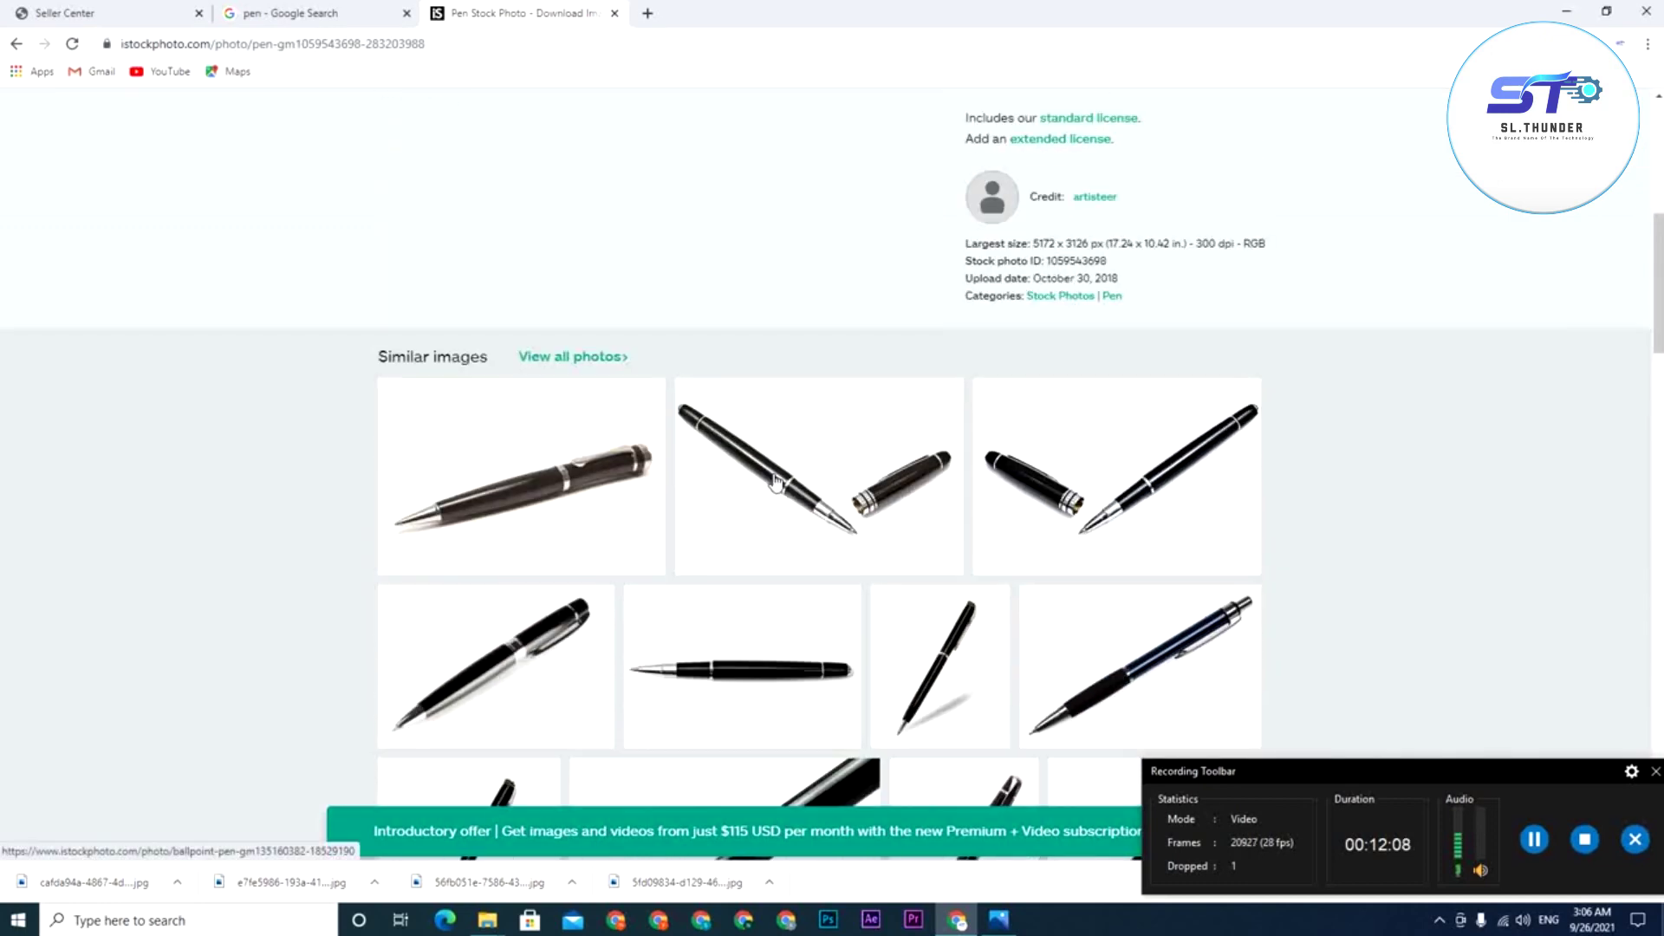
scroll(774, 483, down, 3)
scroll(774, 483, up, 3)
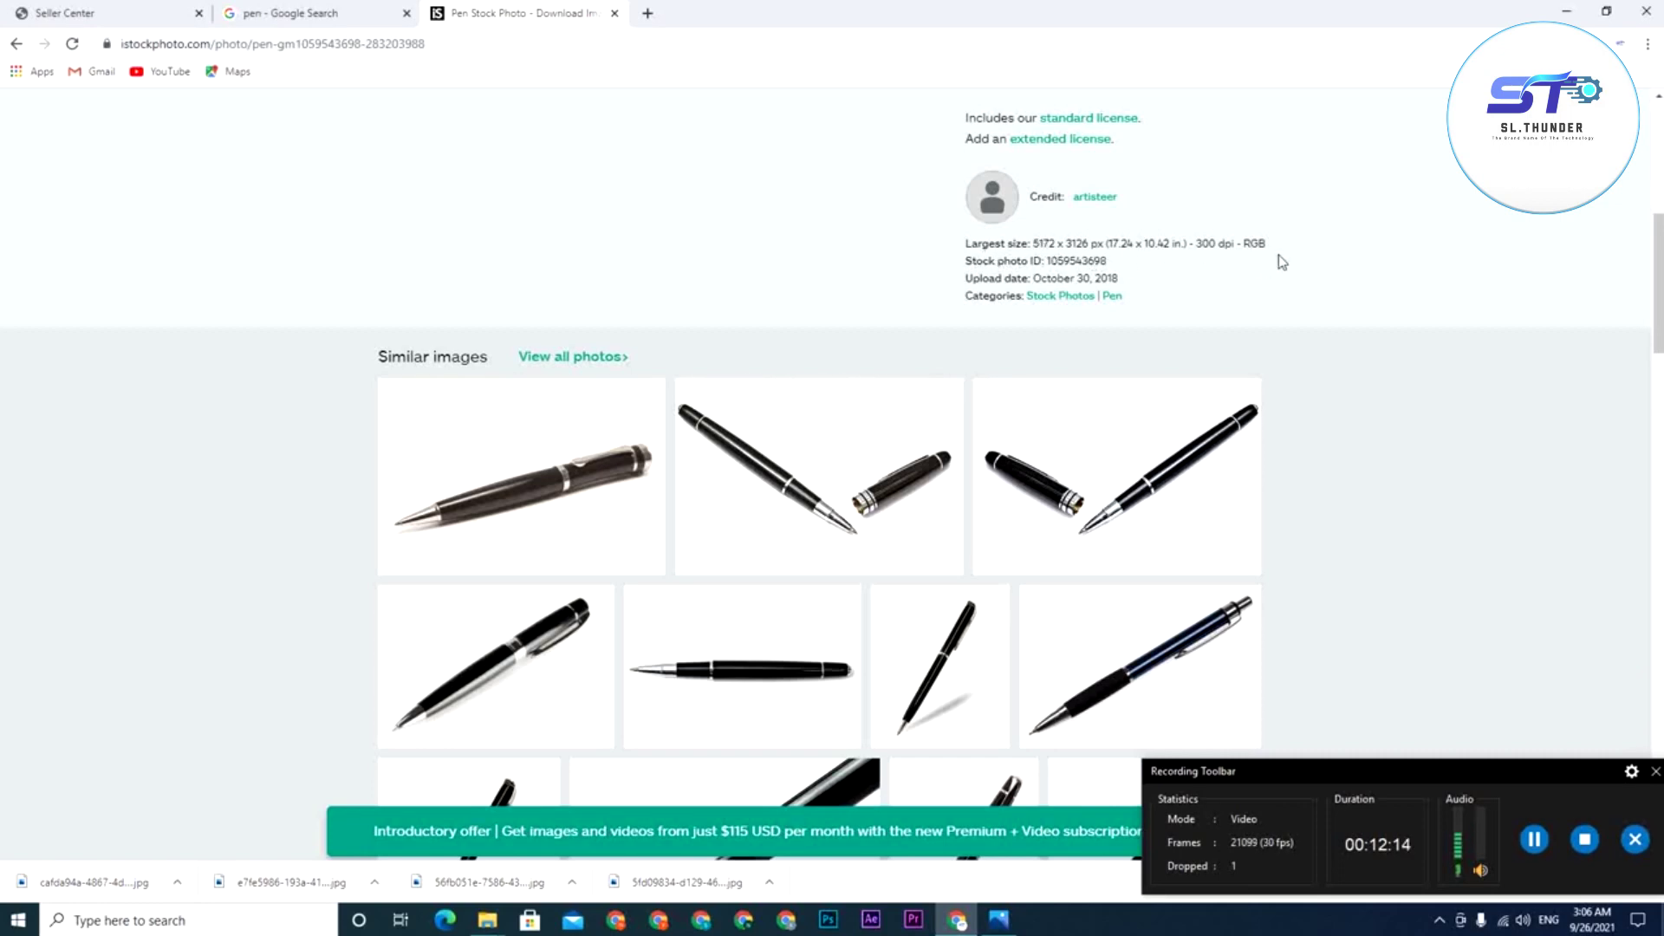
- Copy the image-details text from the Pen photo page
drag(1281, 256, 1010, 318)
click(1010, 316)
drag(991, 249, 1127, 299)
right_click(1052, 282)
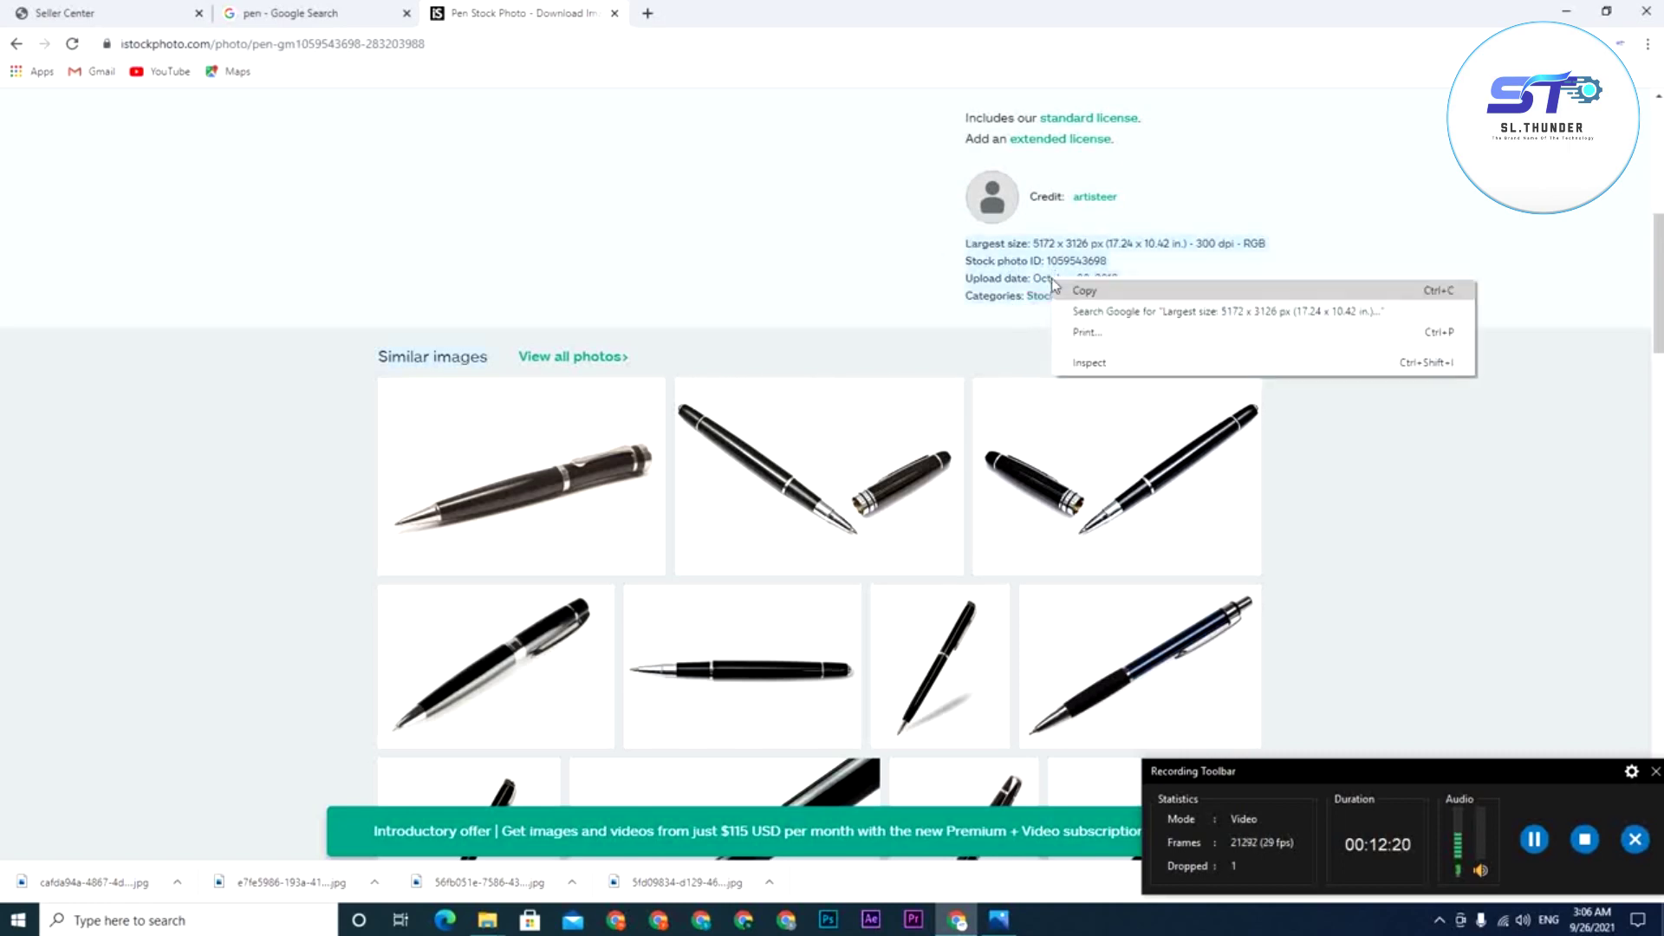
click(1084, 295)
- Check the Daraz form, re-examine the Pen photo page, then return to the product form
click(69, 13)
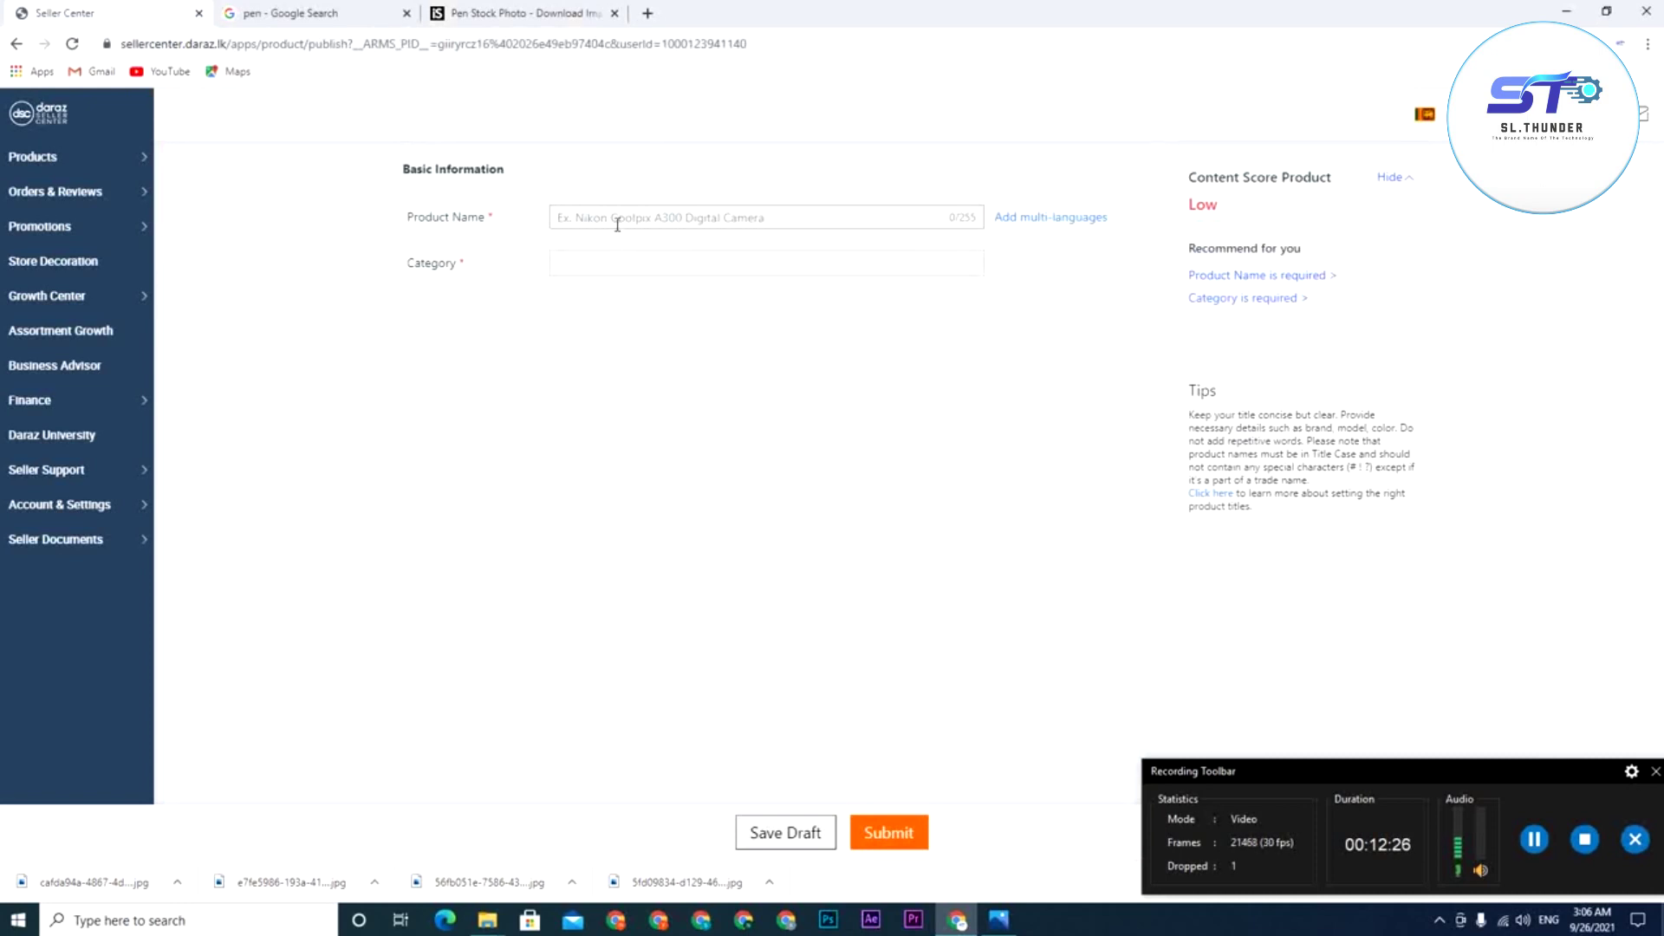
click(598, 13)
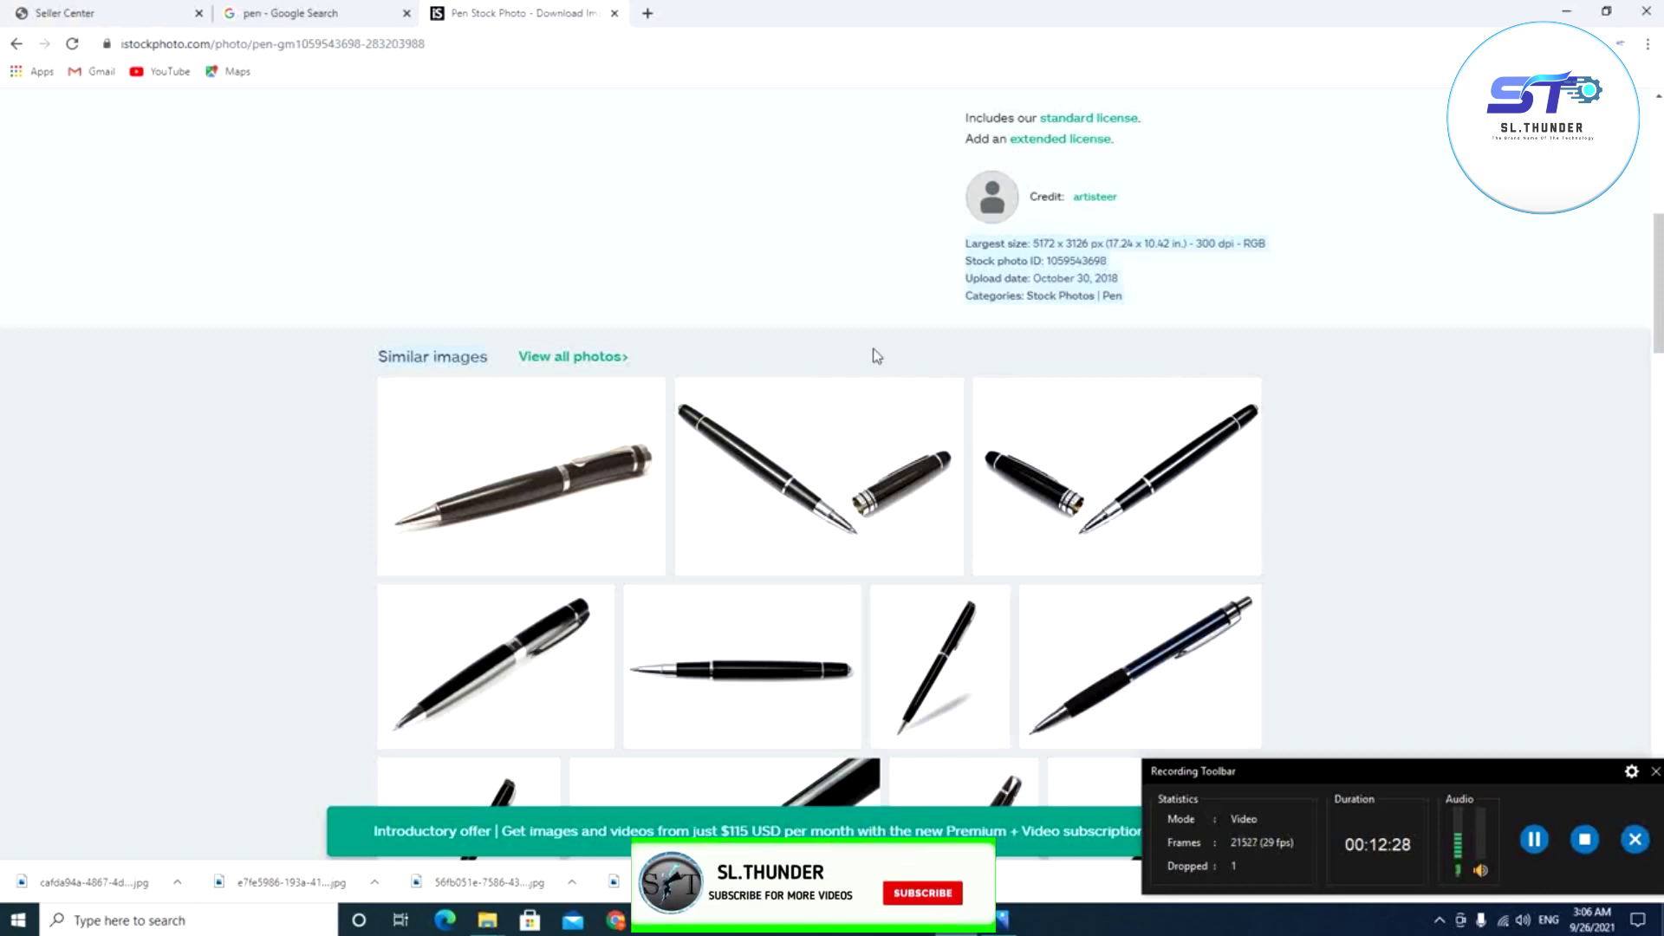
scroll(875, 355, up, 3)
scroll(876, 355, up, 4)
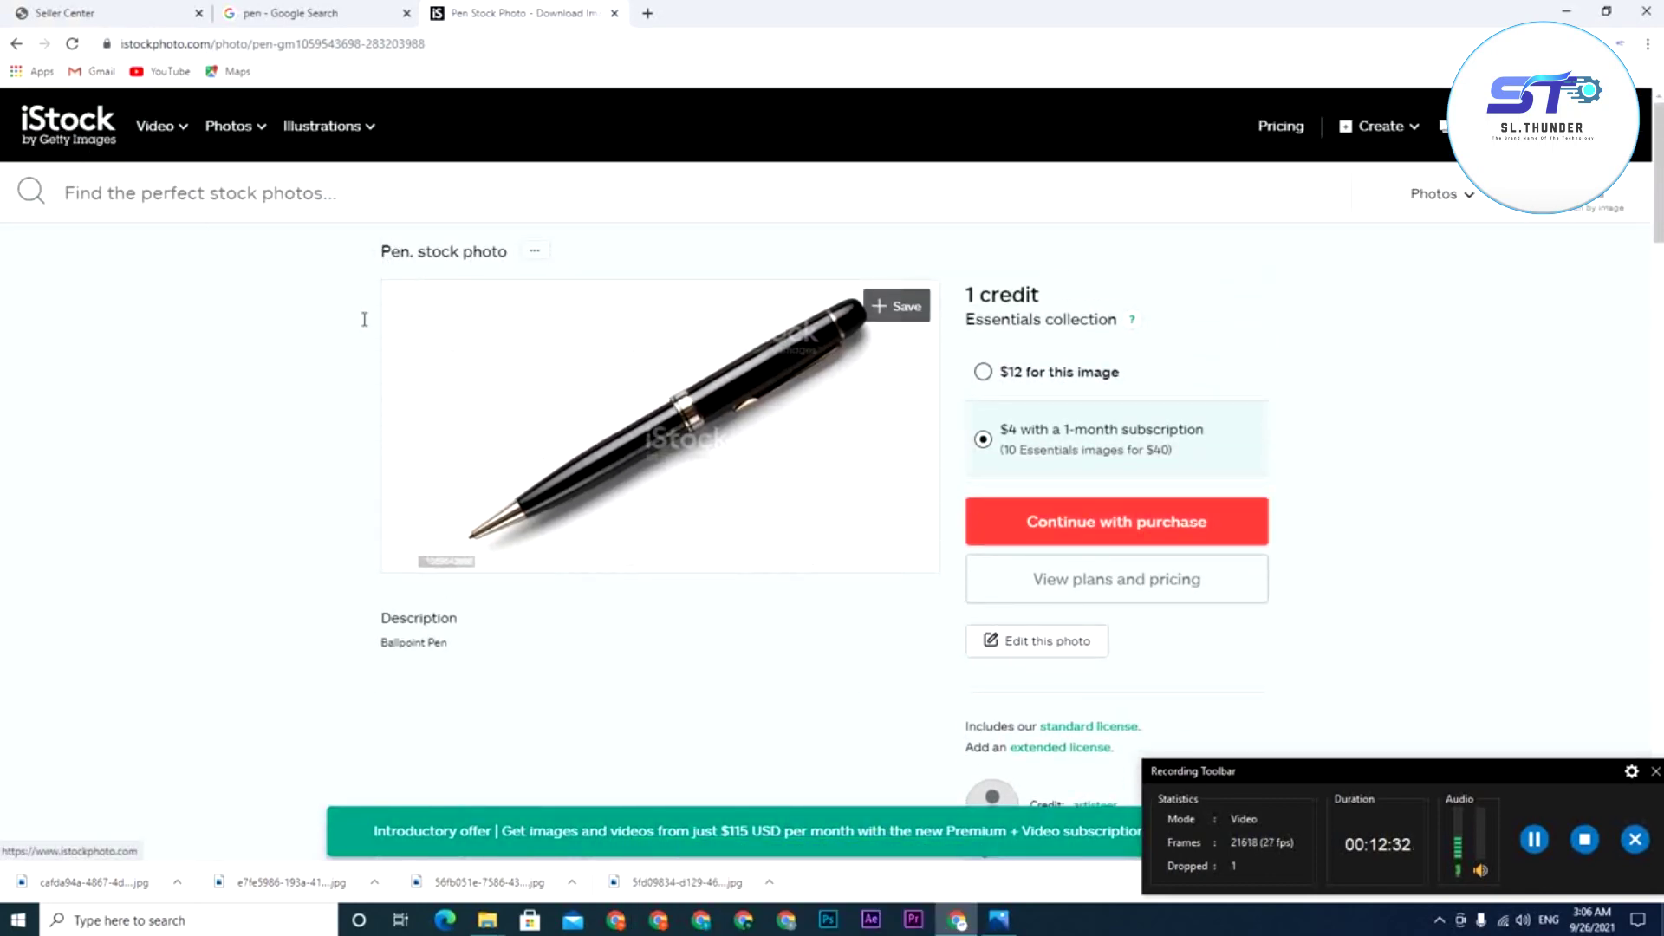
scroll(709, 594, down, 3)
scroll(709, 593, down, 10)
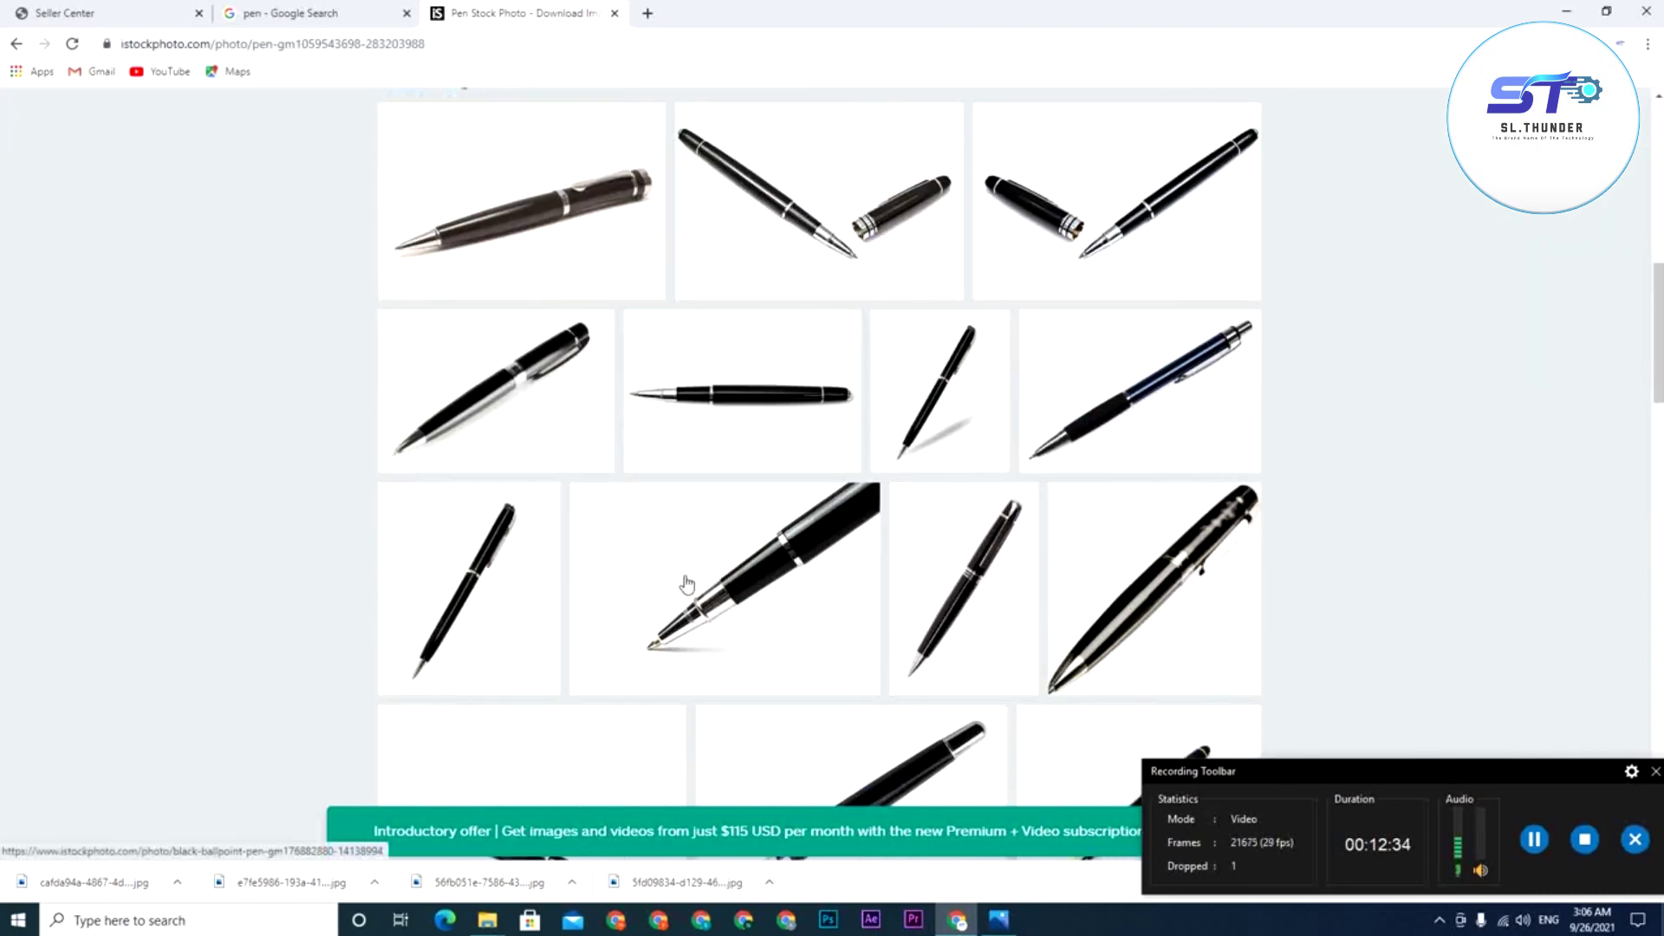
scroll(687, 582, down, 8)
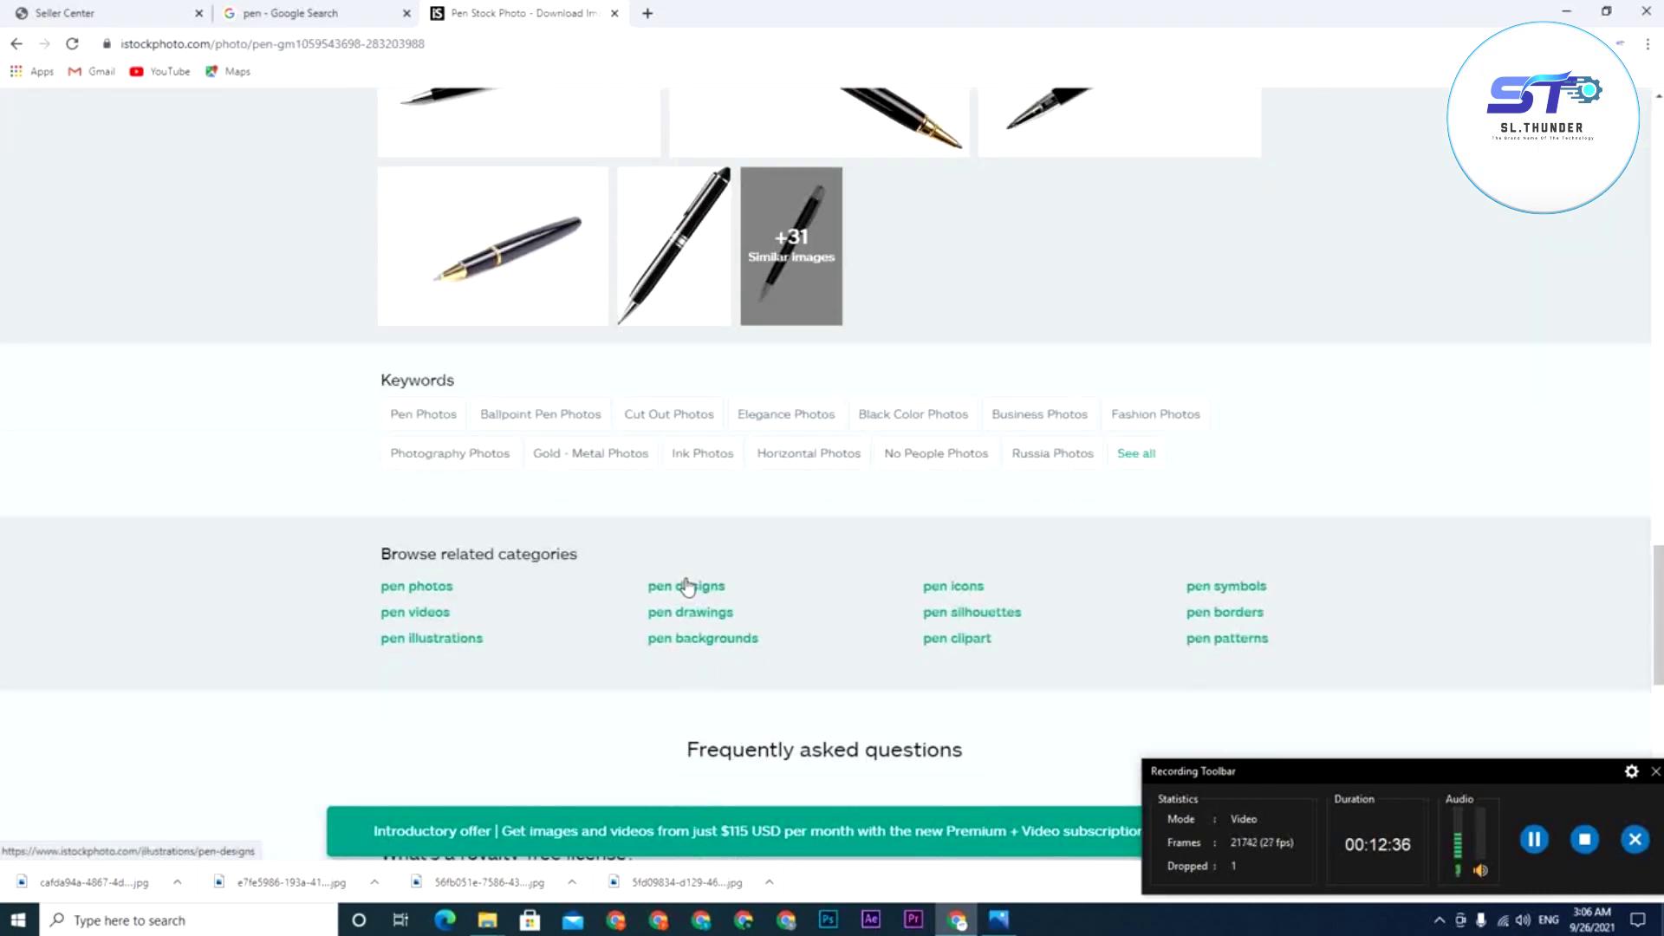
scroll(687, 587, up, 20)
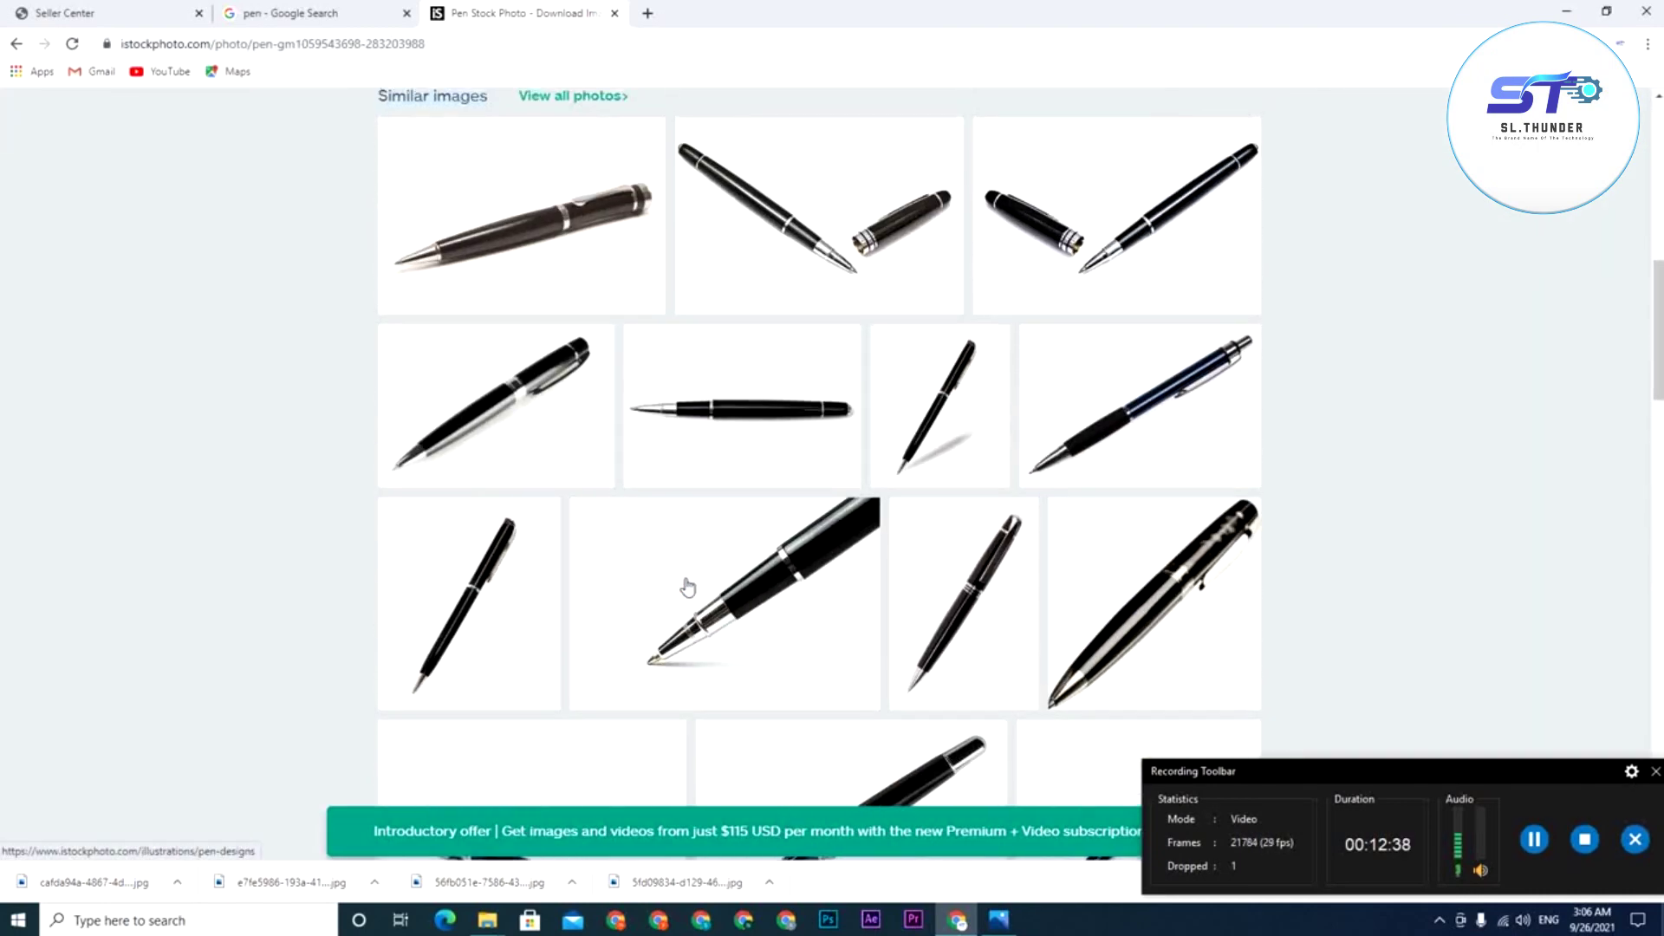
scroll(688, 588, up, 1)
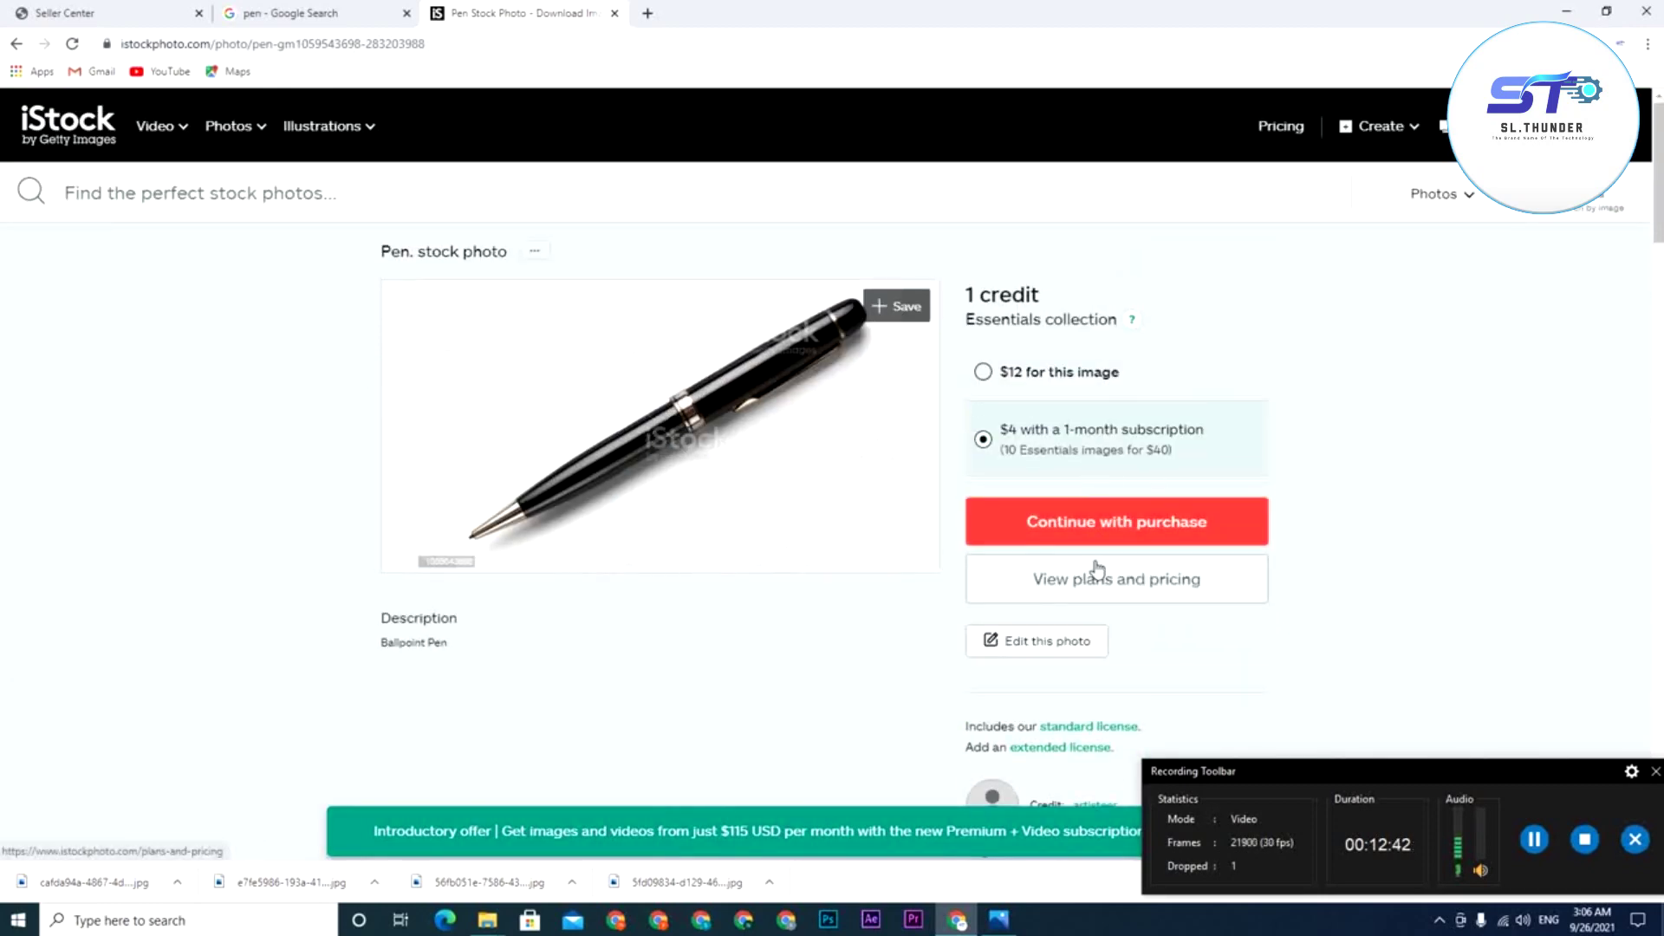
click(164, 12)
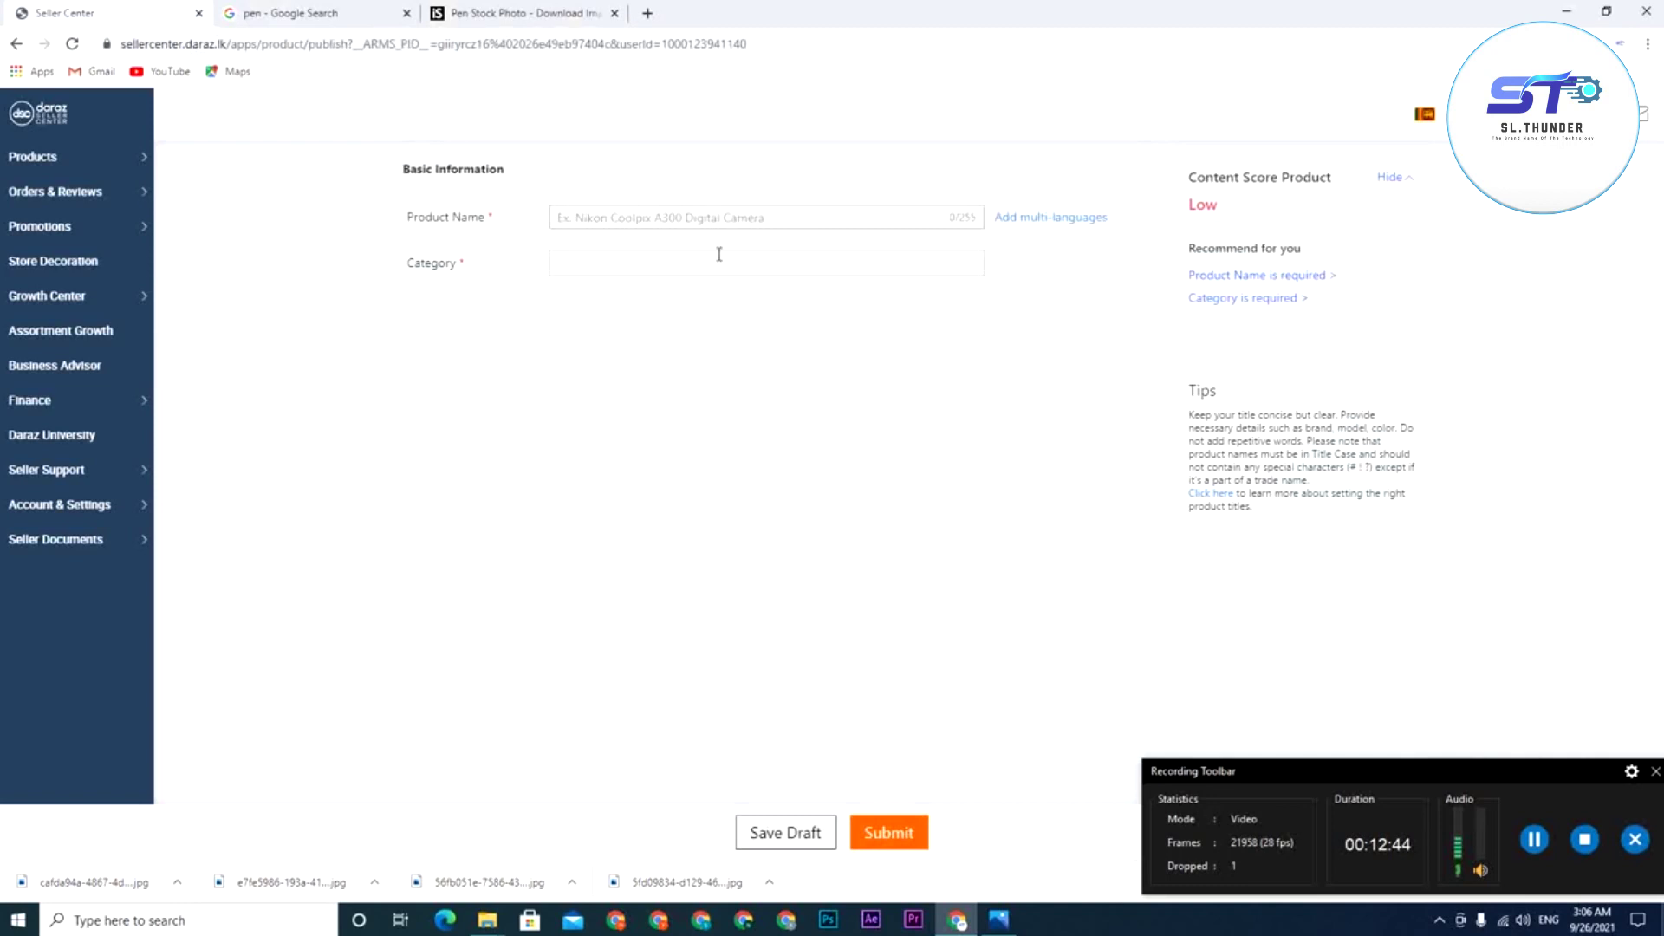
- Name the product 'pen new', pick the Pencil Cases & Boxes category, and revisit the pen photo
click(721, 224)
text(pen new)
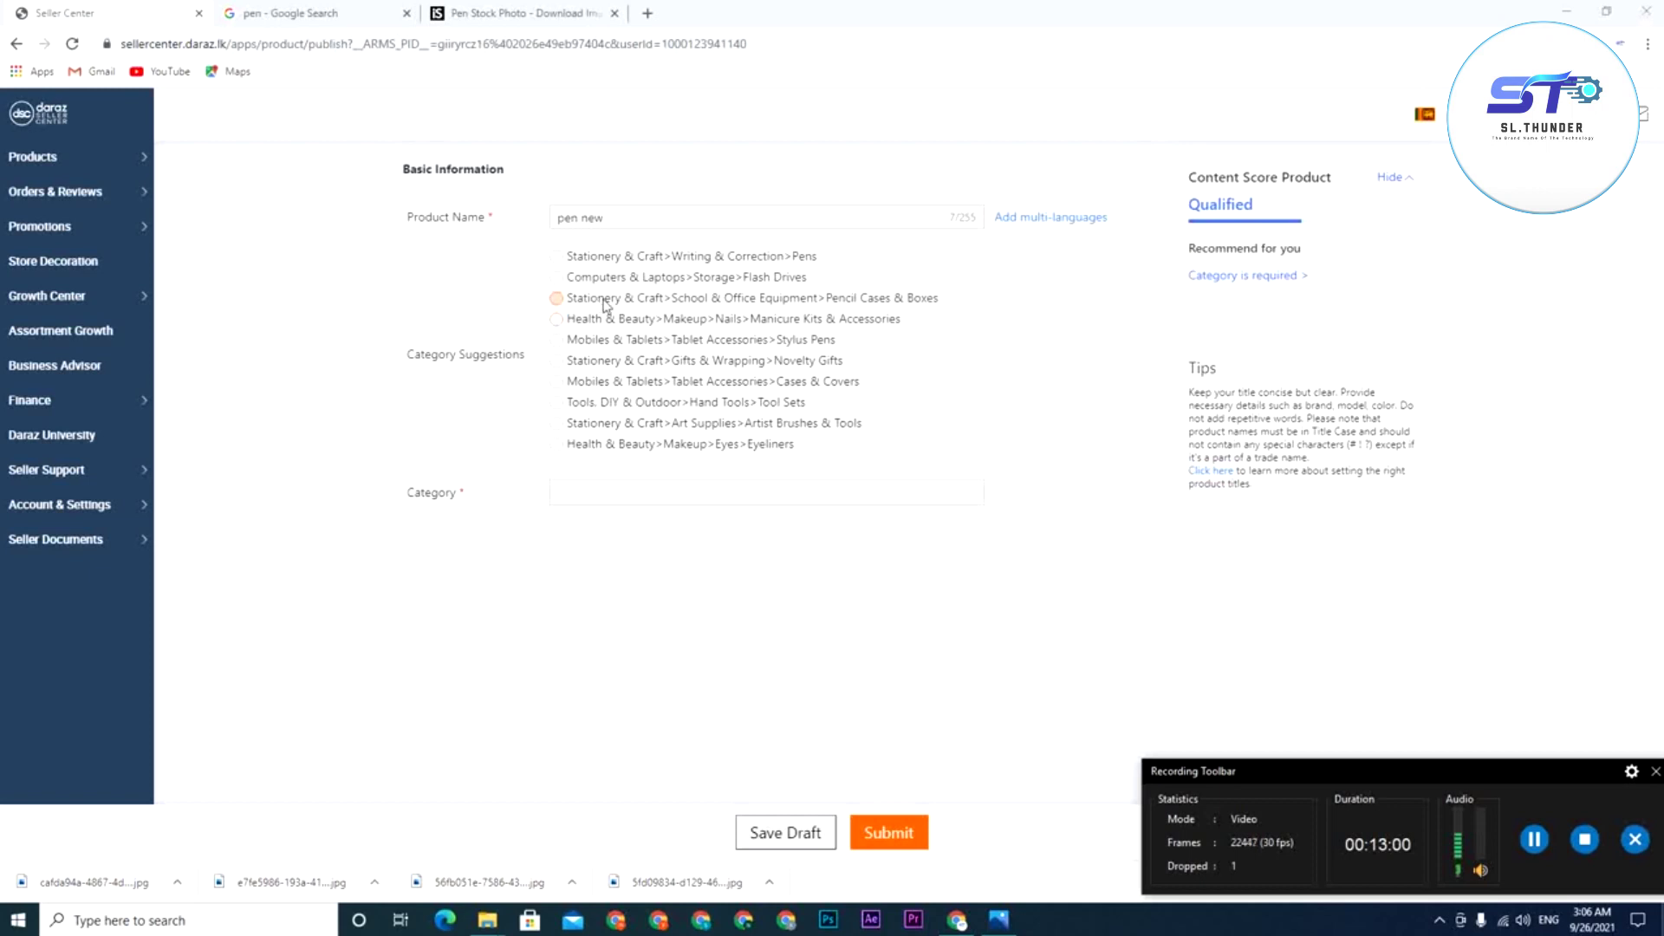
click(557, 298)
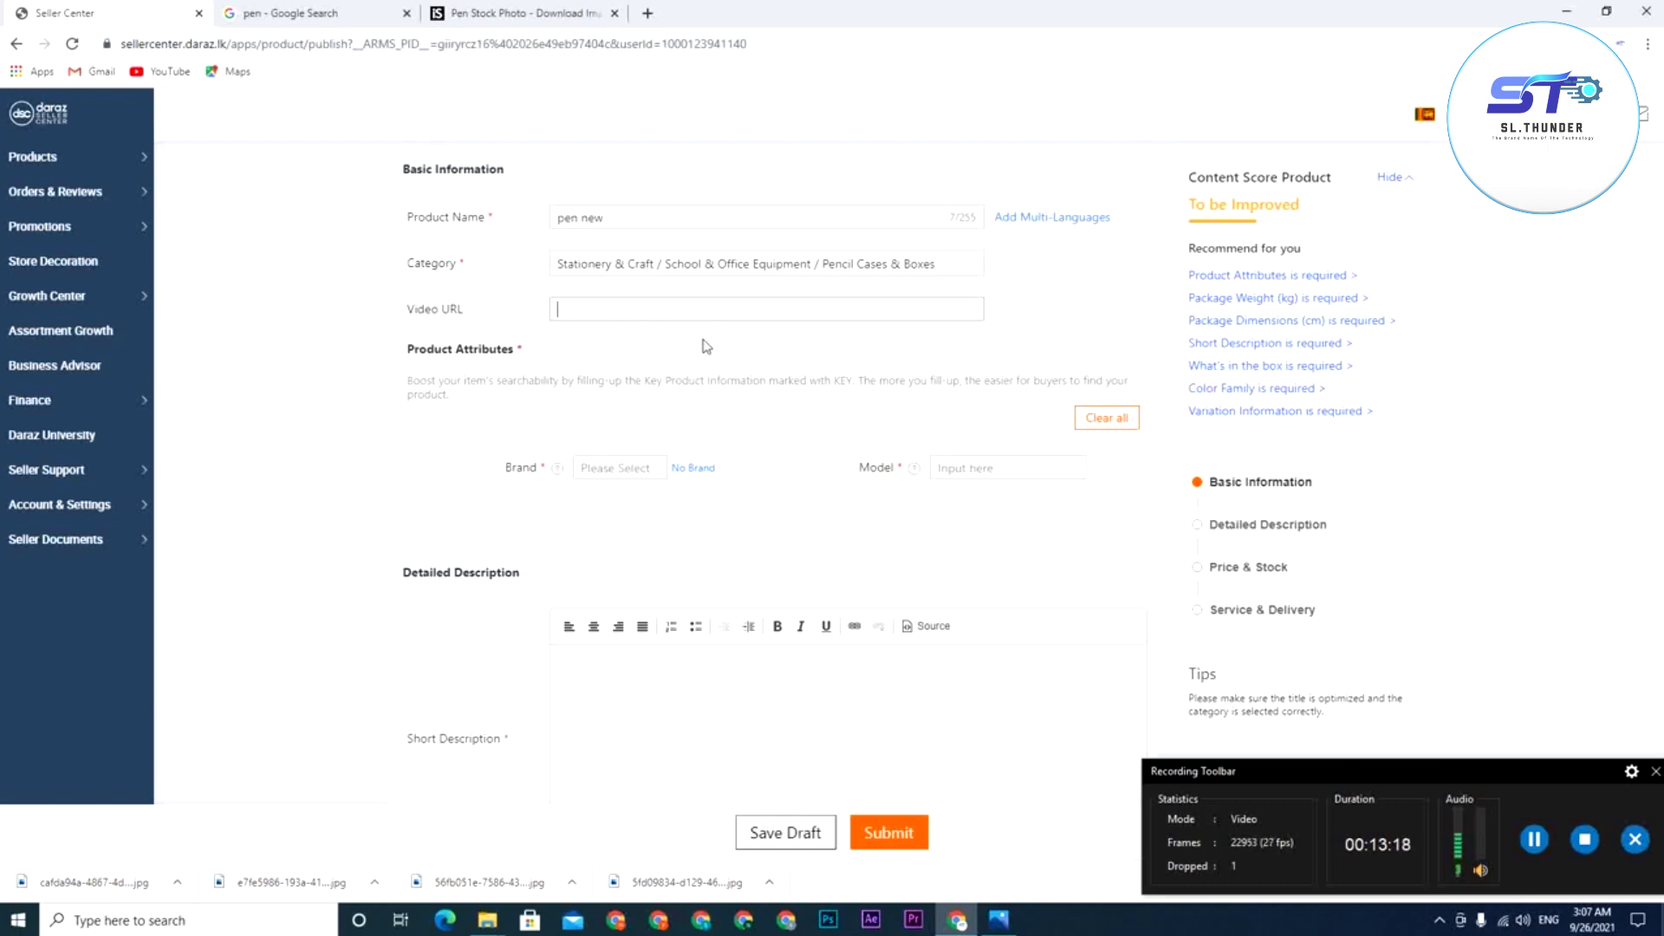
click(511, 14)
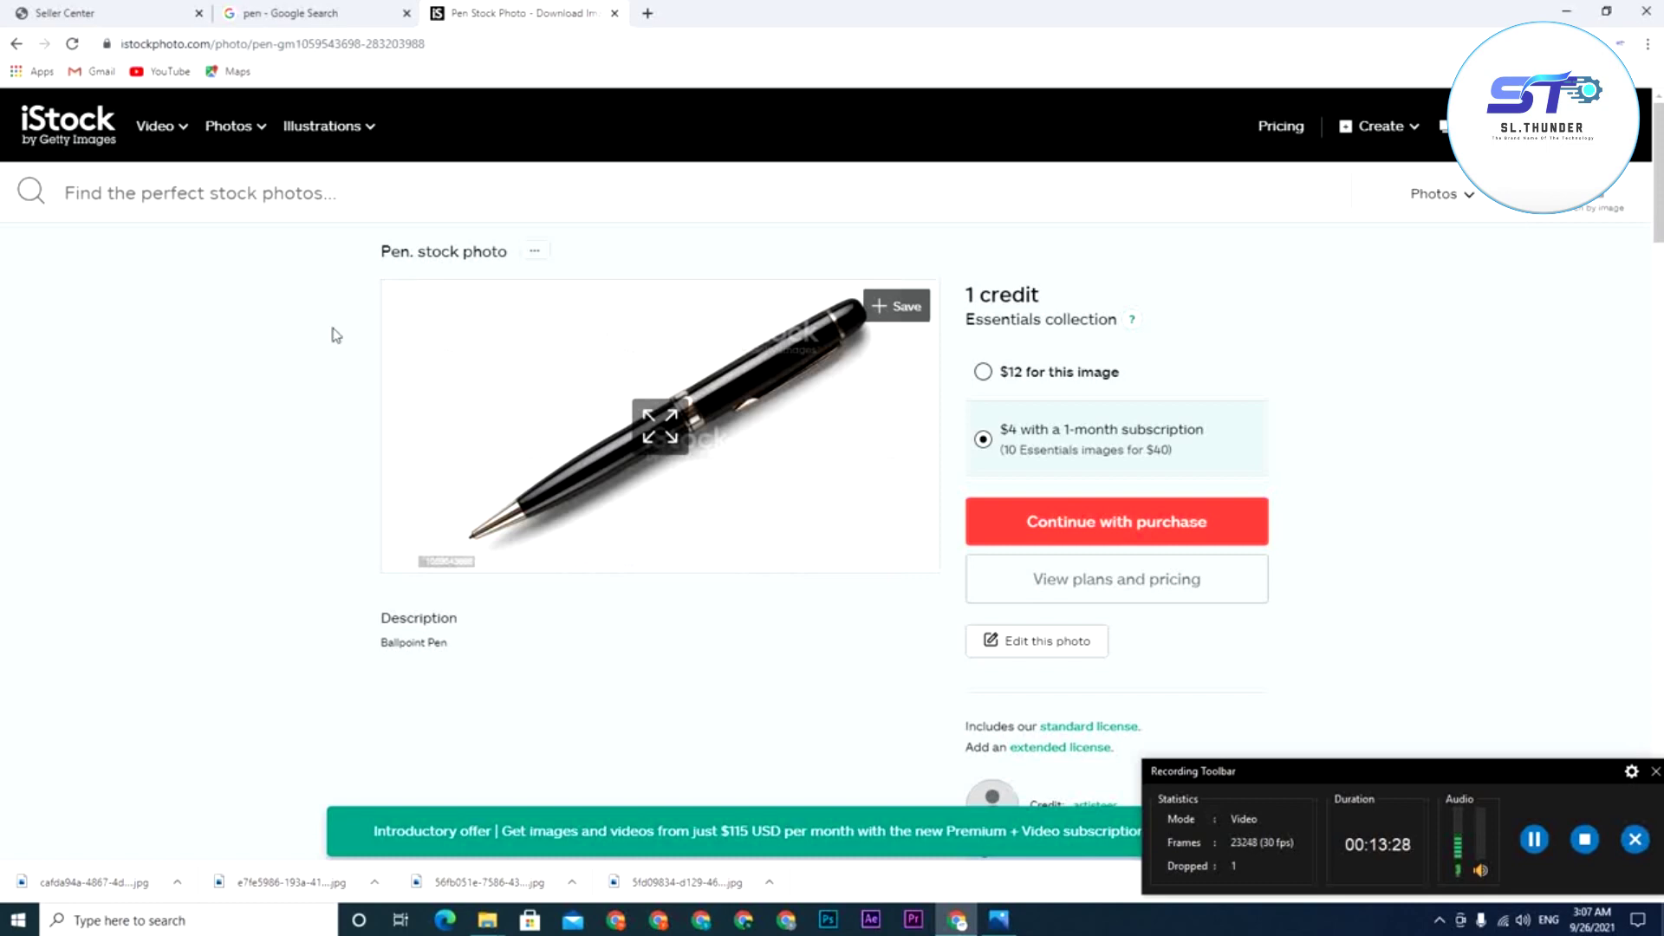
key(ctrl+Tab)
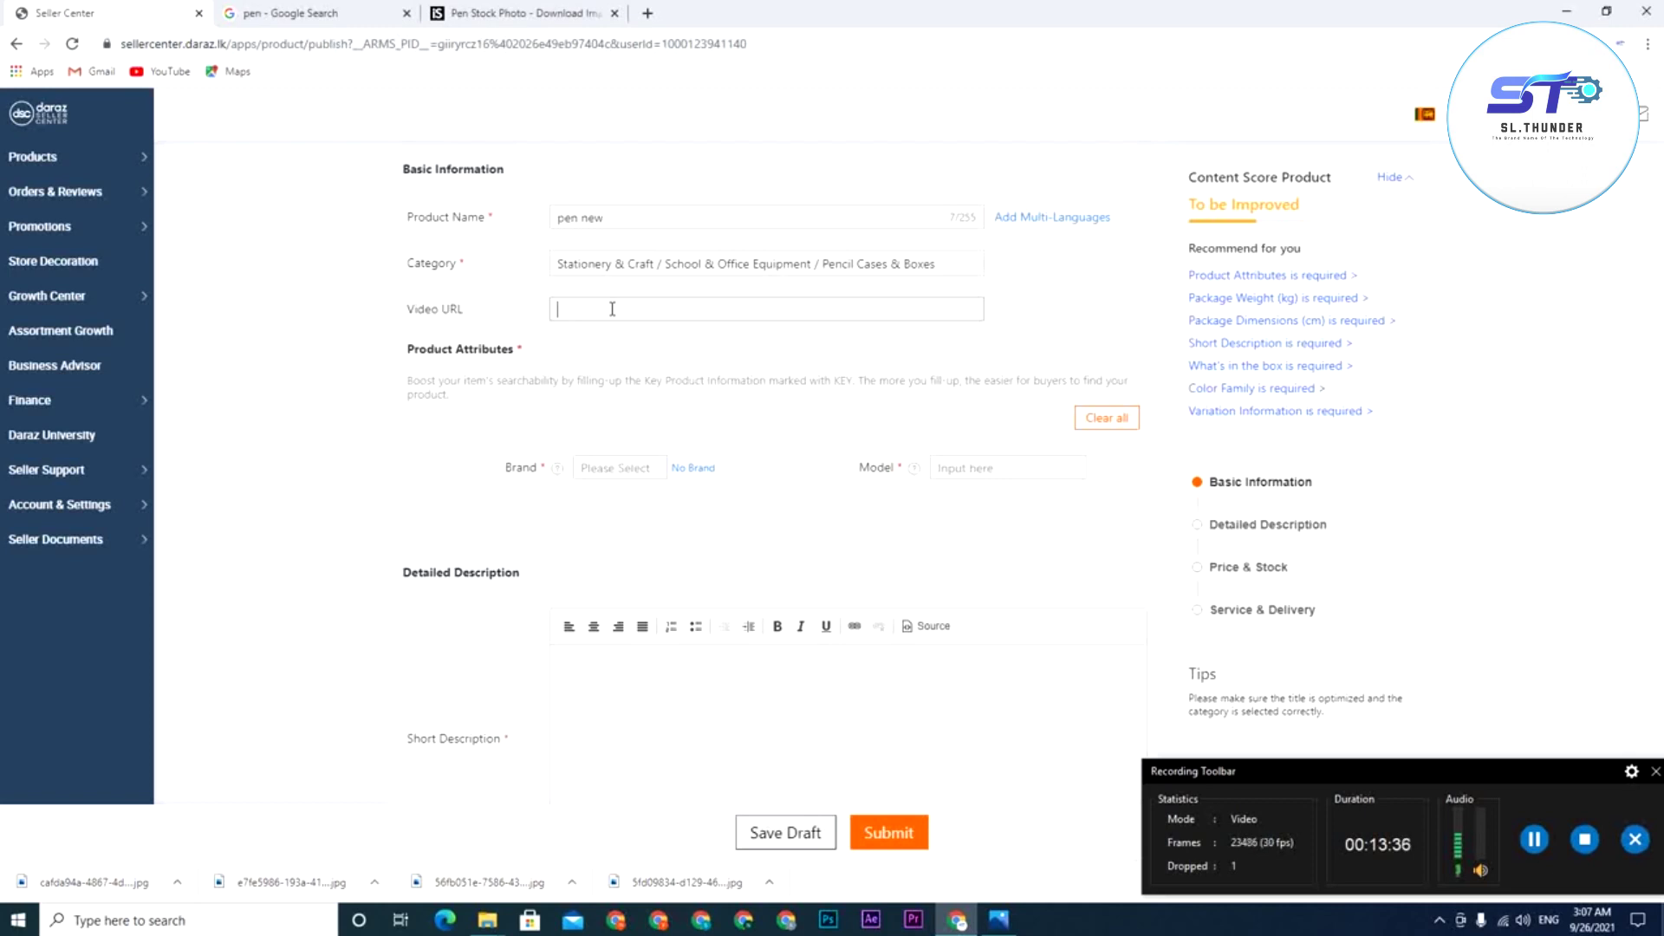
- Set Brand to No Brand and Model to 'pen' under Product Attributes
click(599, 472)
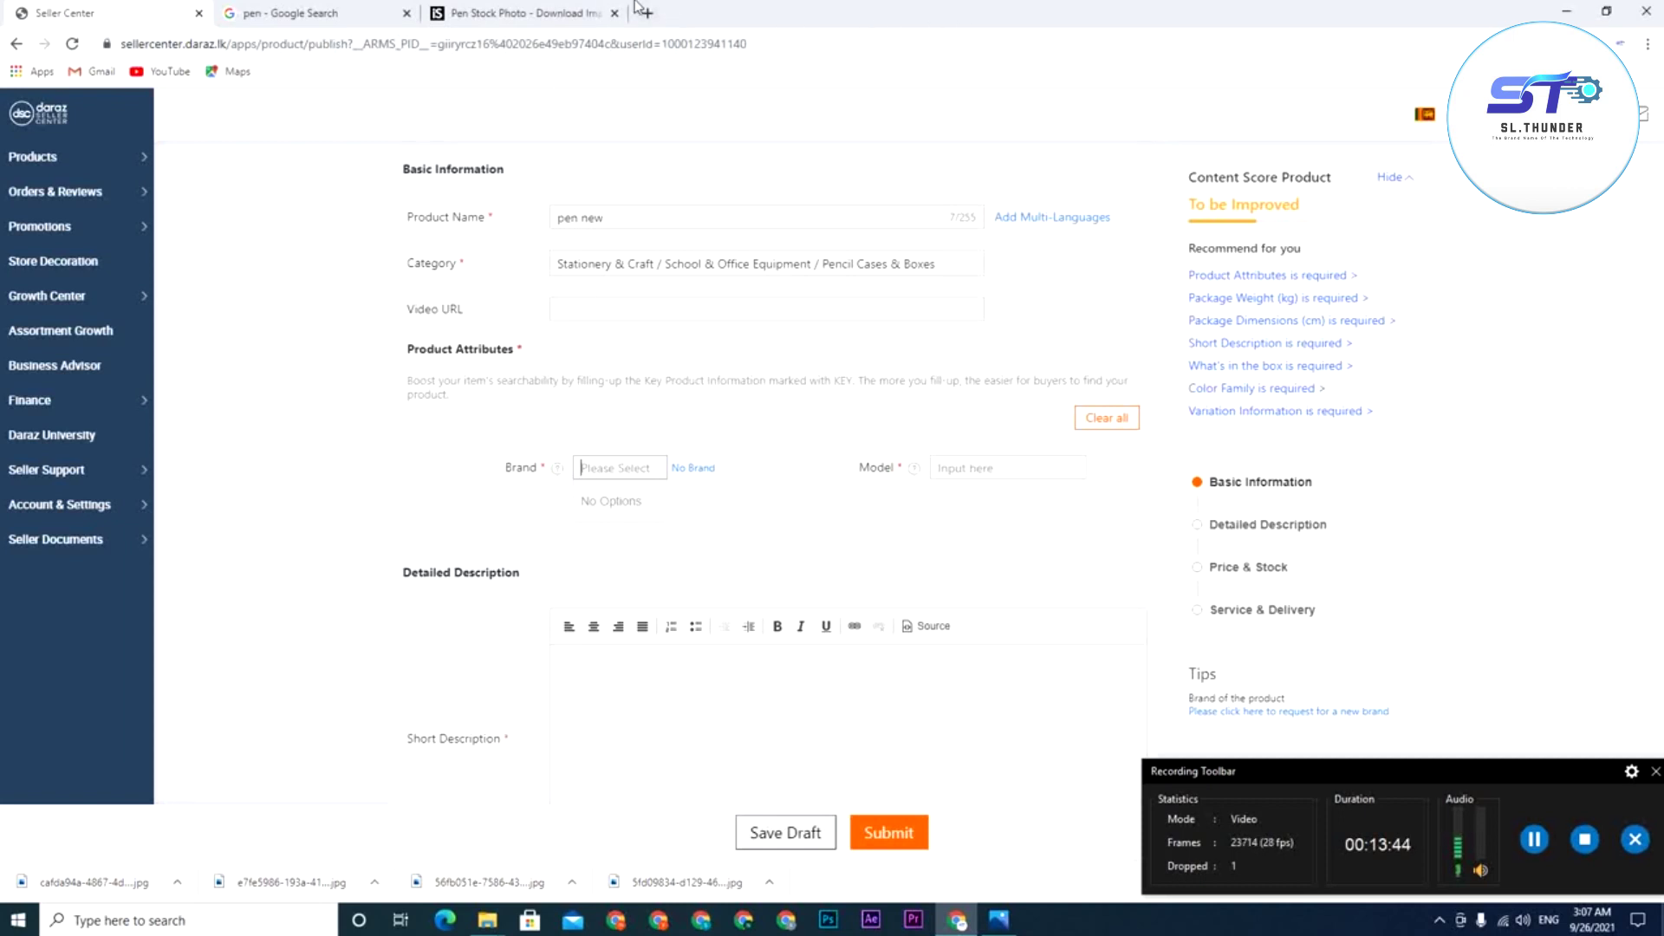
click(701, 468)
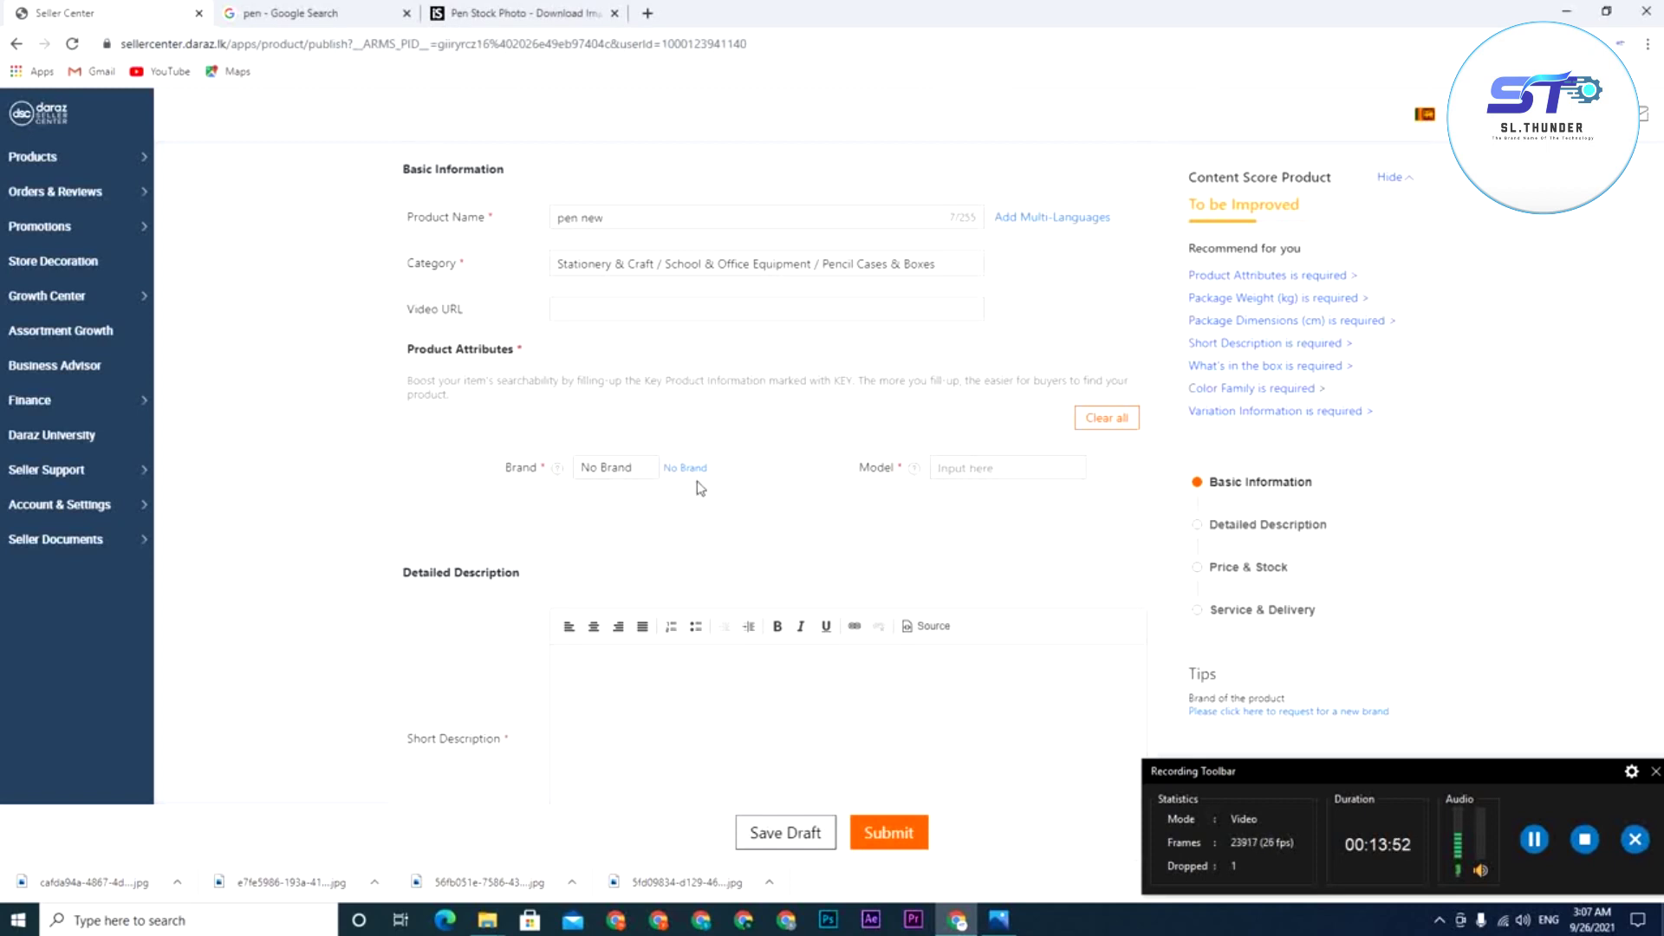
click(980, 477)
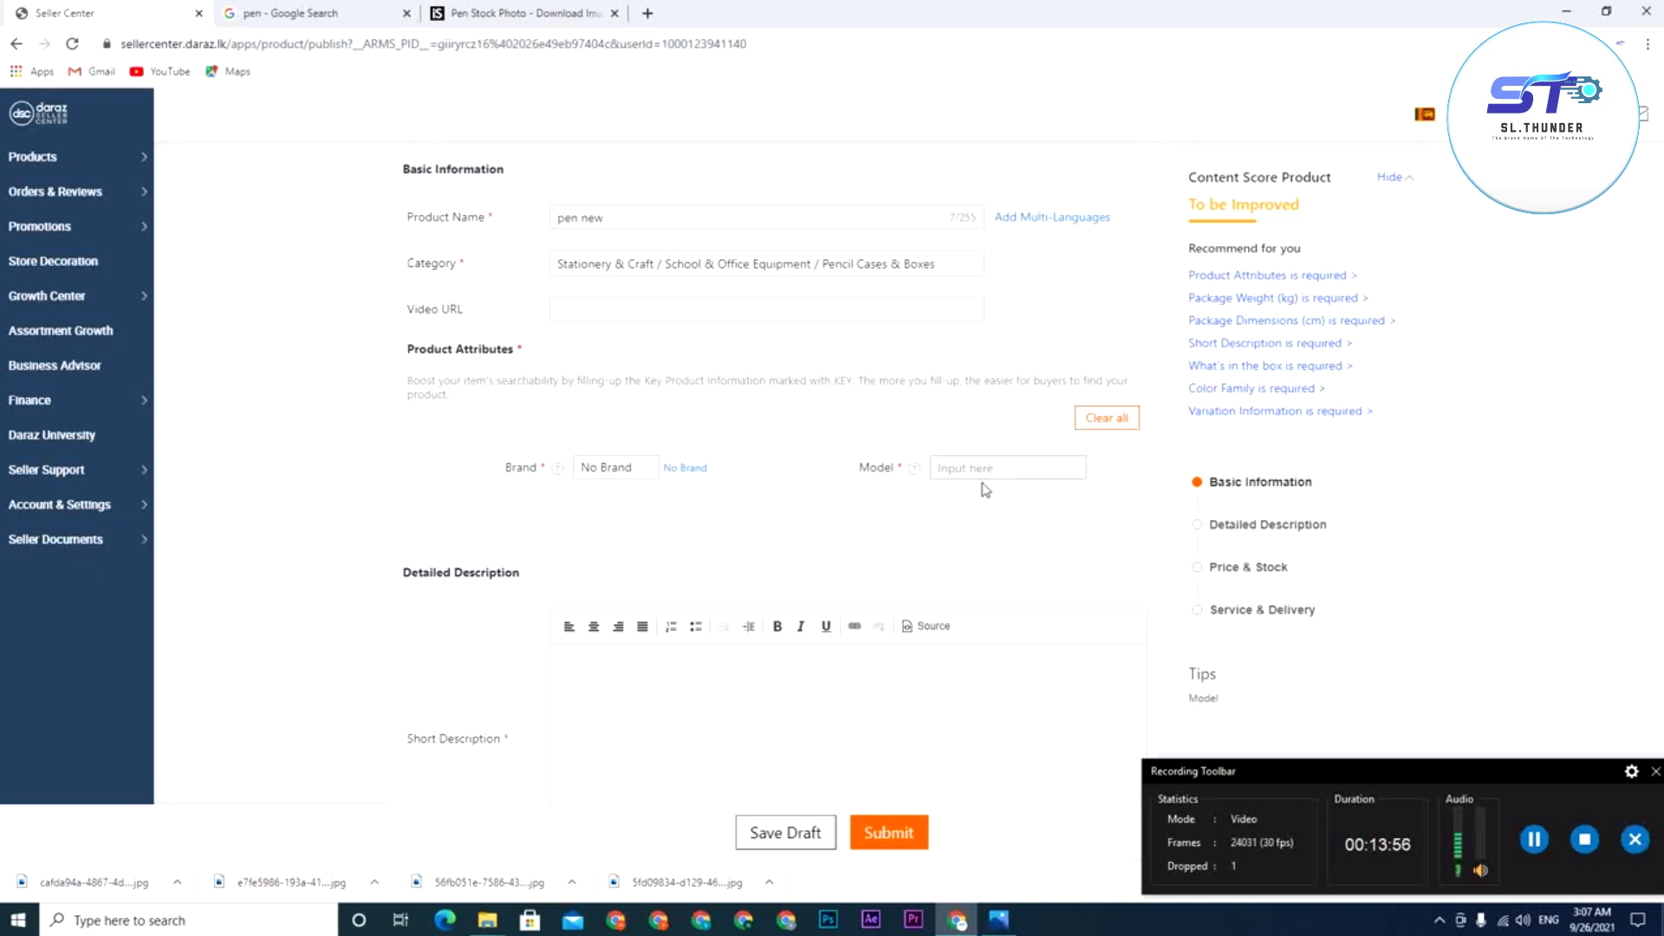
text(pen)
click(992, 557)
- Place the caret in the Short Description editor and dismiss its context menu
scroll(687, 543, down, 2)
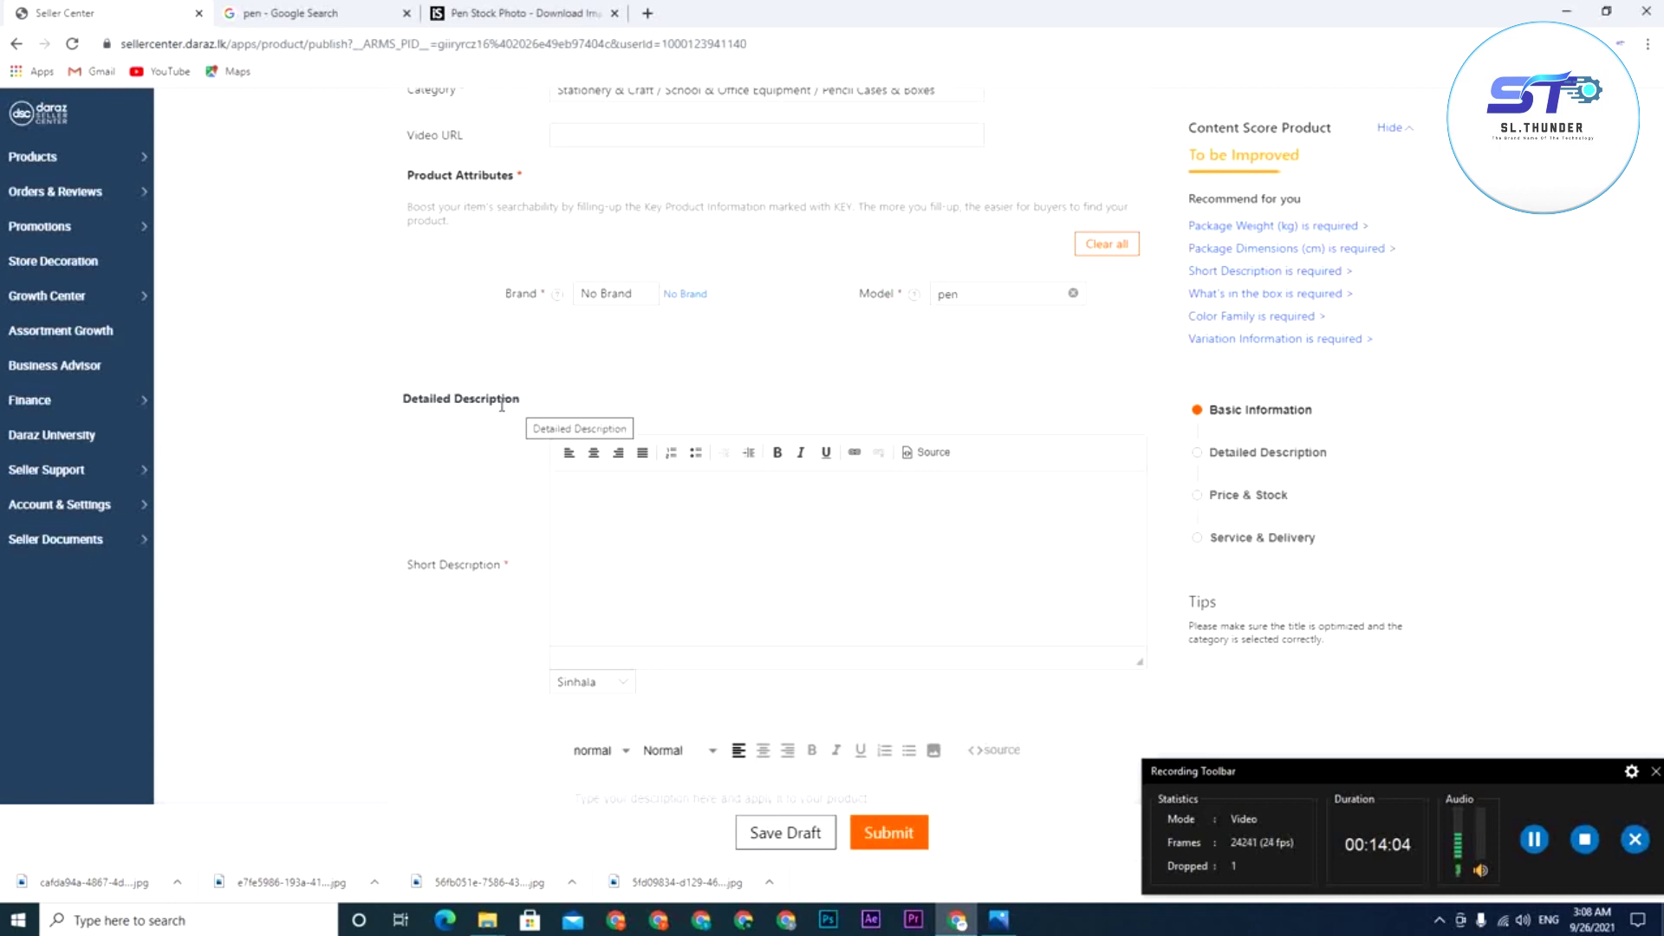
click(656, 586)
right_click(625, 509)
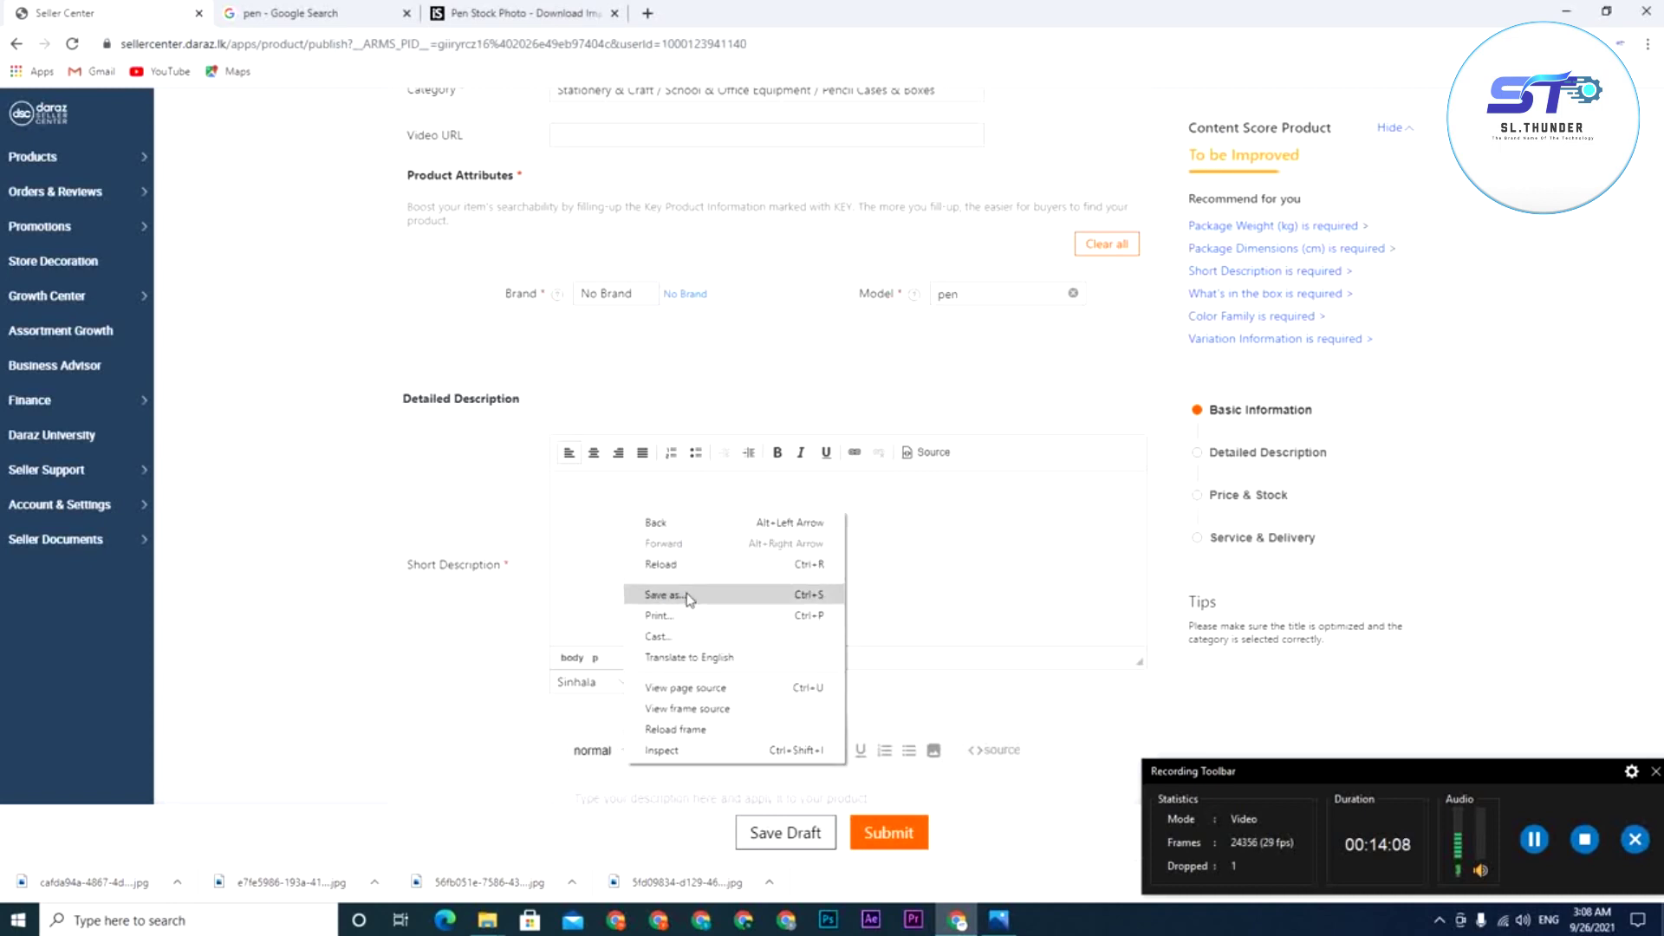
click(618, 606)
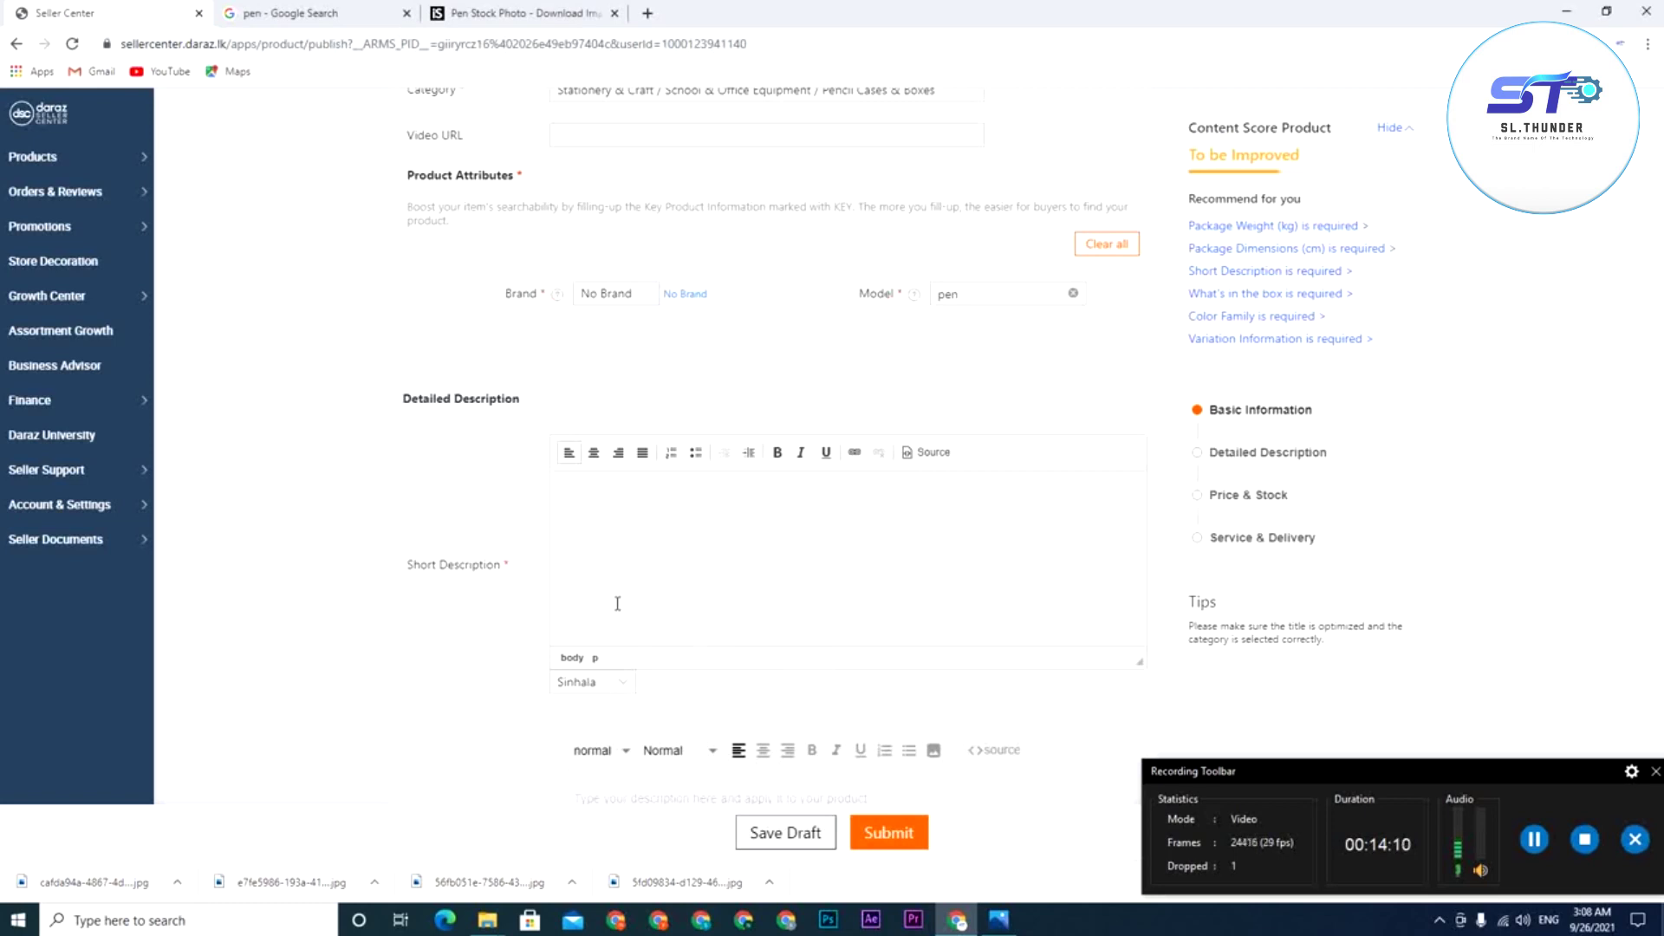
- Paste the iStock image details (size, stock photo ID, upload date, categories) into the Short Description
key(ctrl+v)
click(643, 582)
scroll(727, 590, down, 5)
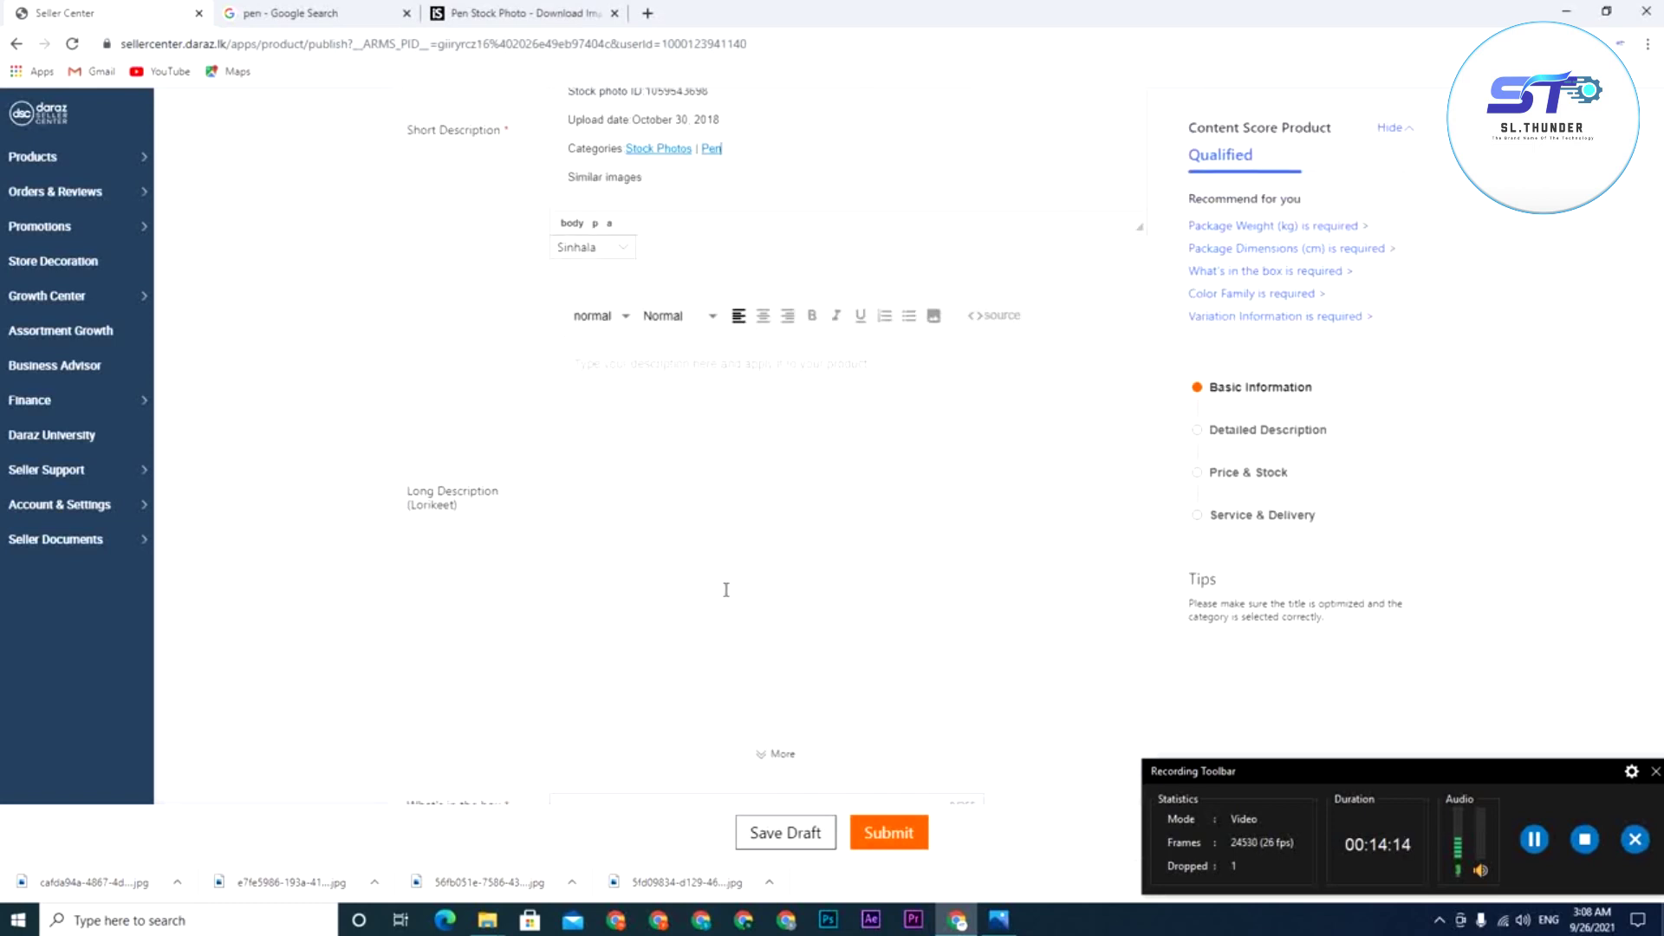
scroll(733, 587, up, 3)
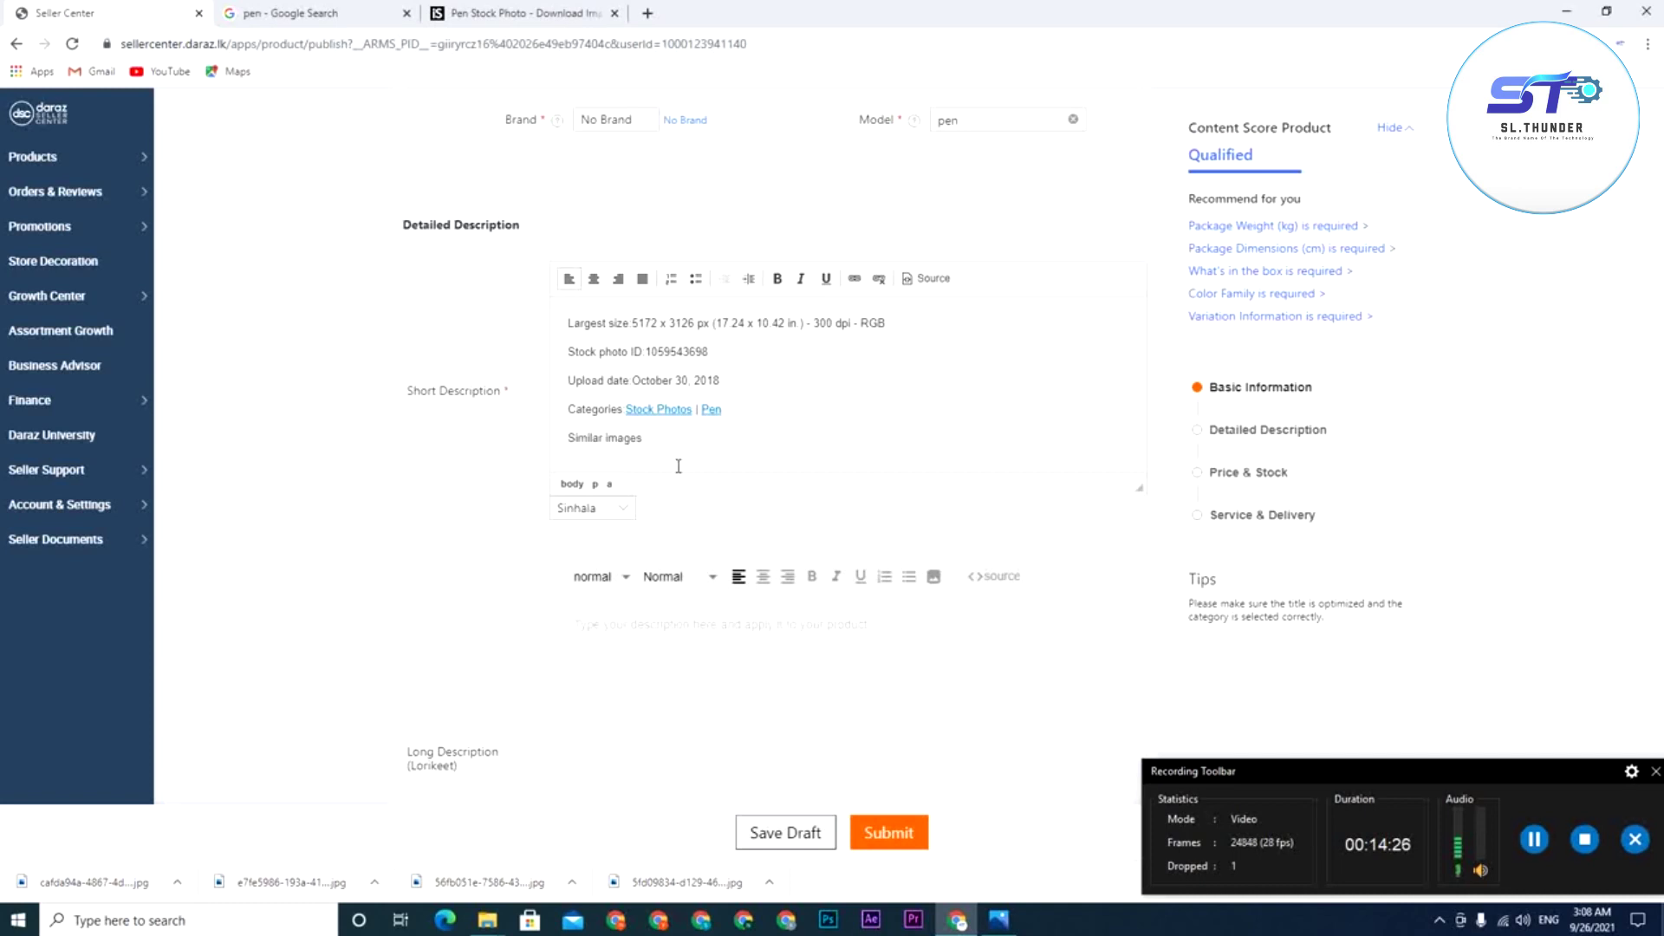
scroll(655, 552, down, 3)
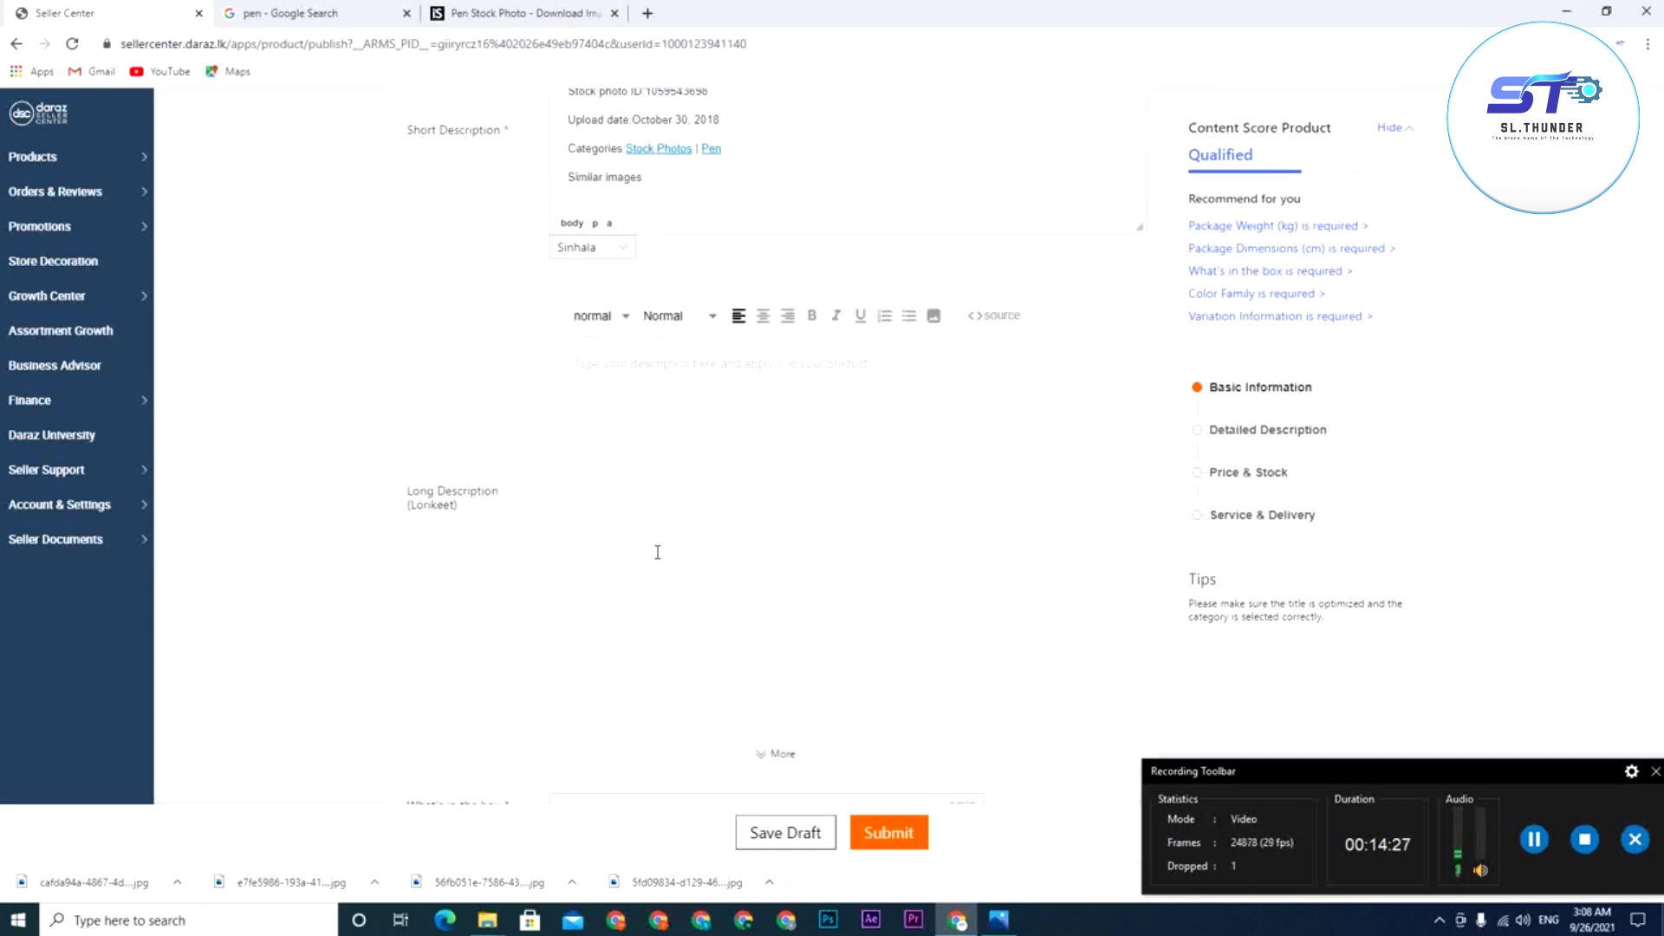
click(589, 463)
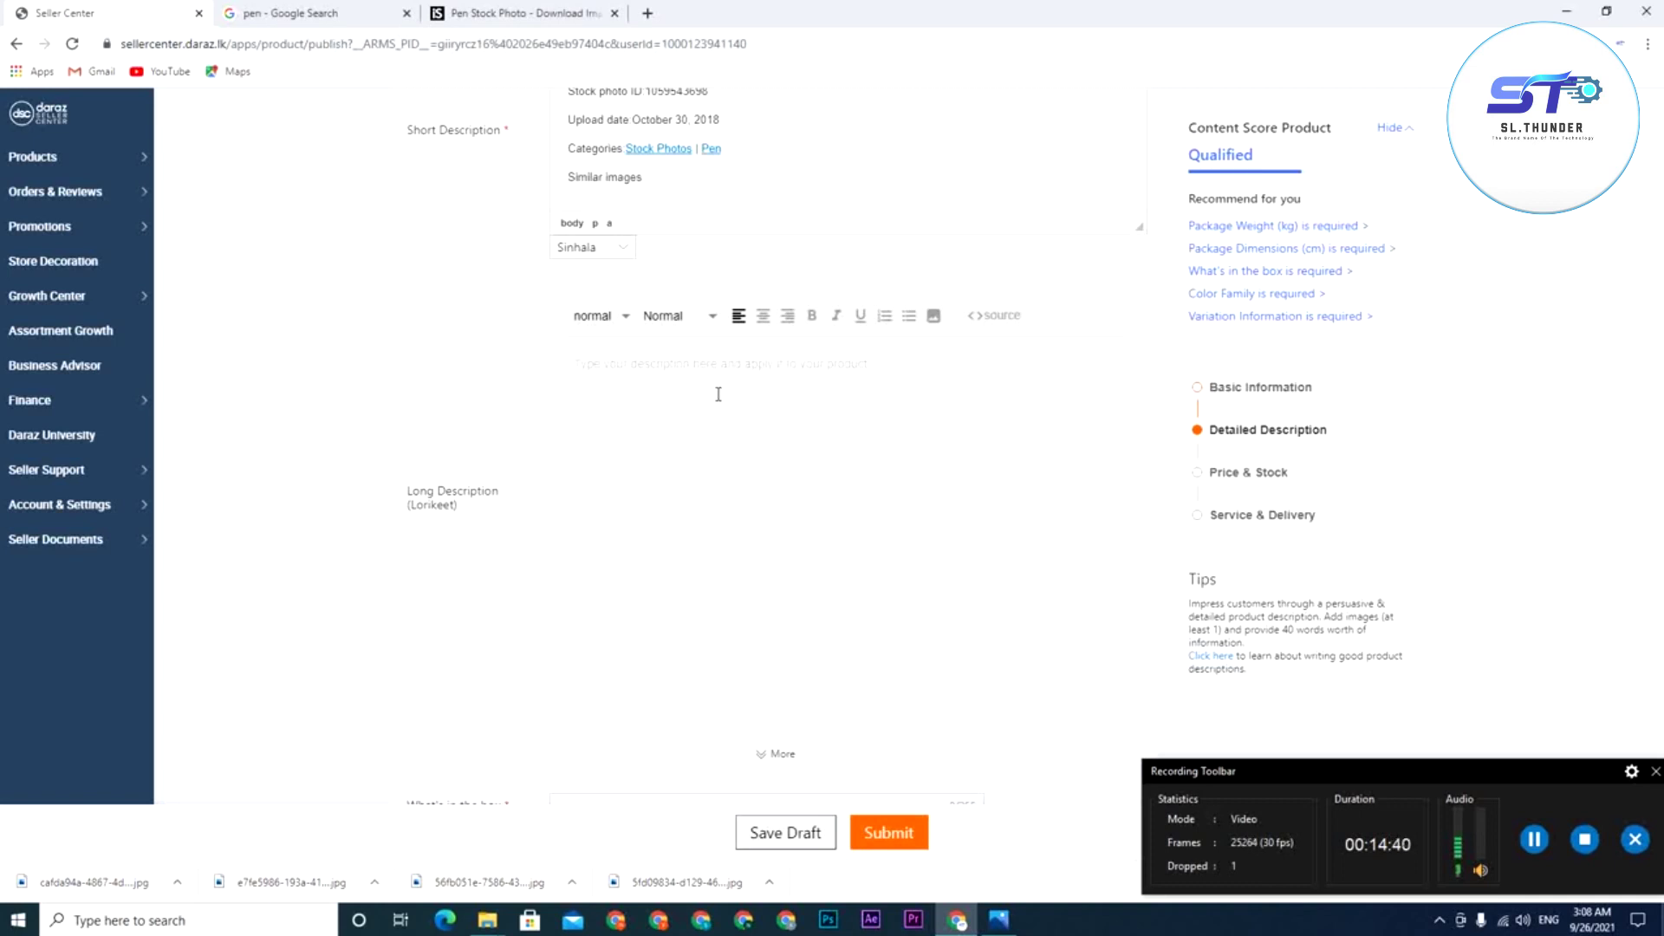
scroll(719, 394, down, 7)
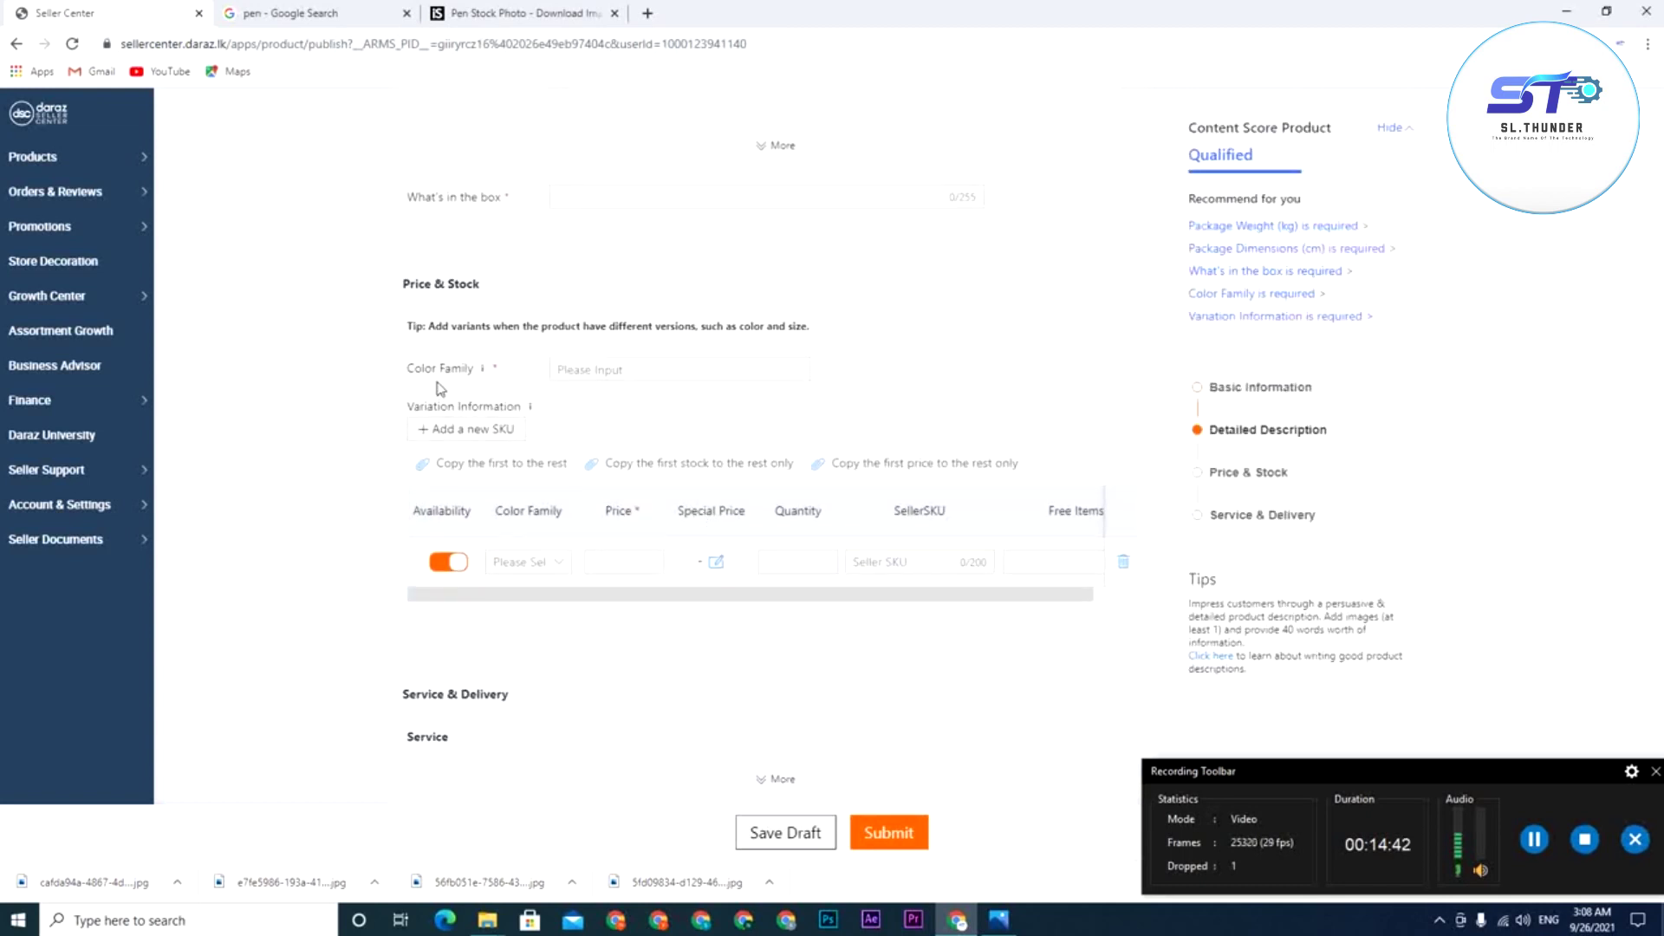
- Choose Black from the Color Family dropdown in the Price & Stock section
click(559, 371)
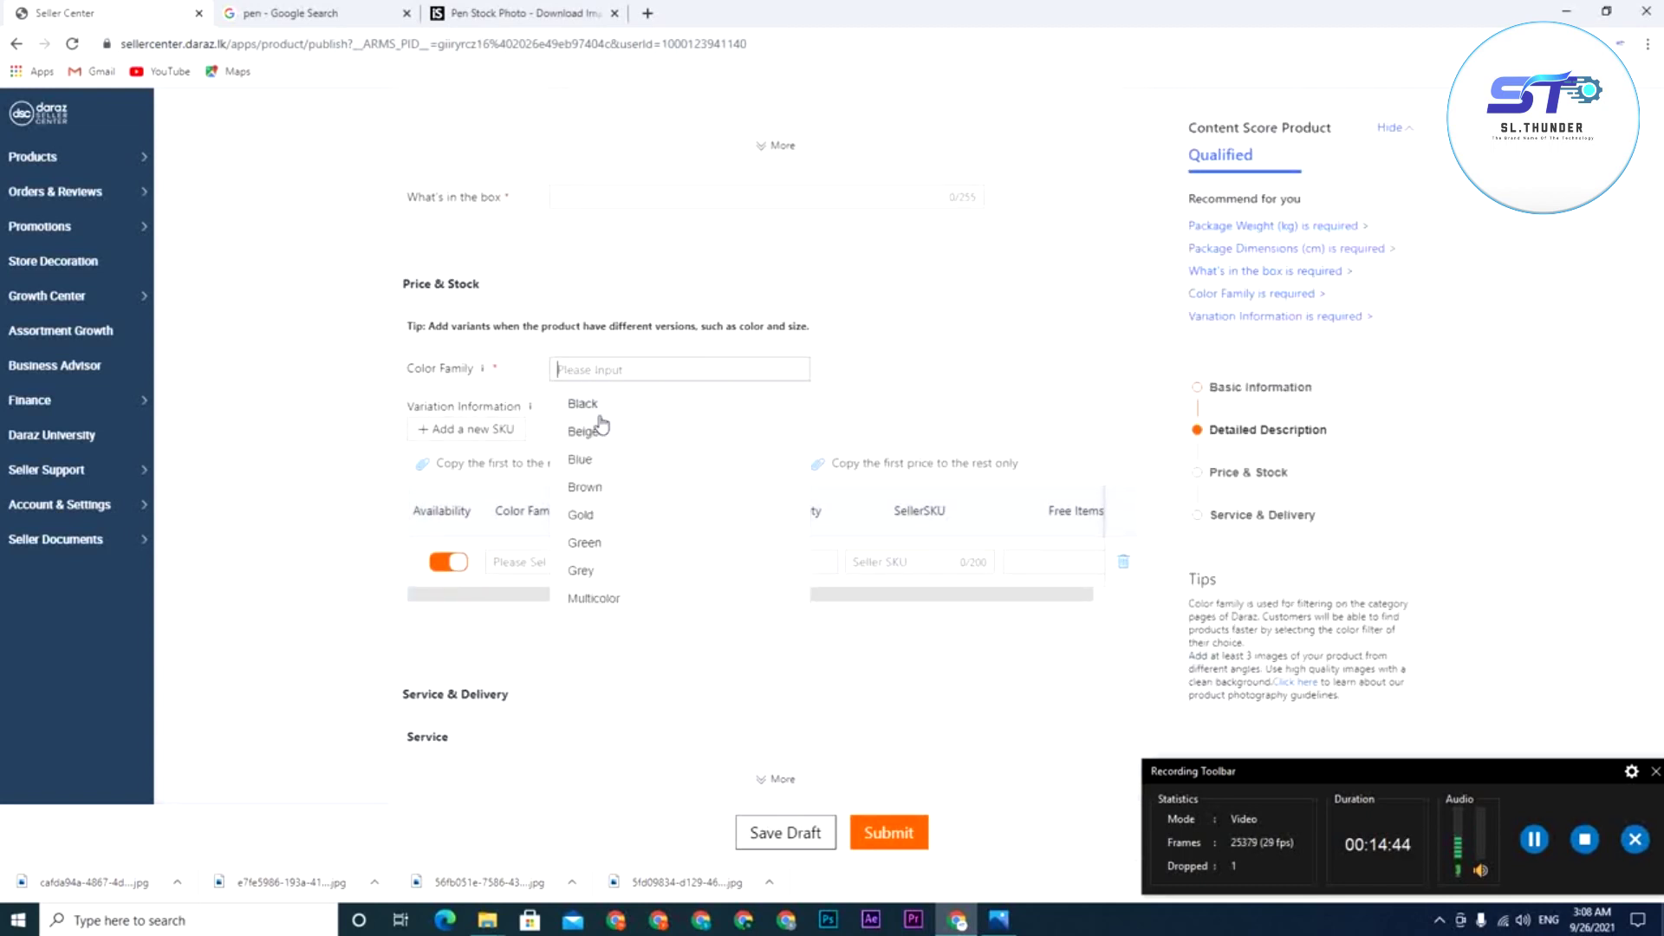
click(520, 13)
right_click(678, 448)
key(ctrl+1)
click(612, 407)
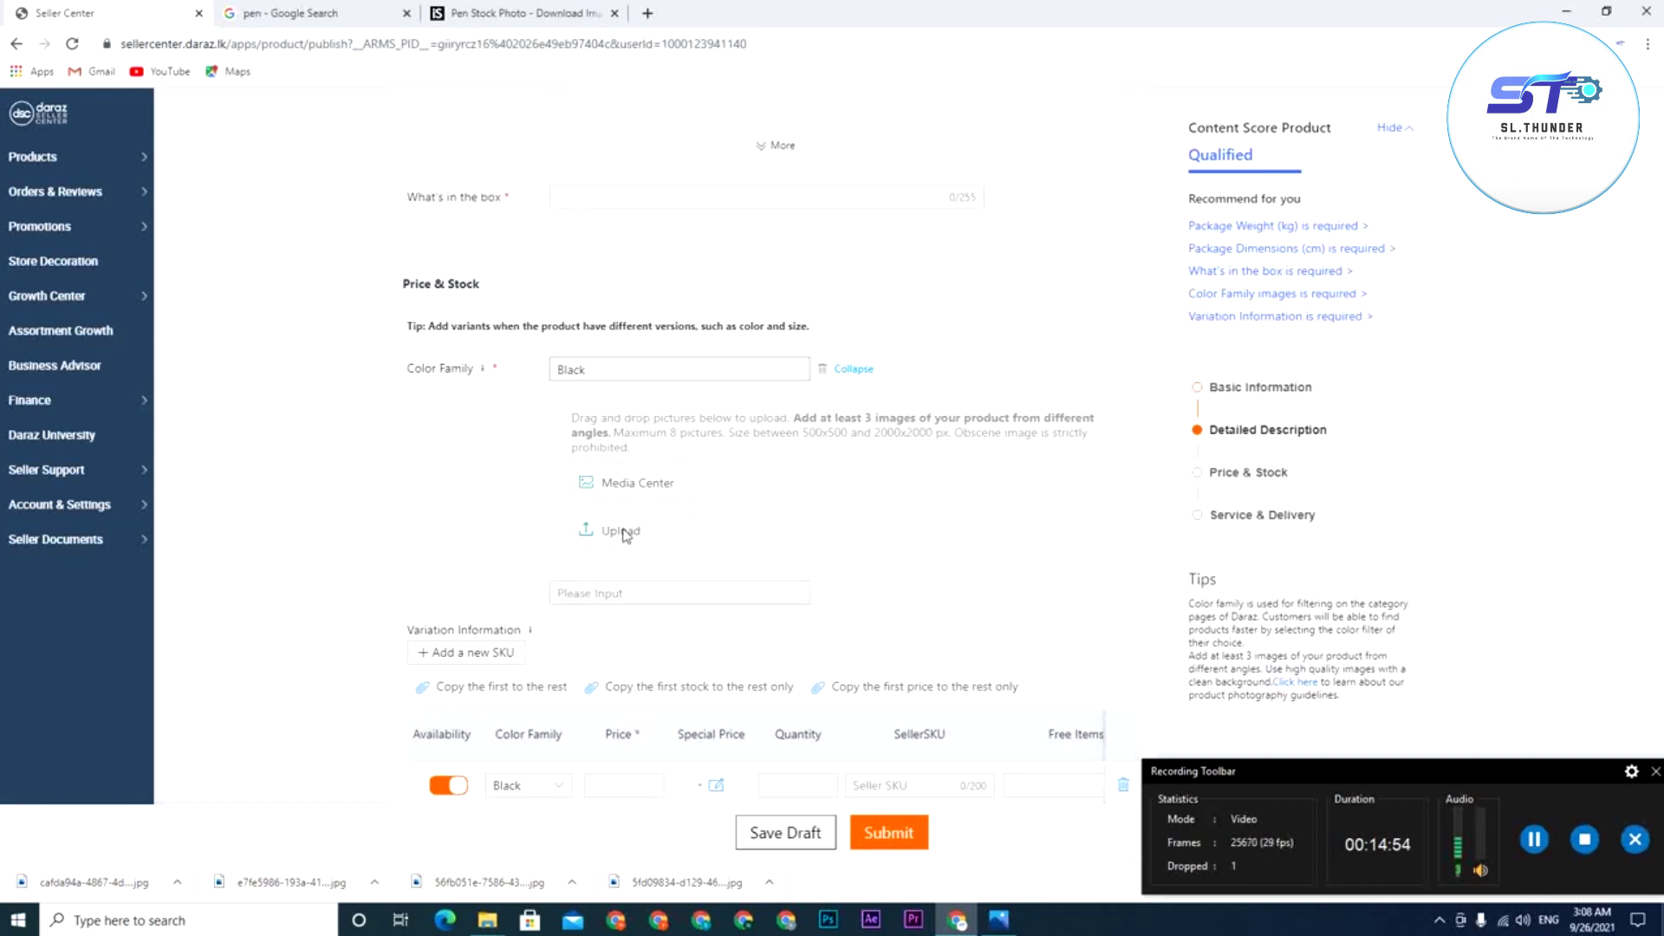
scroll(641, 520, down, 2)
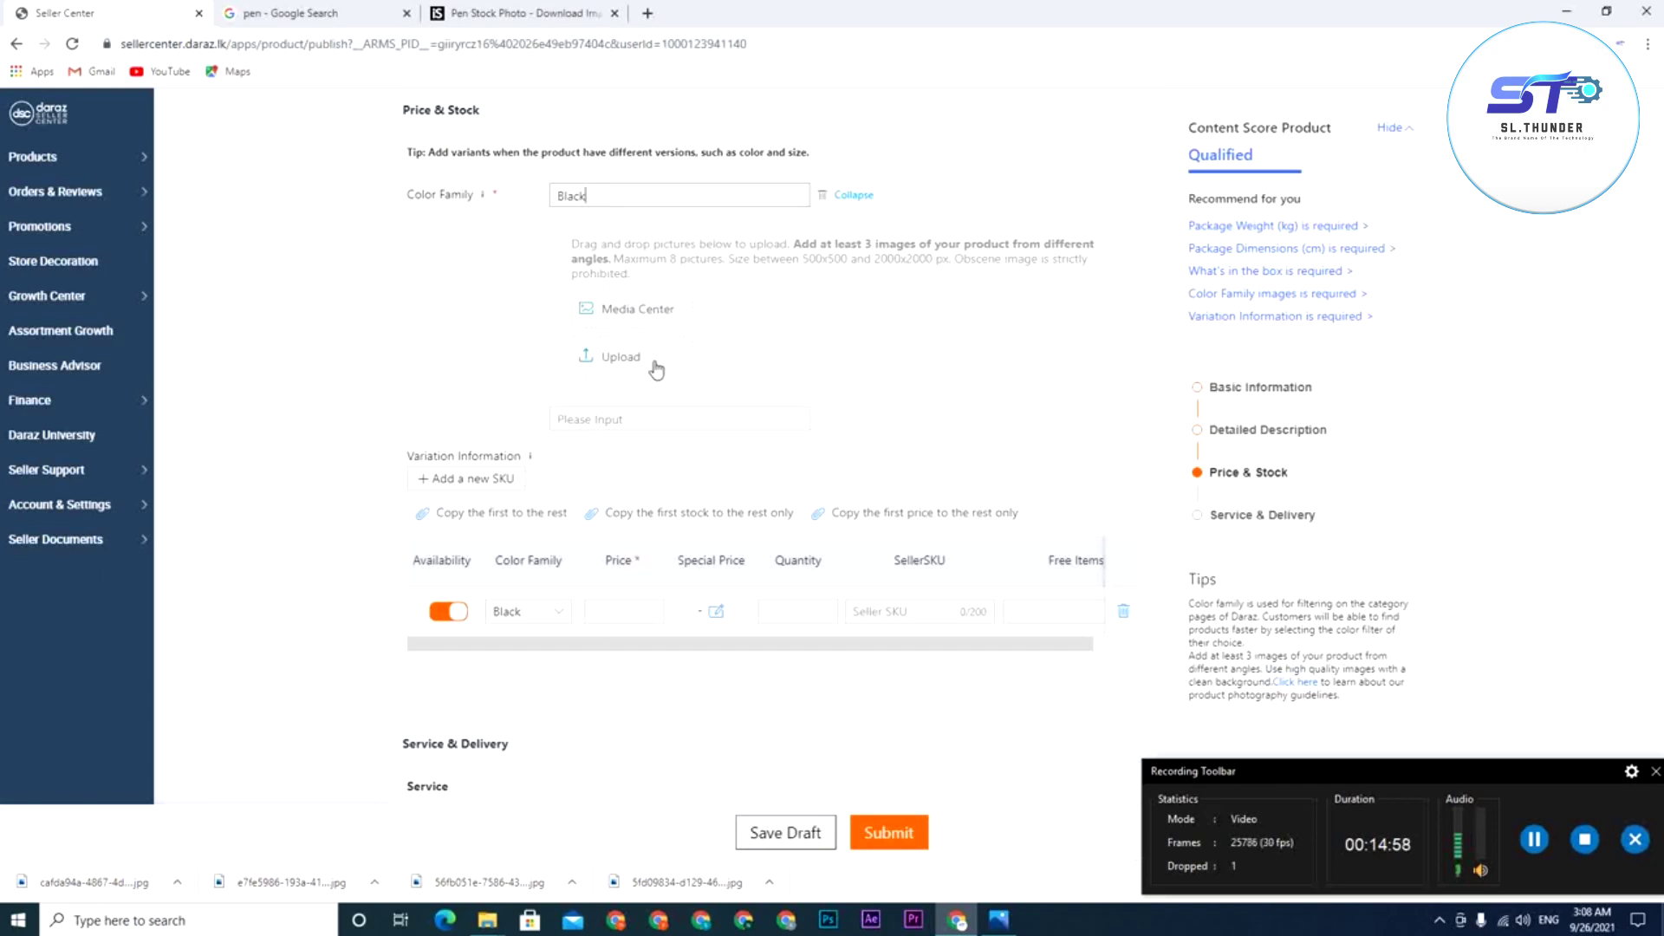
scroll(664, 391, down, 4)
scroll(670, 425, up, 5)
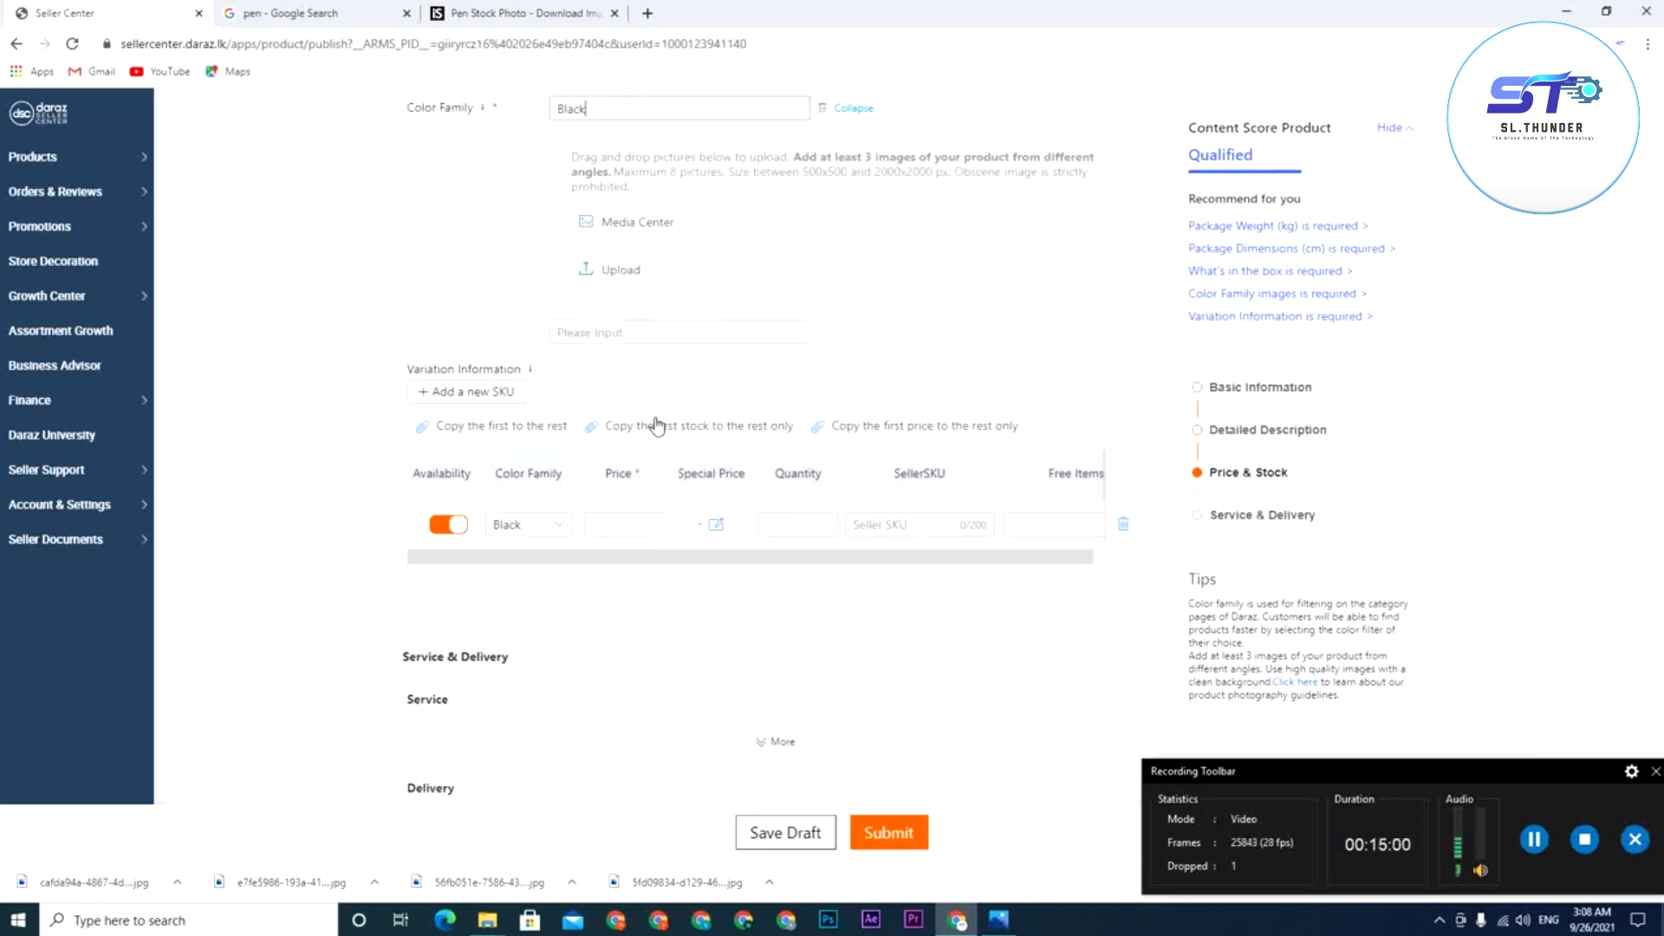
scroll(607, 338, down, 1)
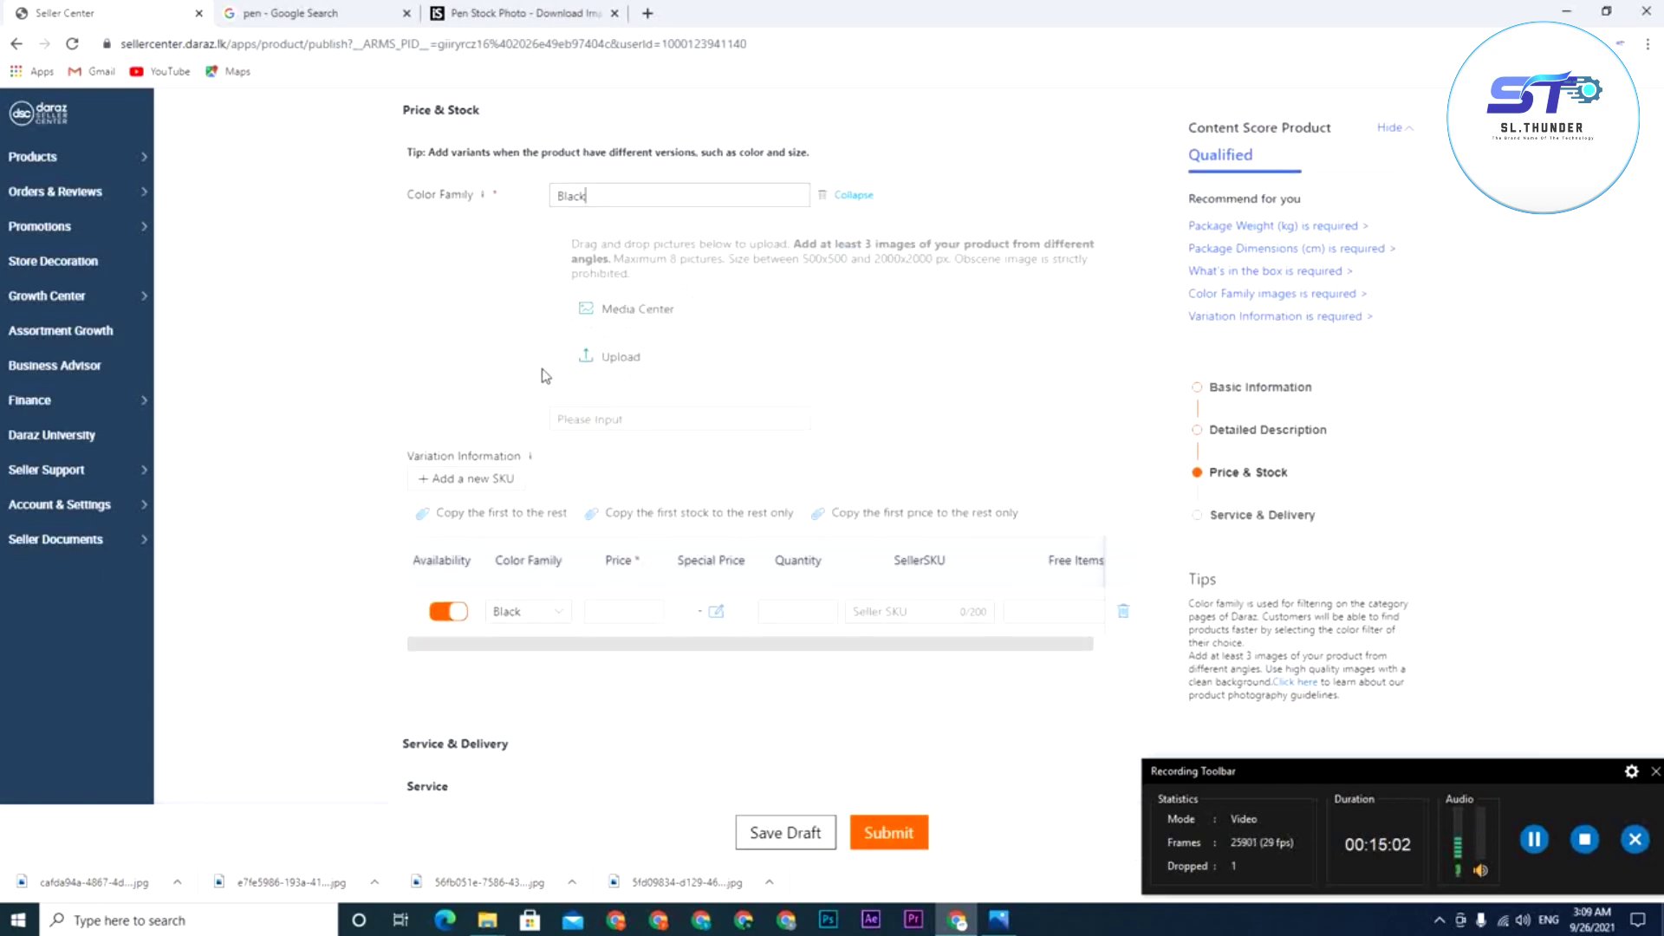
scroll(563, 537, down, 1)
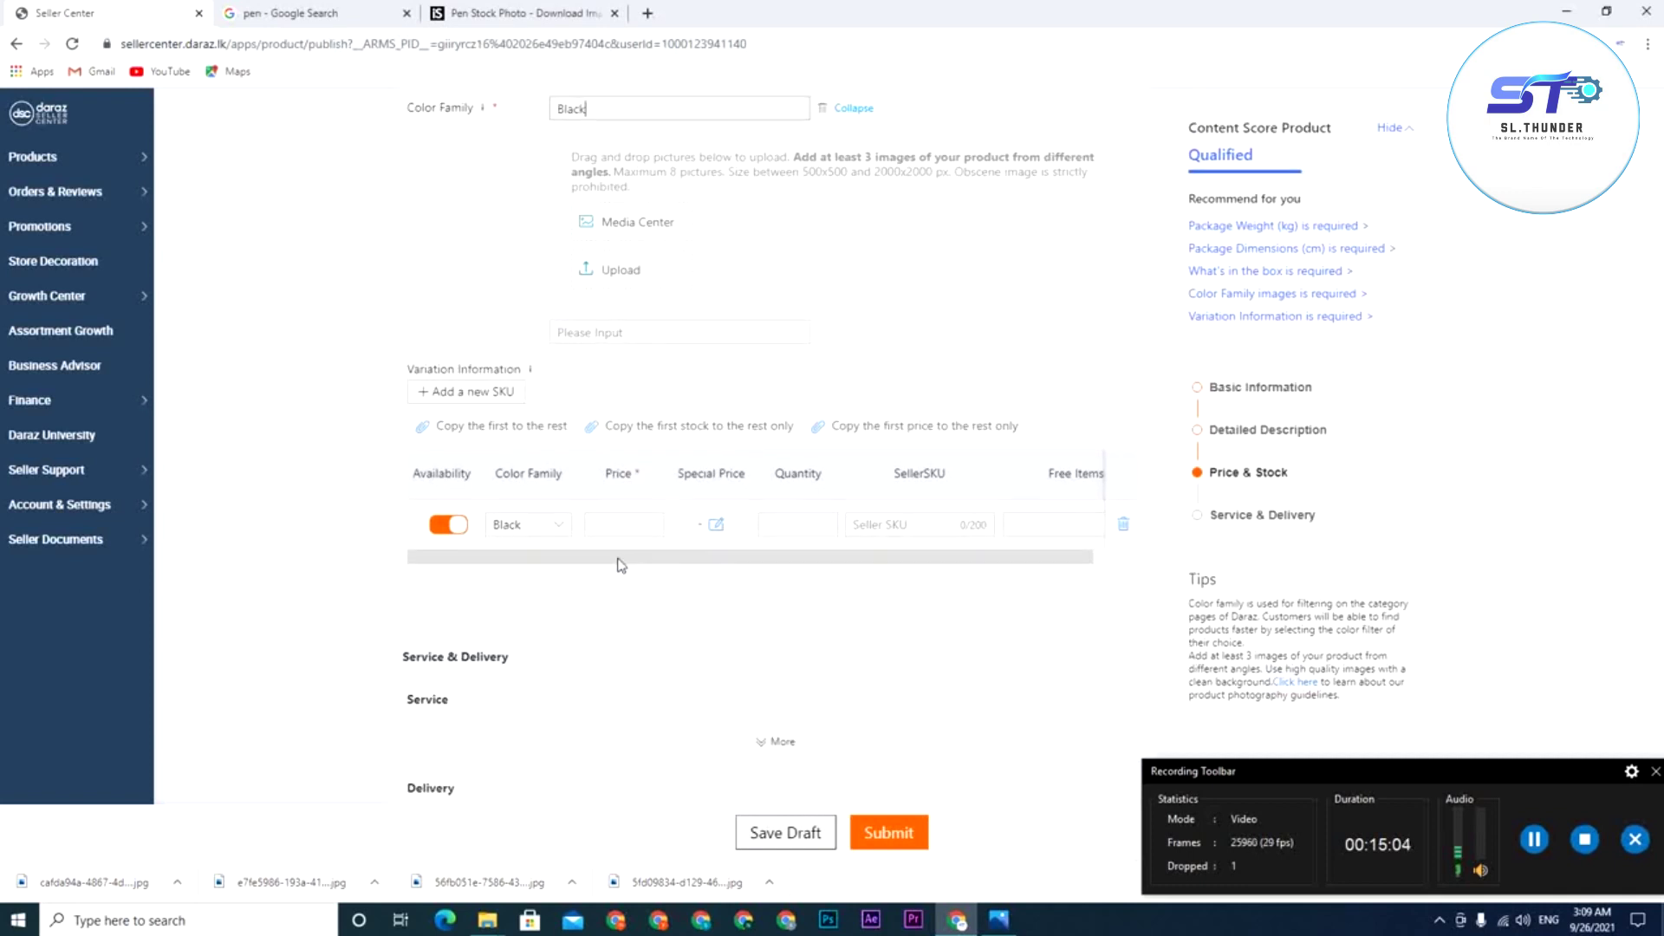
click(630, 527)
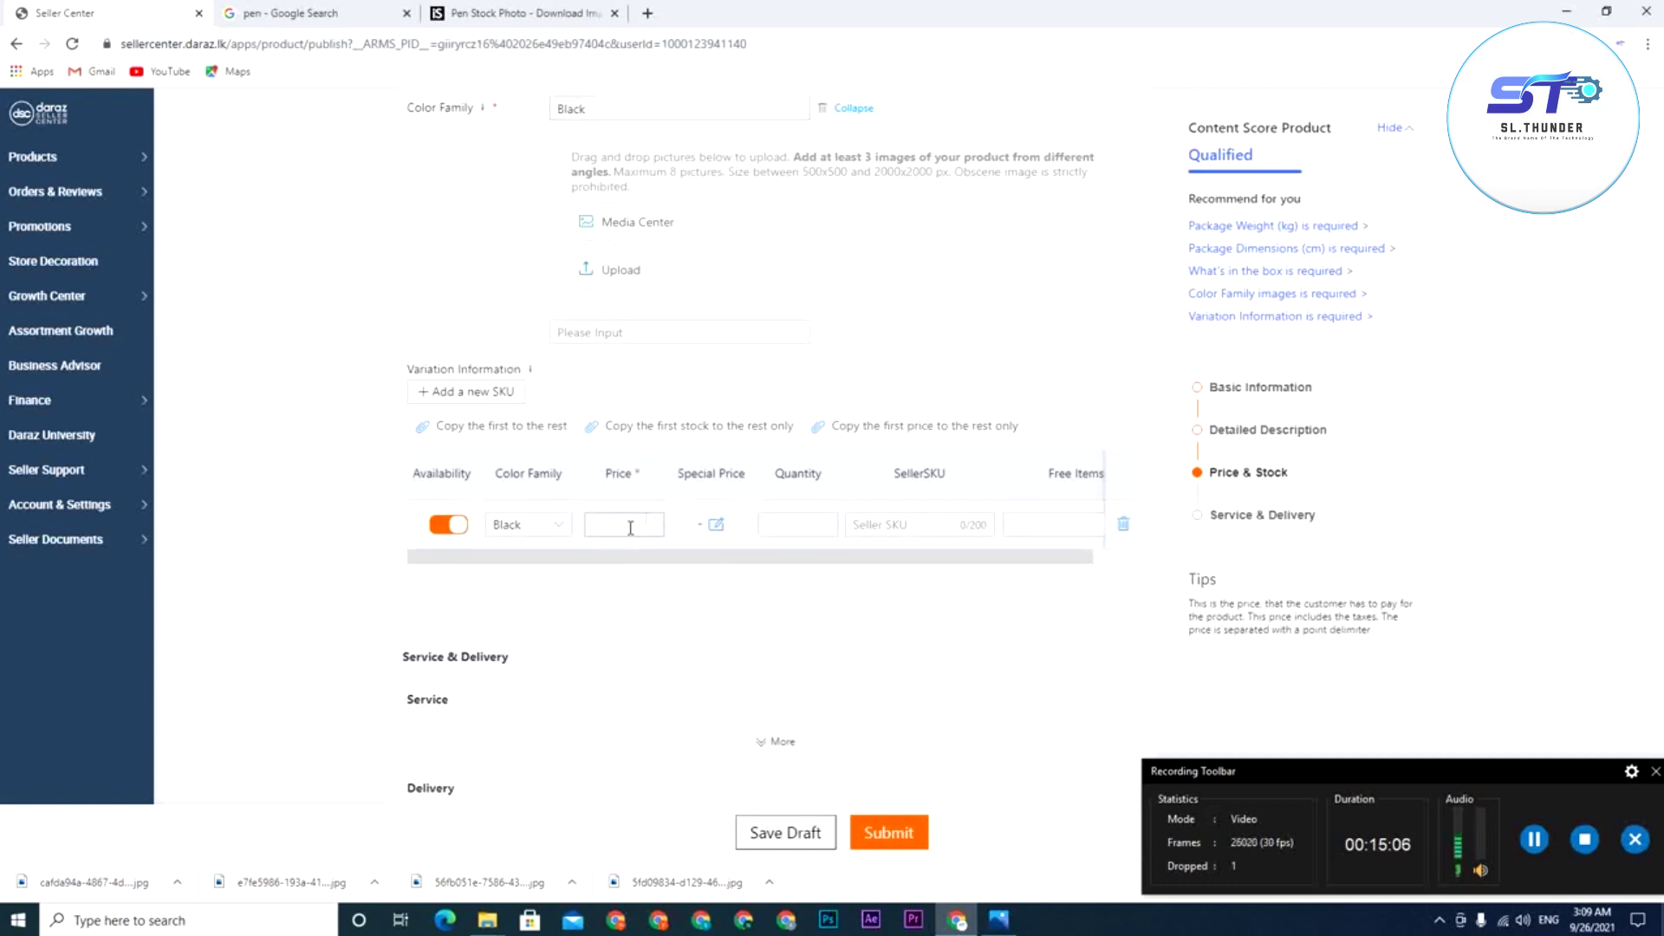
- Enter Price 150 and Quantity 20 in the Black variation row
click(645, 559)
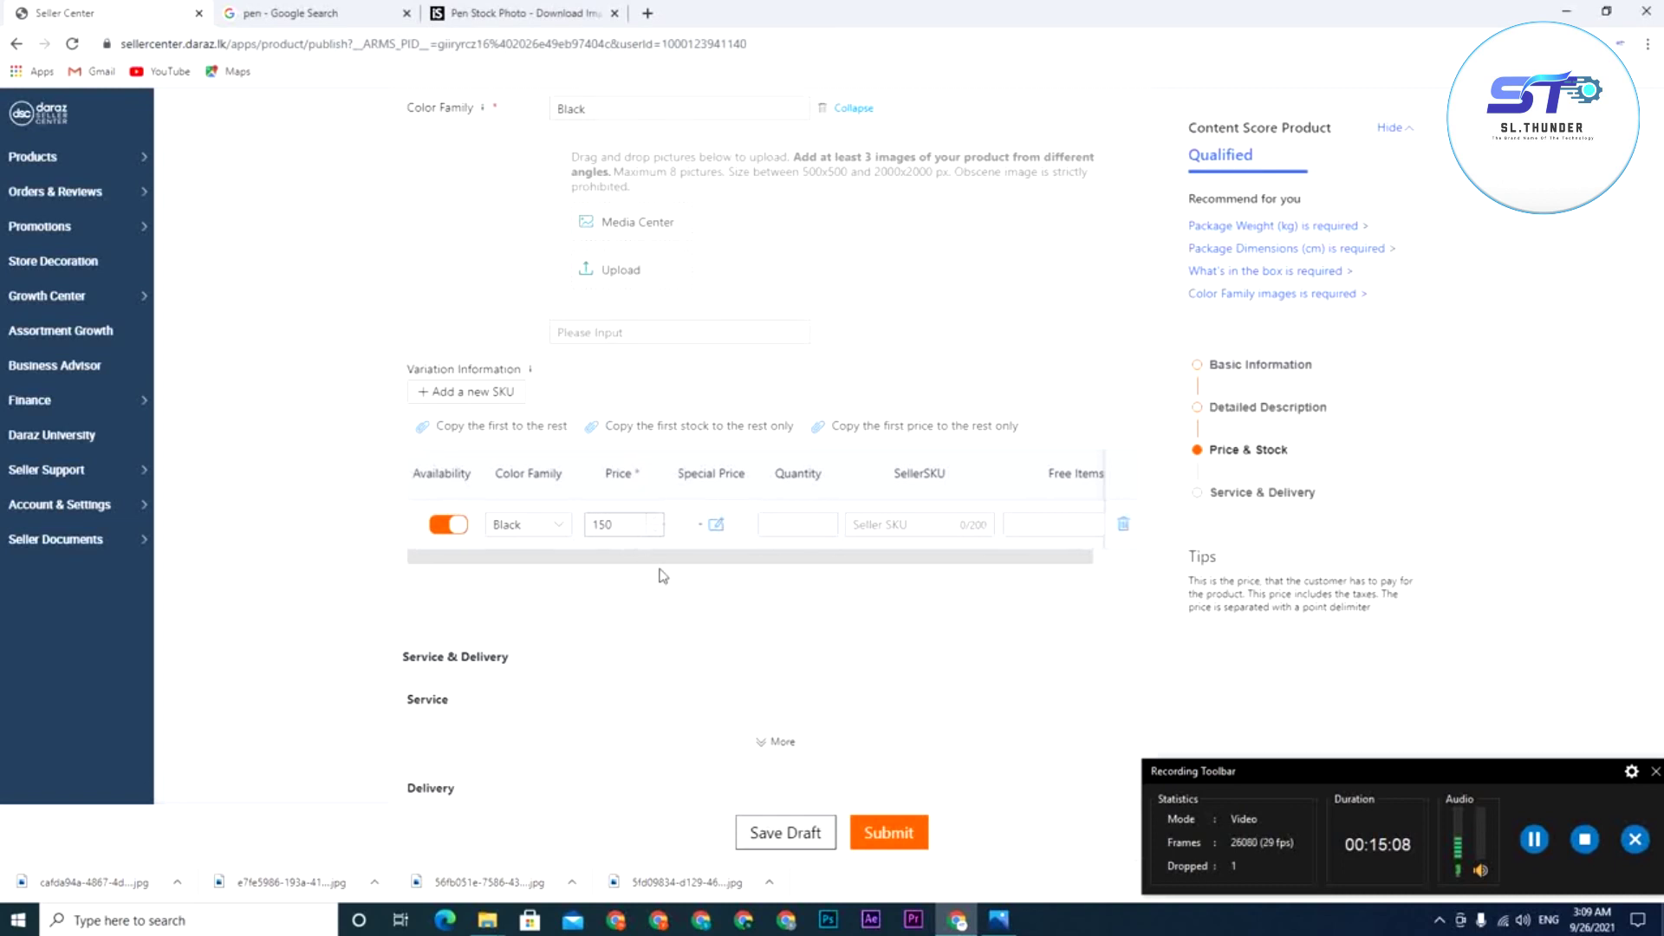
click(791, 520)
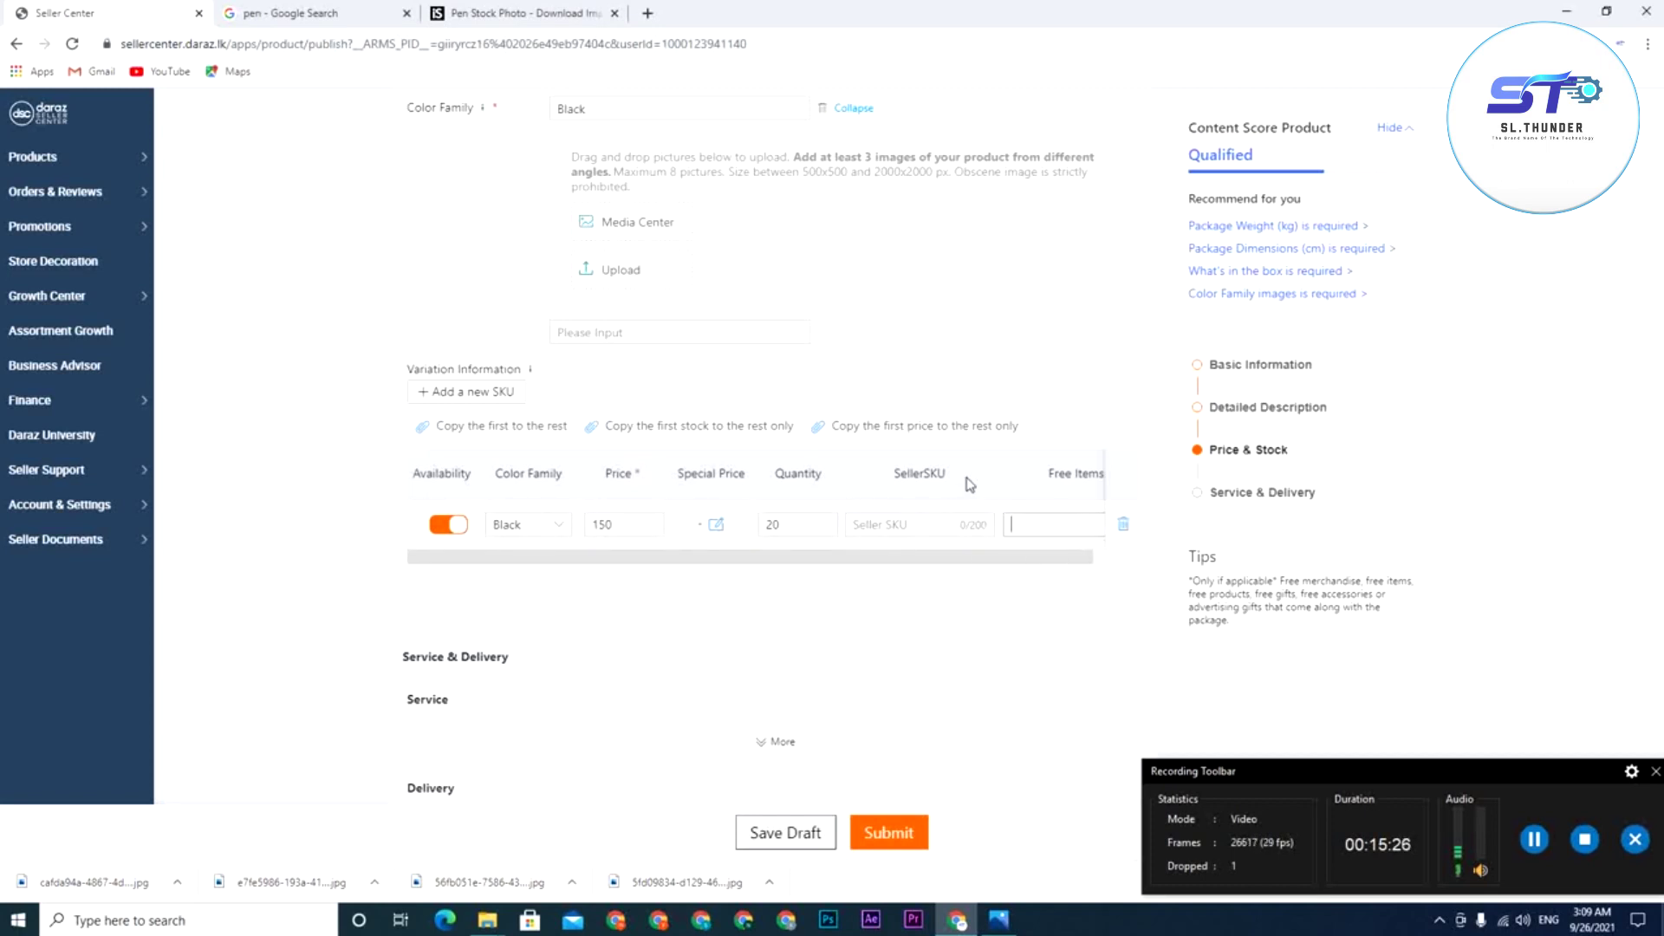
click(855, 608)
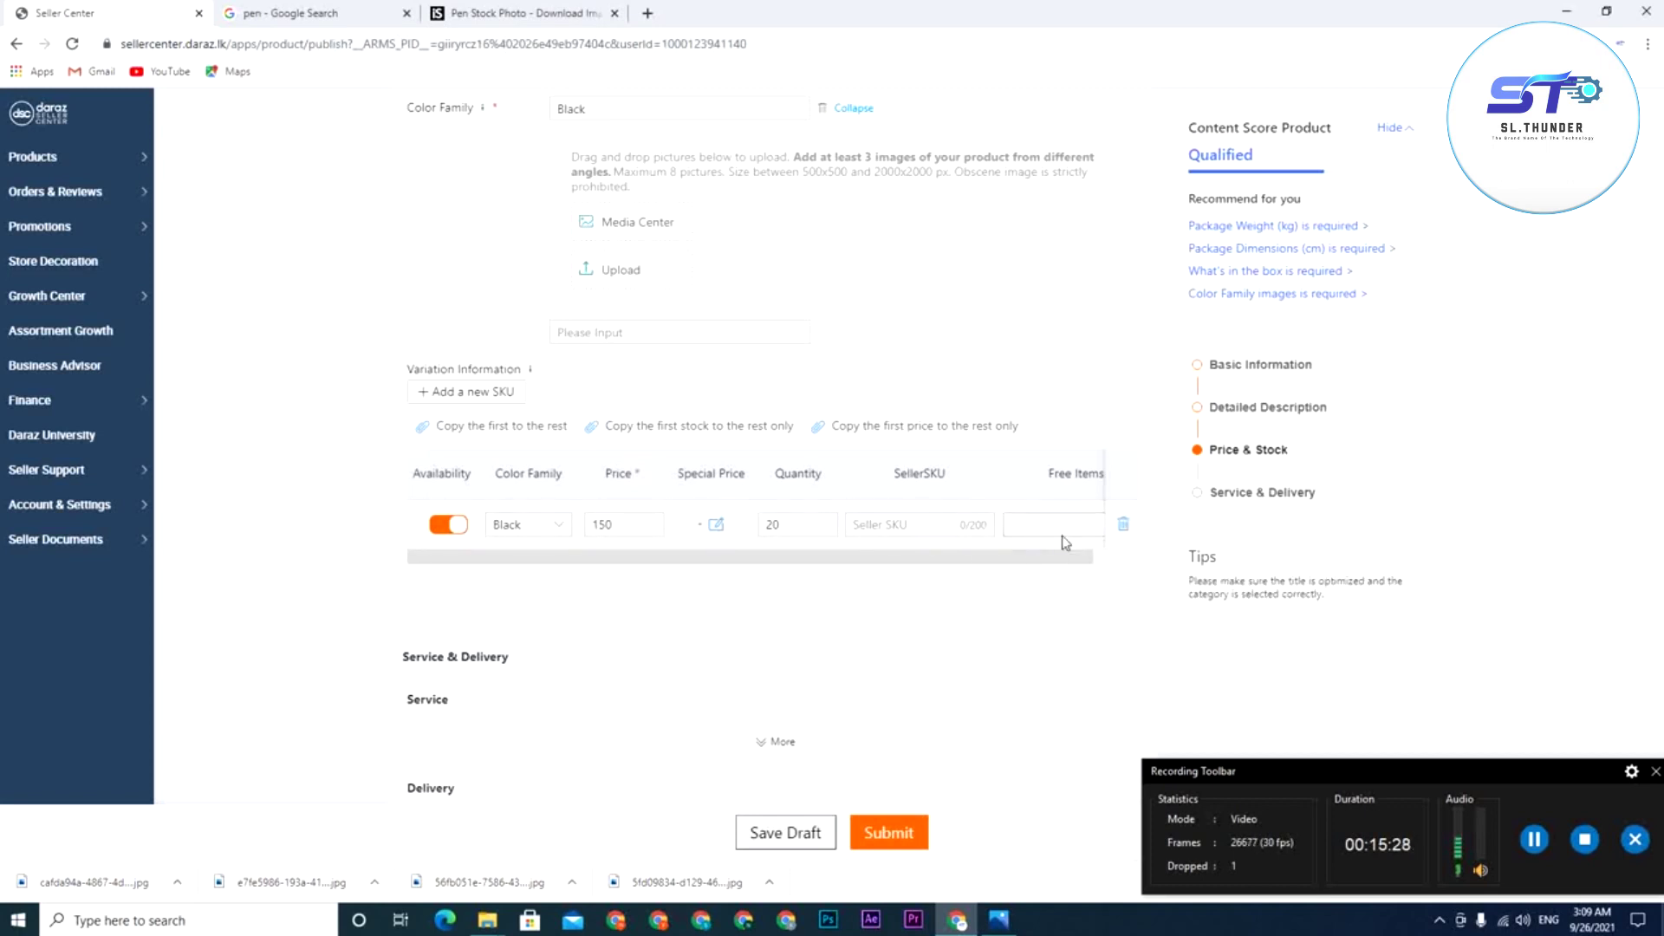
scroll(855, 609, down, 3)
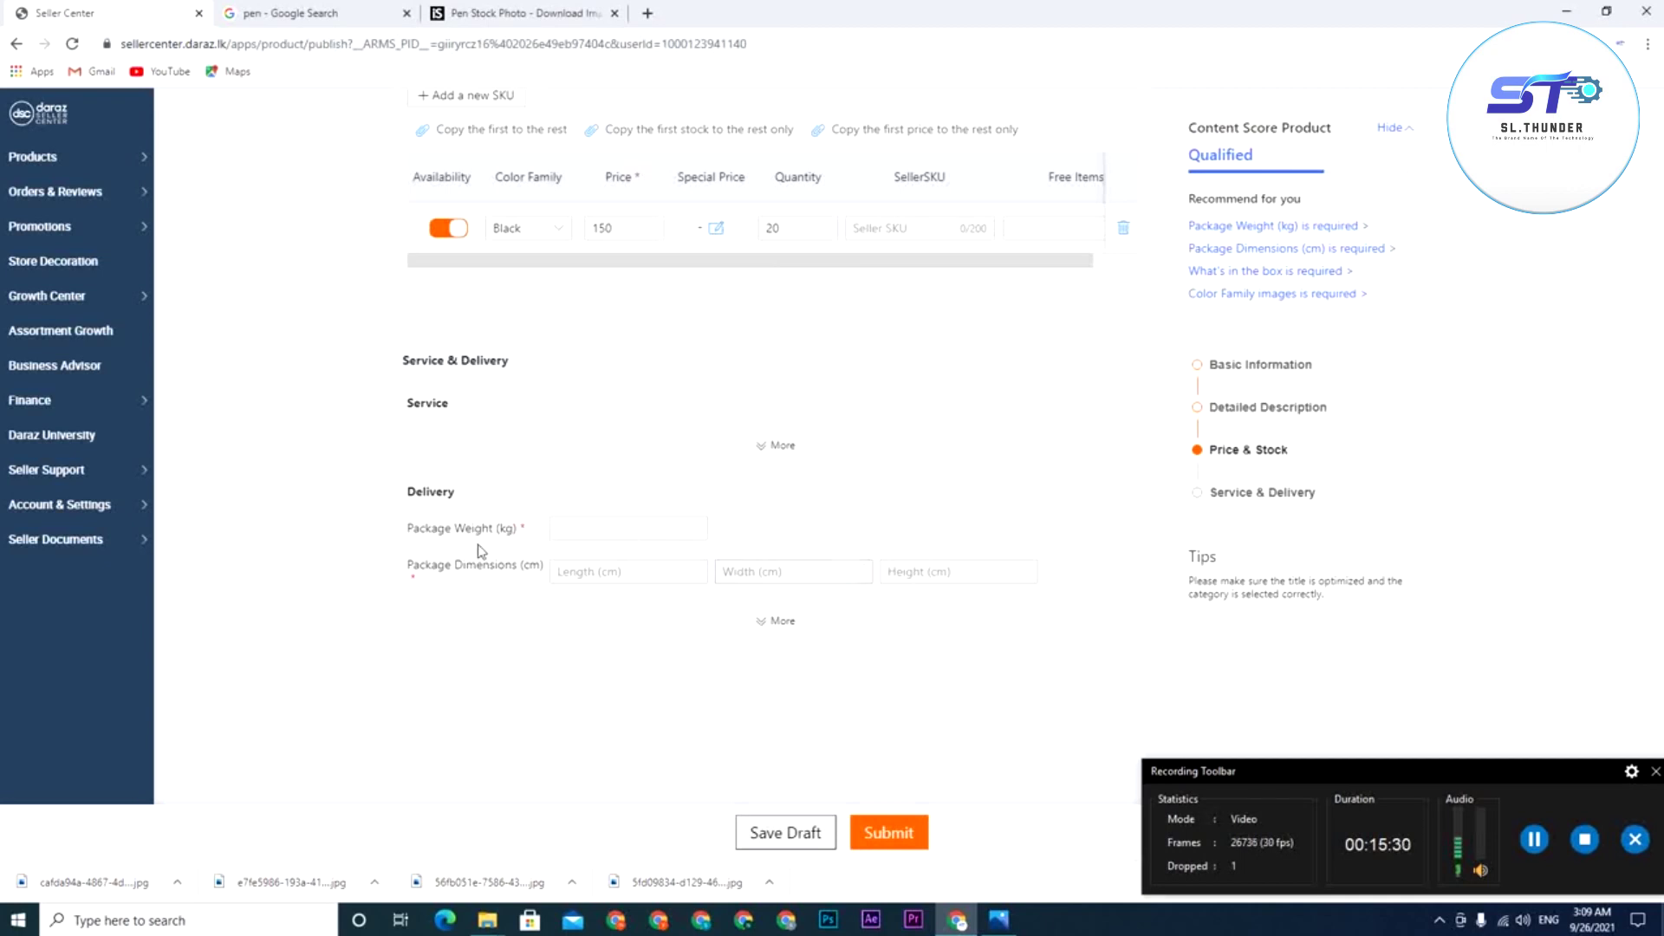
- Set the Package Weight to 0.56 kg
click(644, 532)
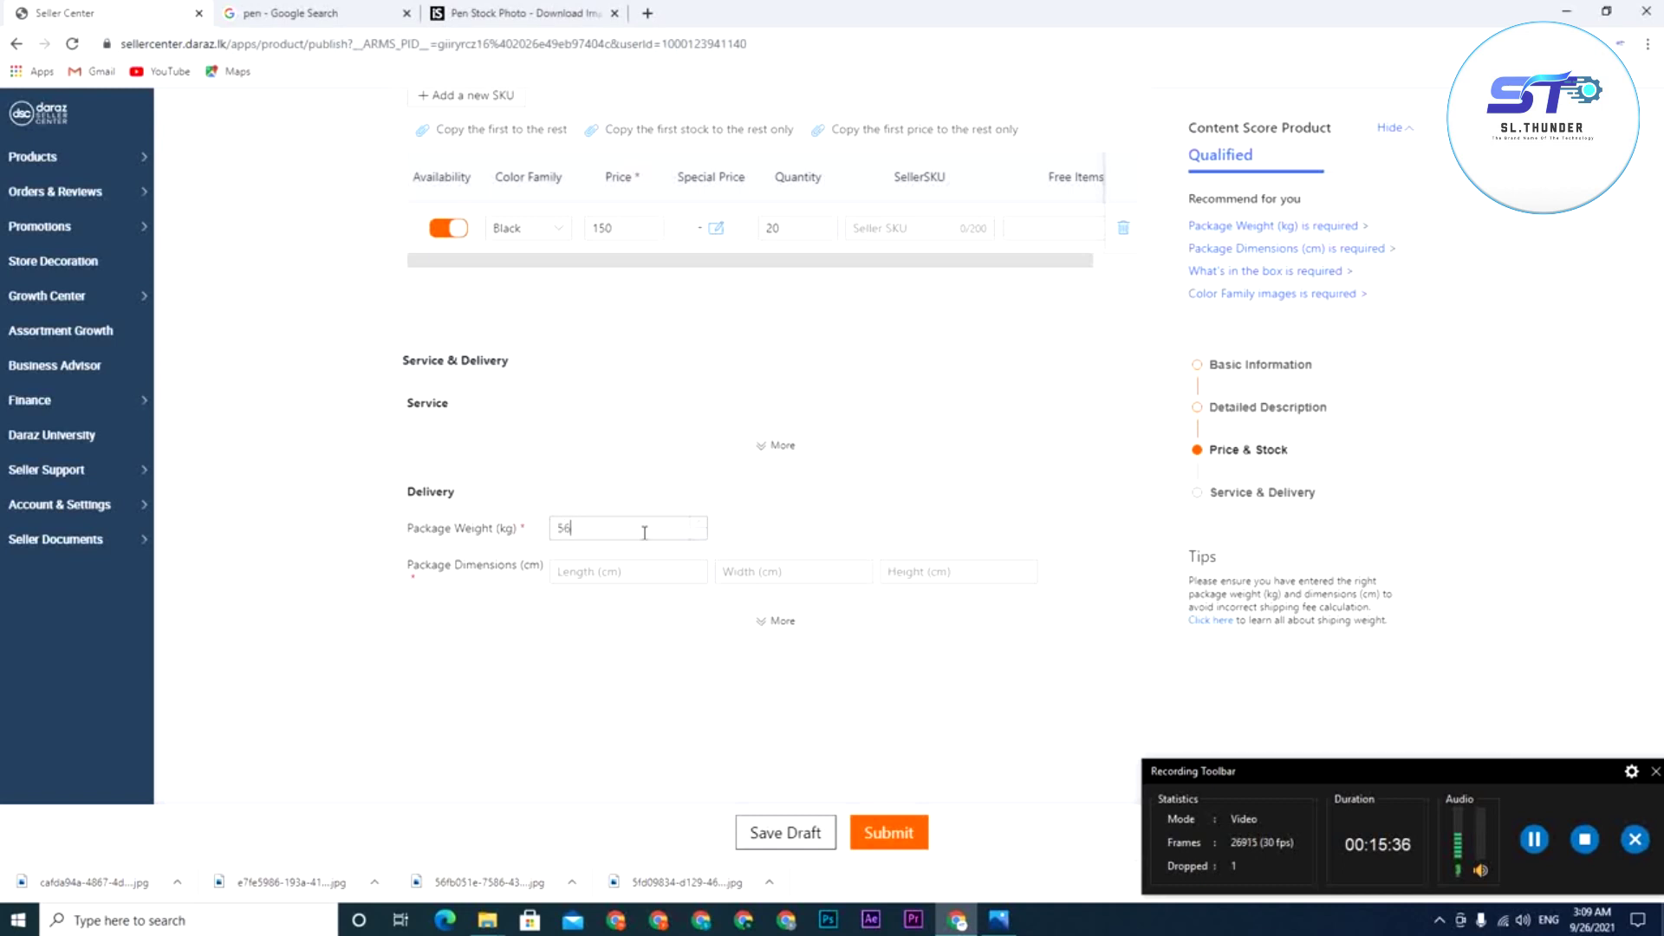
click(649, 652)
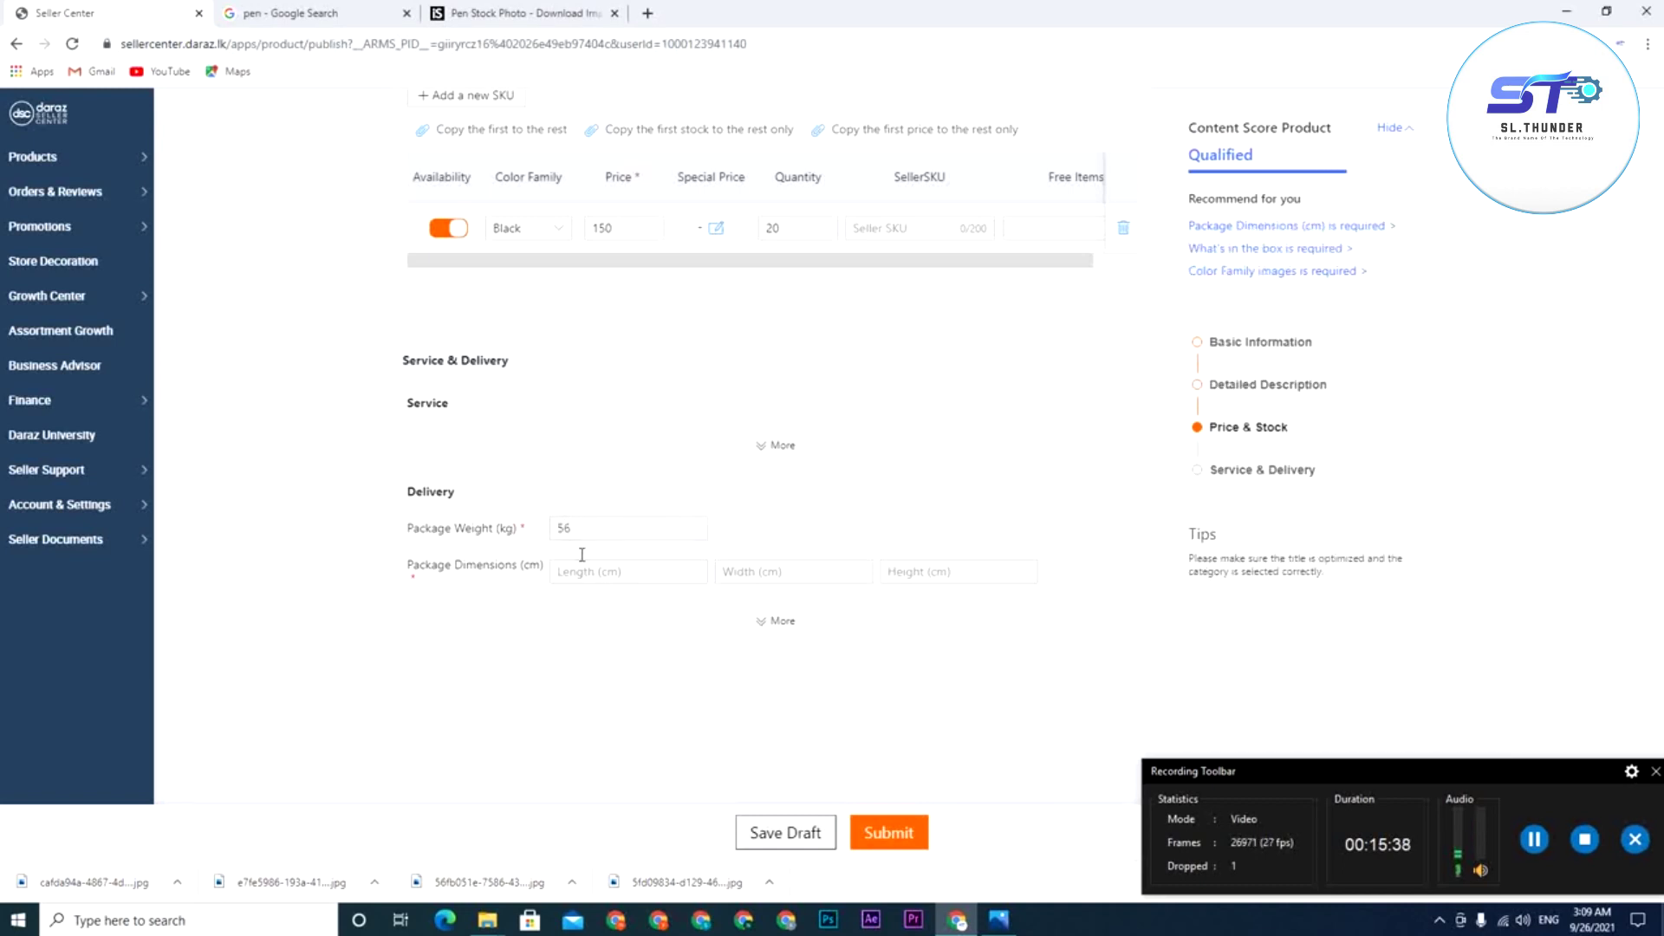
drag(633, 530, 469, 563)
text(0.56)
- Set the package dimensions to length 2, width 5 and height 2 cm
click(614, 576)
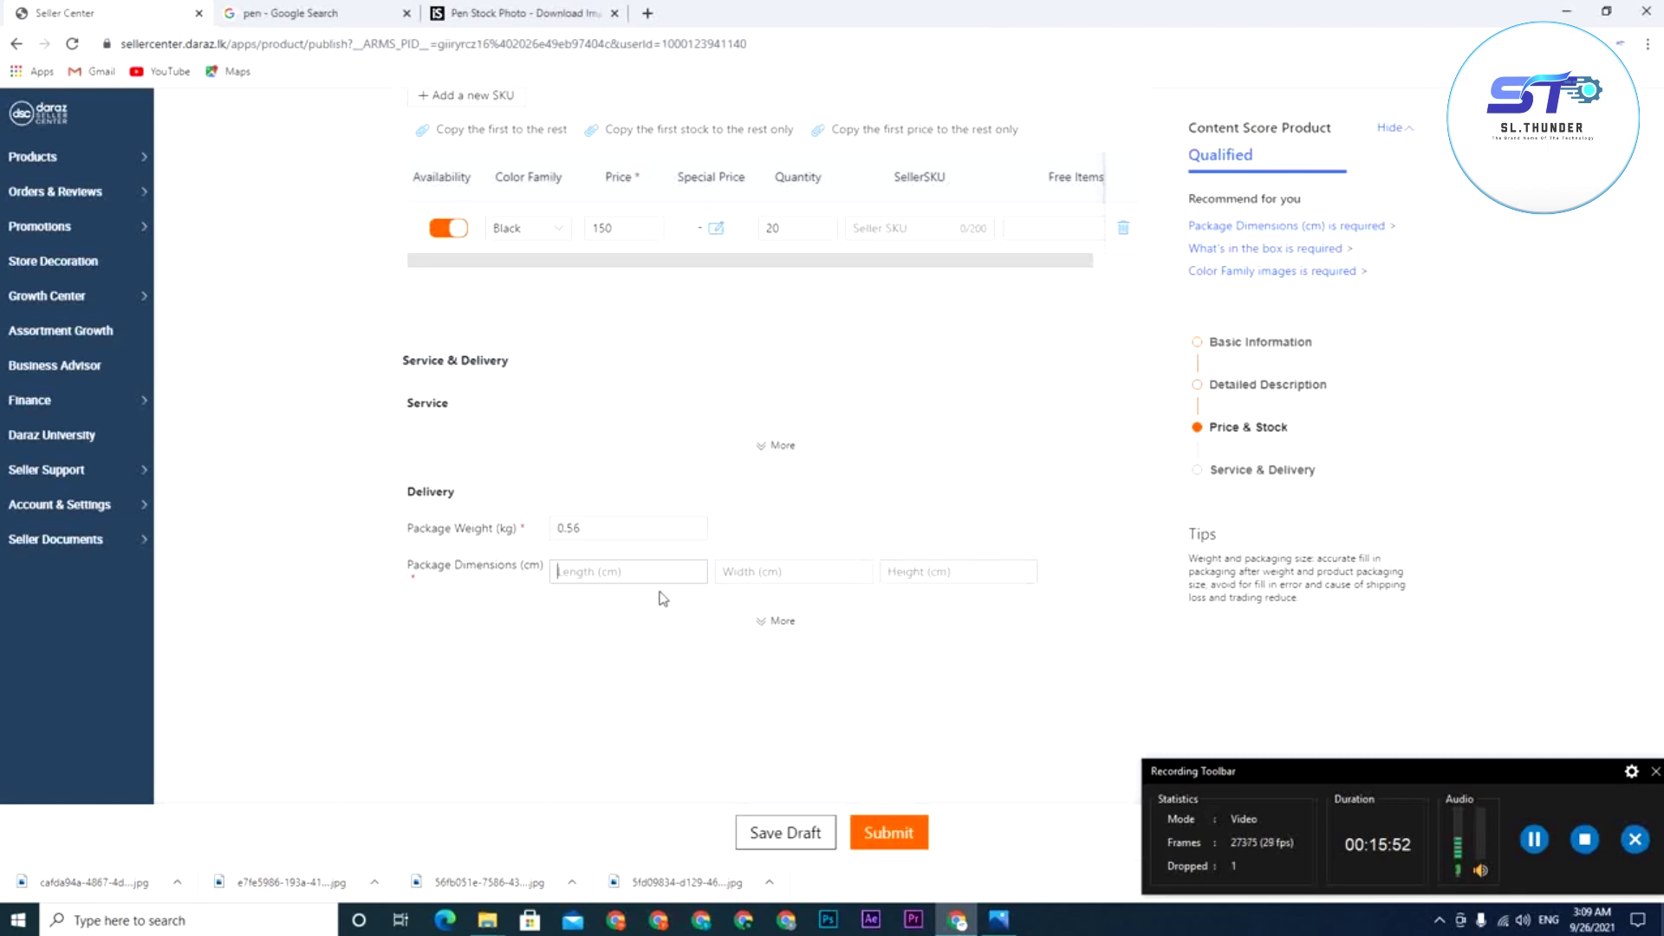
text(2)
click(764, 594)
click(789, 577)
text(5)
click(951, 572)
text(2)
click(1004, 744)
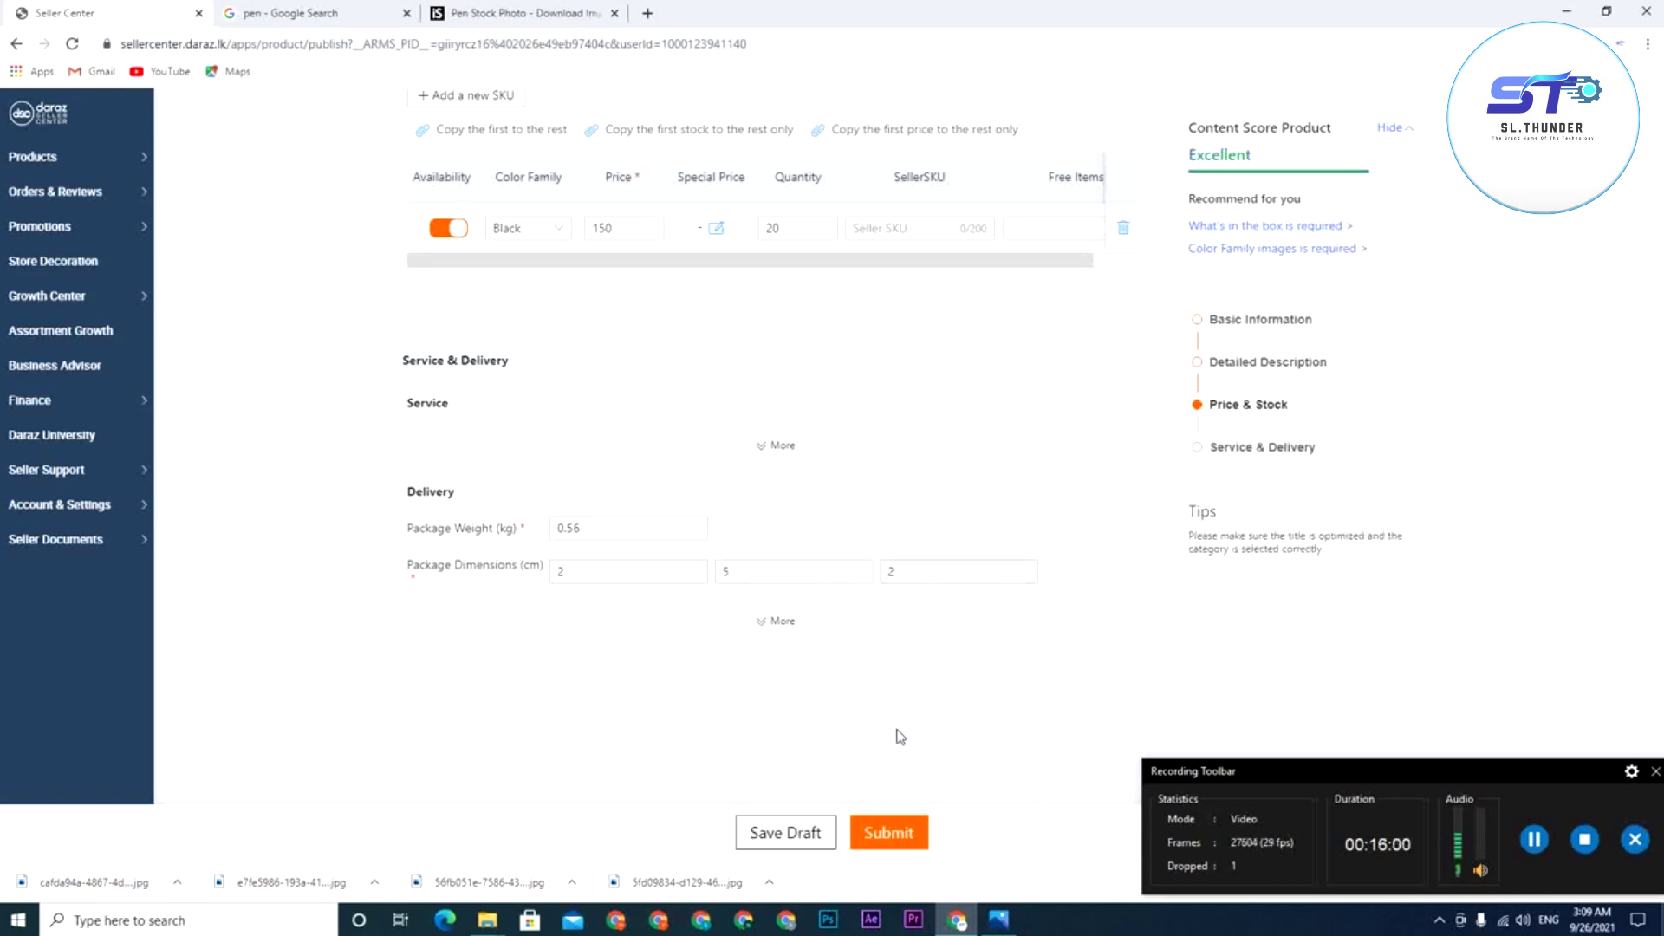
- Submit the pen listing for review
scroll(867, 685, up, 7)
scroll(840, 633, up, 5)
scroll(839, 632, down, 12)
click(914, 841)
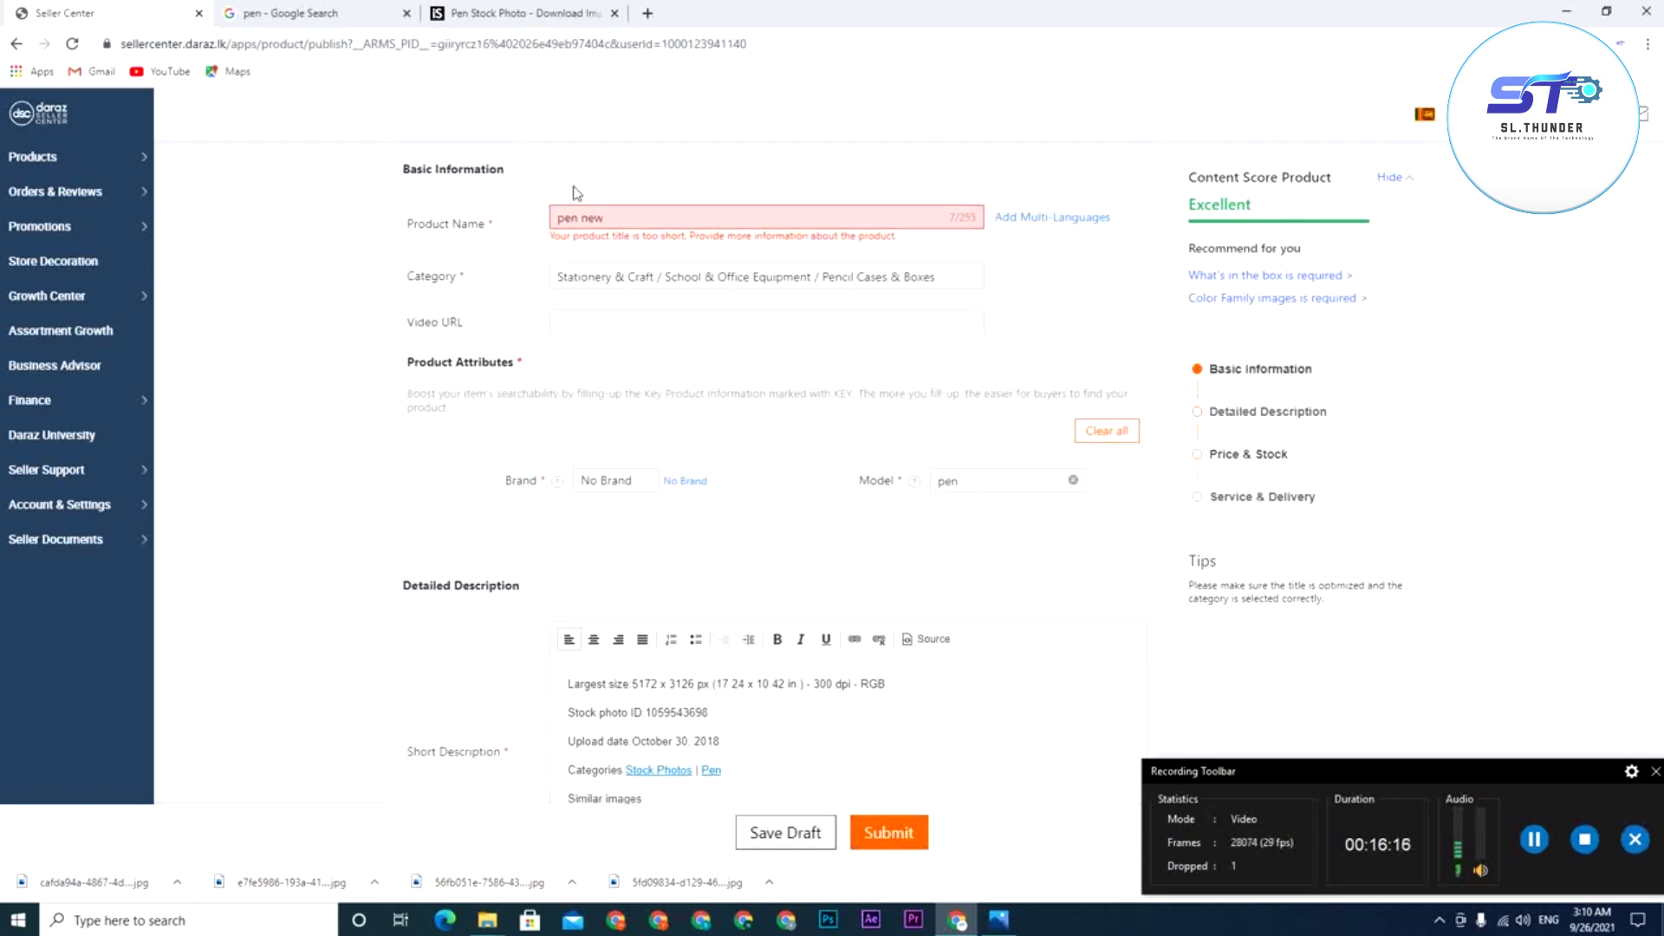
- Delete the too-short product name 'pen new'
click(622, 213)
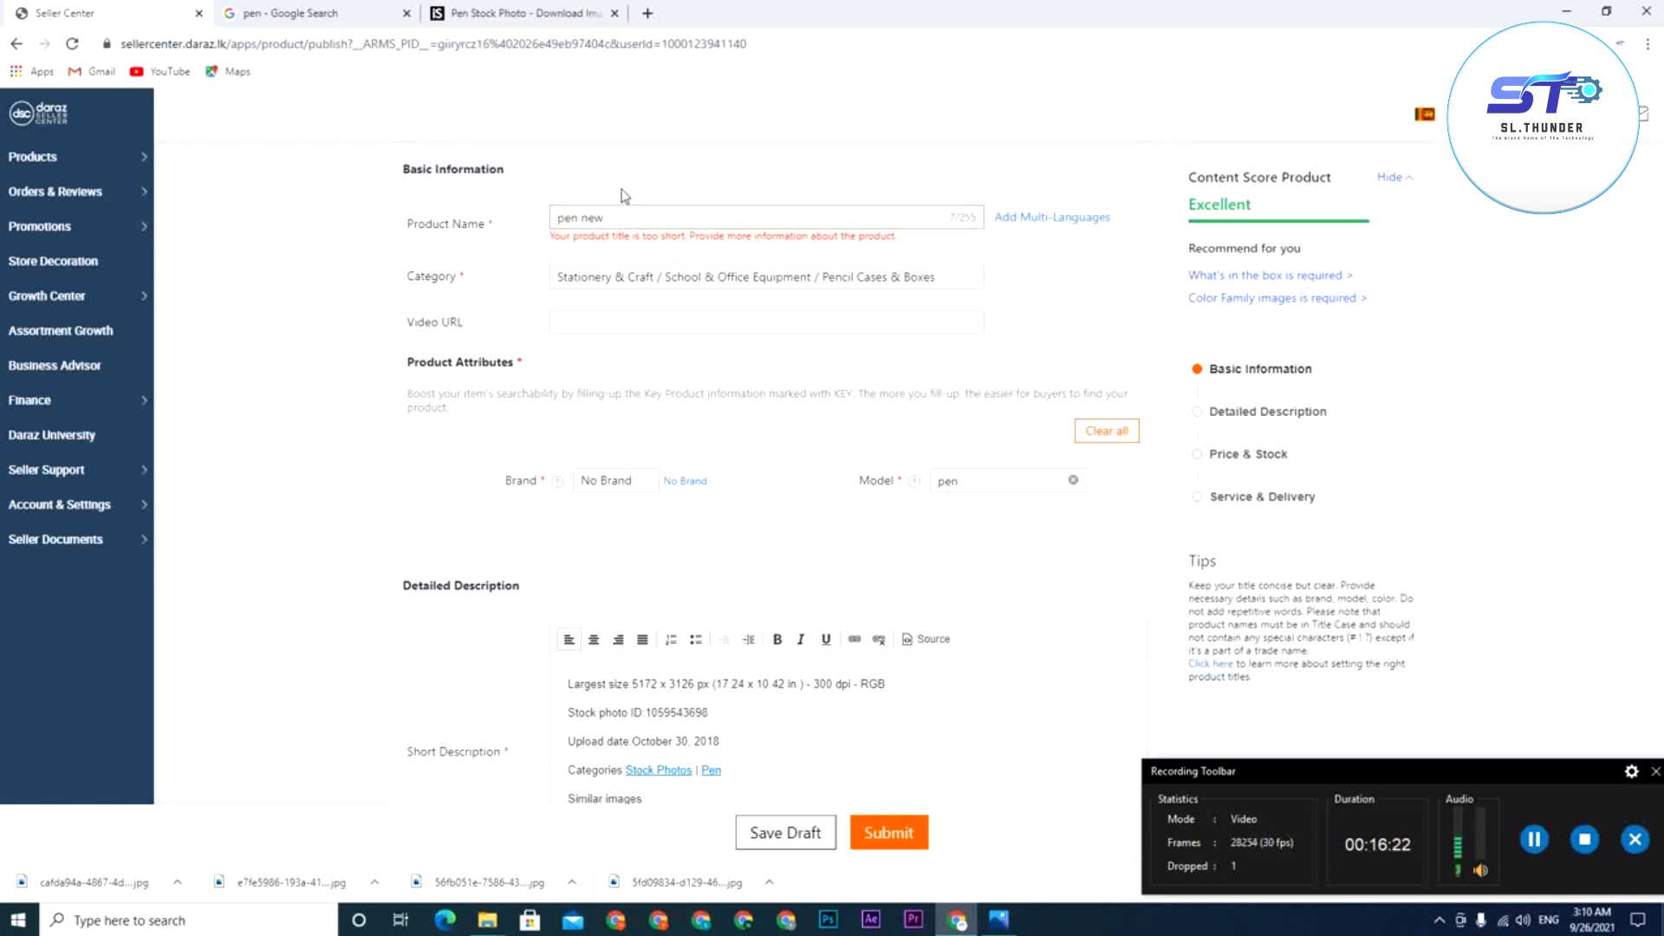
drag(617, 216, 501, 220)
key(BackSpace)
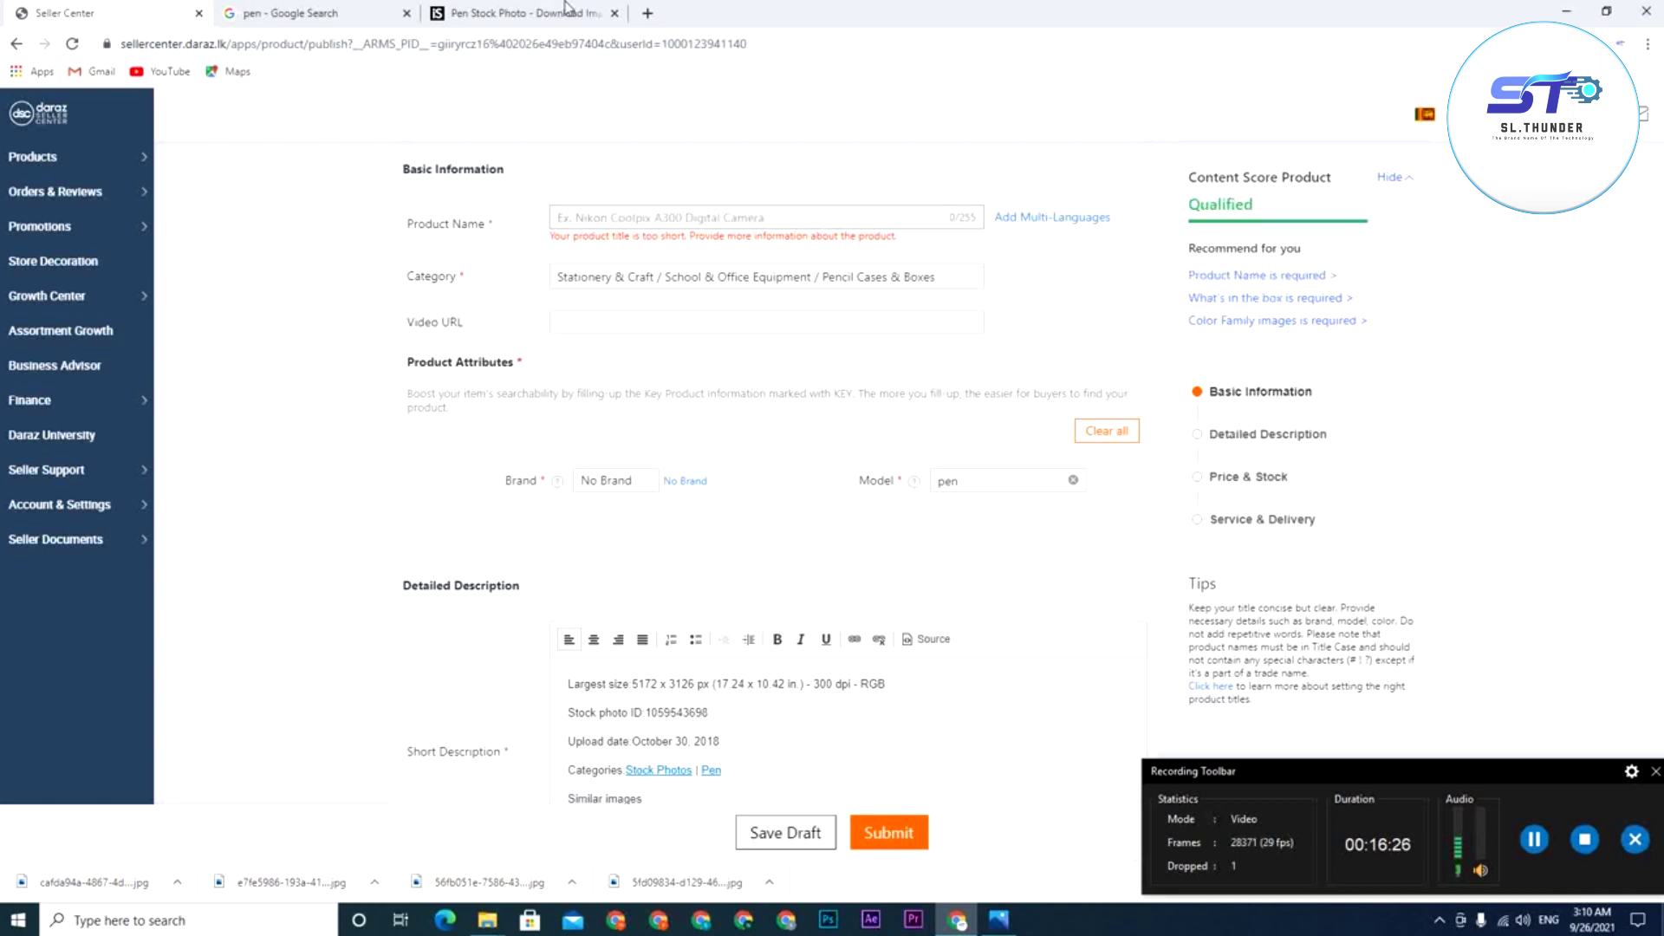
- Switch back to the iStock tab showing the ballpoint pen results
key(ctrl+shift+Tab)
scroll(644, 359, down, 3)
scroll(3, 211, up, 3)
- Open the silver pen photo from the ballpoint pen results and copy its title
click(16, 44)
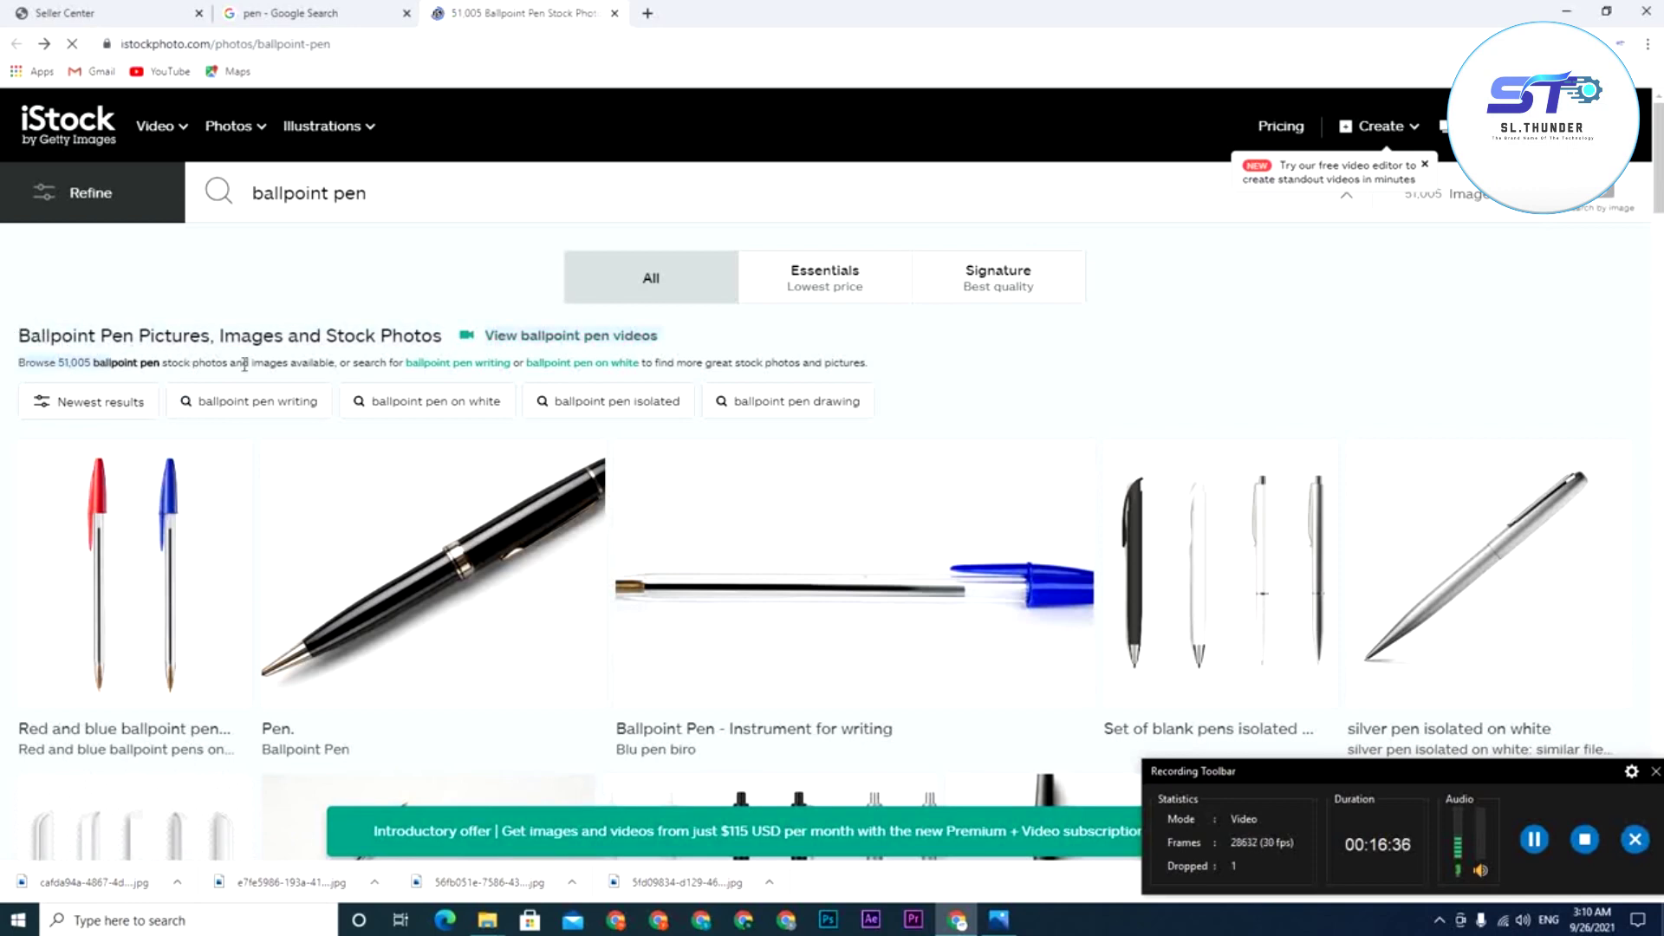
scroll(584, 520, down, 3)
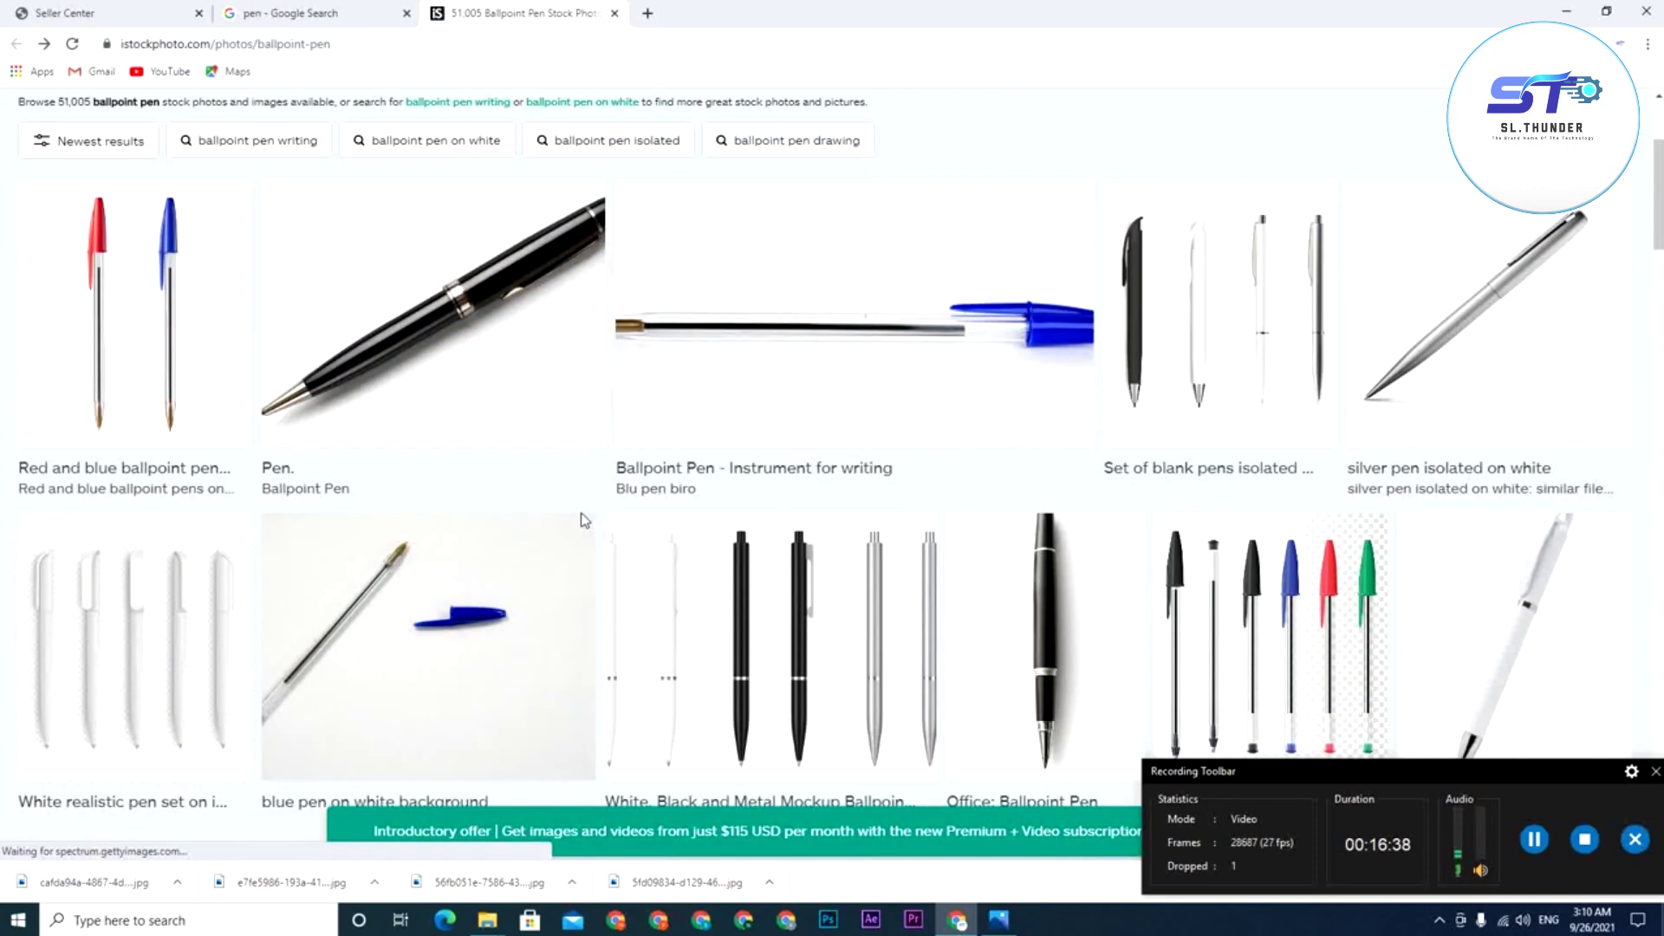
scroll(702, 452, up, 1)
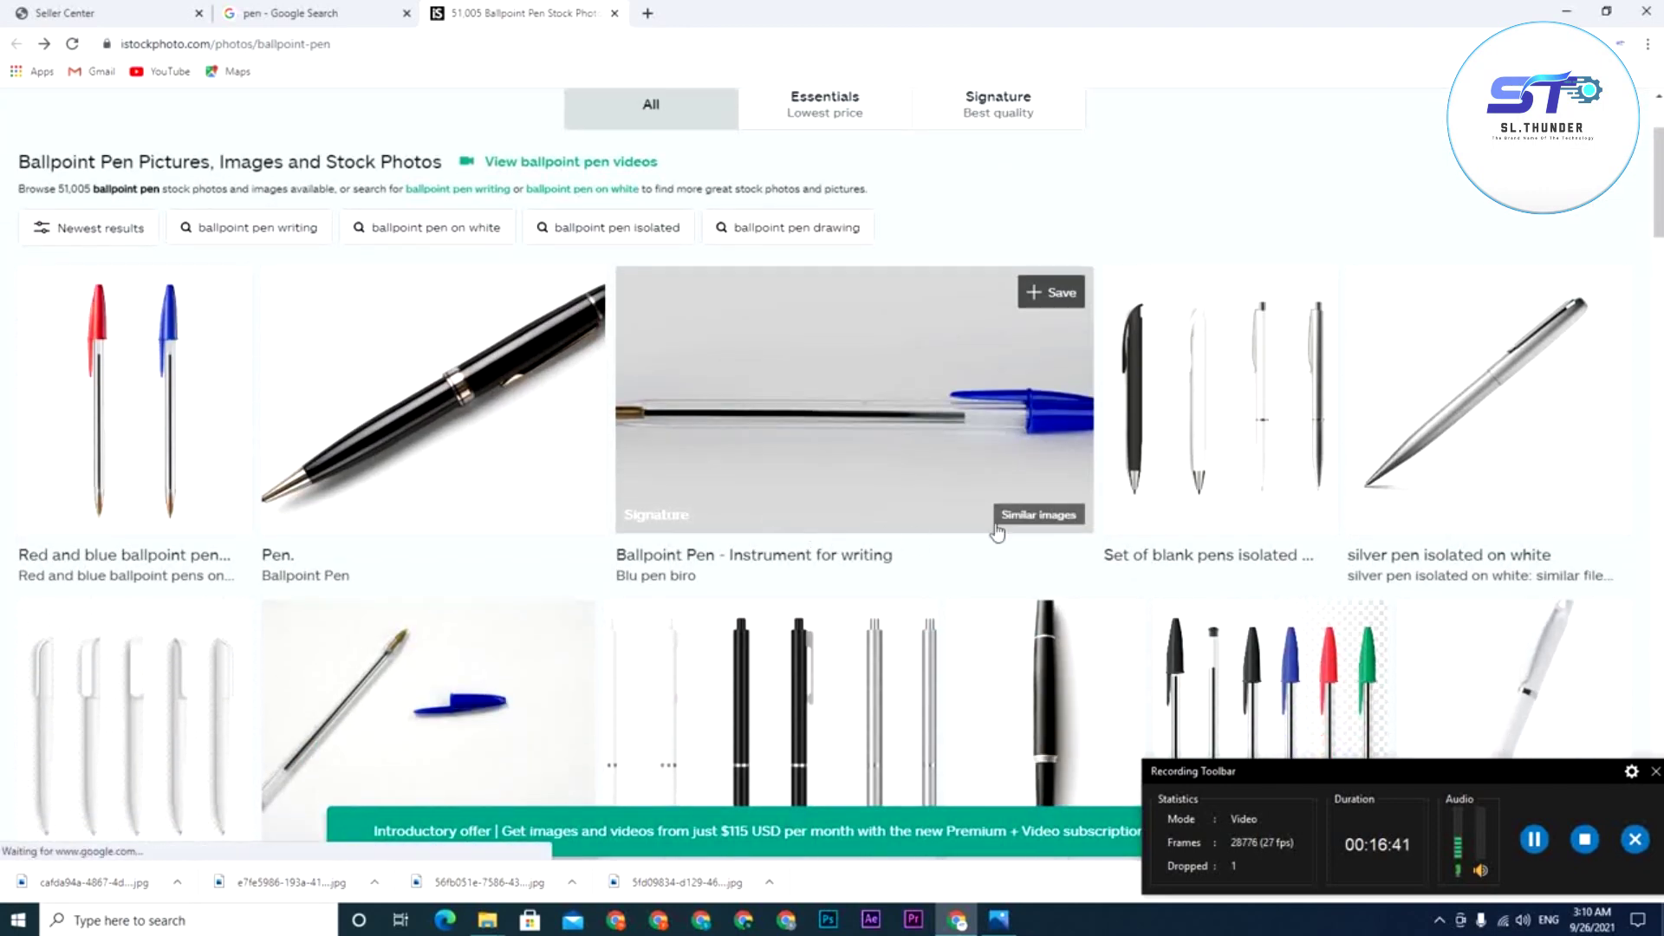
click(1377, 496)
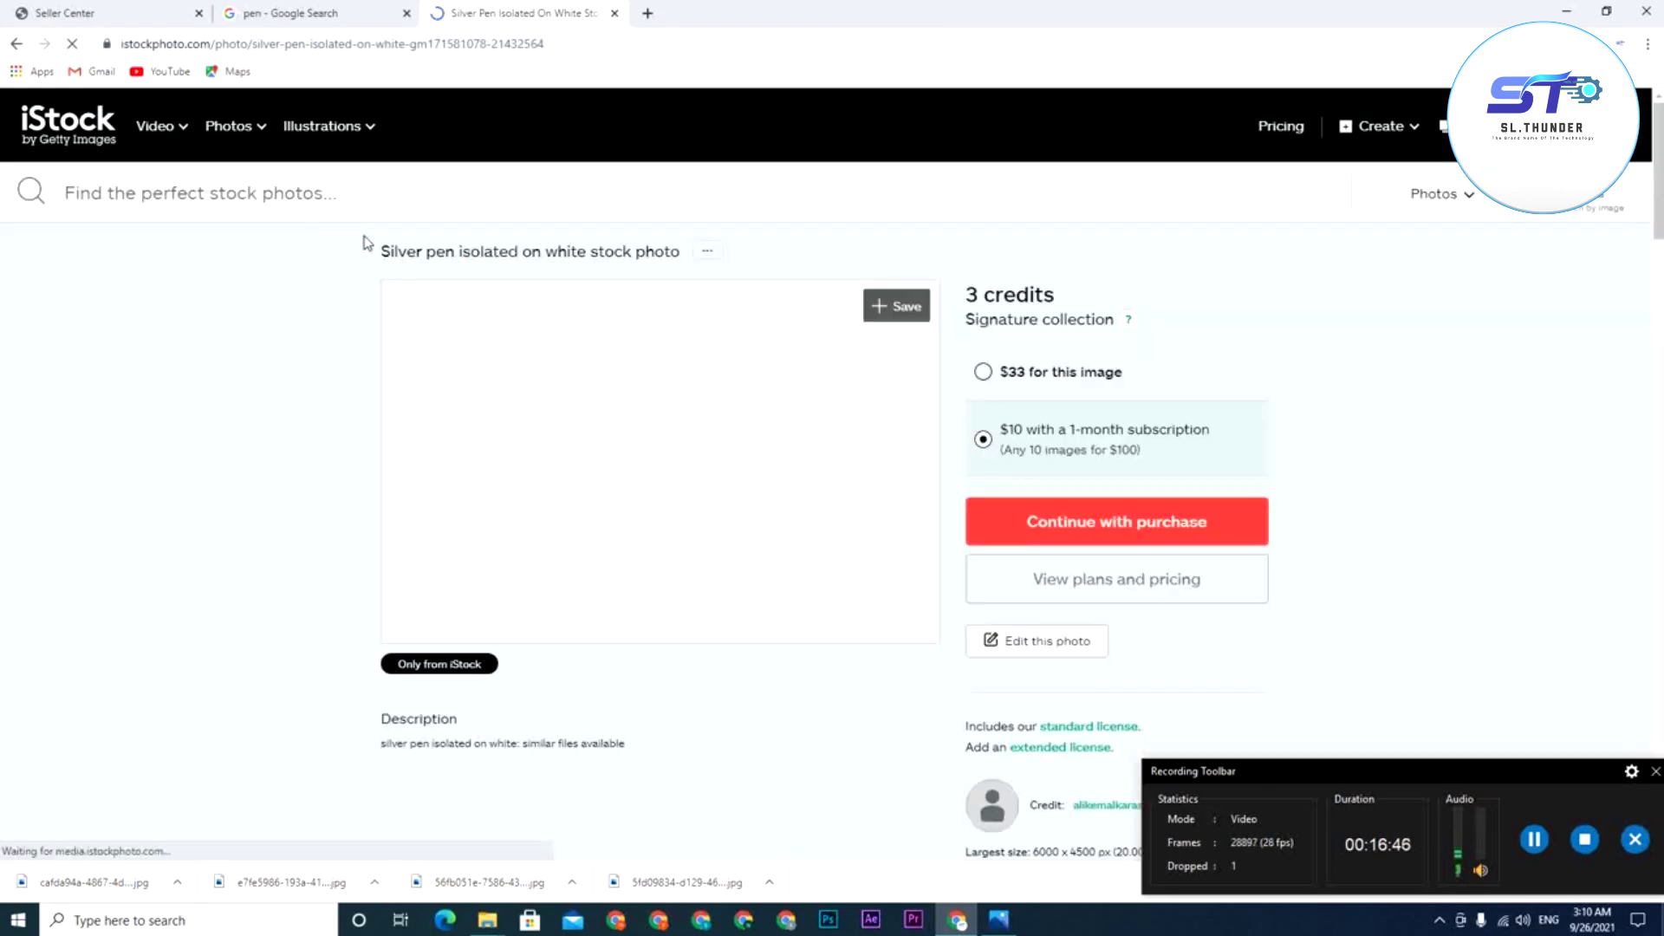
drag(375, 251, 588, 267)
right_click(583, 258)
click(592, 264)
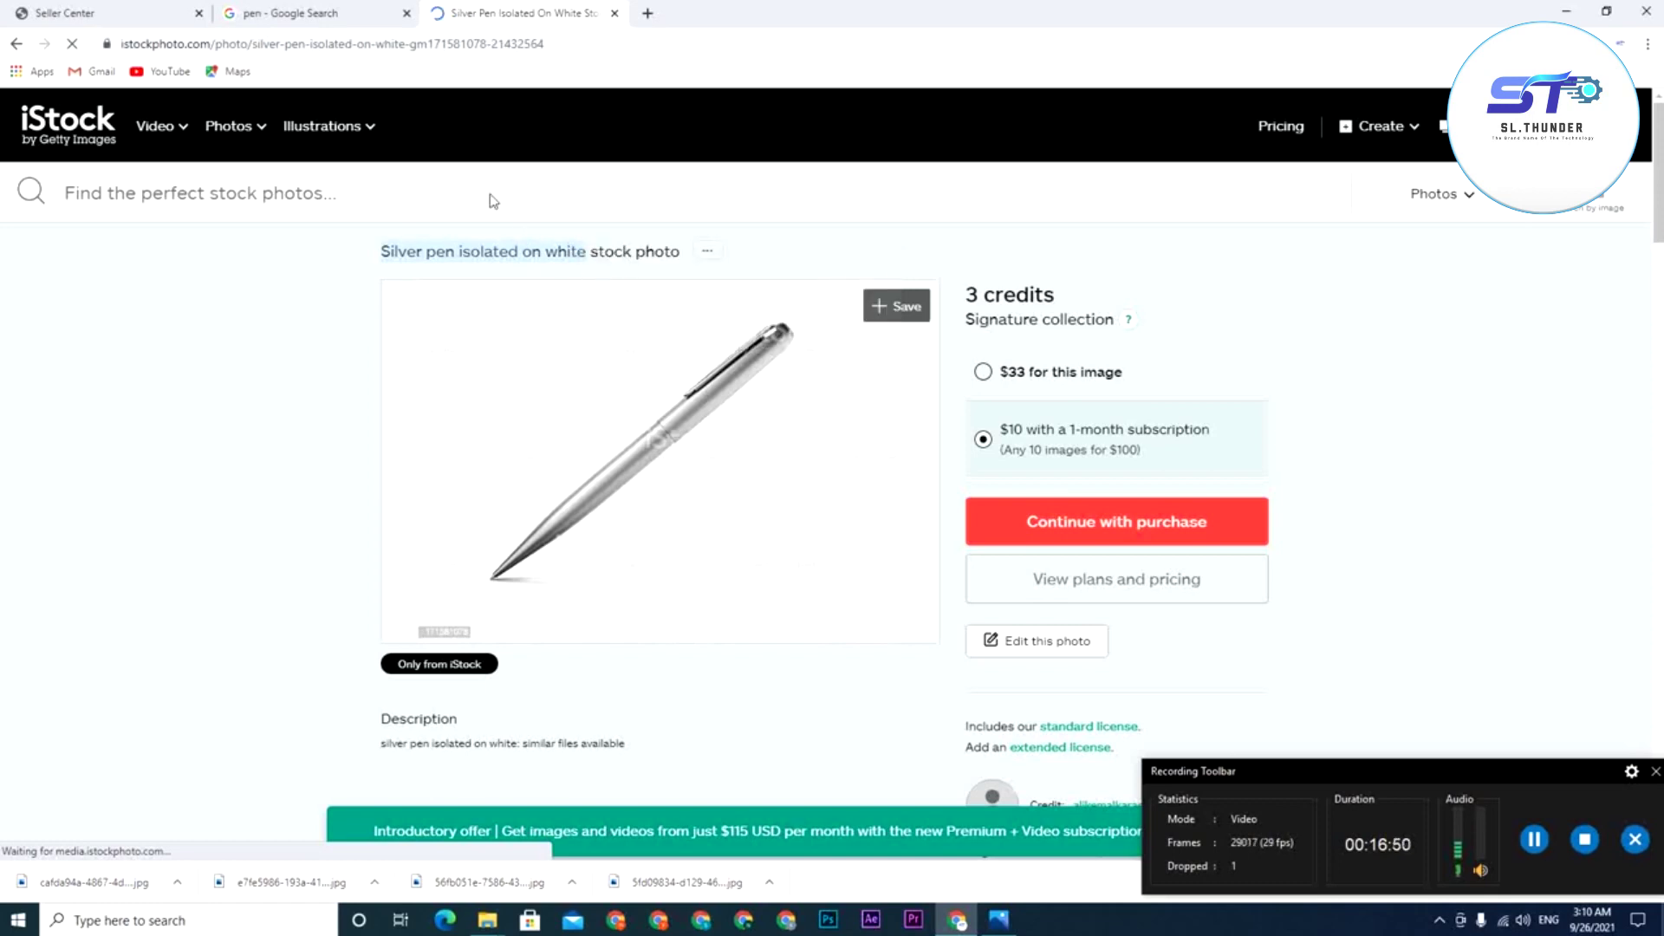
- Paste 'Silver pen isolated on white' as the Product Name and submit the listing
key(ctrl+1)
key(ctrl+v)
click(885, 833)
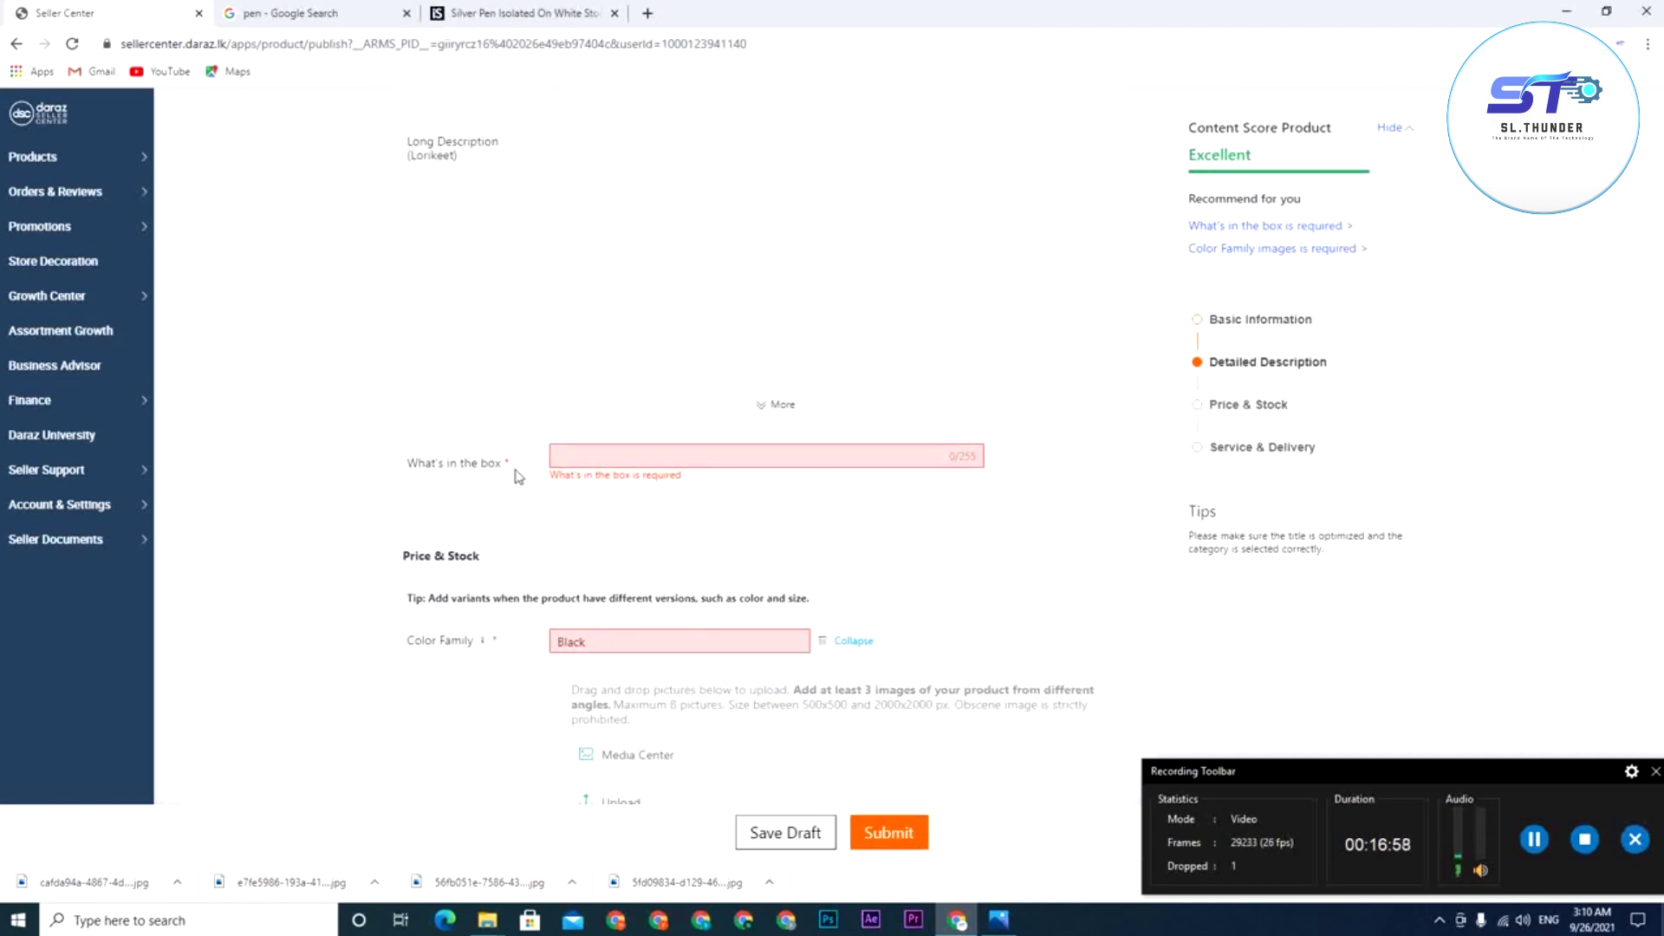
- Enter 'long' in the What's in the box field
click(738, 456)
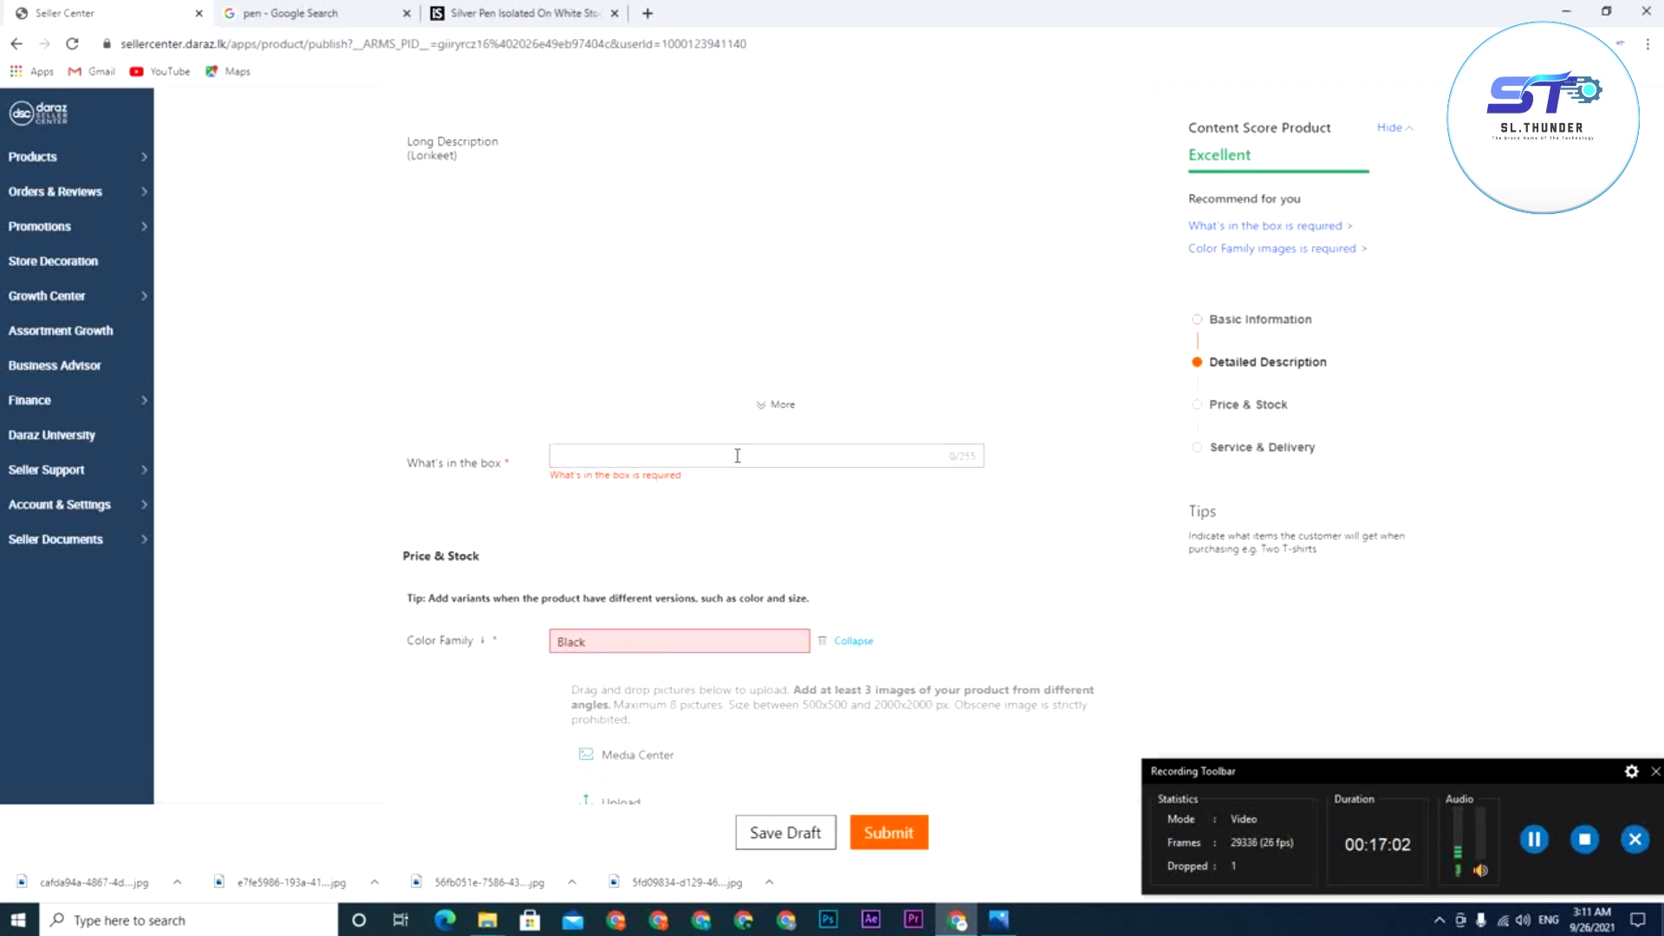
scroll(736, 439, down, 5)
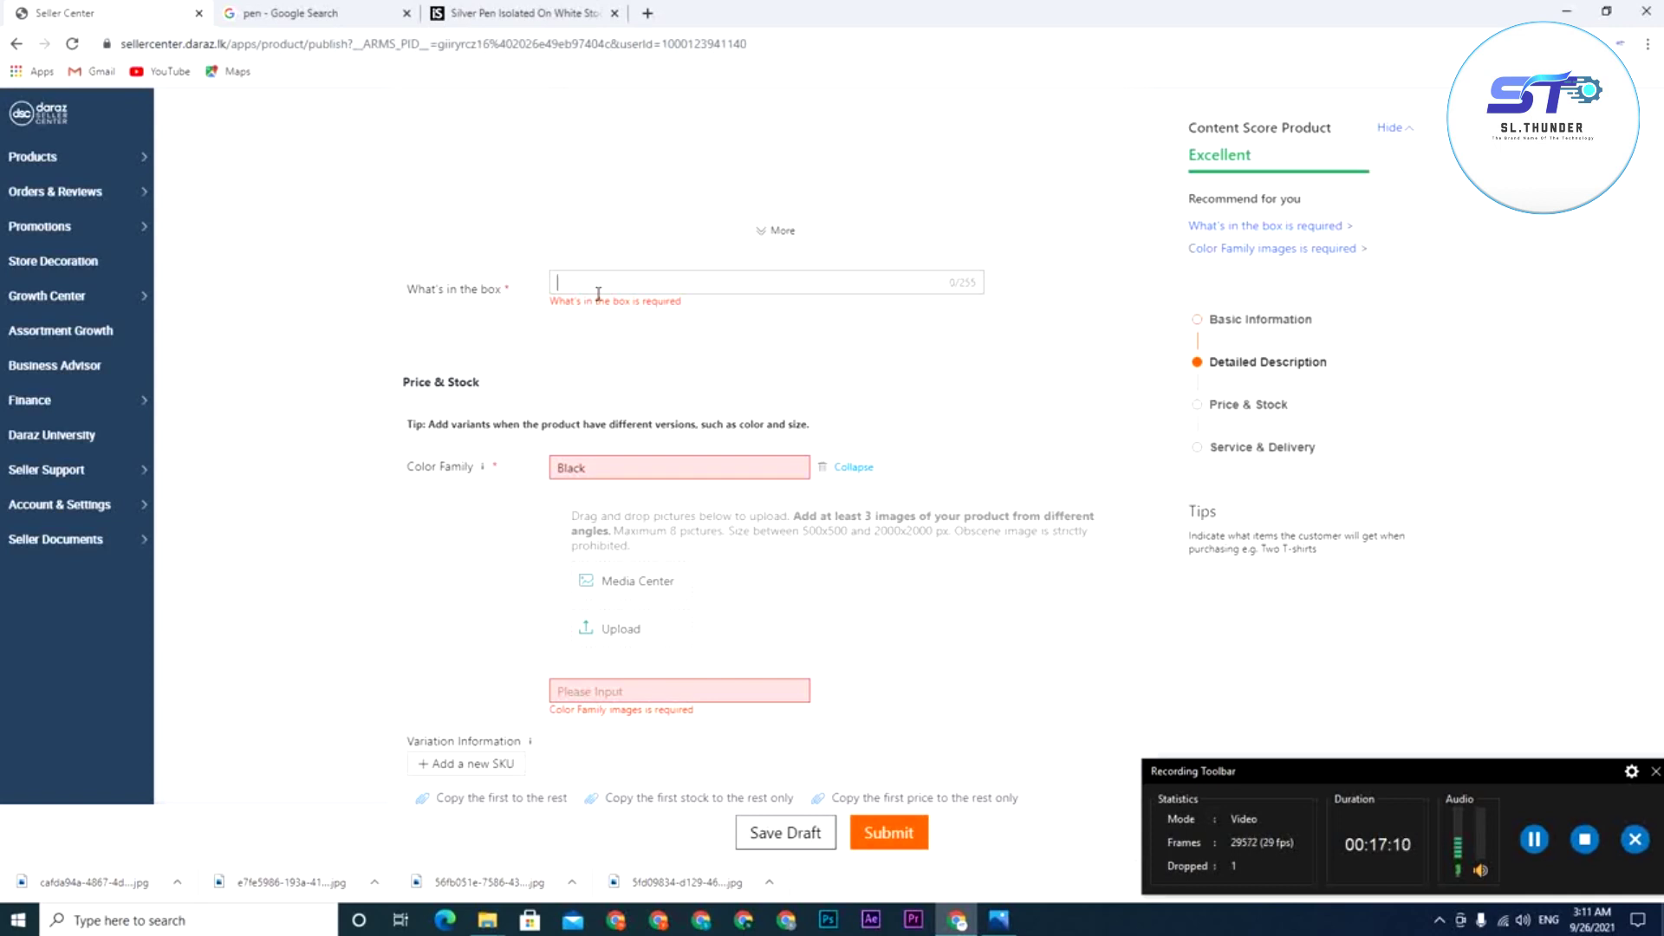
text(long)
click(602, 348)
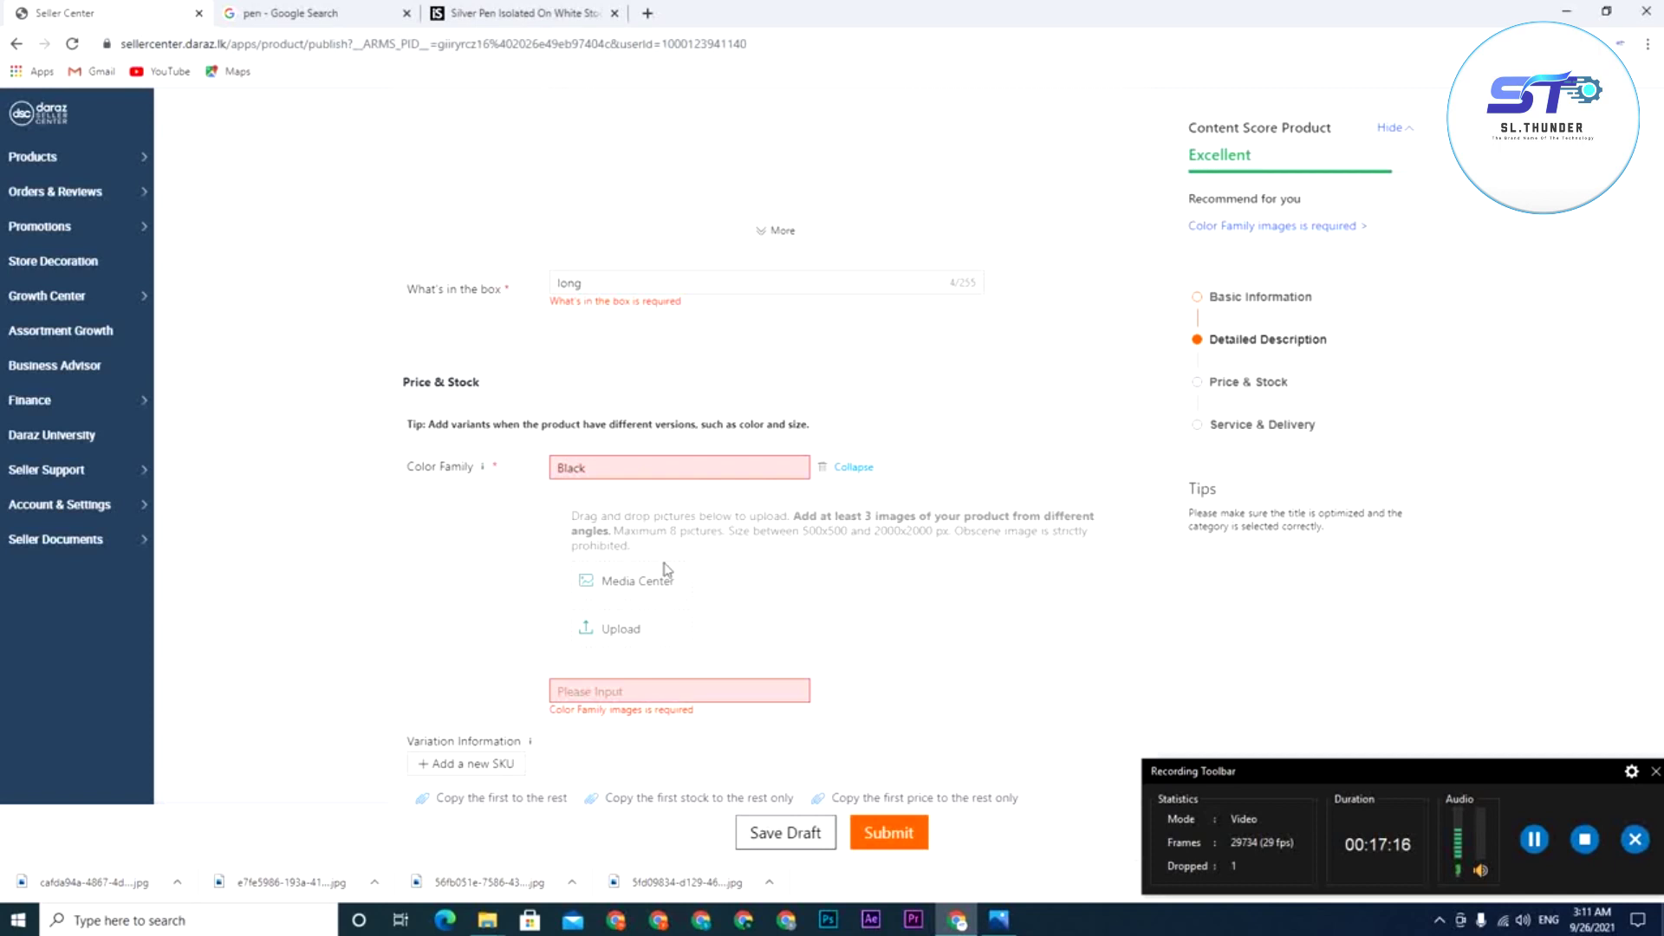
- Add Silver and Beige as colour families alongside Black
click(660, 695)
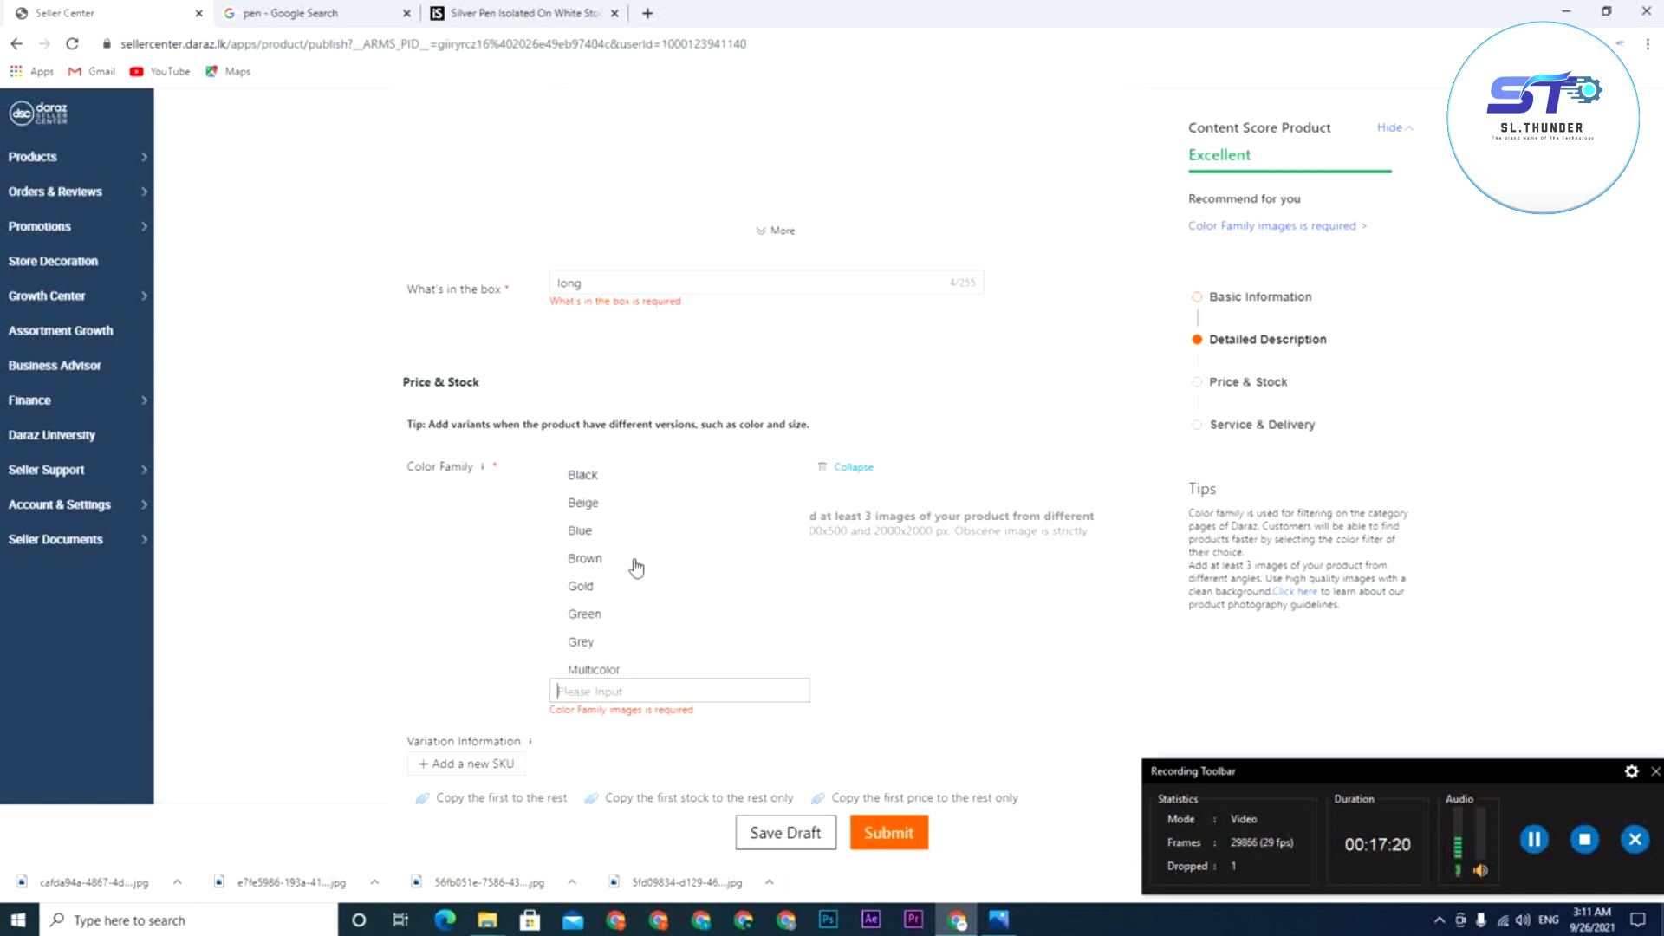
scroll(634, 639, down, 1)
scroll(578, 568, down, 3)
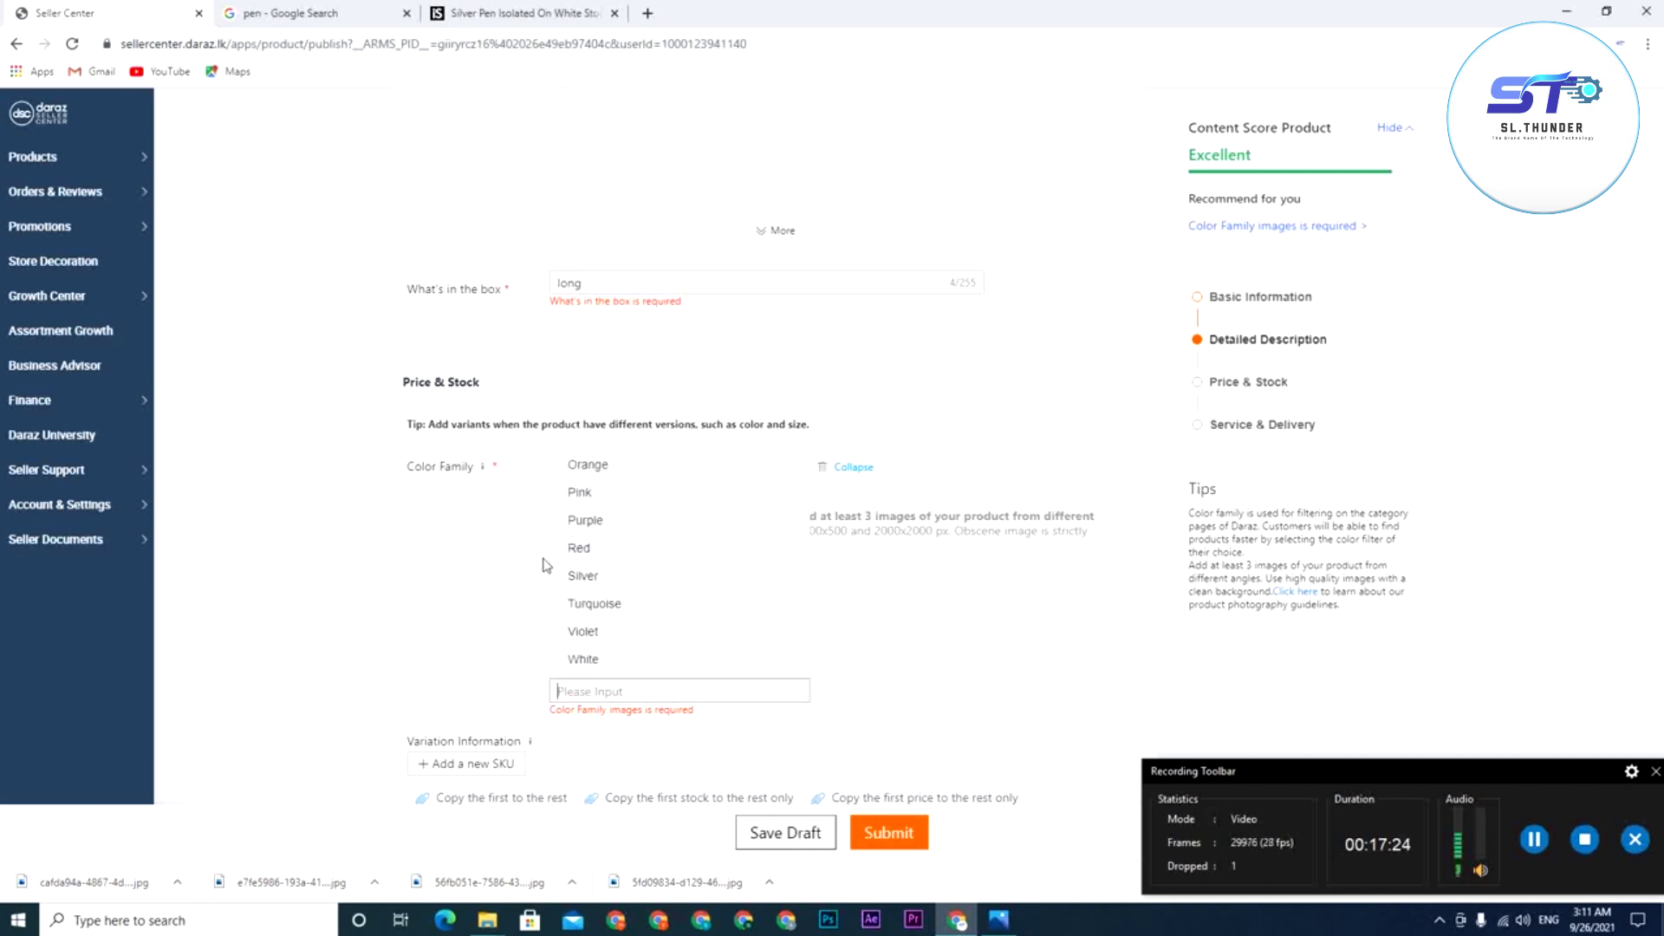
click(595, 585)
scroll(867, 694, down, 2)
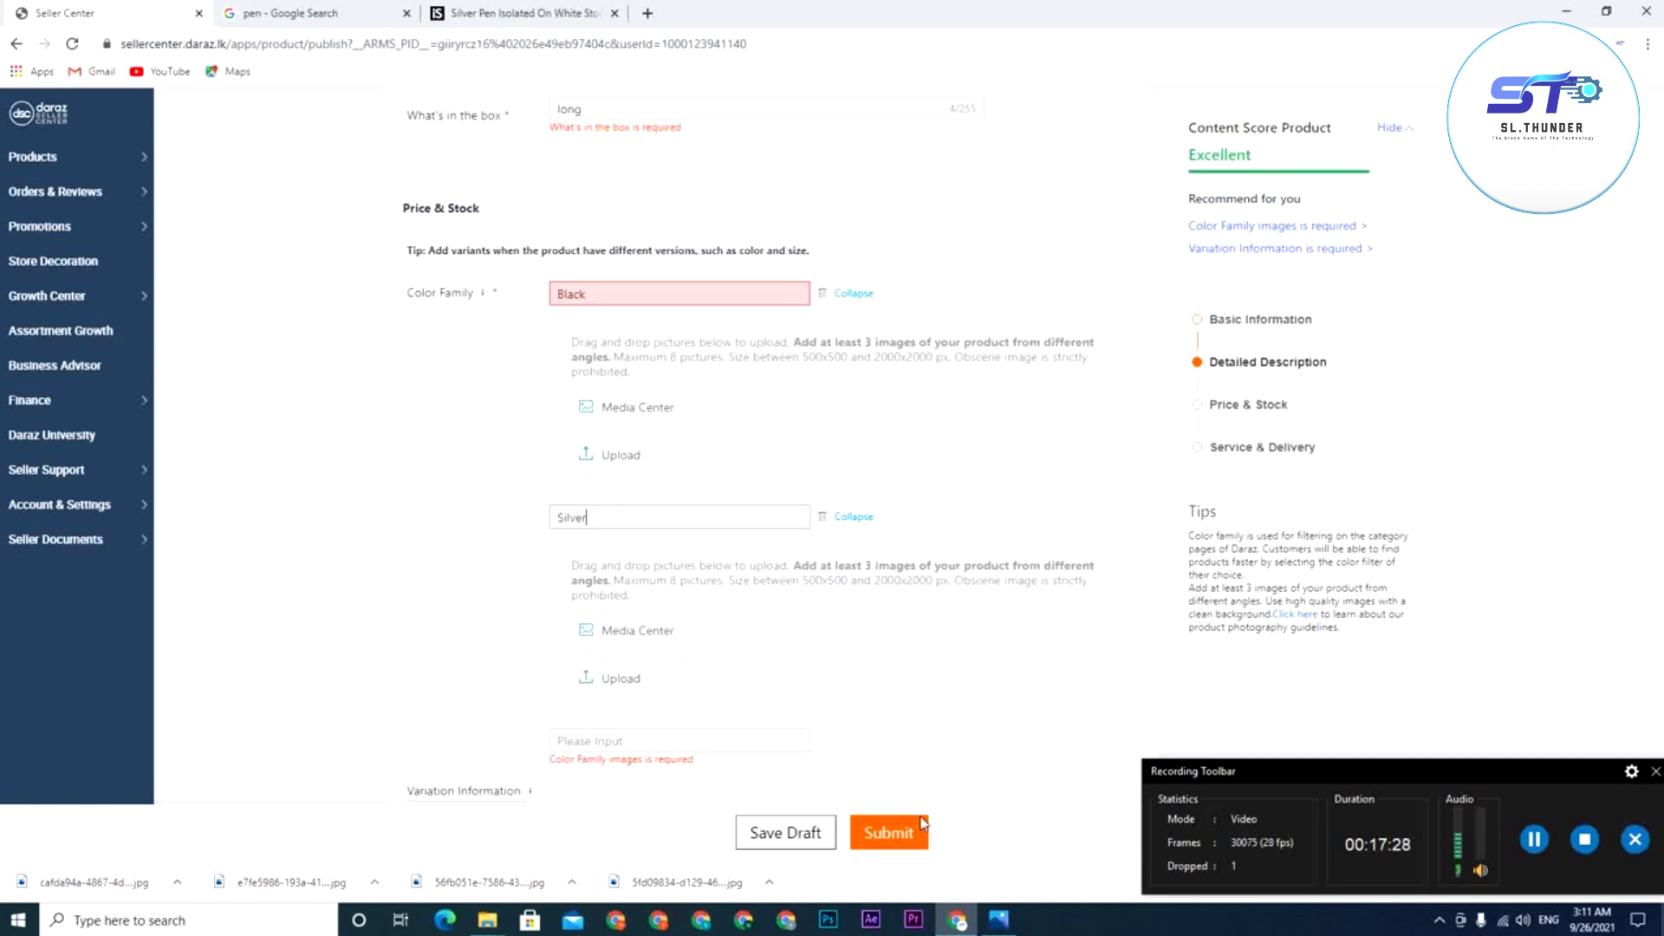
scroll(694, 762, down, 2)
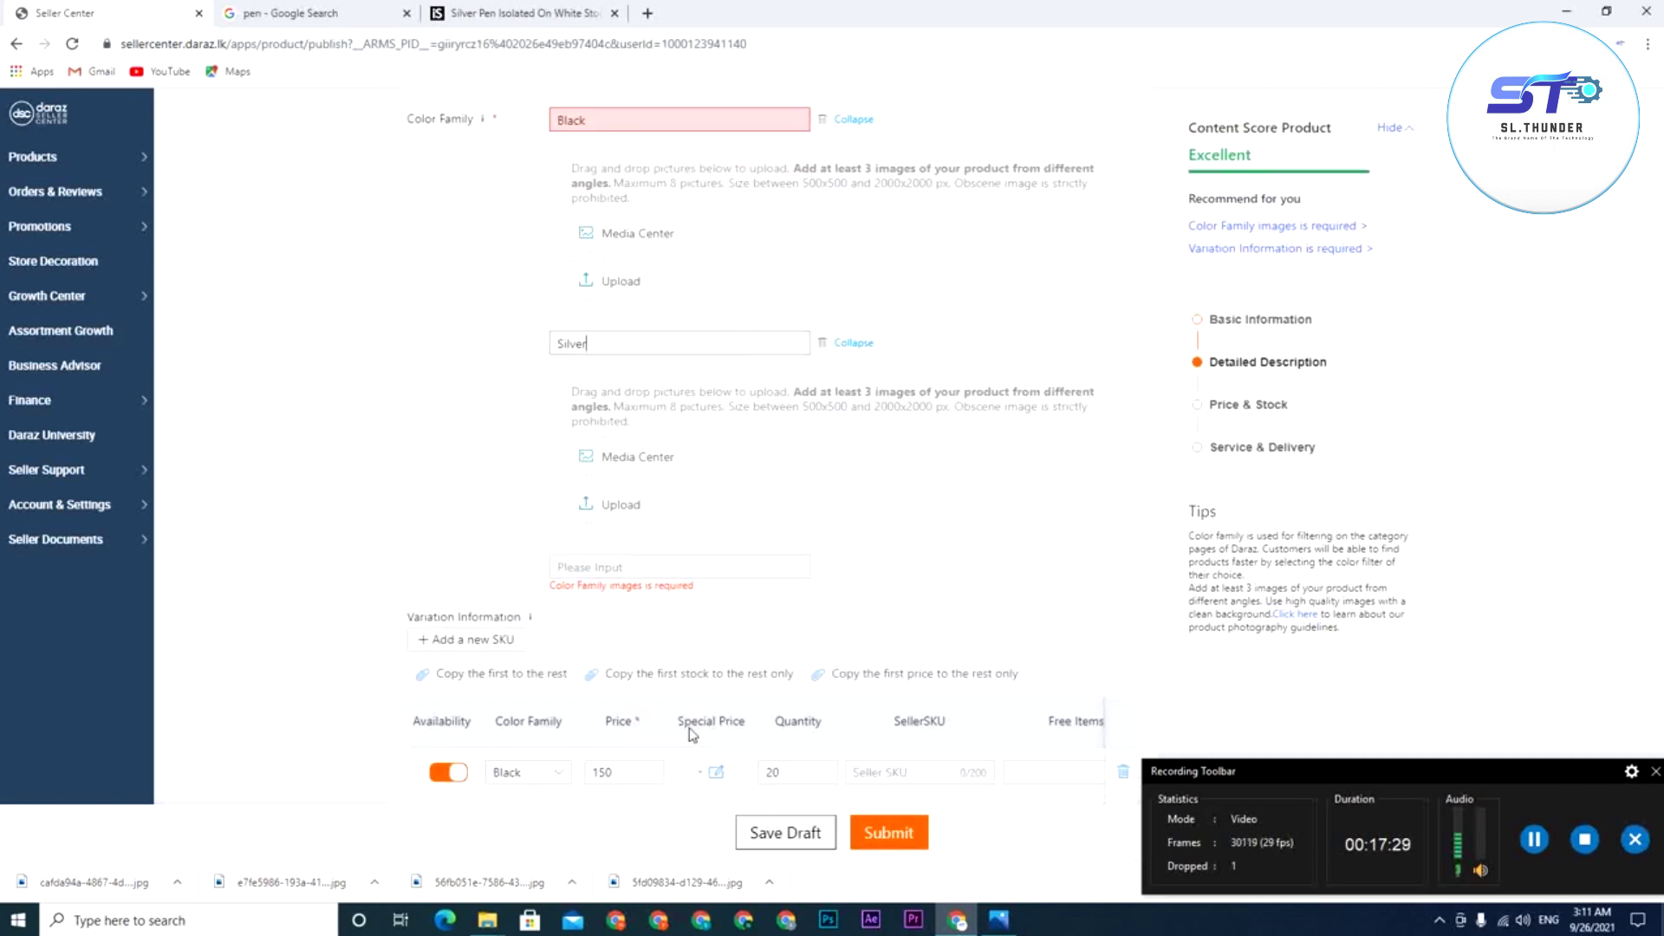
click(671, 569)
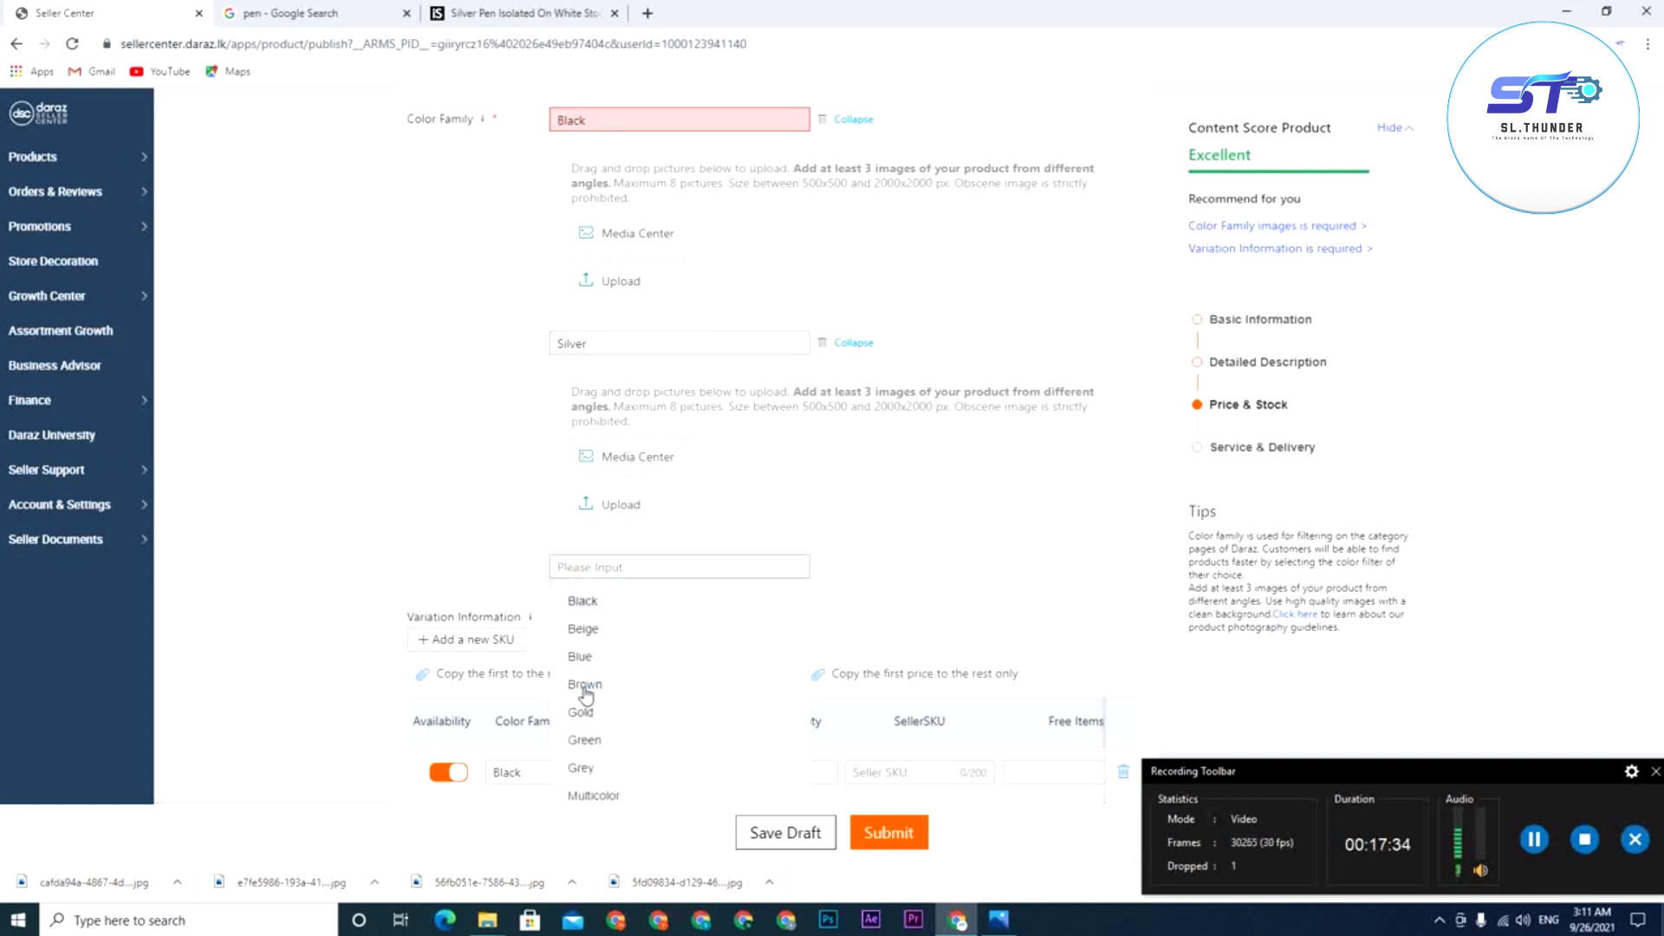
click(596, 633)
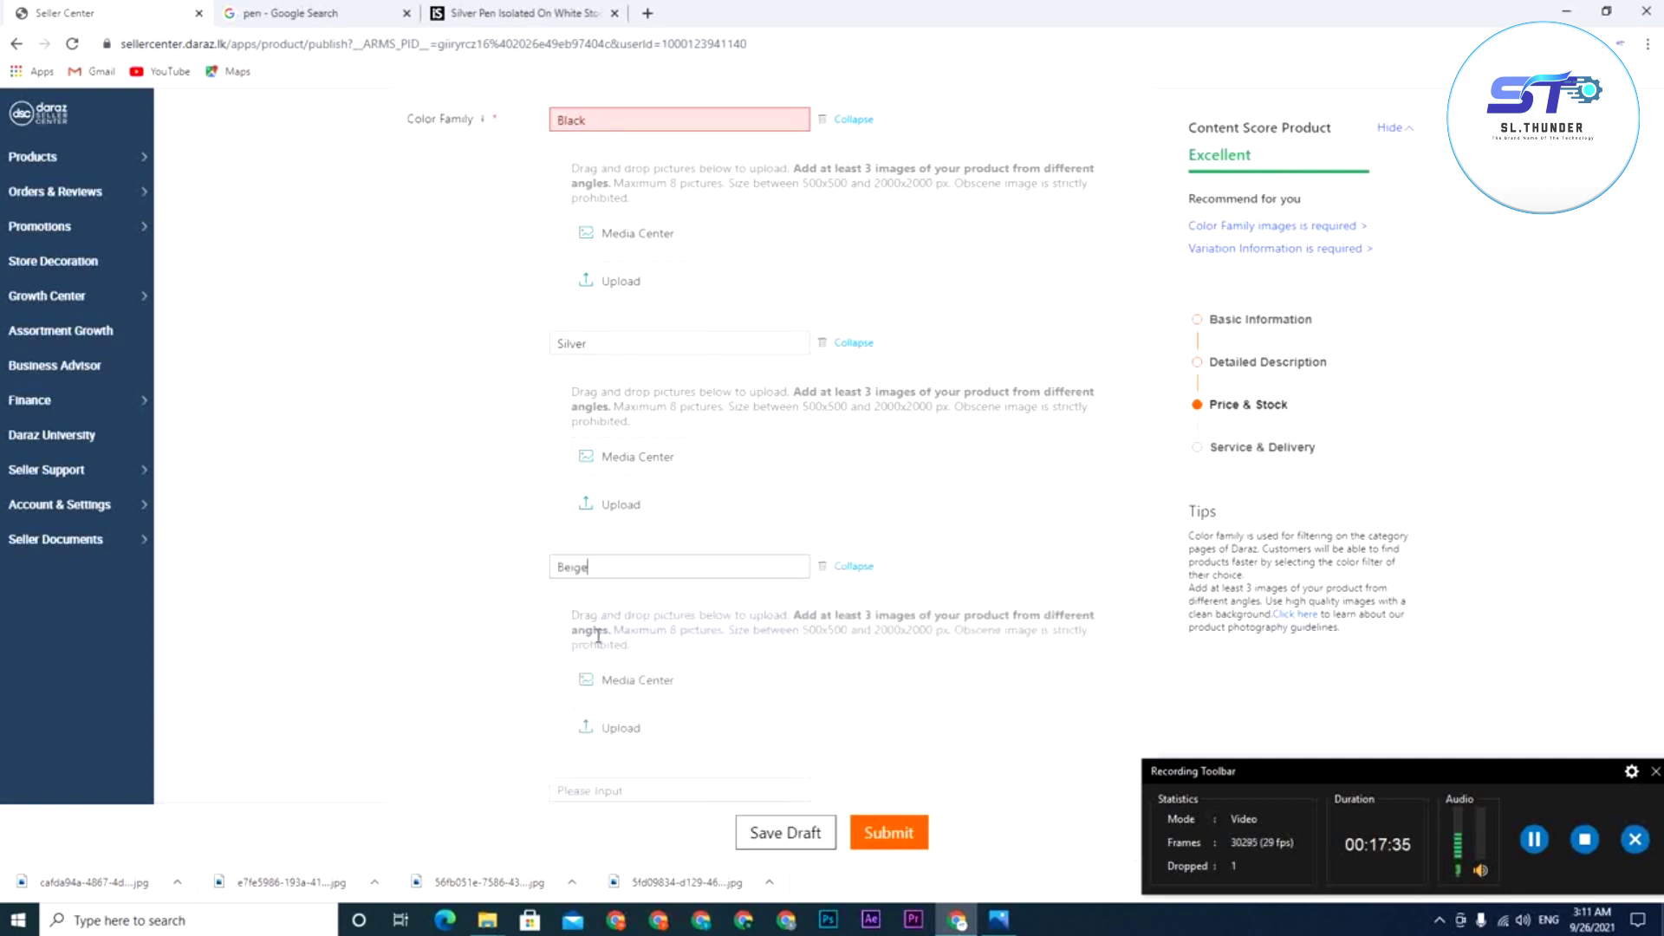
- Submit the pen listing and continue from the Success page to Product Management
click(891, 854)
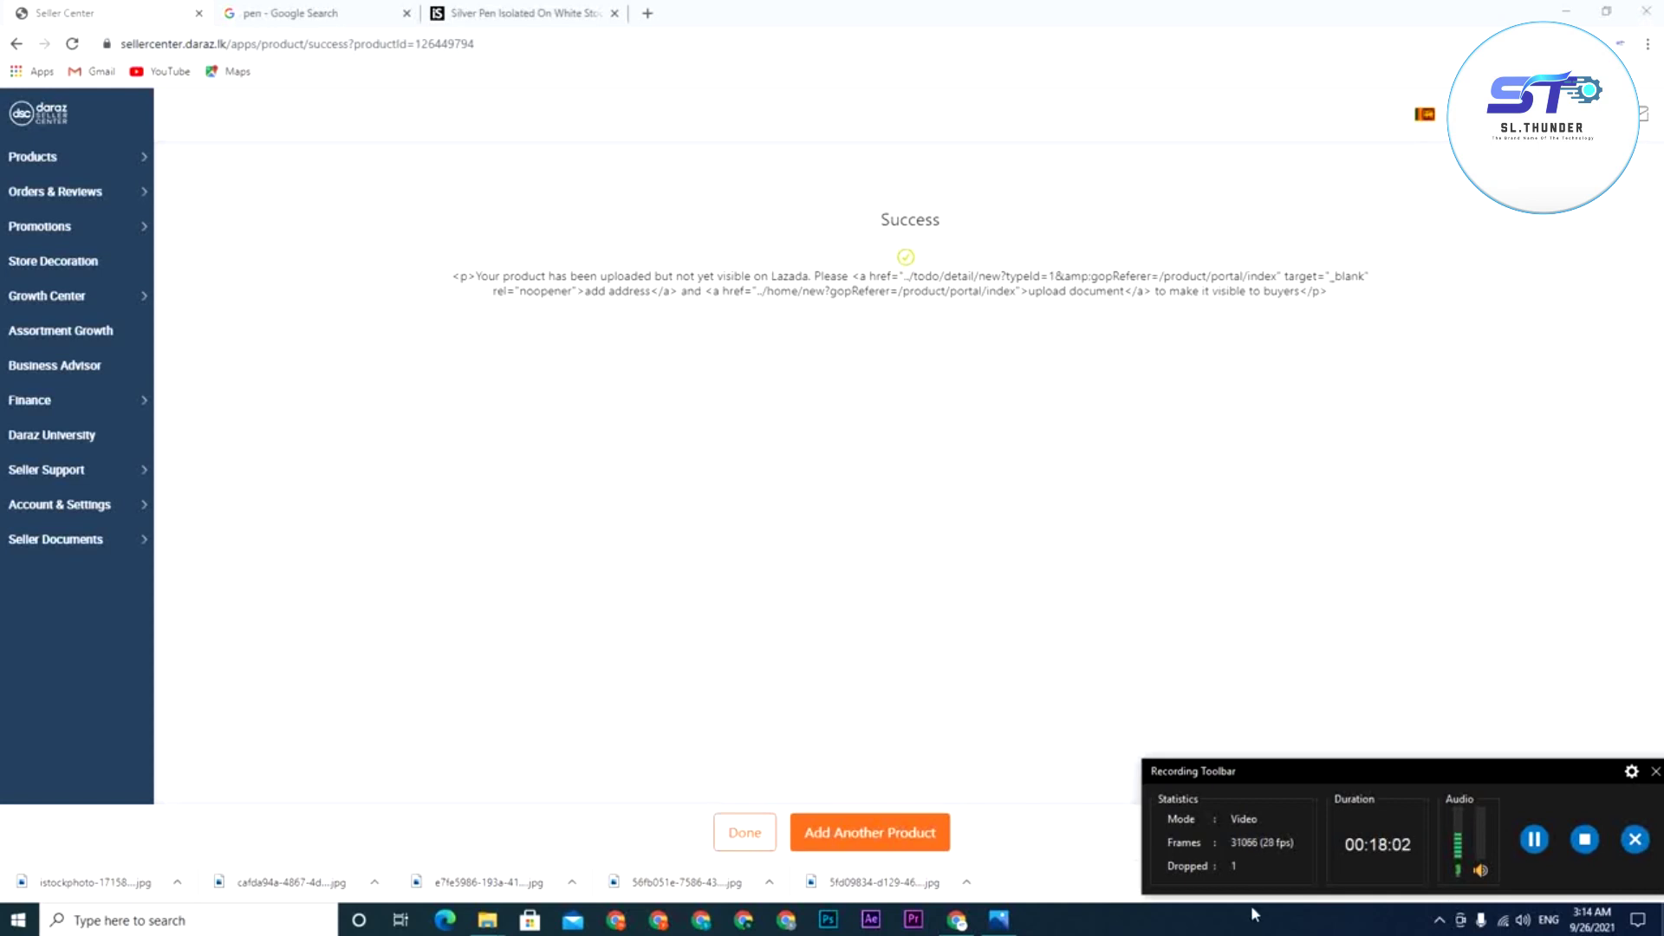
click(763, 837)
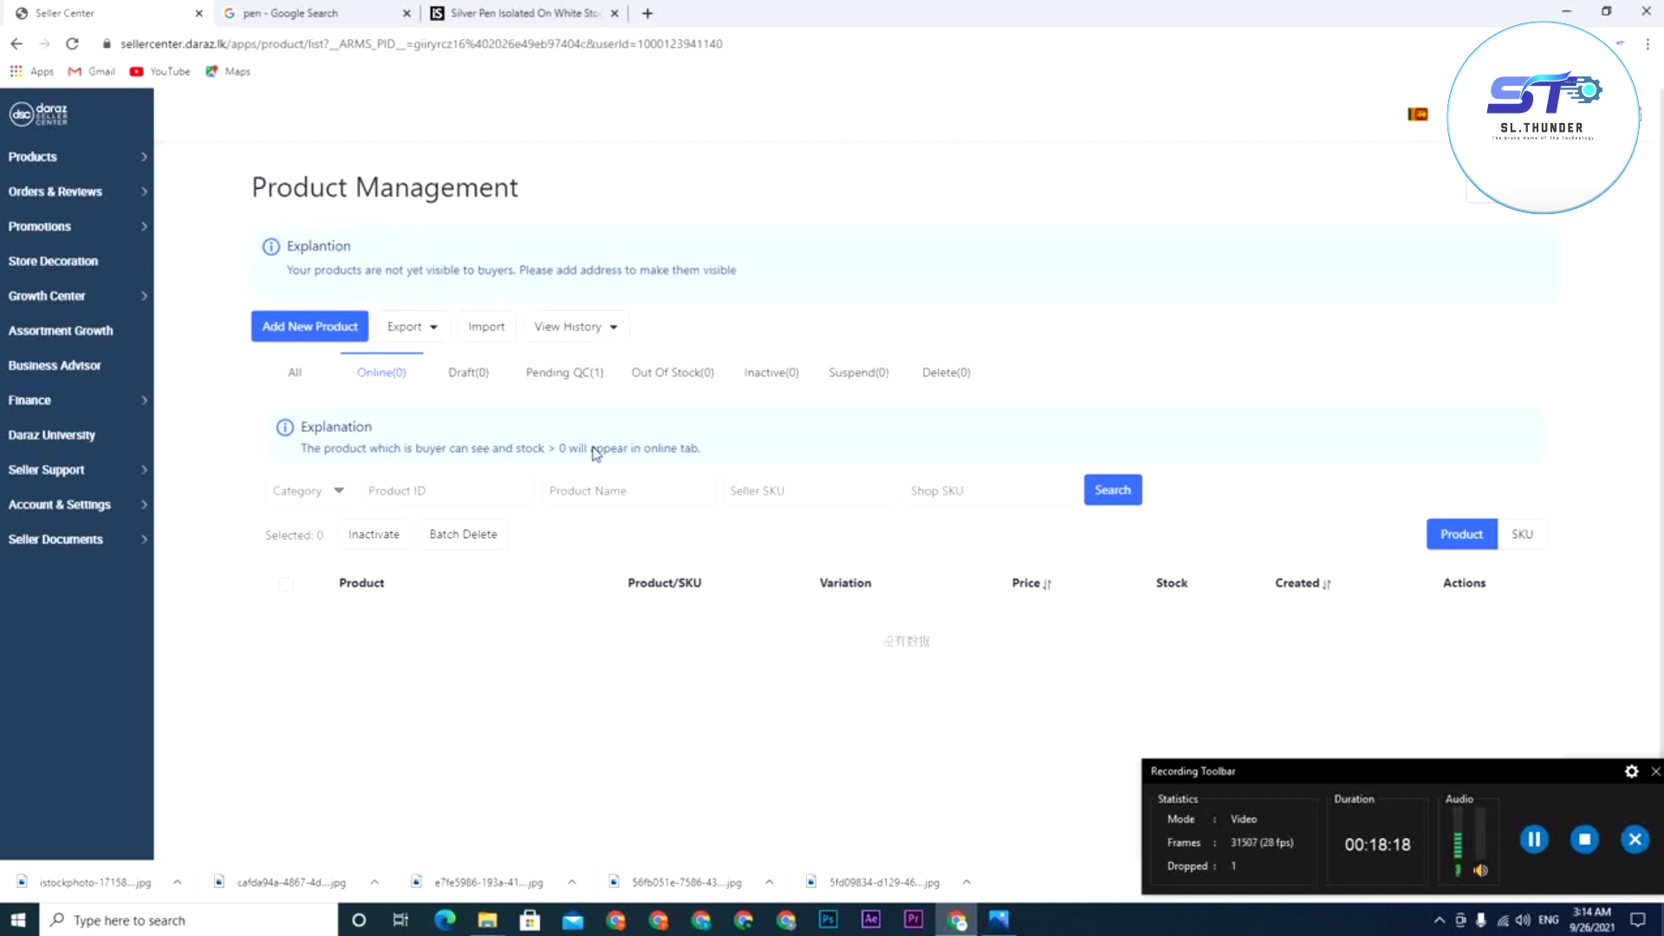
- Review Product Management and the Products, Orders & Reviews and Account & Settings sidebar menus
scroll(954, 641, down, 2)
scroll(739, 579, up, 2)
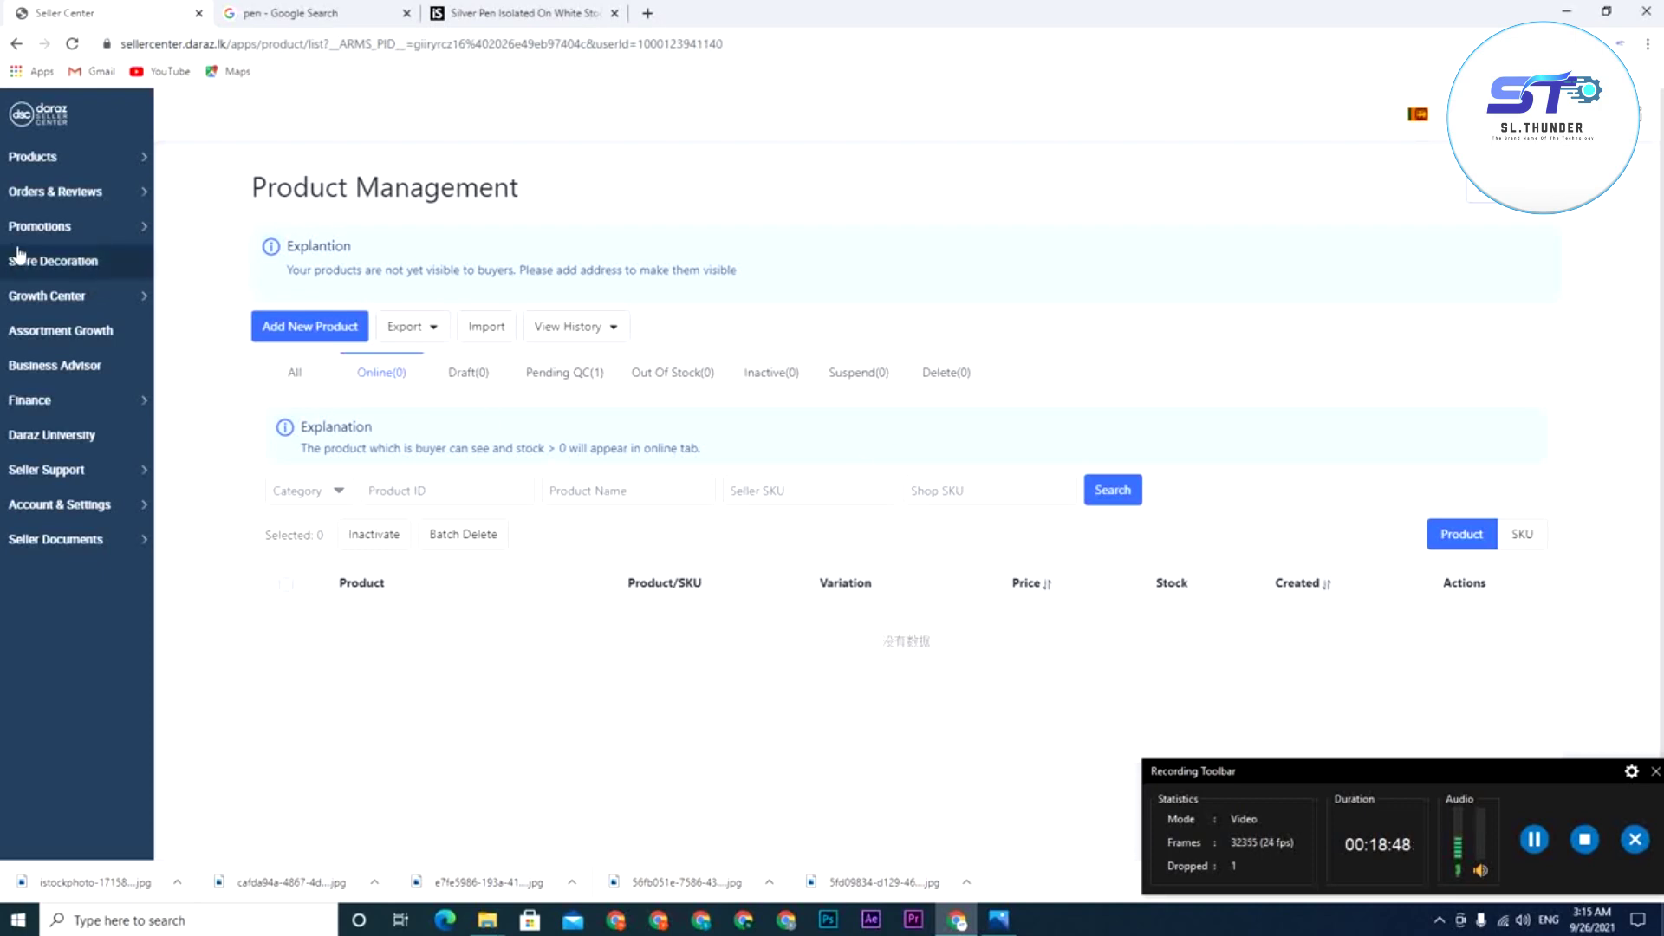
mouse_move(50, 163)
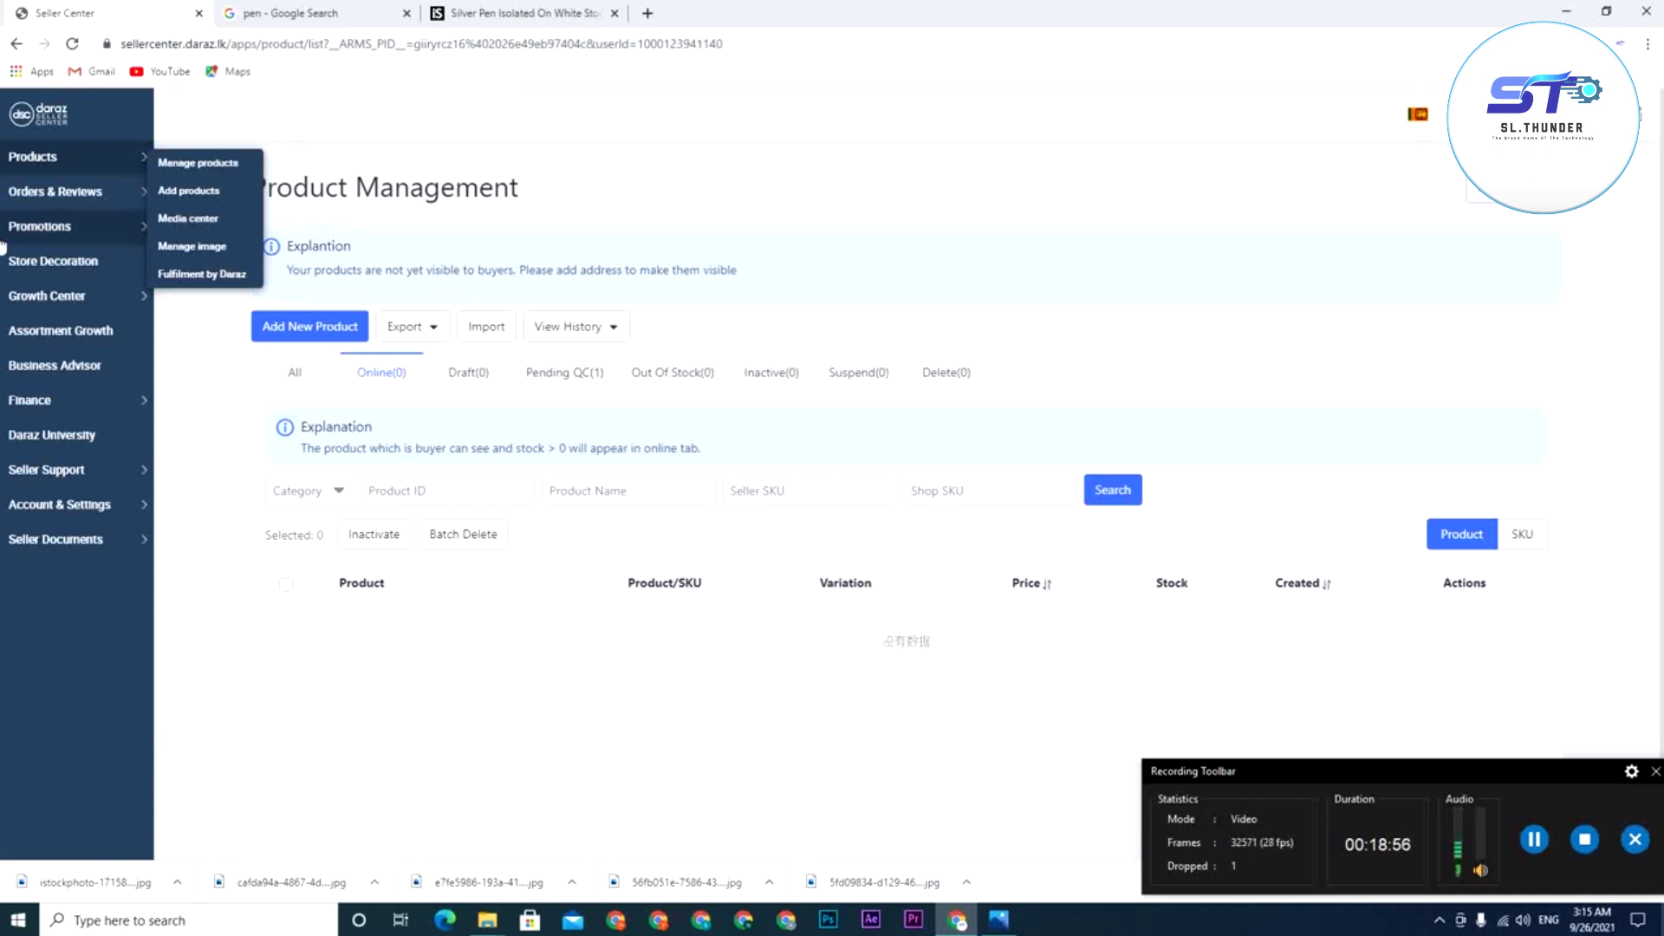
mouse_move(73, 202)
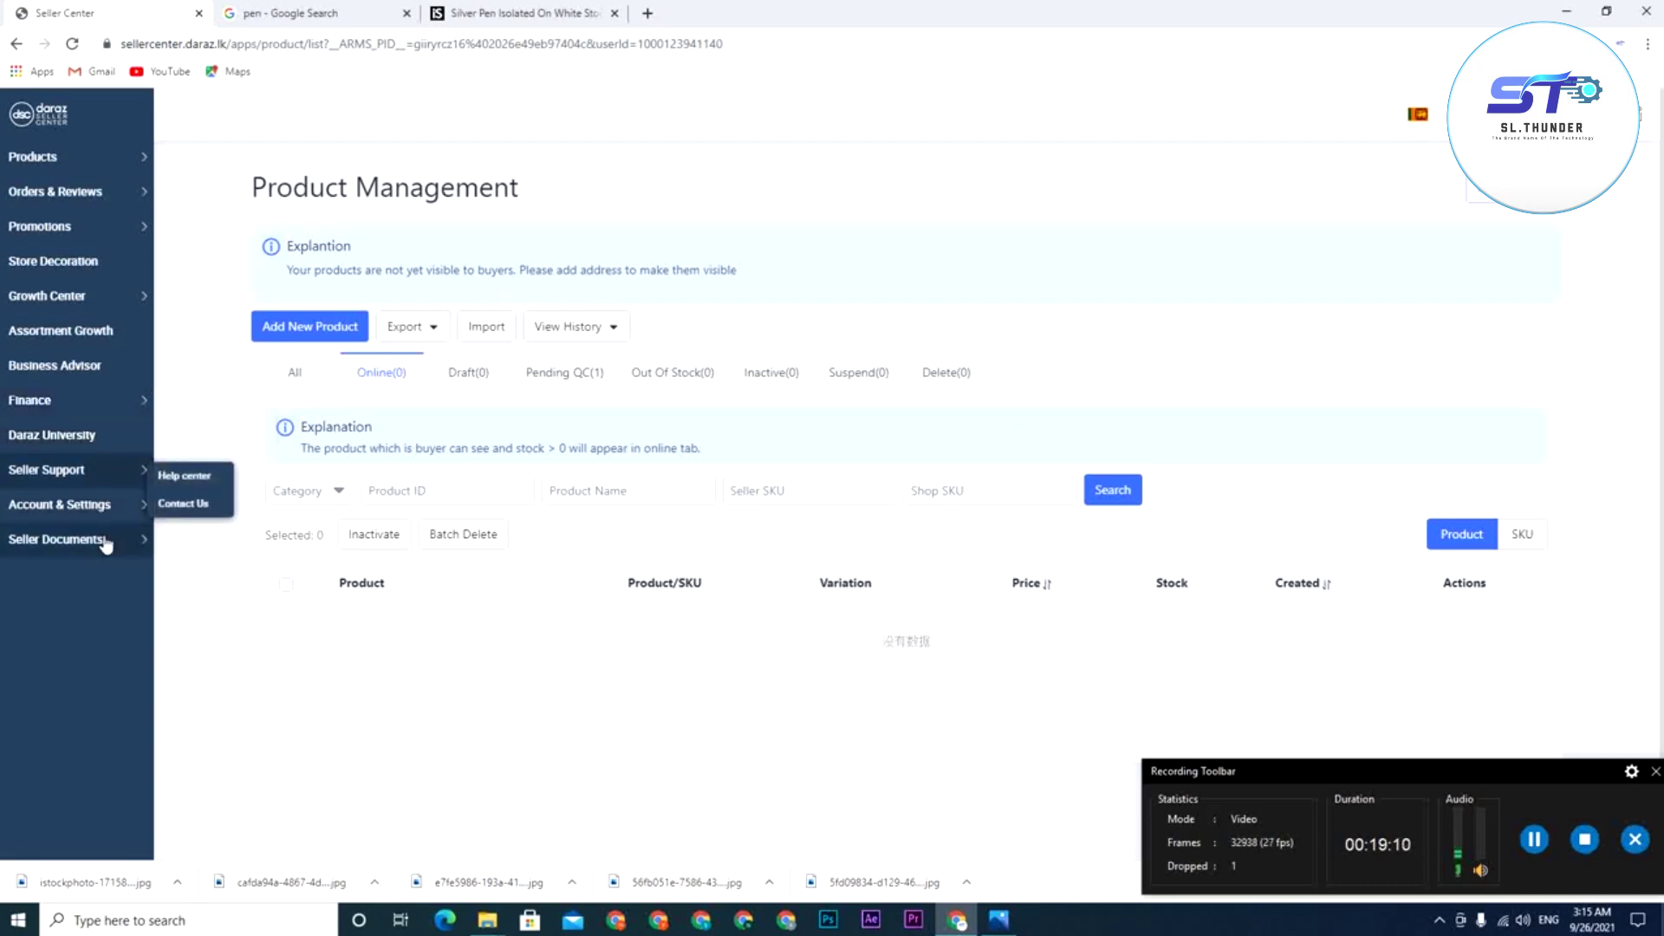
mouse_move(106, 523)
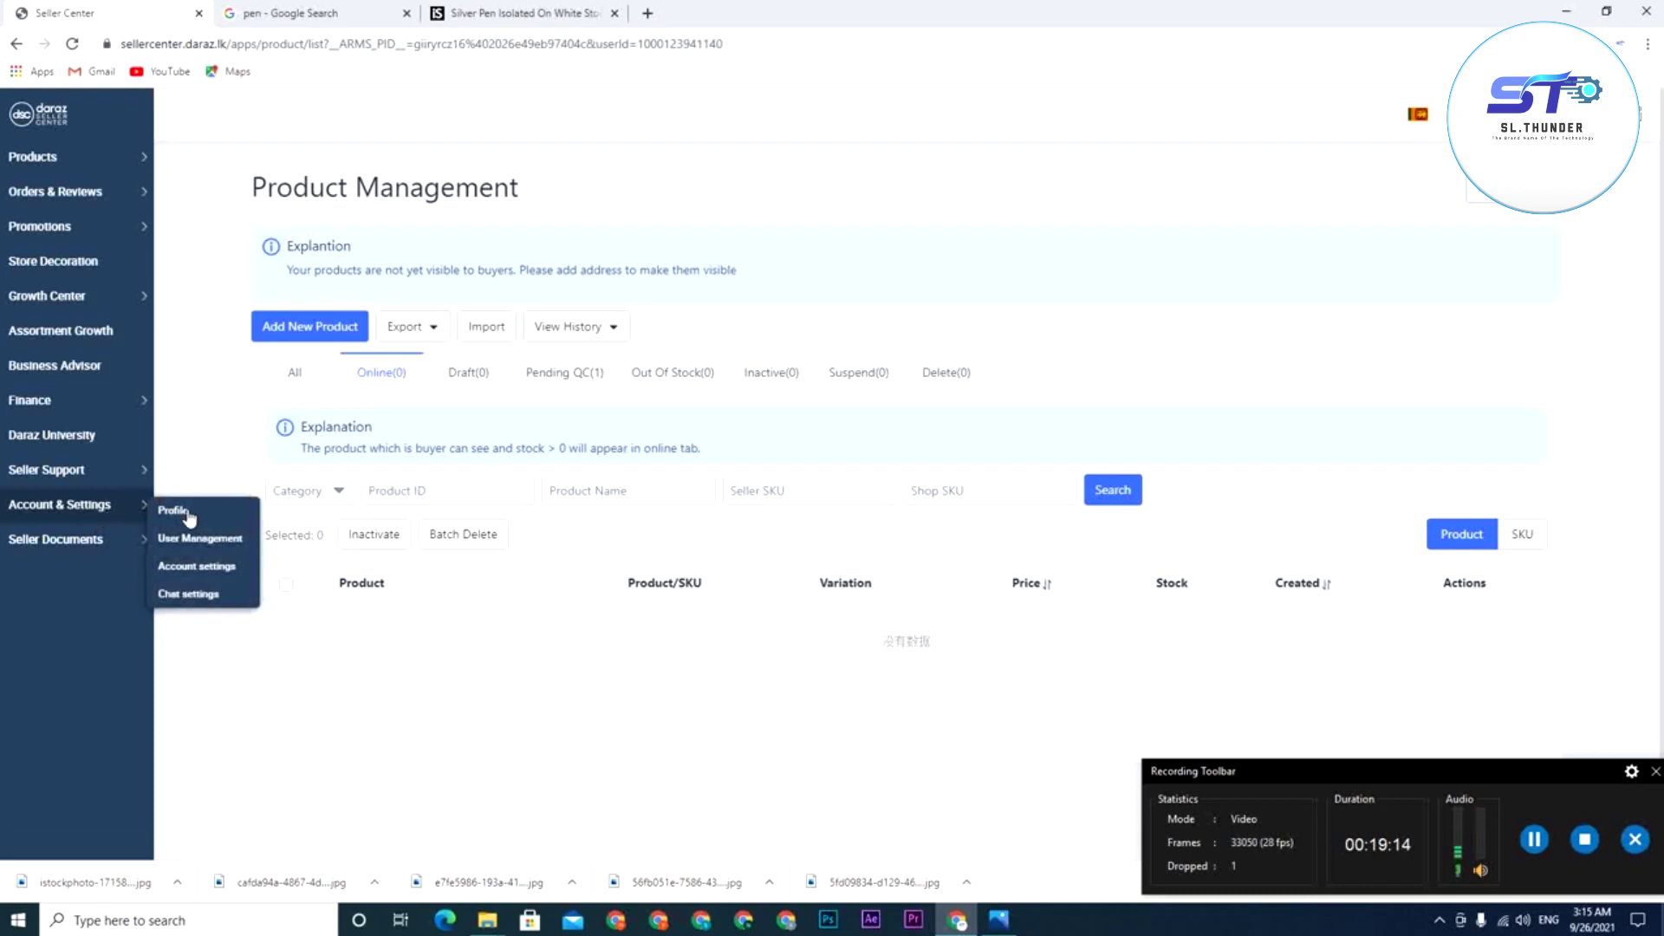
- Resubmit the seller account details from Account & Settings > Profile and confirm the success message
click(213, 520)
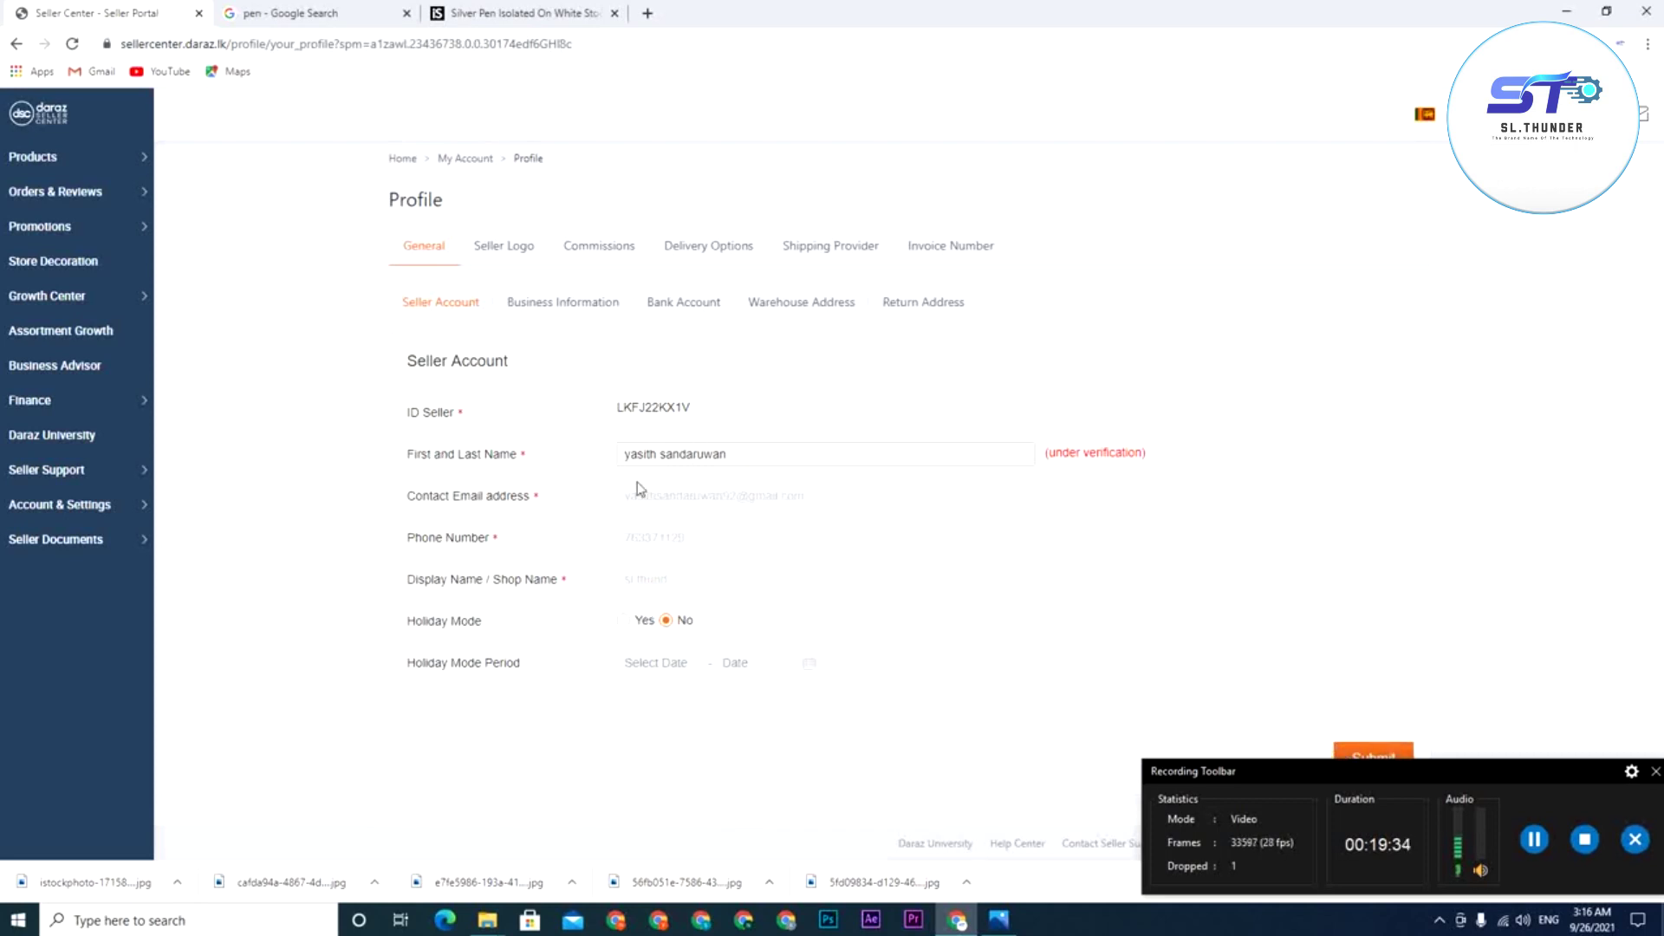
click(1383, 754)
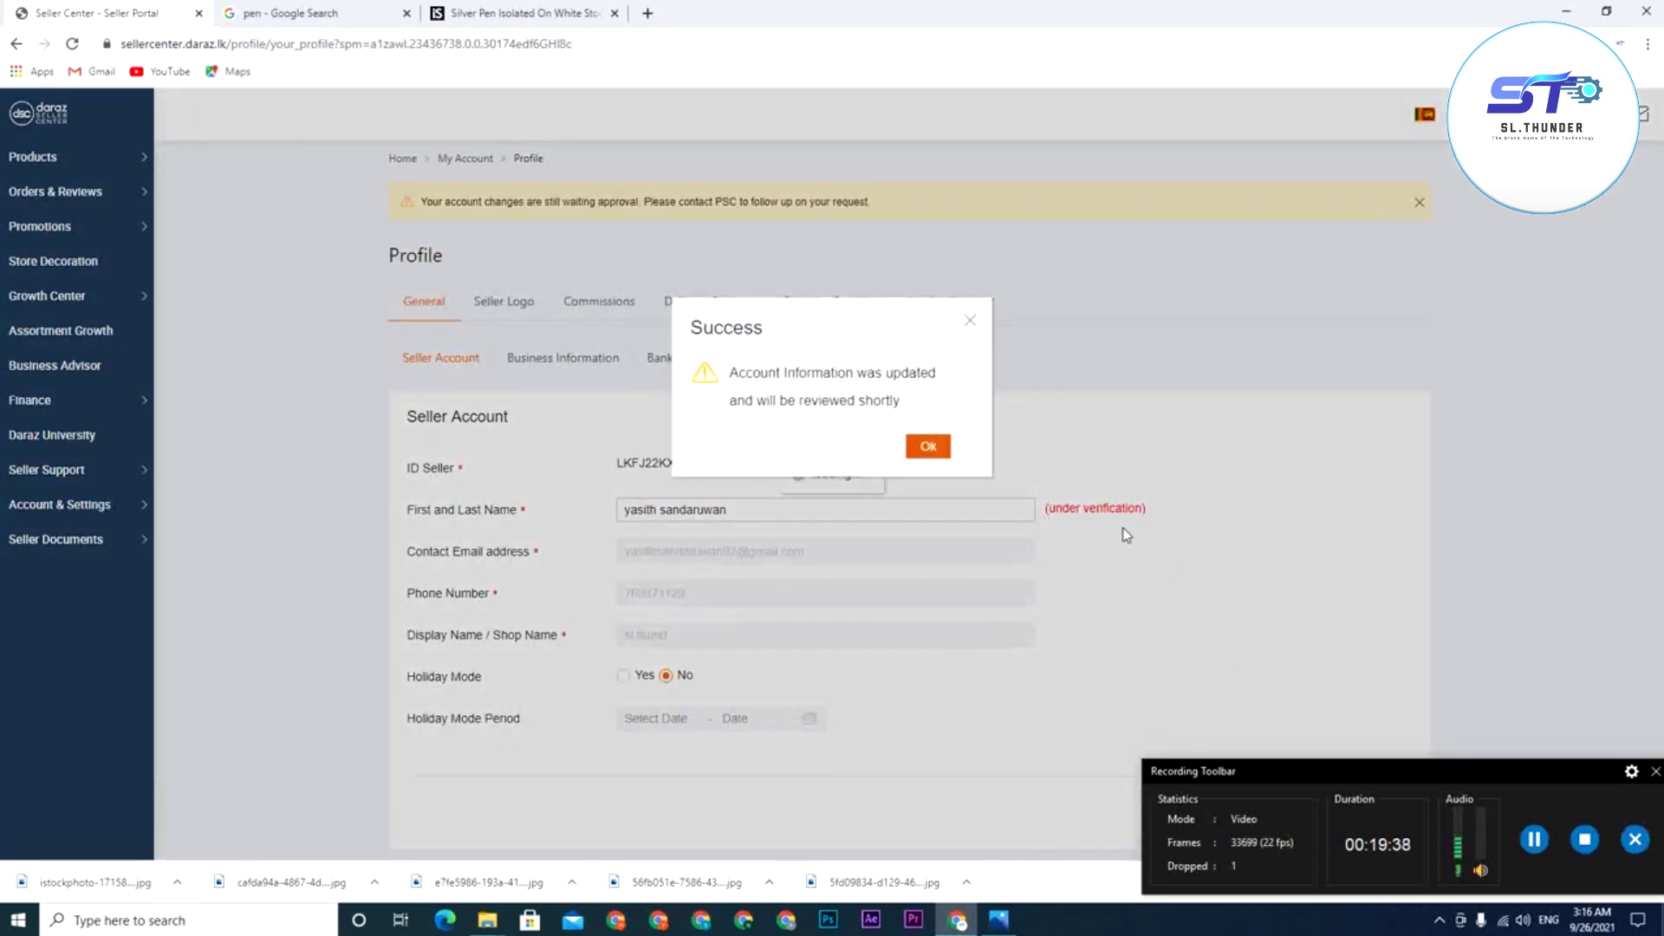
click(928, 447)
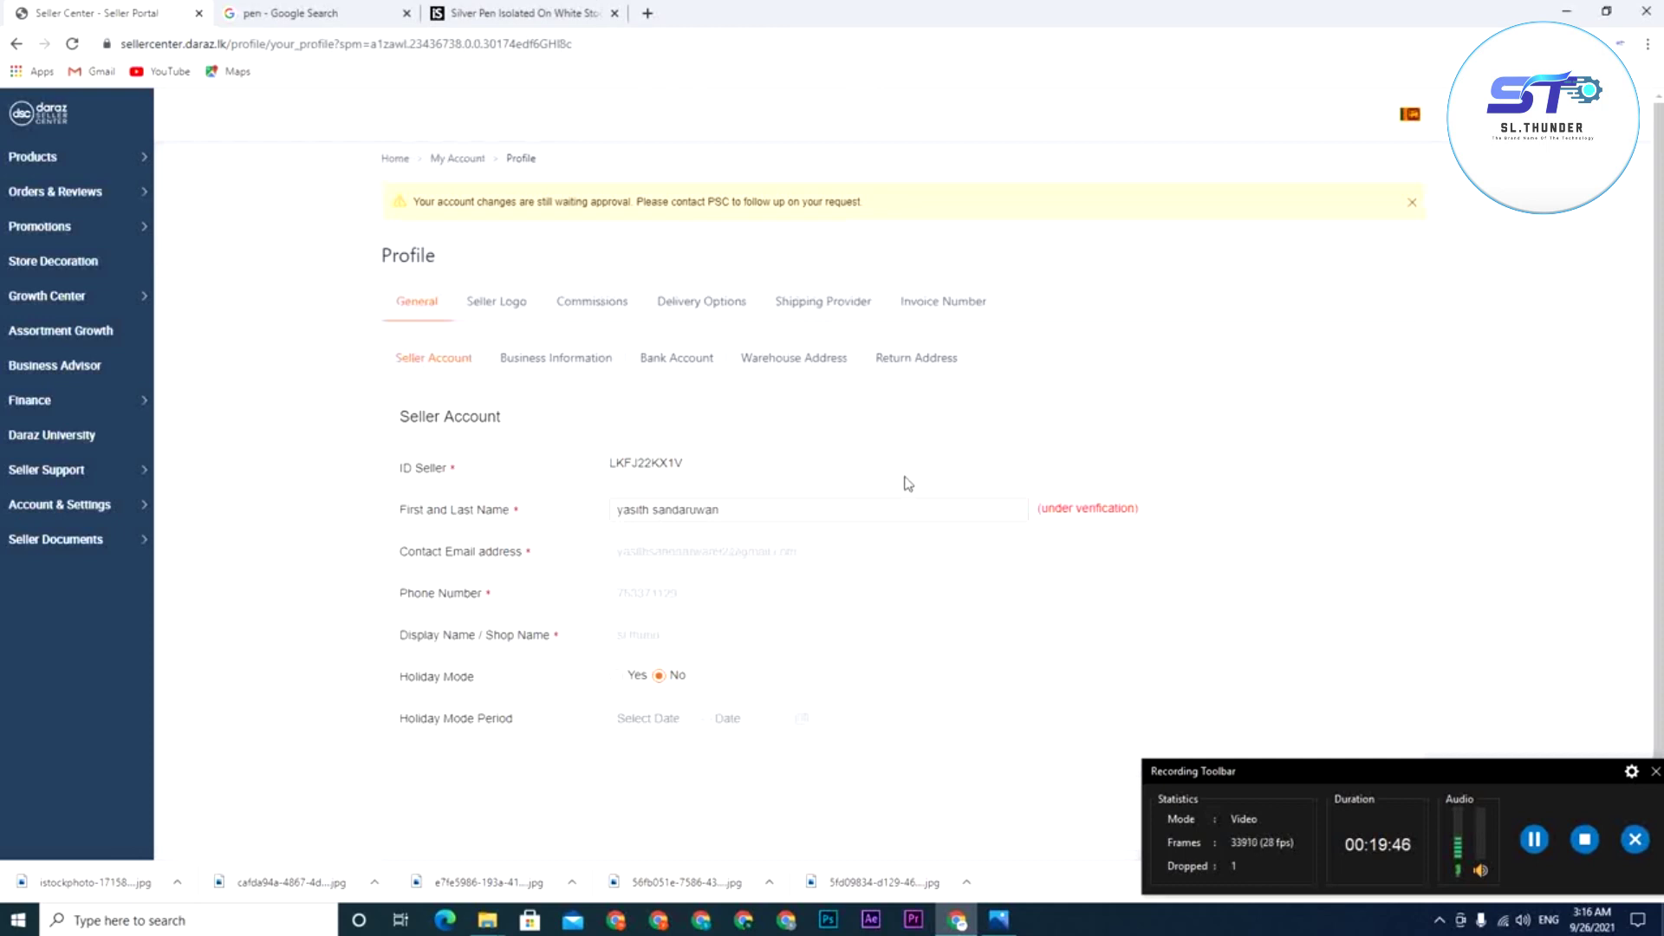
scroll(652, 520, down, 1)
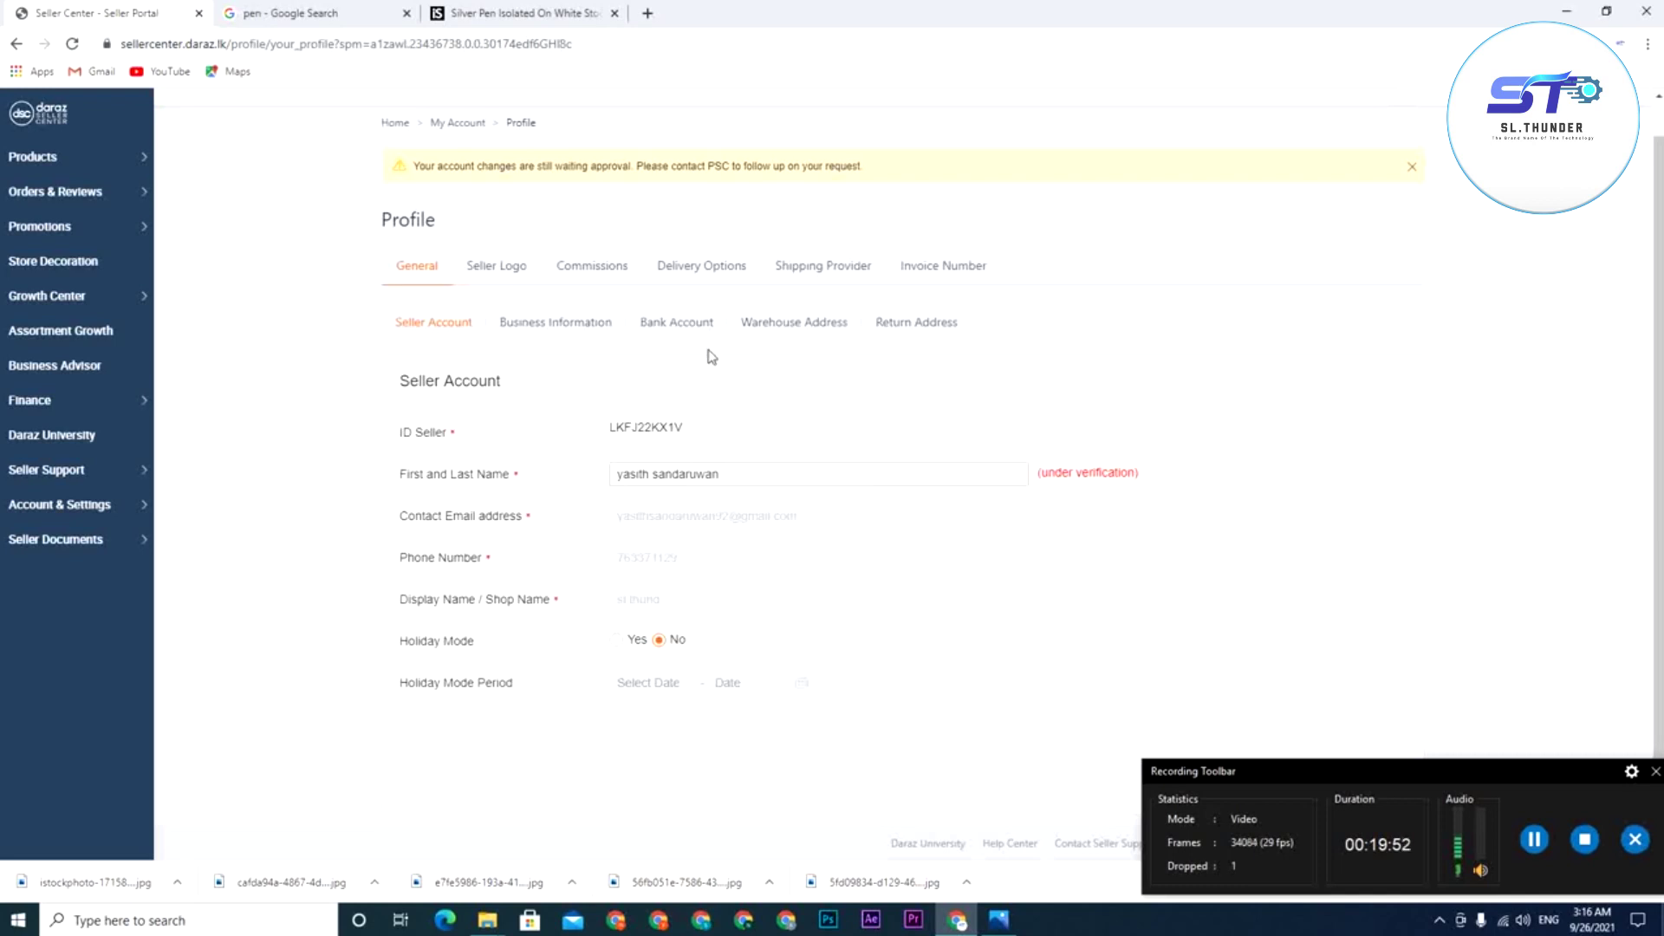
- Review the profile's bank account, Business Information and Return Address sections
click(679, 323)
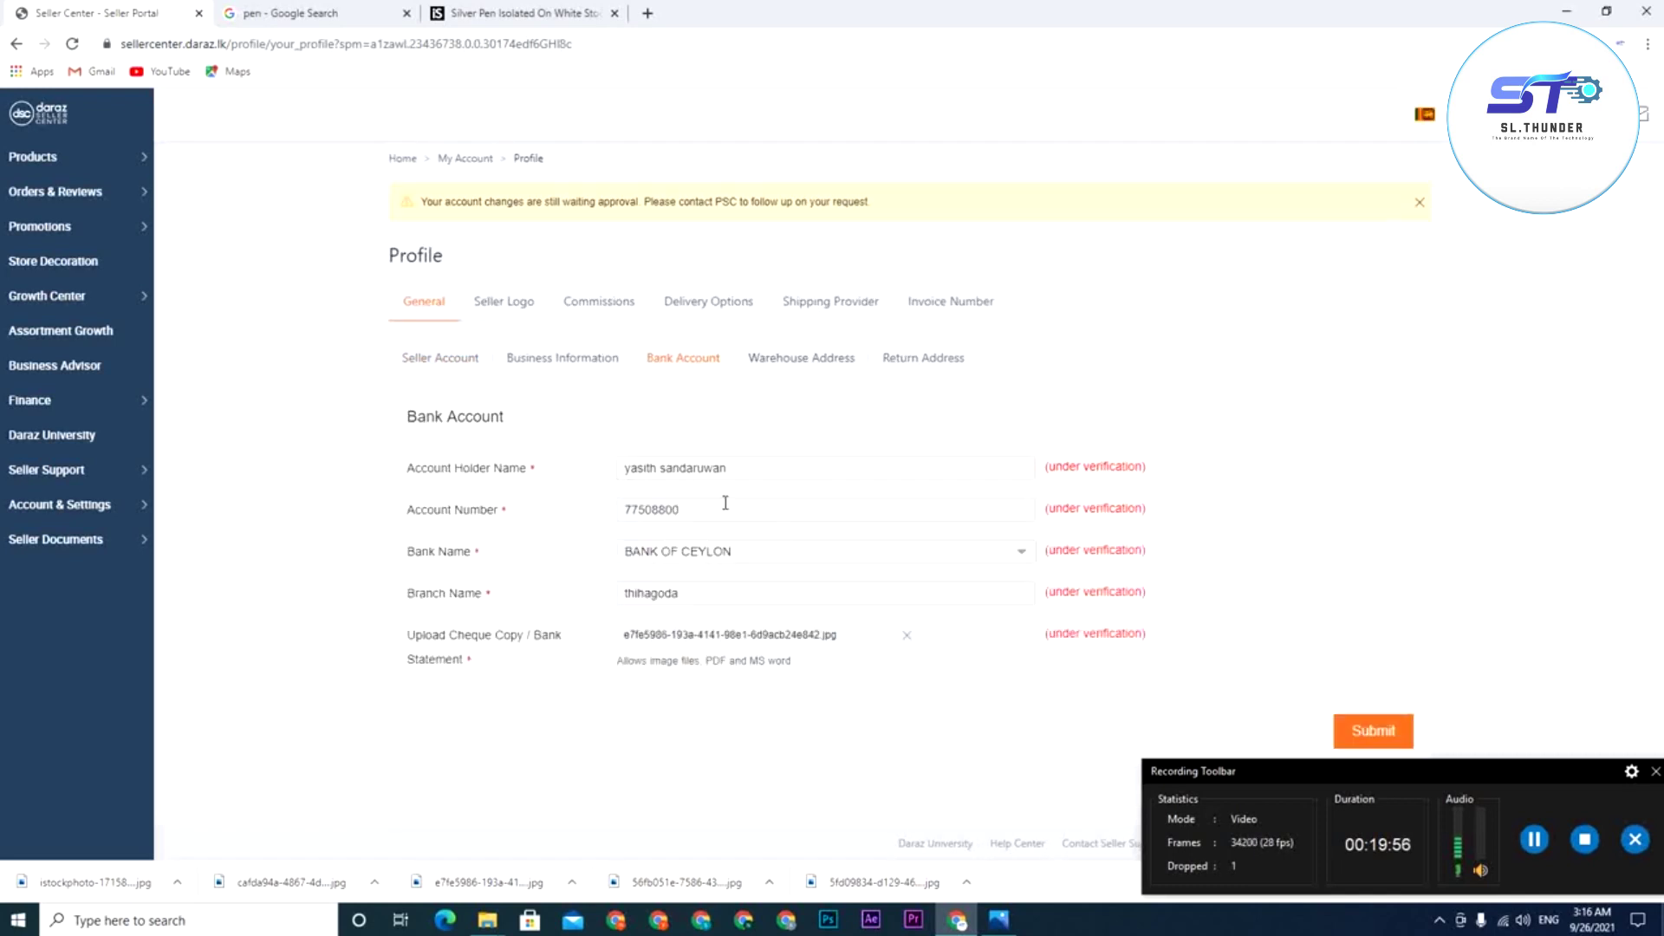
click(579, 371)
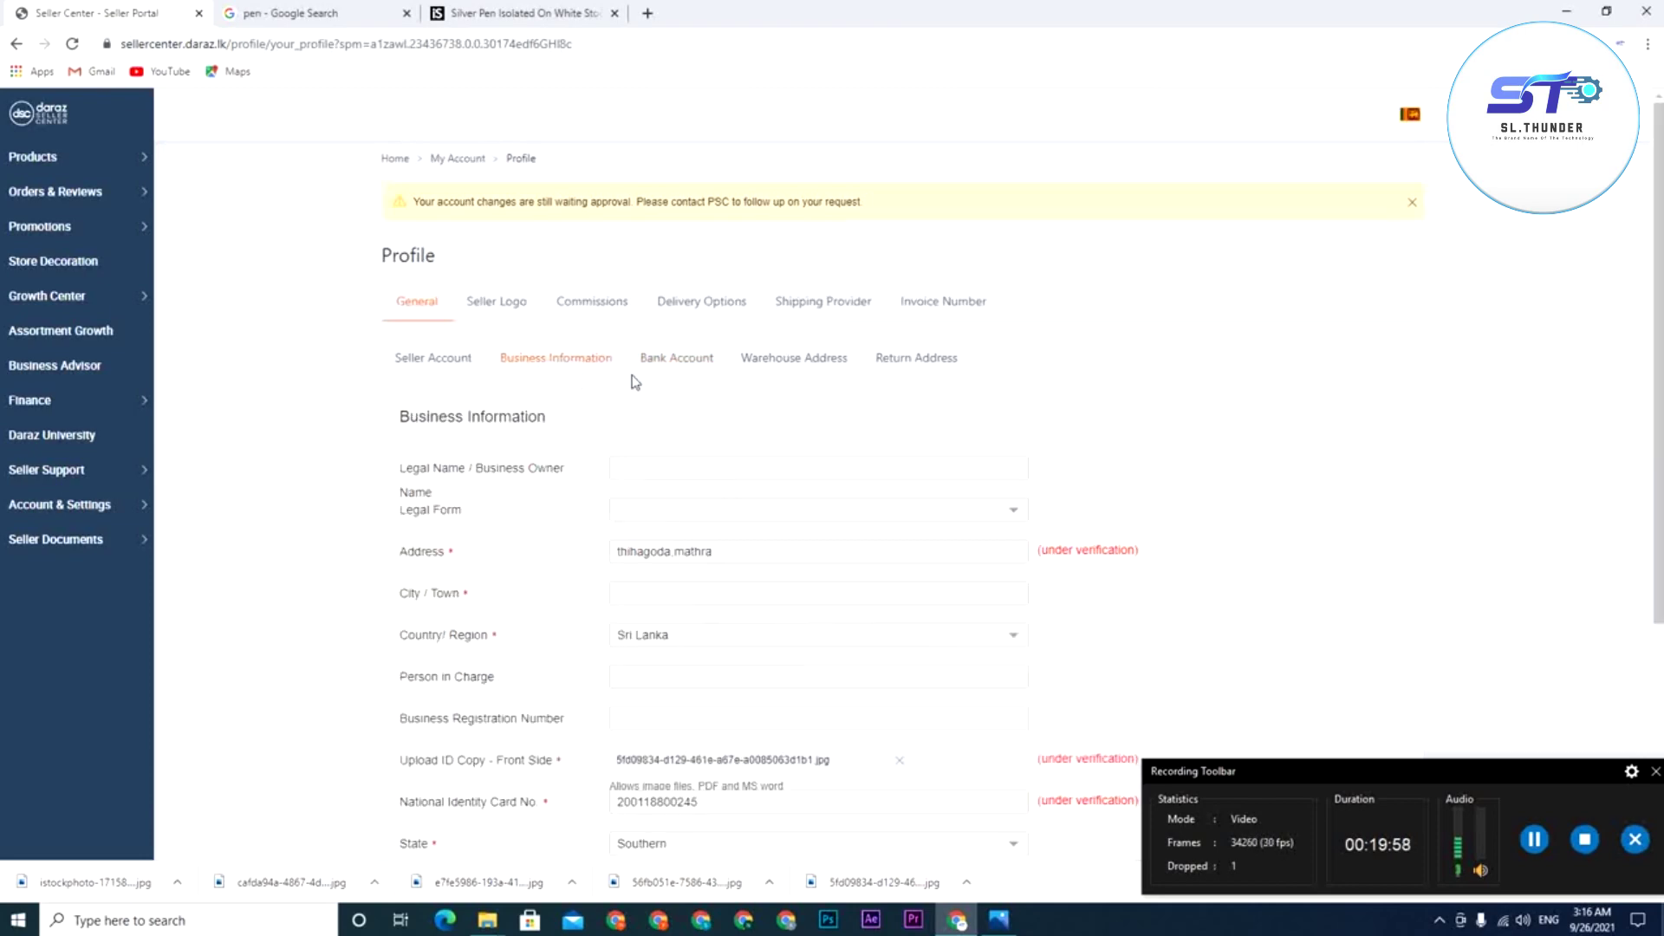
scroll(650, 438, down, 4)
scroll(791, 438, up, 4)
click(939, 376)
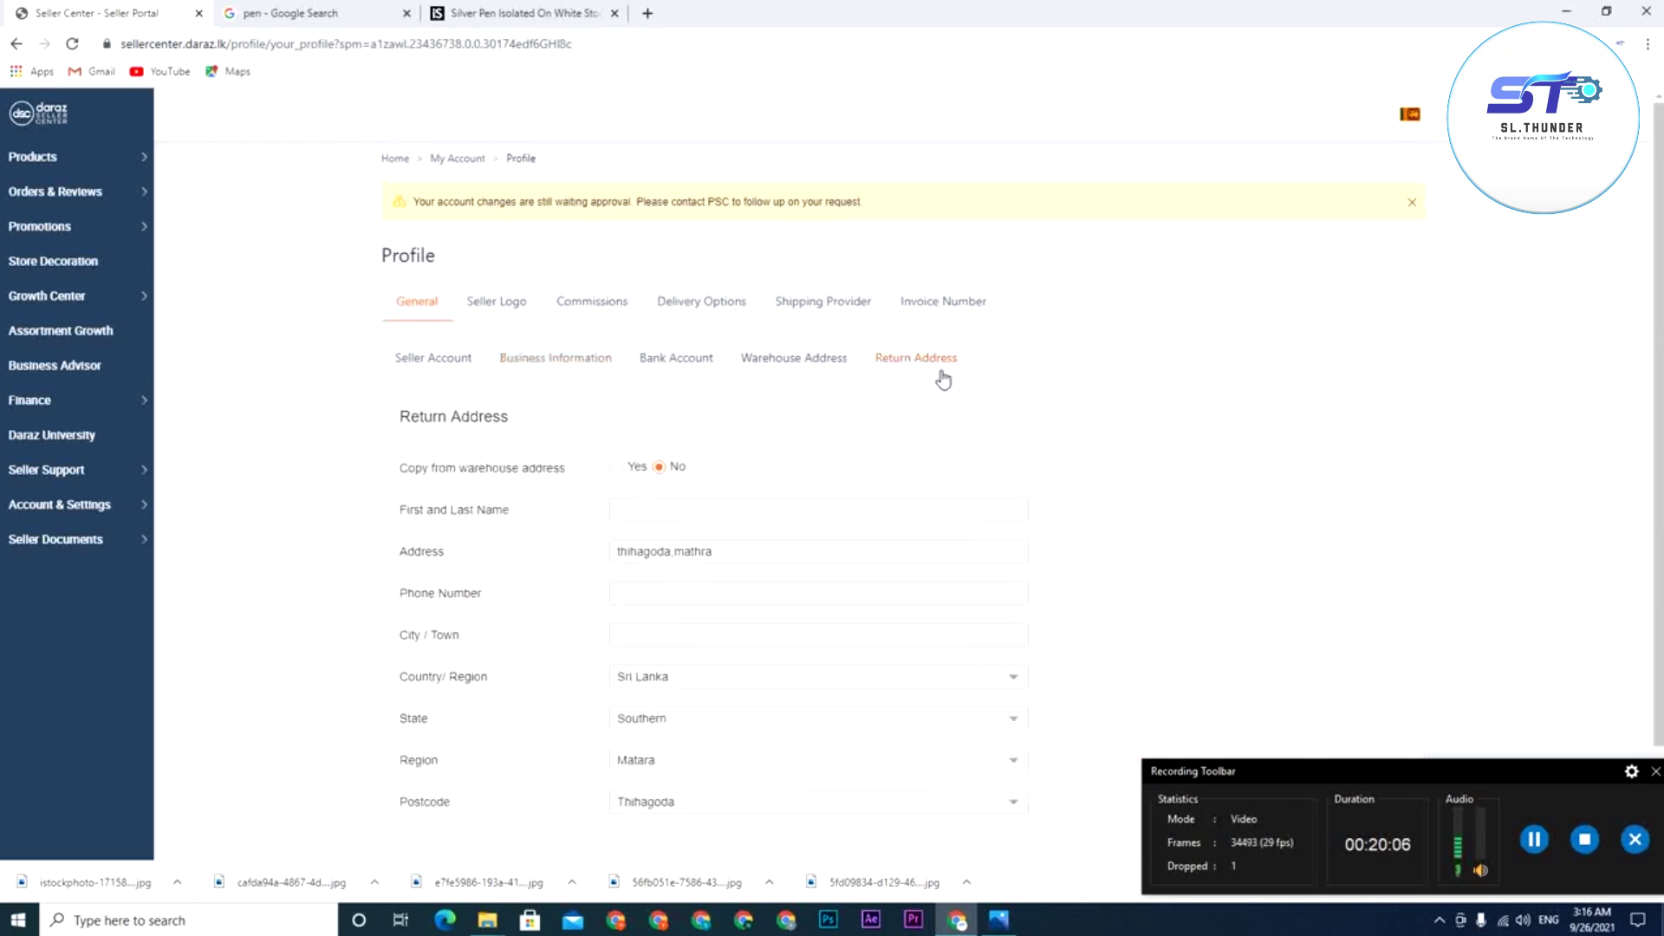
scroll(692, 505, down, 1)
scroll(697, 506, up, 1)
- Check the Invoice Number and Seller Logo tabs, then go back to General details
click(899, 303)
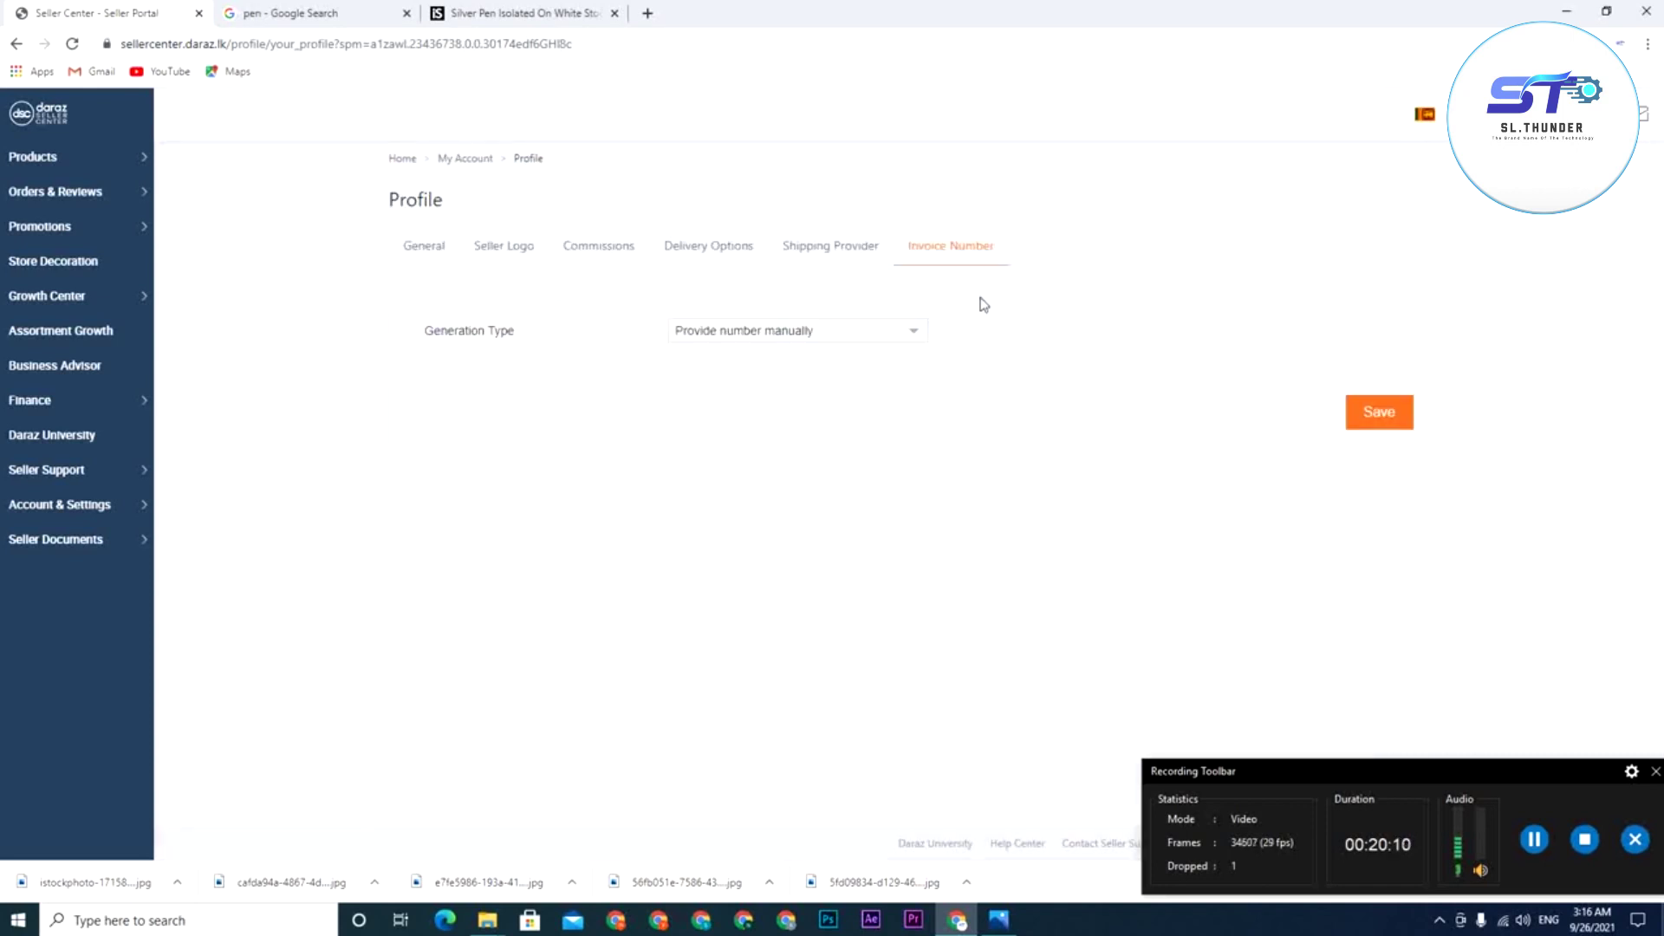
click(520, 251)
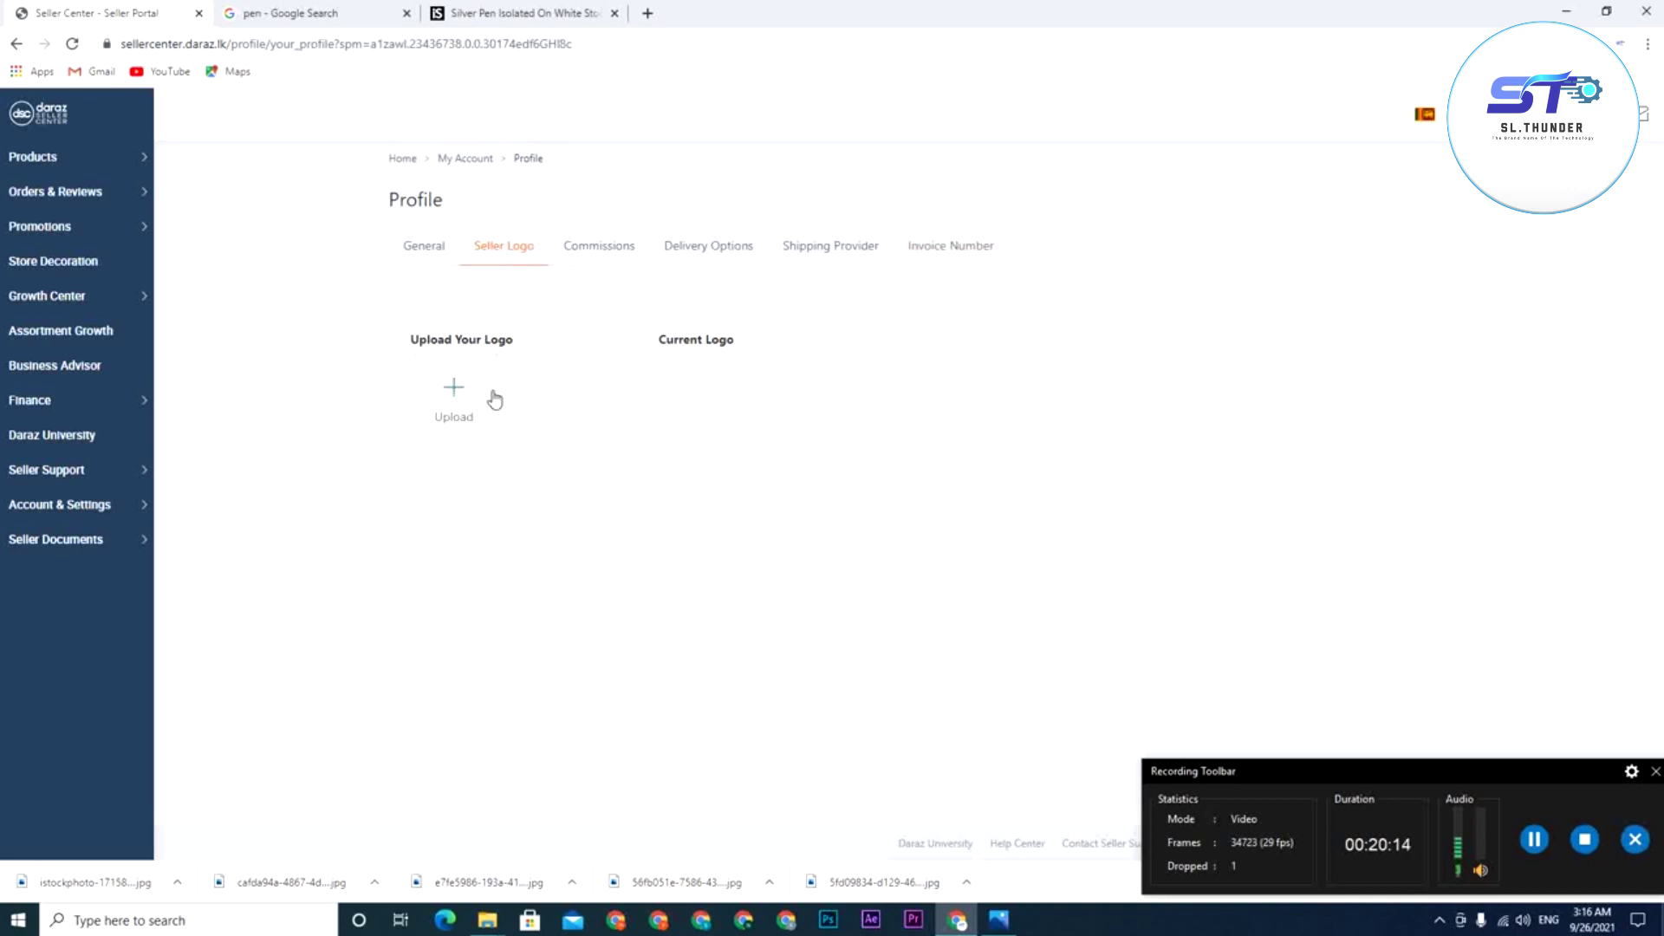
mouse_move(61, 413)
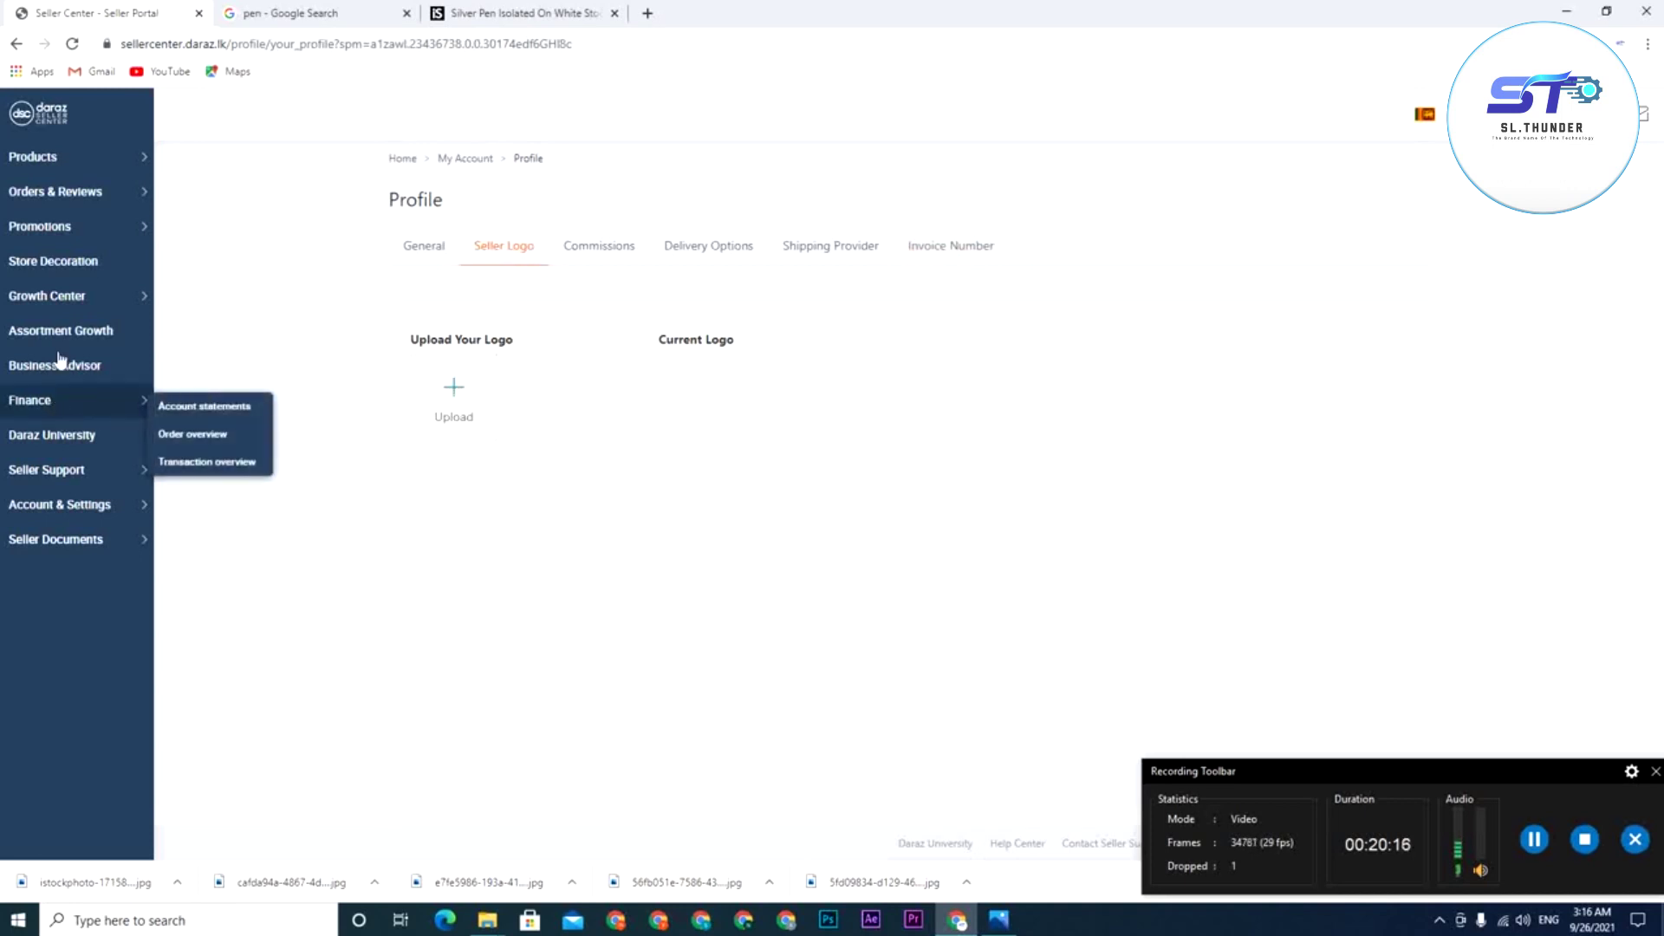
mouse_move(83, 516)
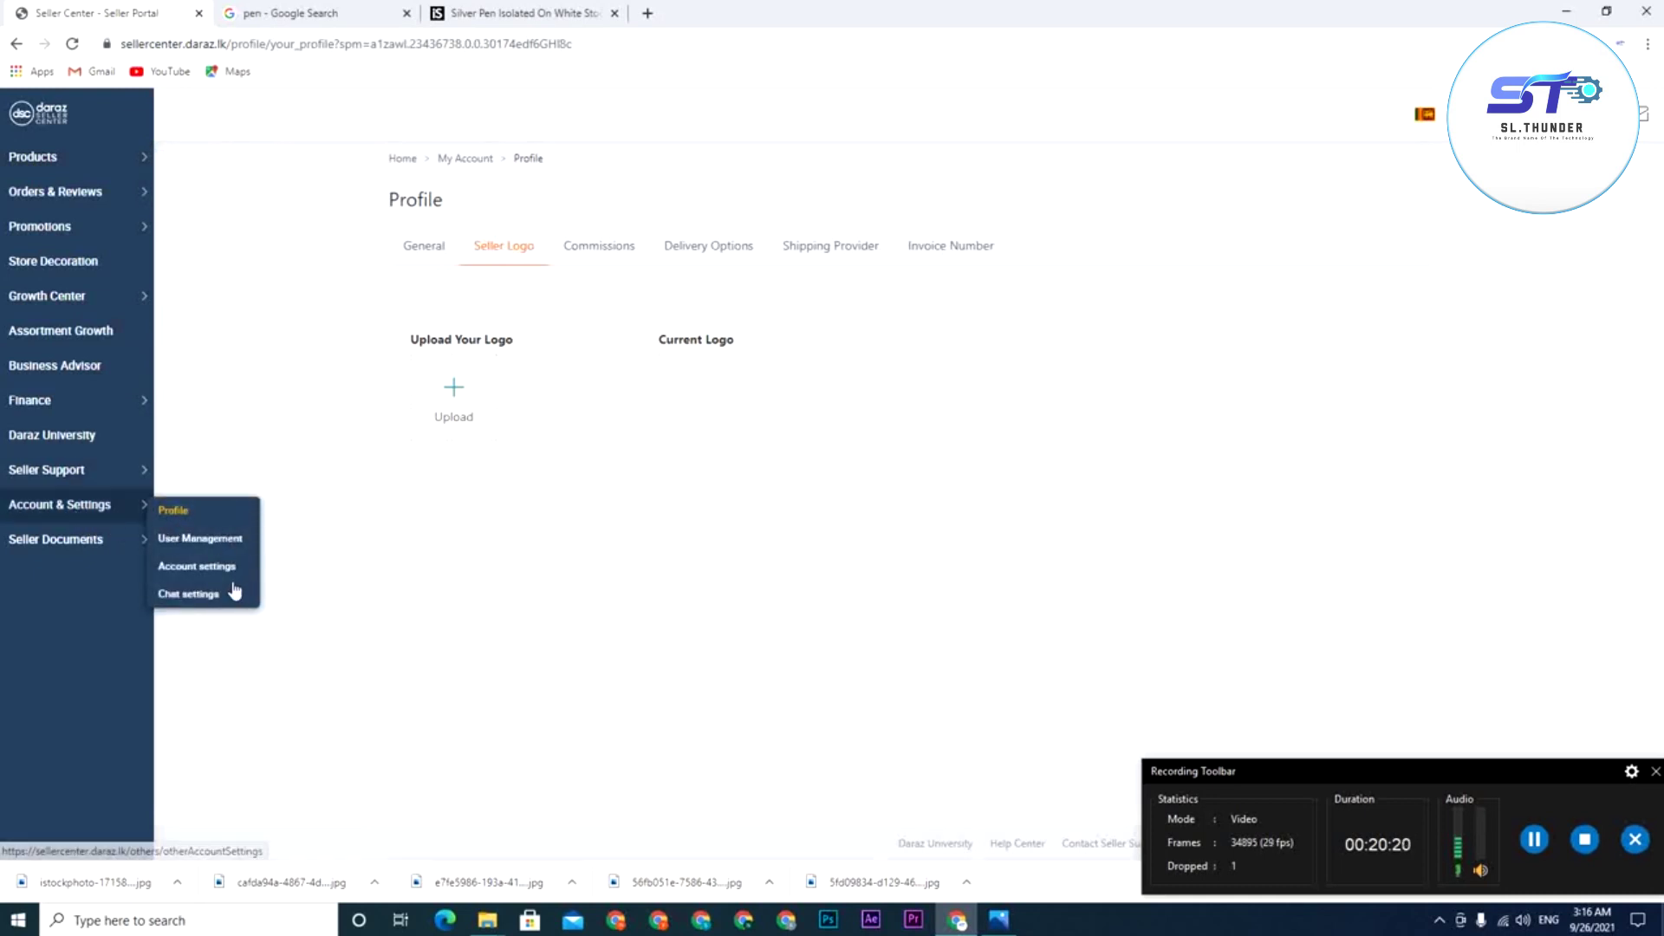
click(436, 252)
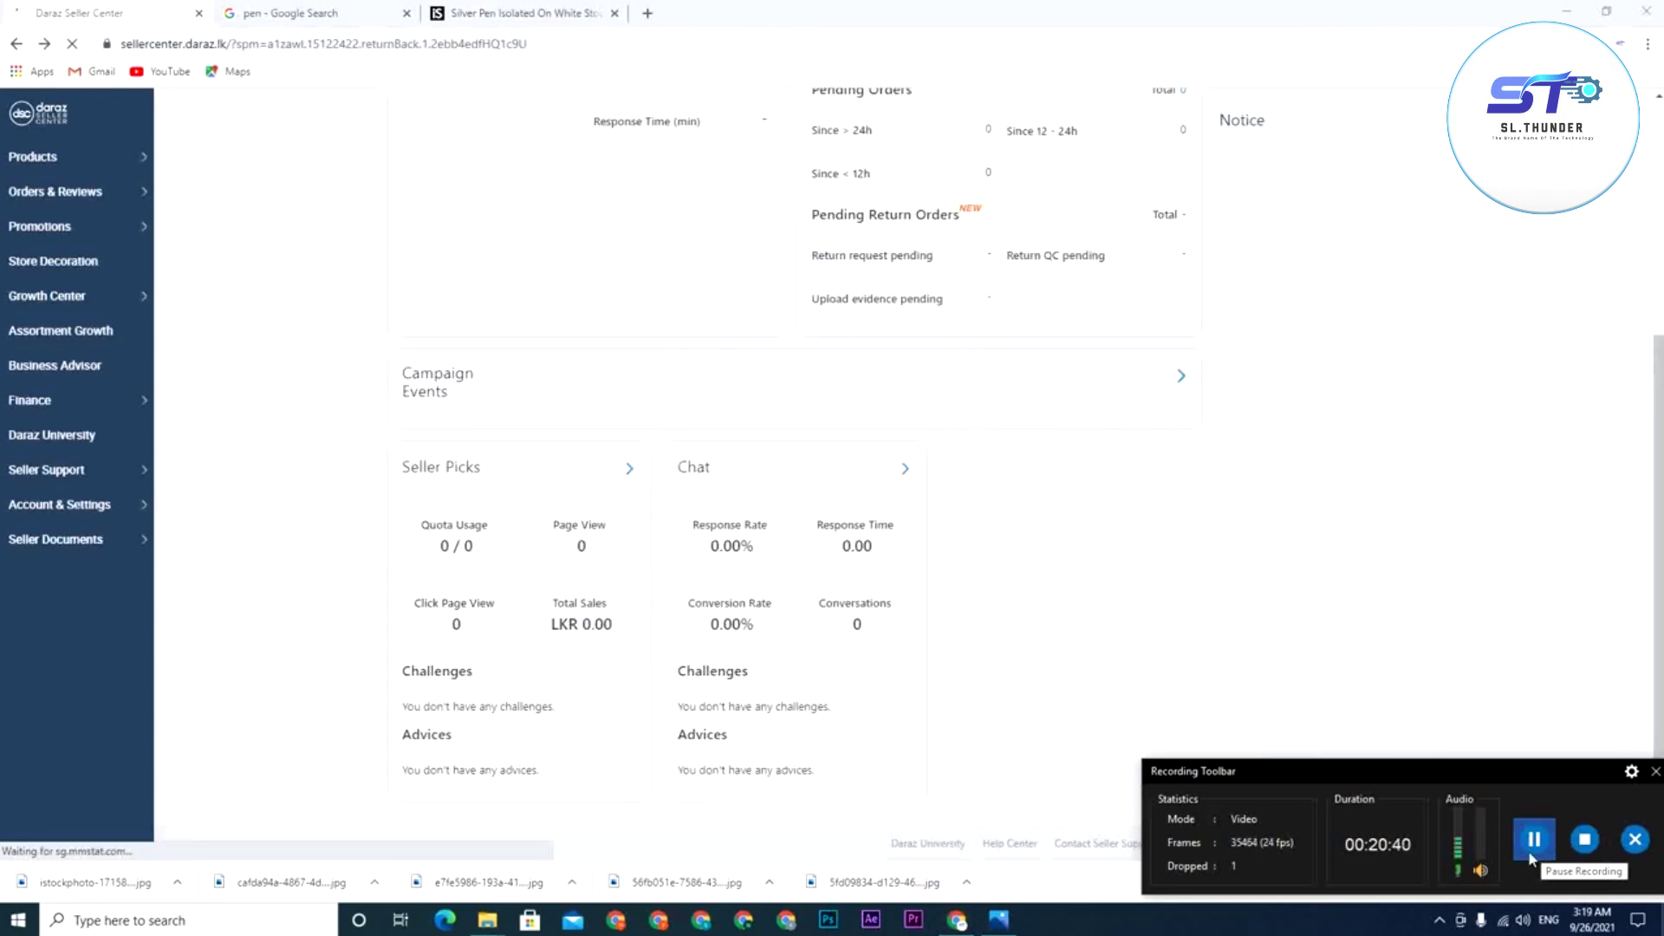
- Scroll through the dashboard's performance and seller stats, then open the seller Profile page
scroll(635, 349, up, 3)
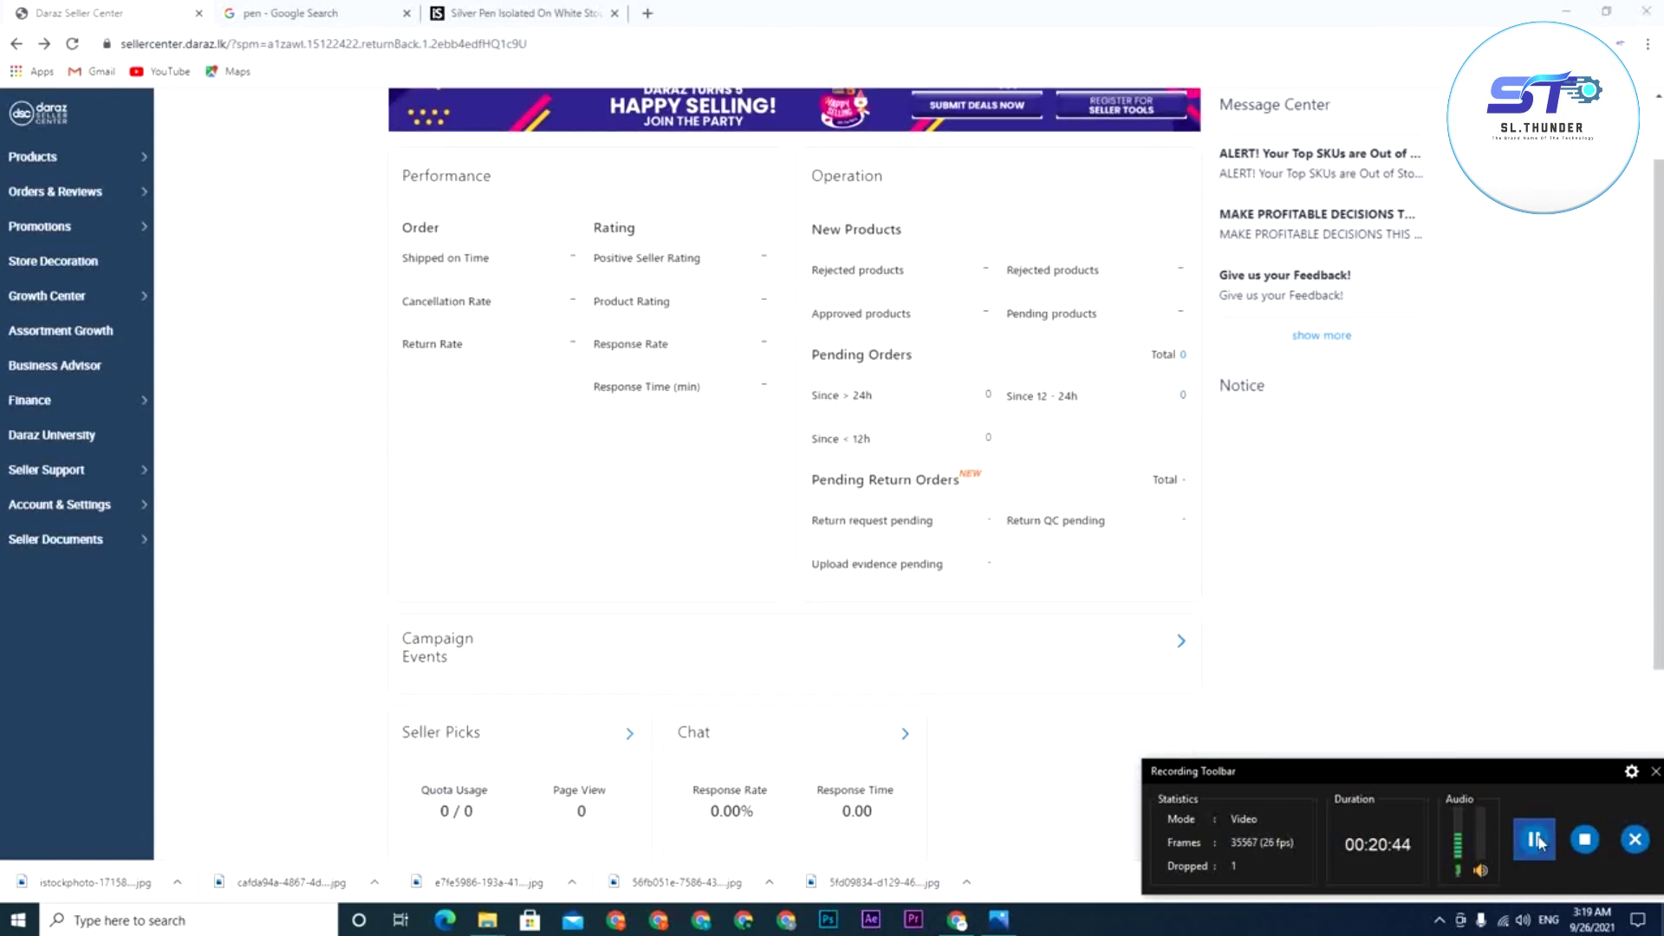
scroll(1094, 683, up, 1)
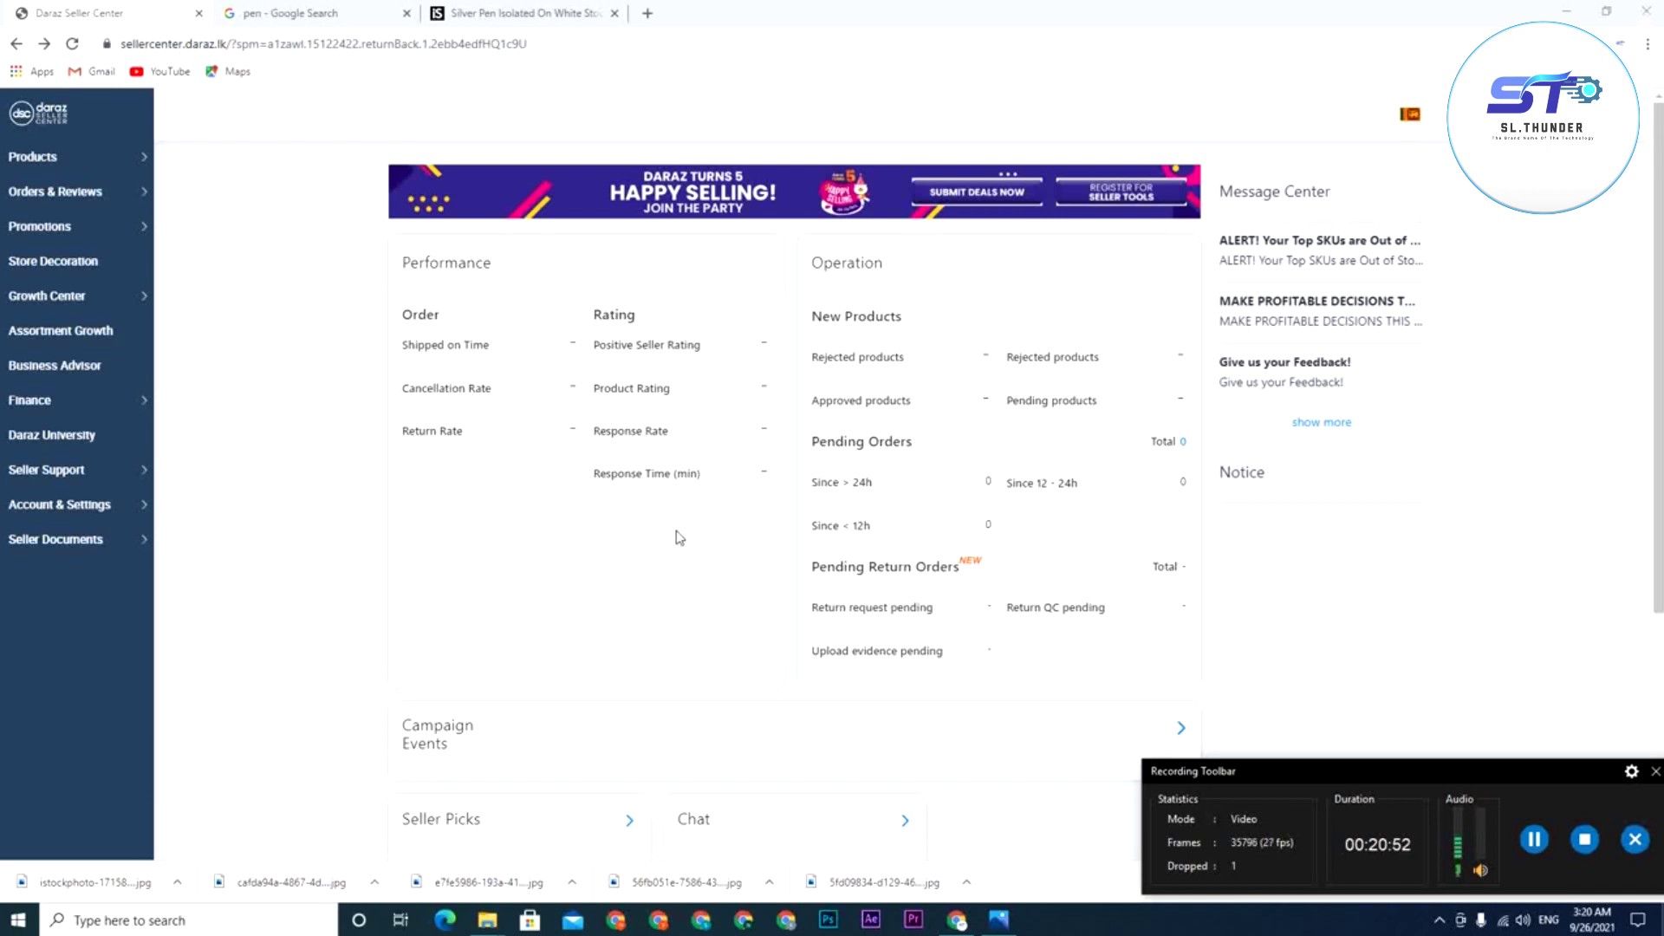
scroll(680, 538, down, 3)
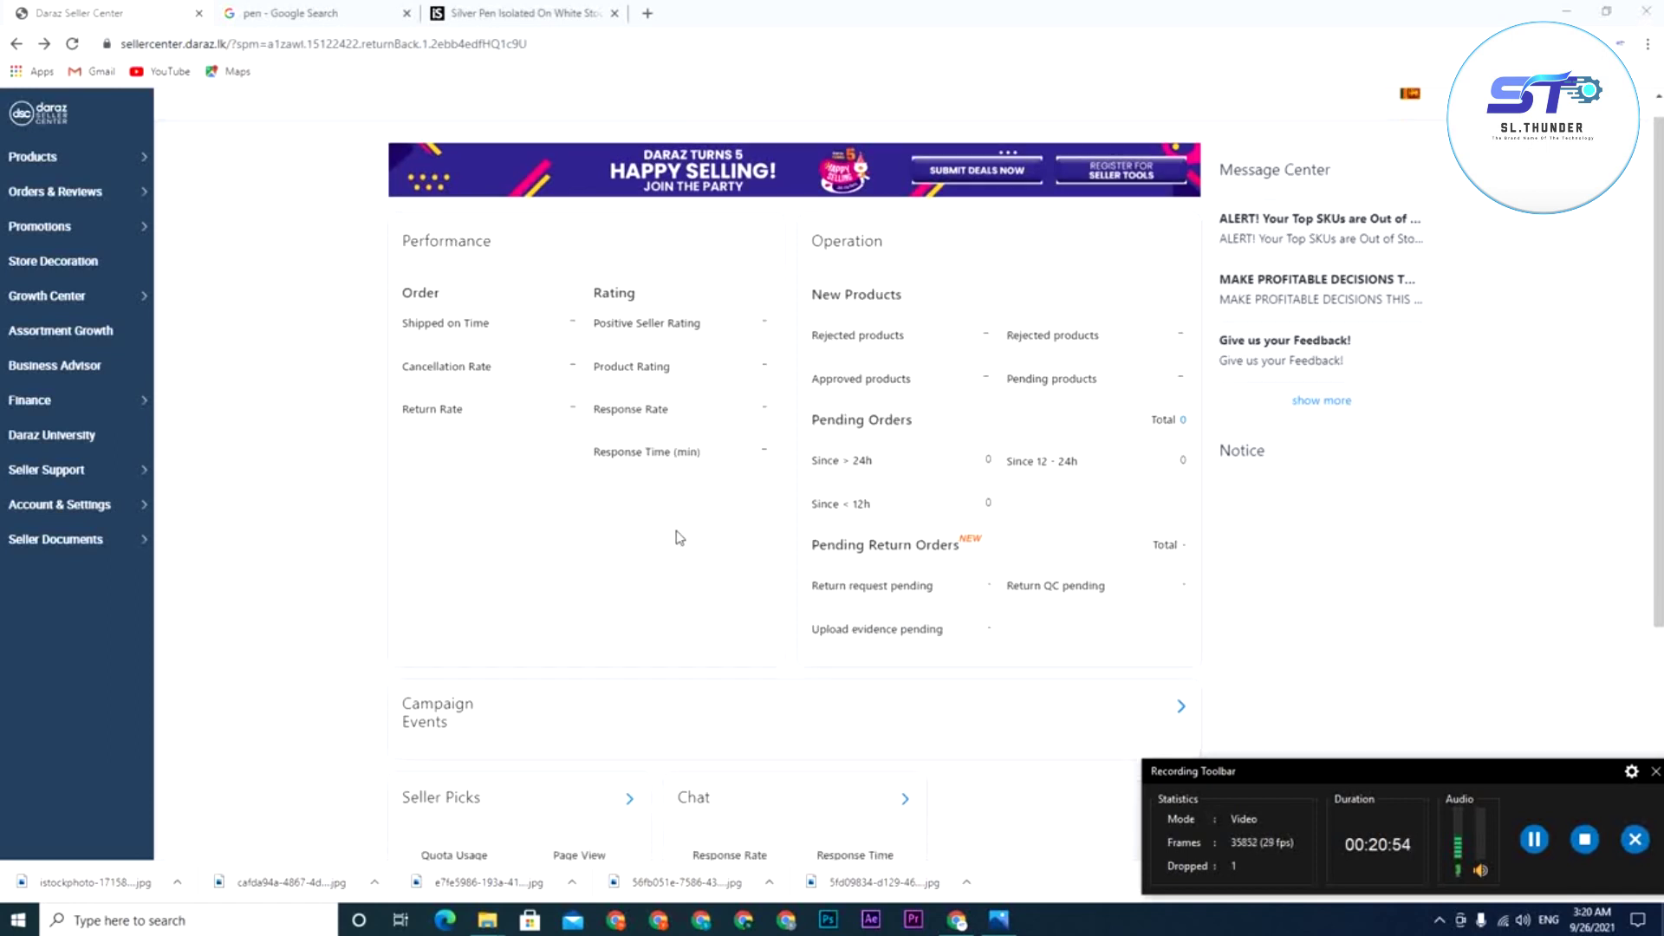
scroll(536, 694, down, 1)
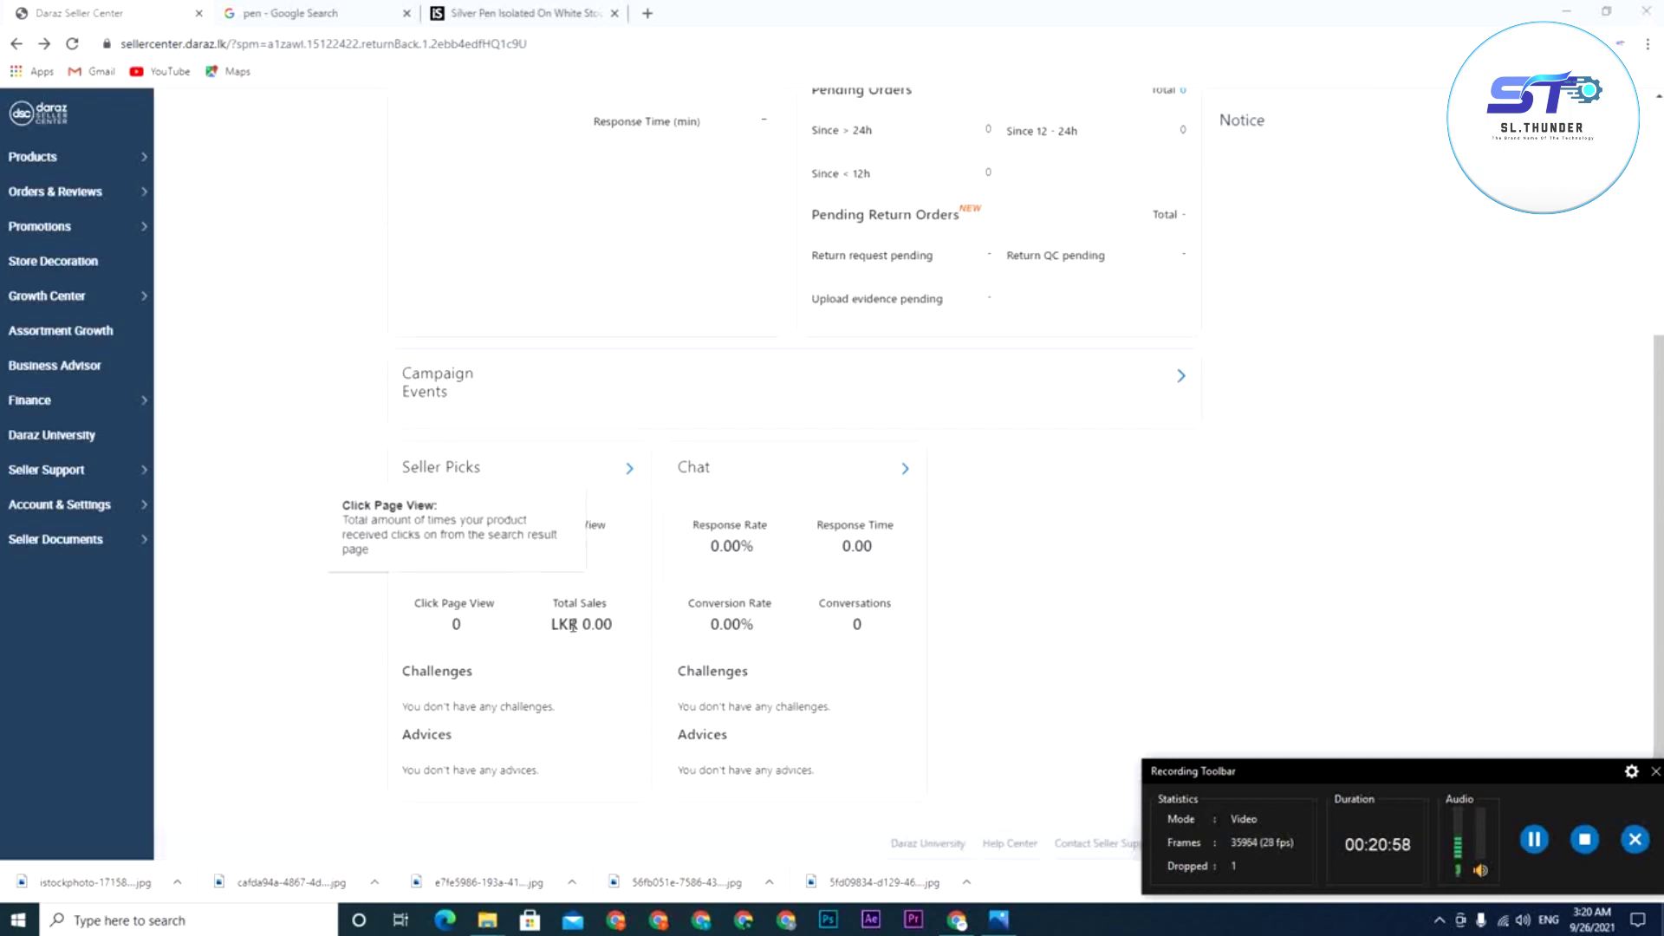
mouse_move(612, 620)
scroll(1205, 323, up, 4)
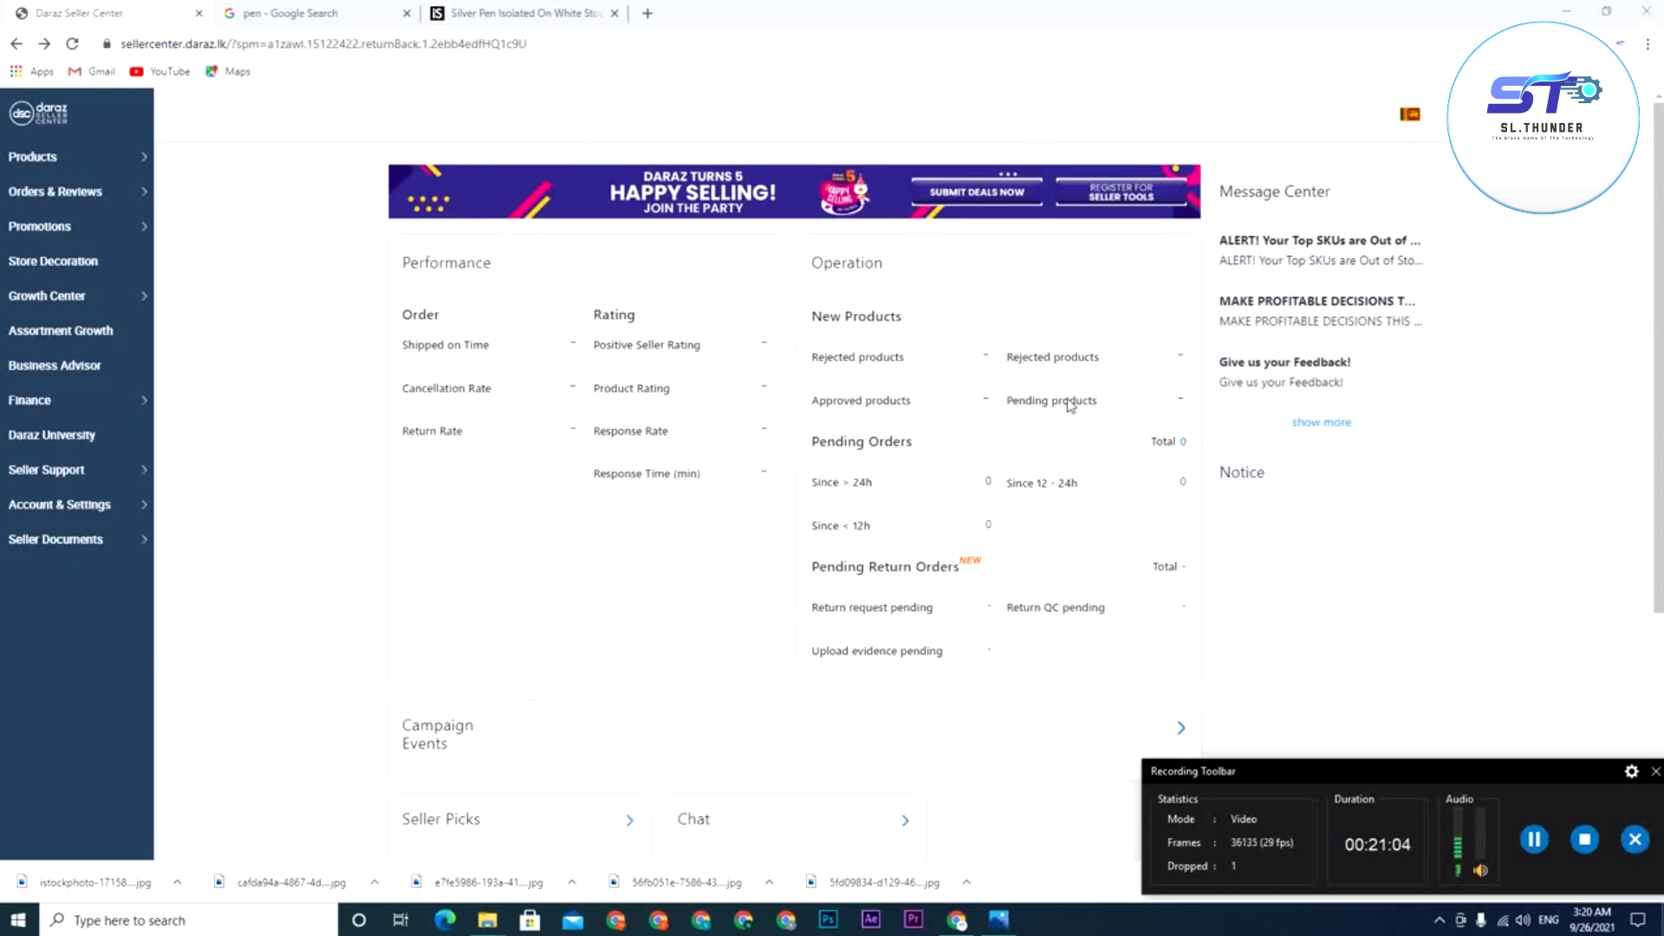
scroll(836, 662, down, 4)
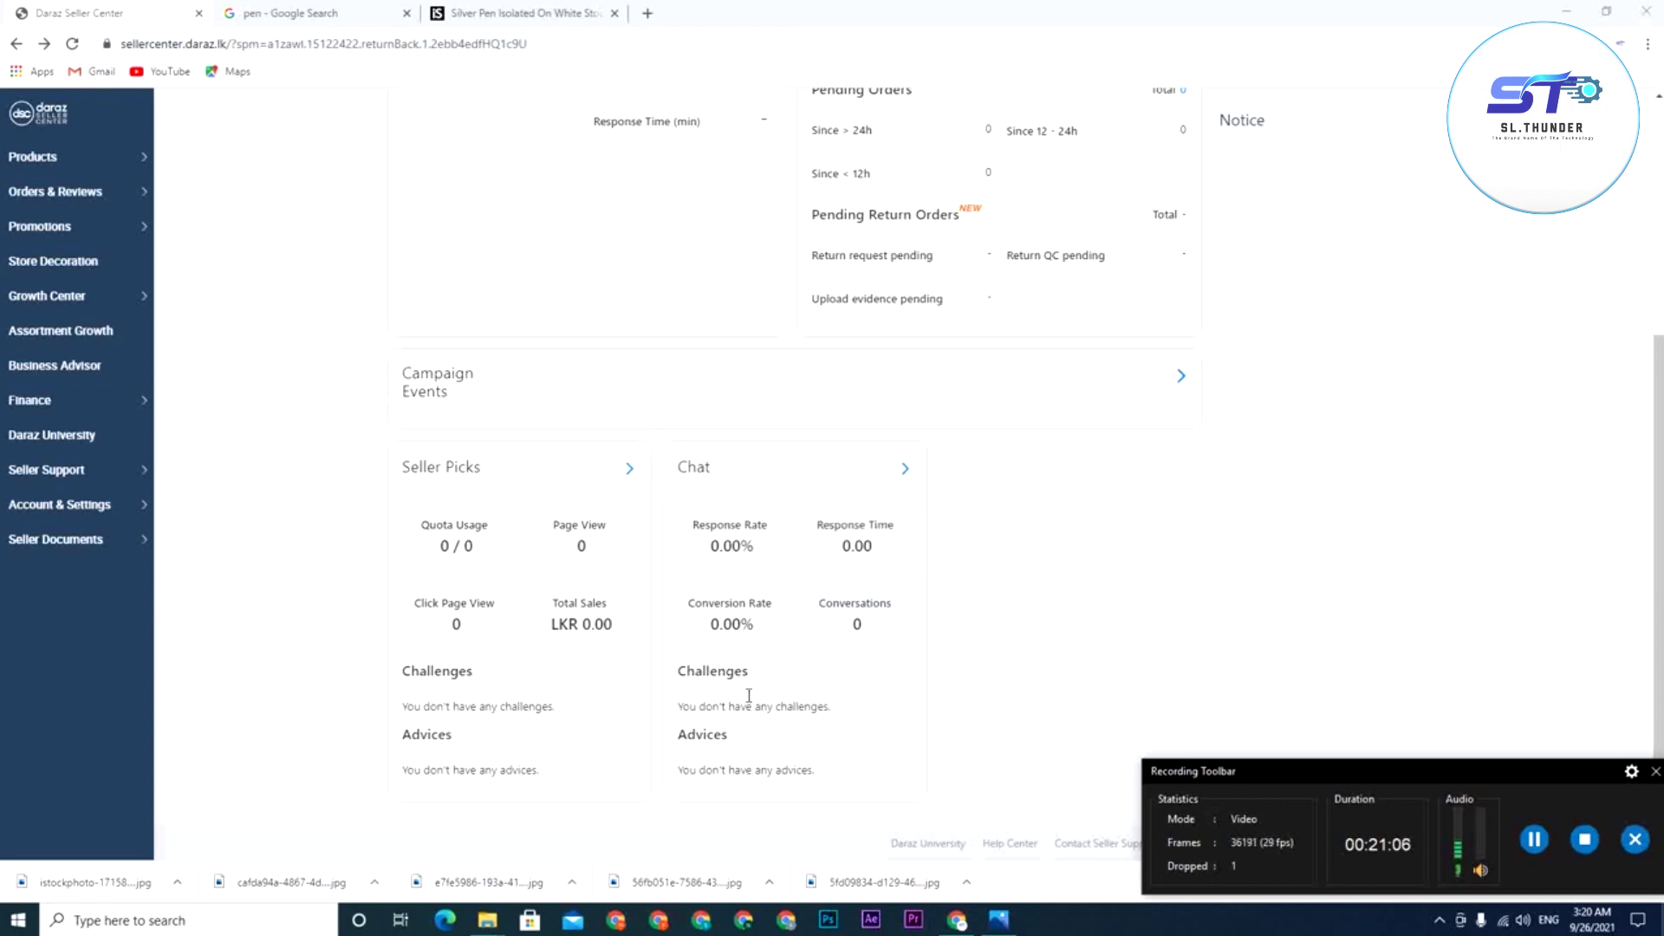
scroll(732, 735, up, 4)
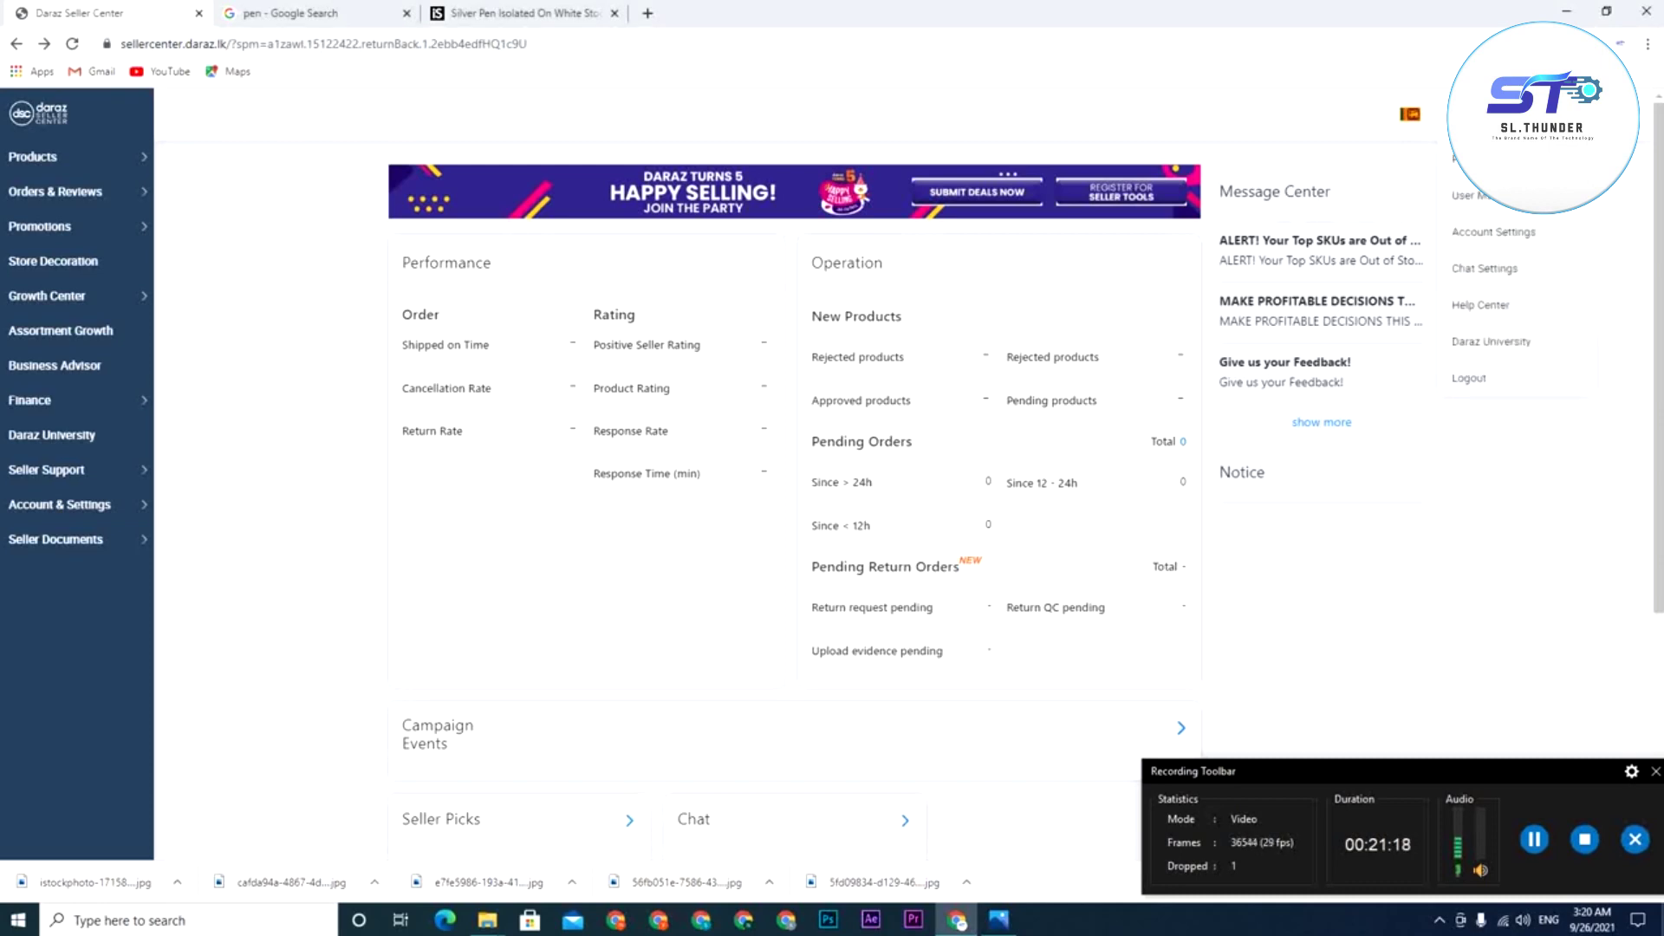
click(1460, 159)
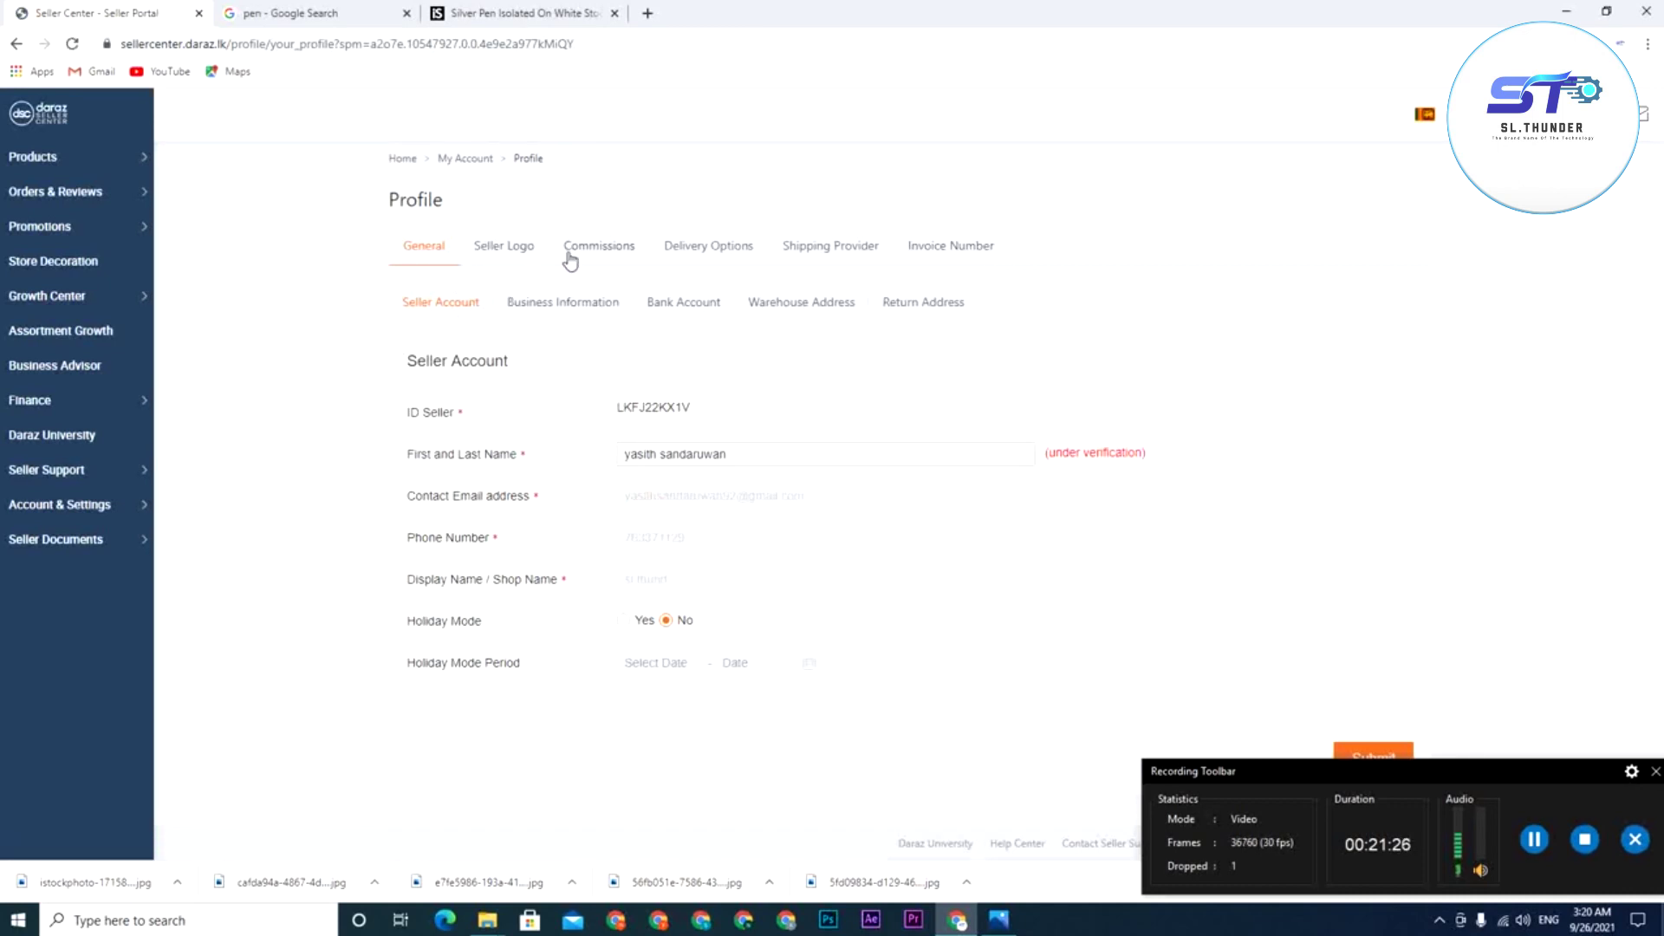
click(618, 252)
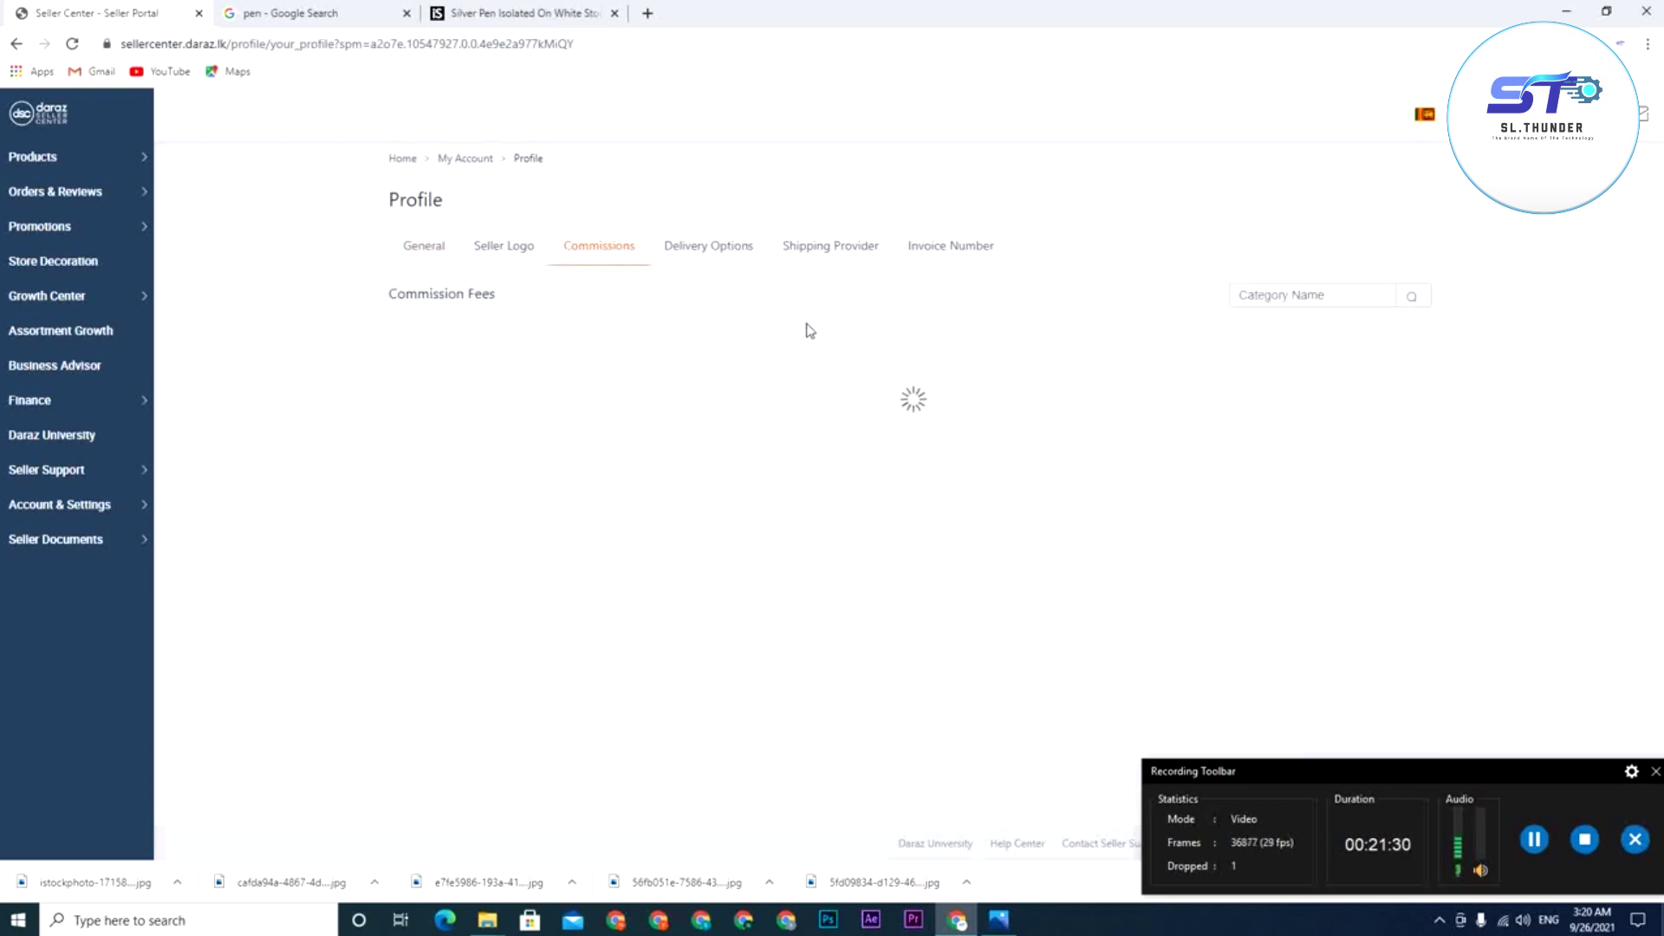
- Scroll the Commission Fees table to review every category's rate, e.g. Bags and Travel at 16.20
scroll(509, 403, down, 5)
scroll(509, 407, up, 5)
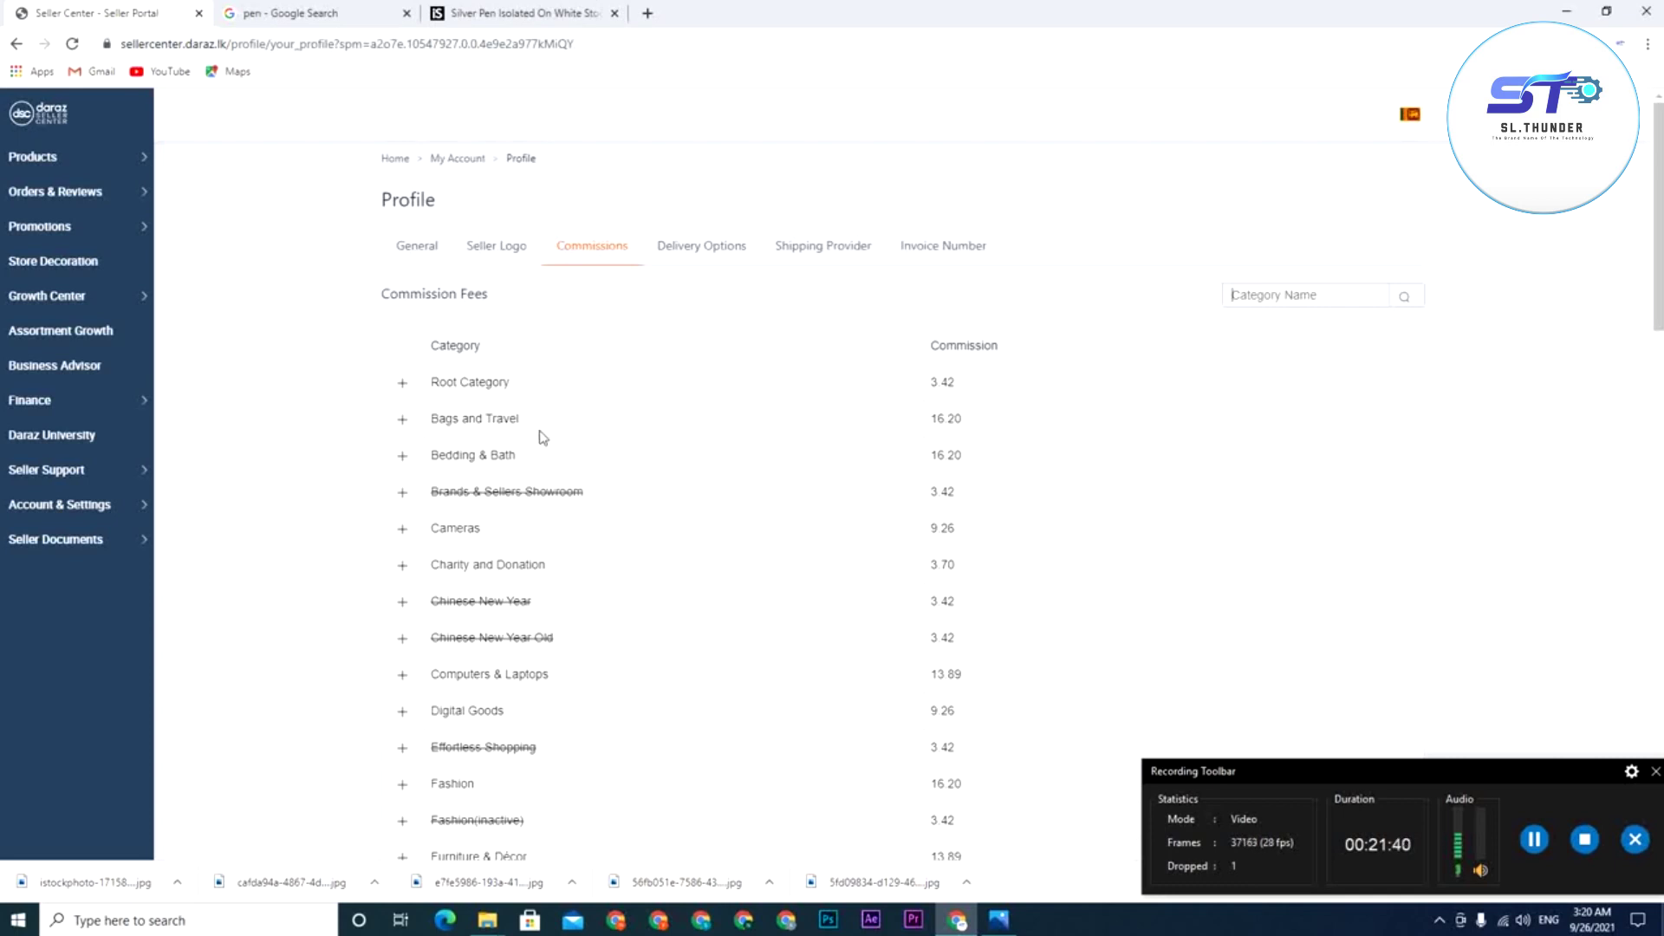
scroll(539, 436, down, 3)
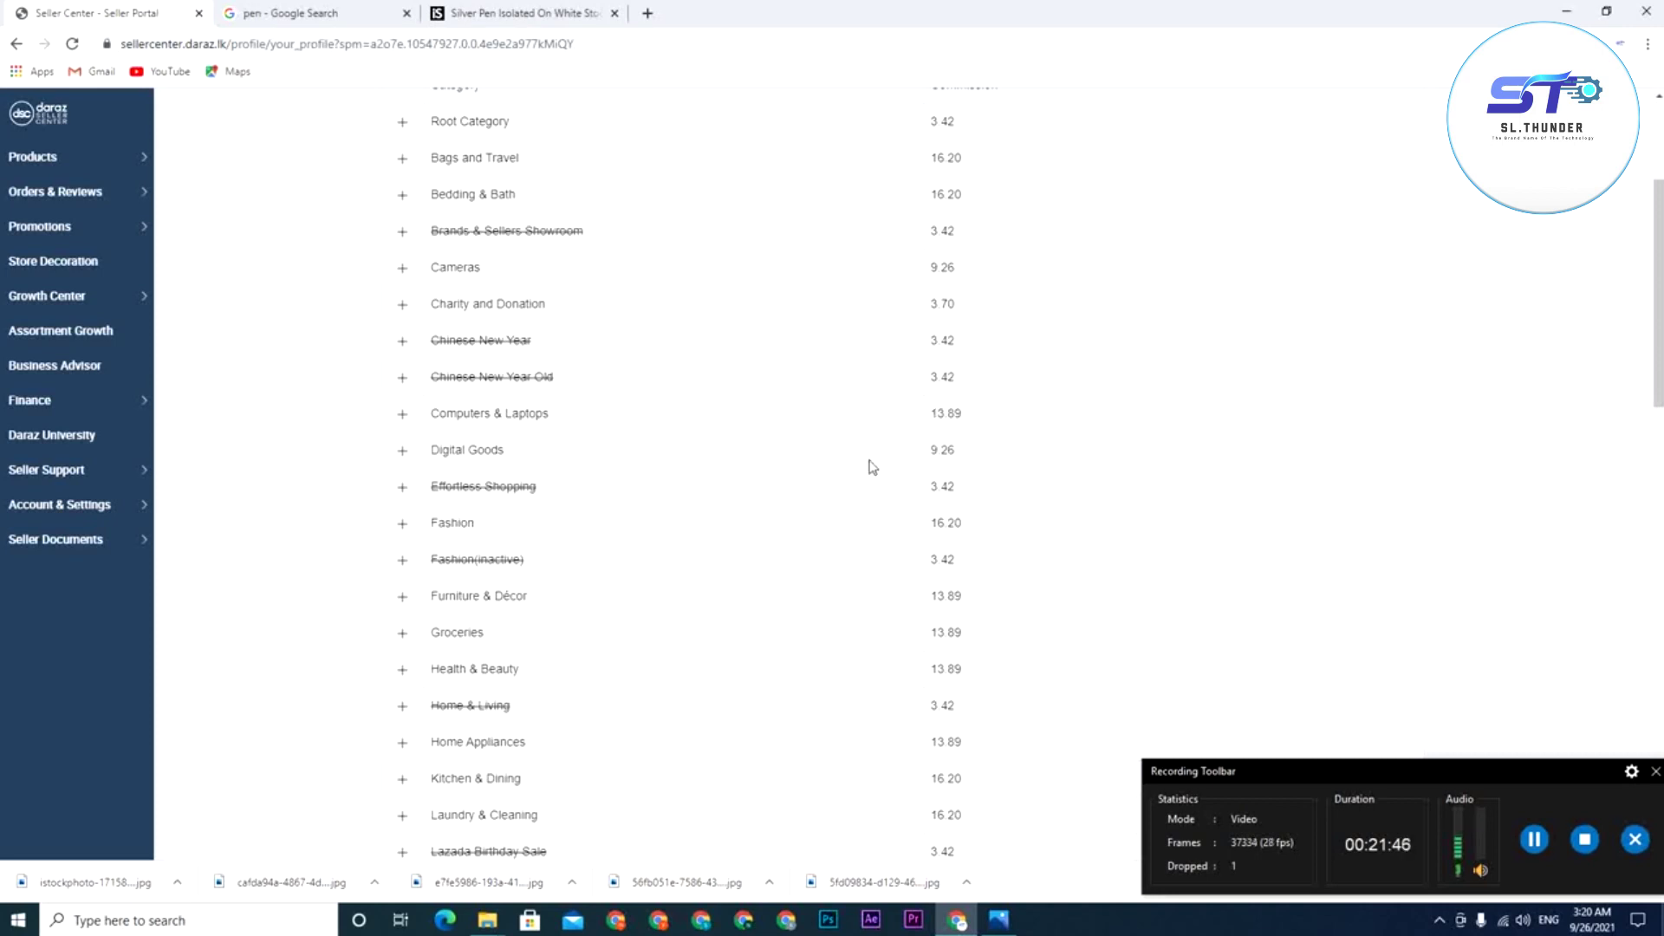
scroll(879, 468, up, 3)
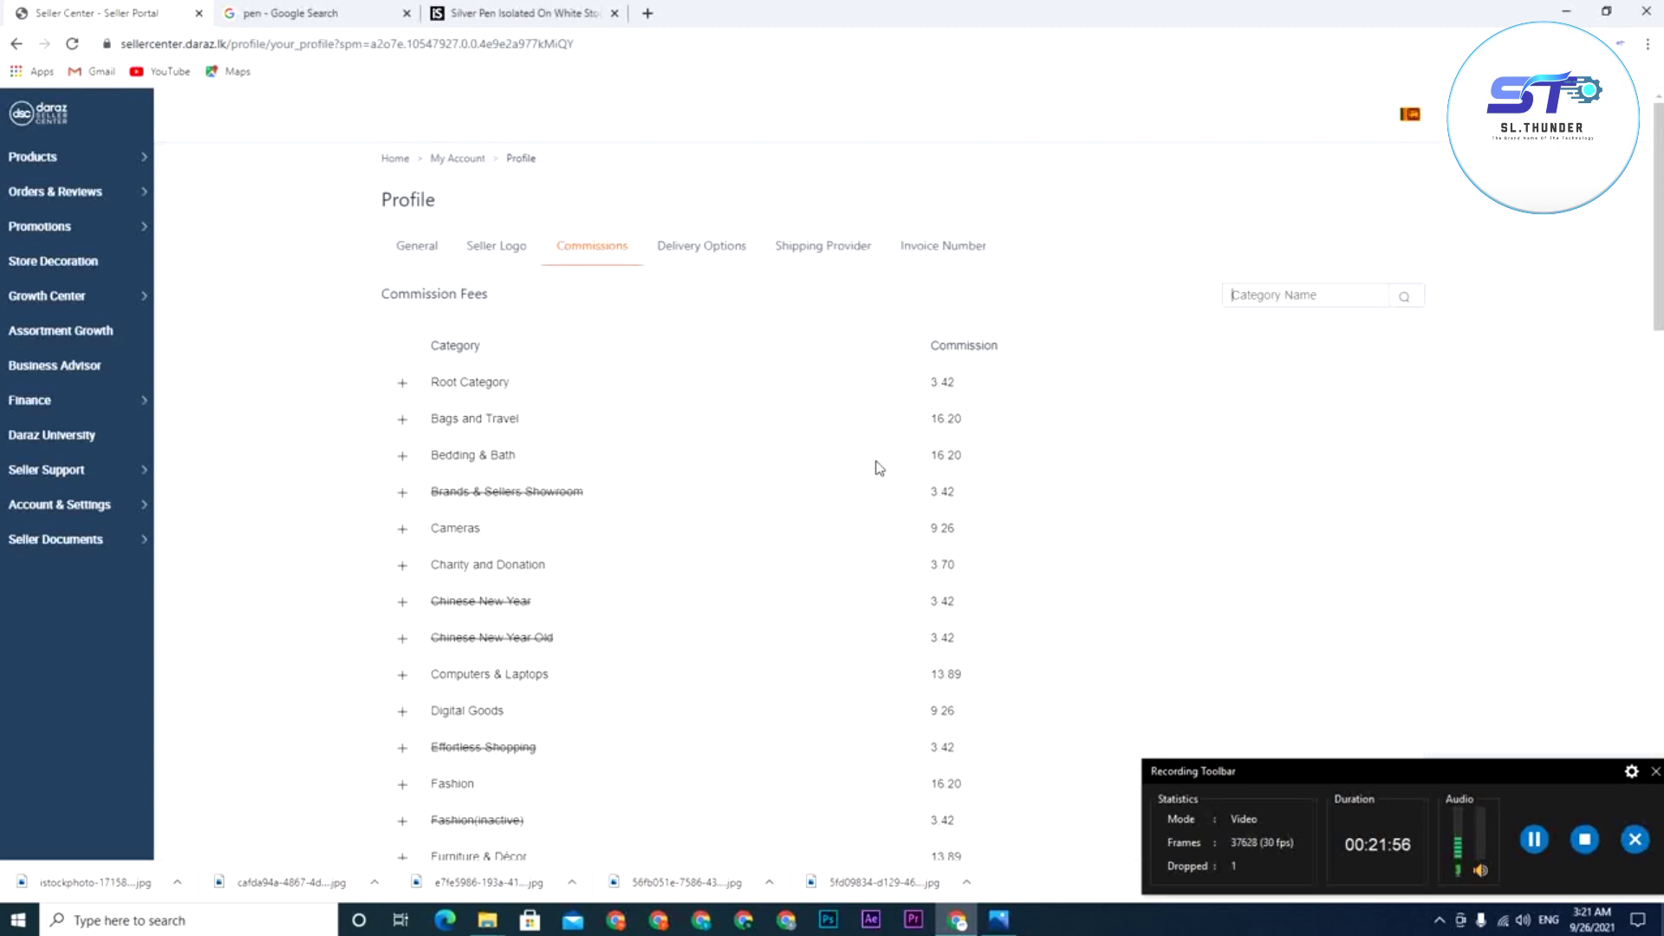
scroll(874, 501, down, 2)
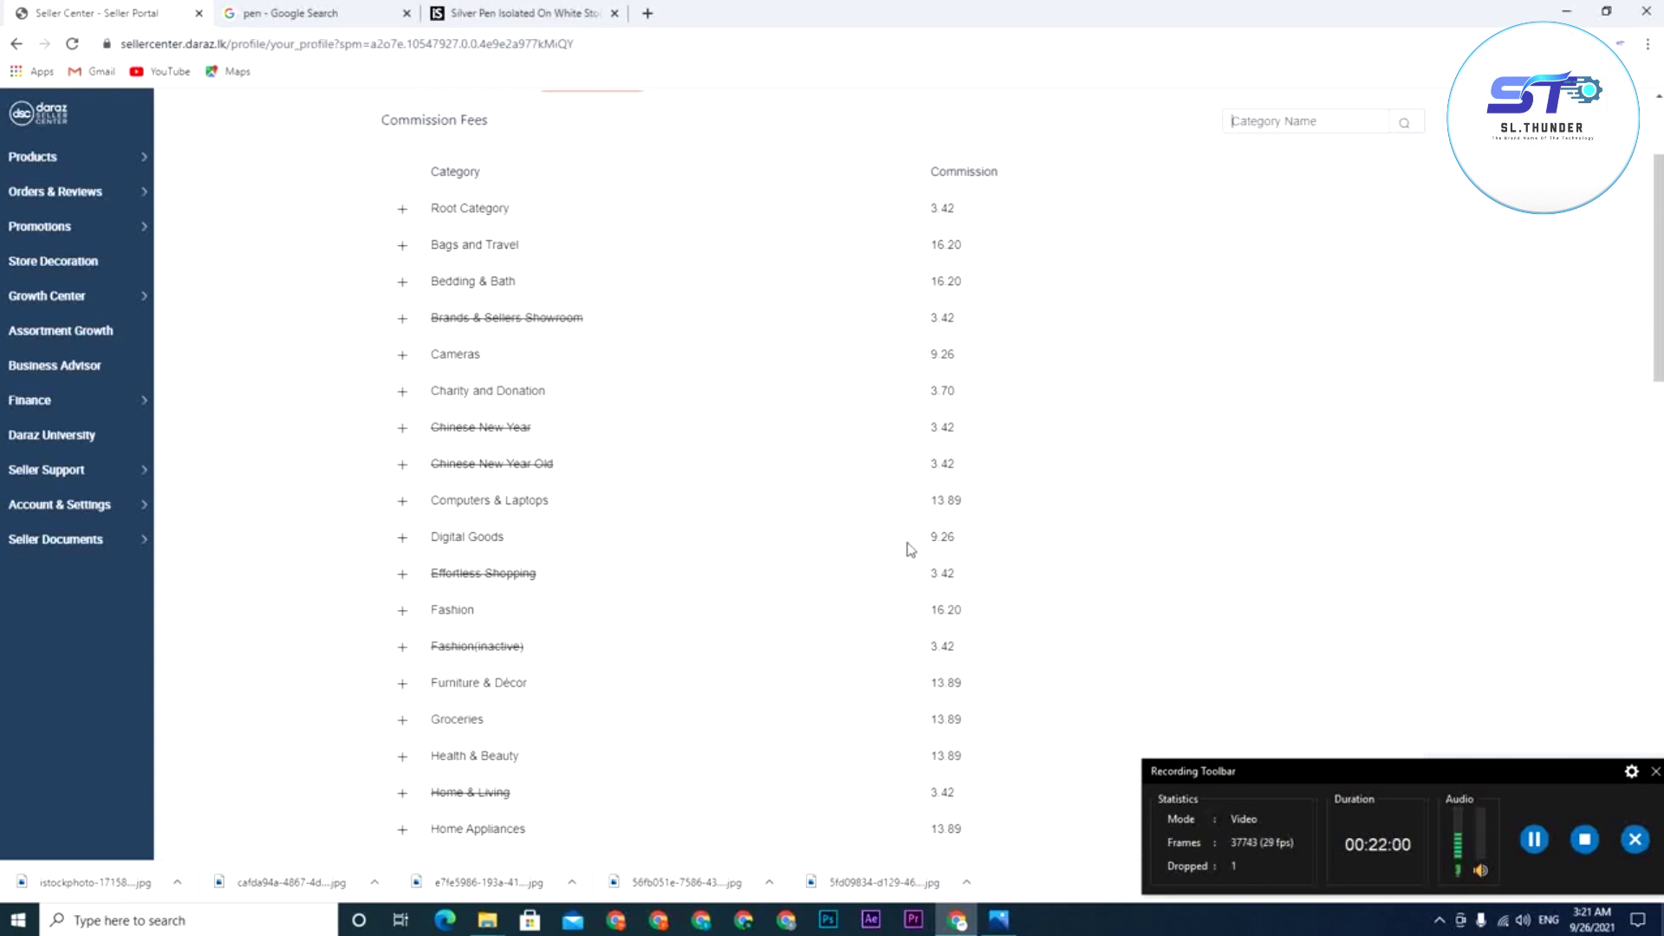
scroll(859, 572, down, 2)
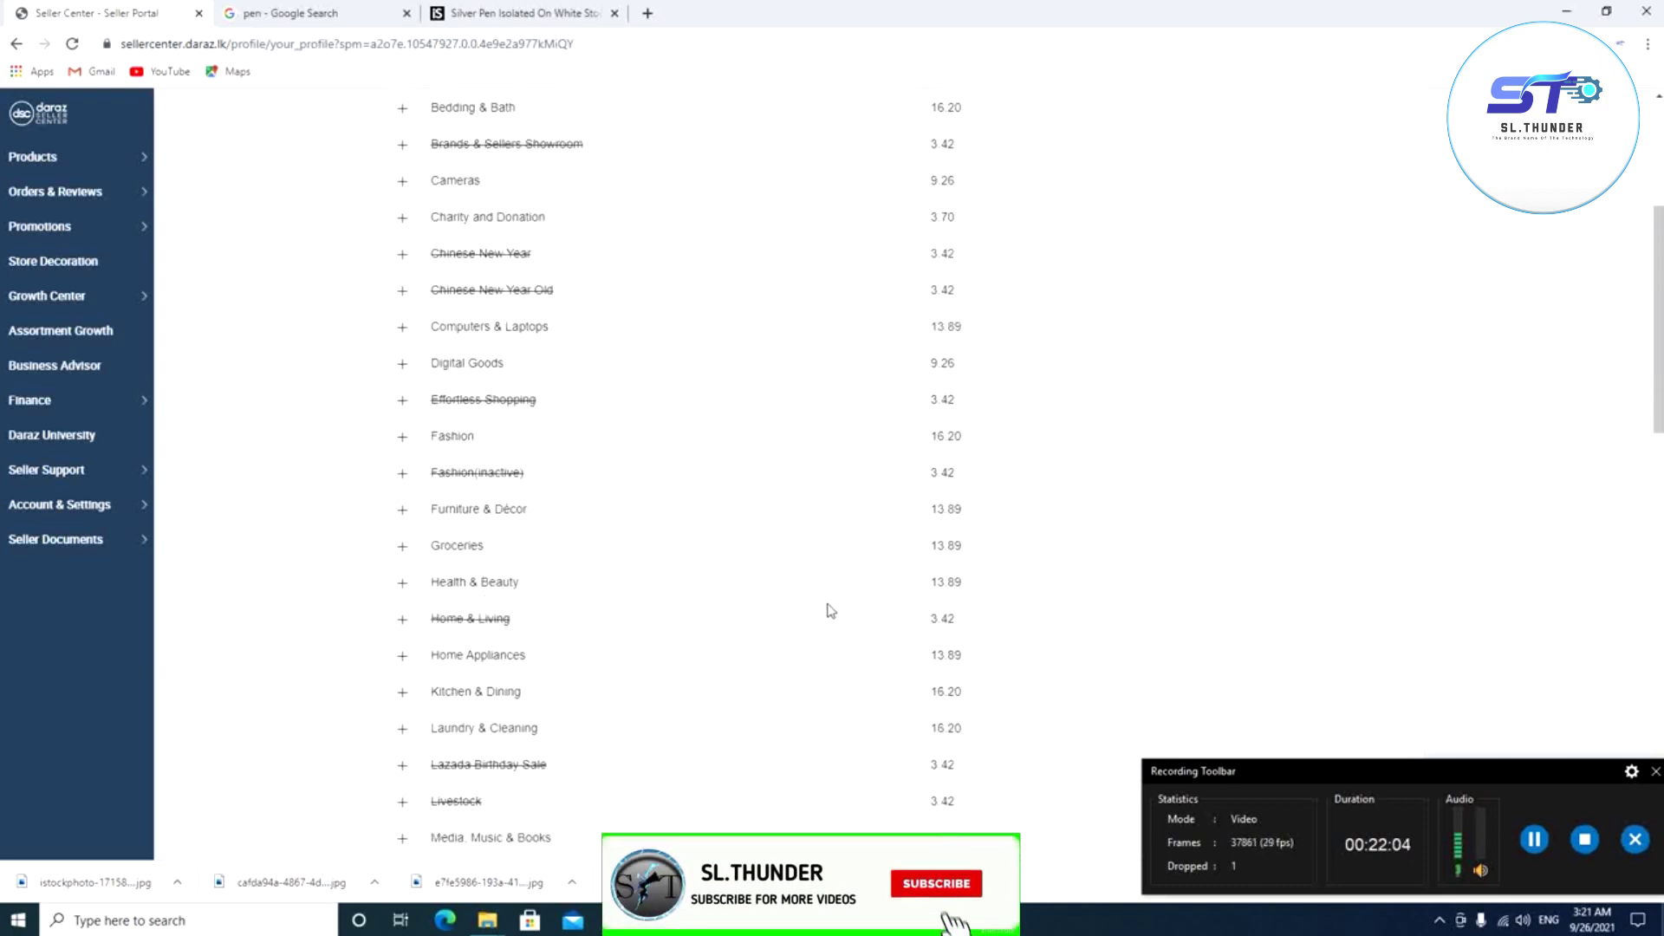
scroll(516, 612, down, 2)
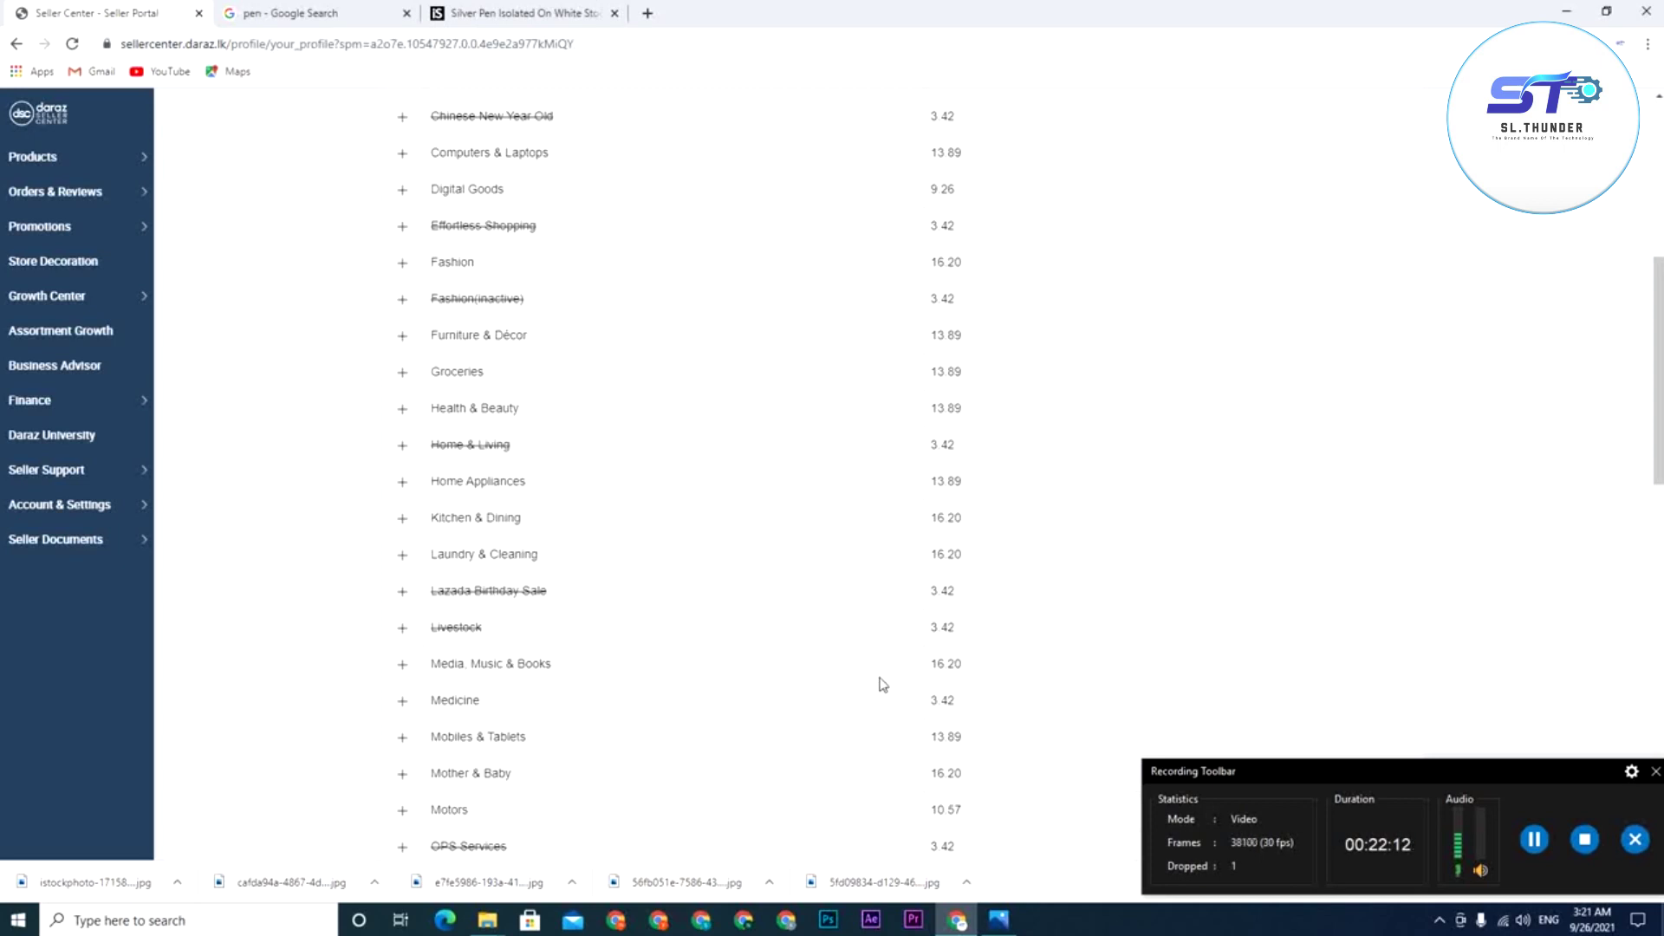
scroll(599, 747, down, 2)
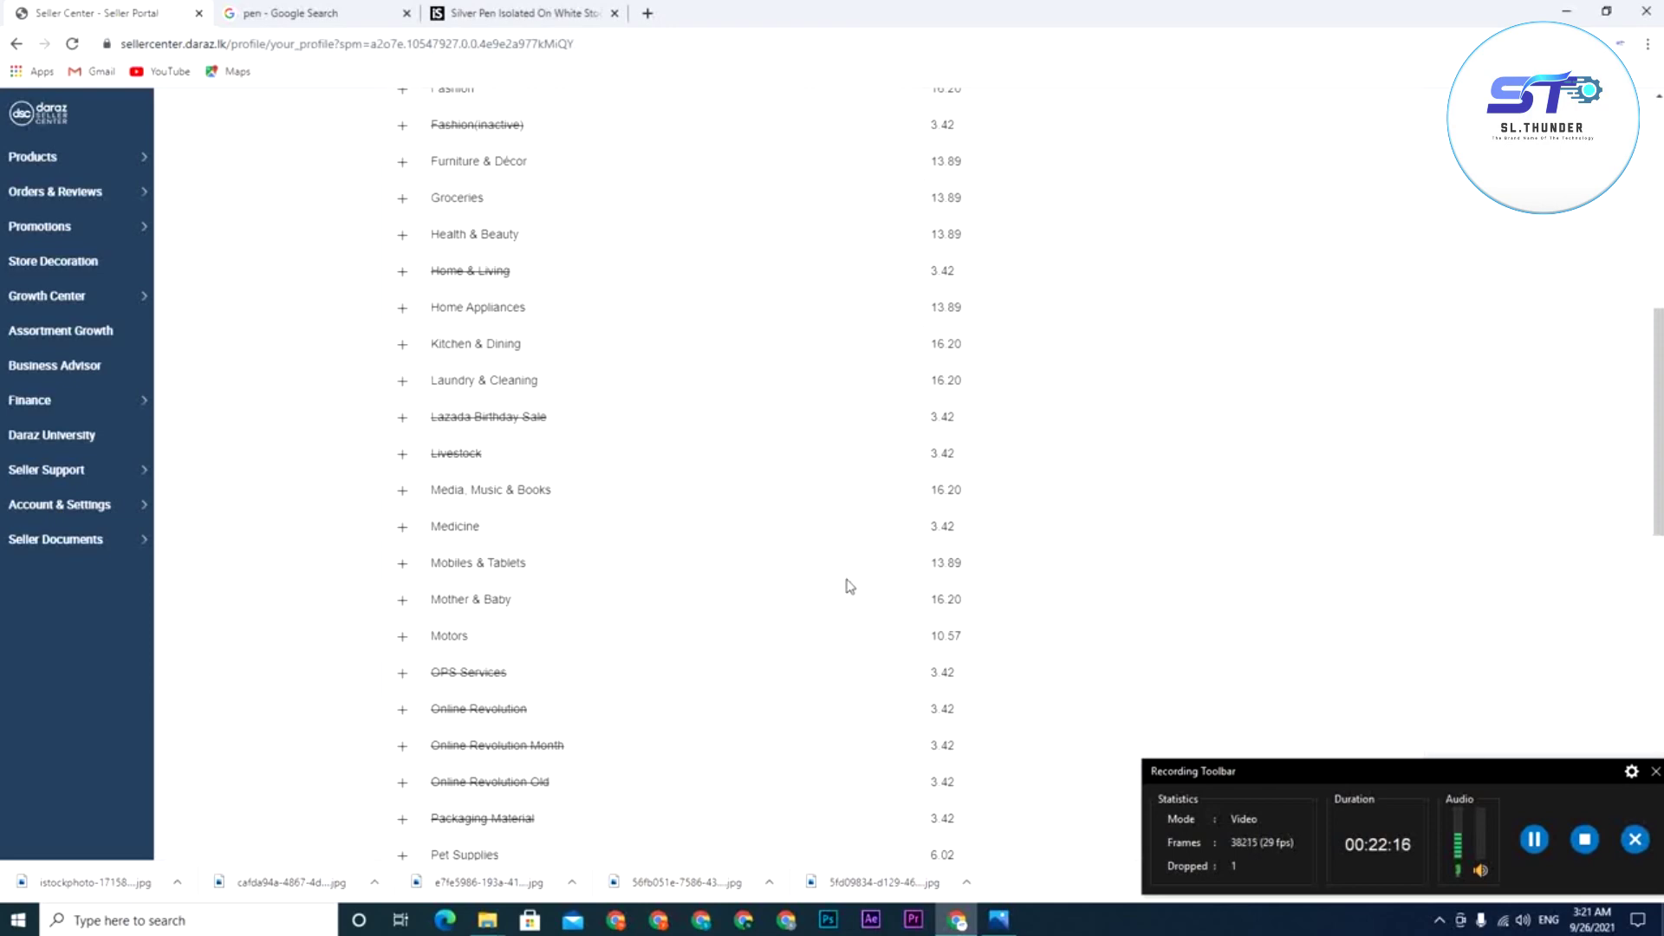
scroll(676, 555, down, 12)
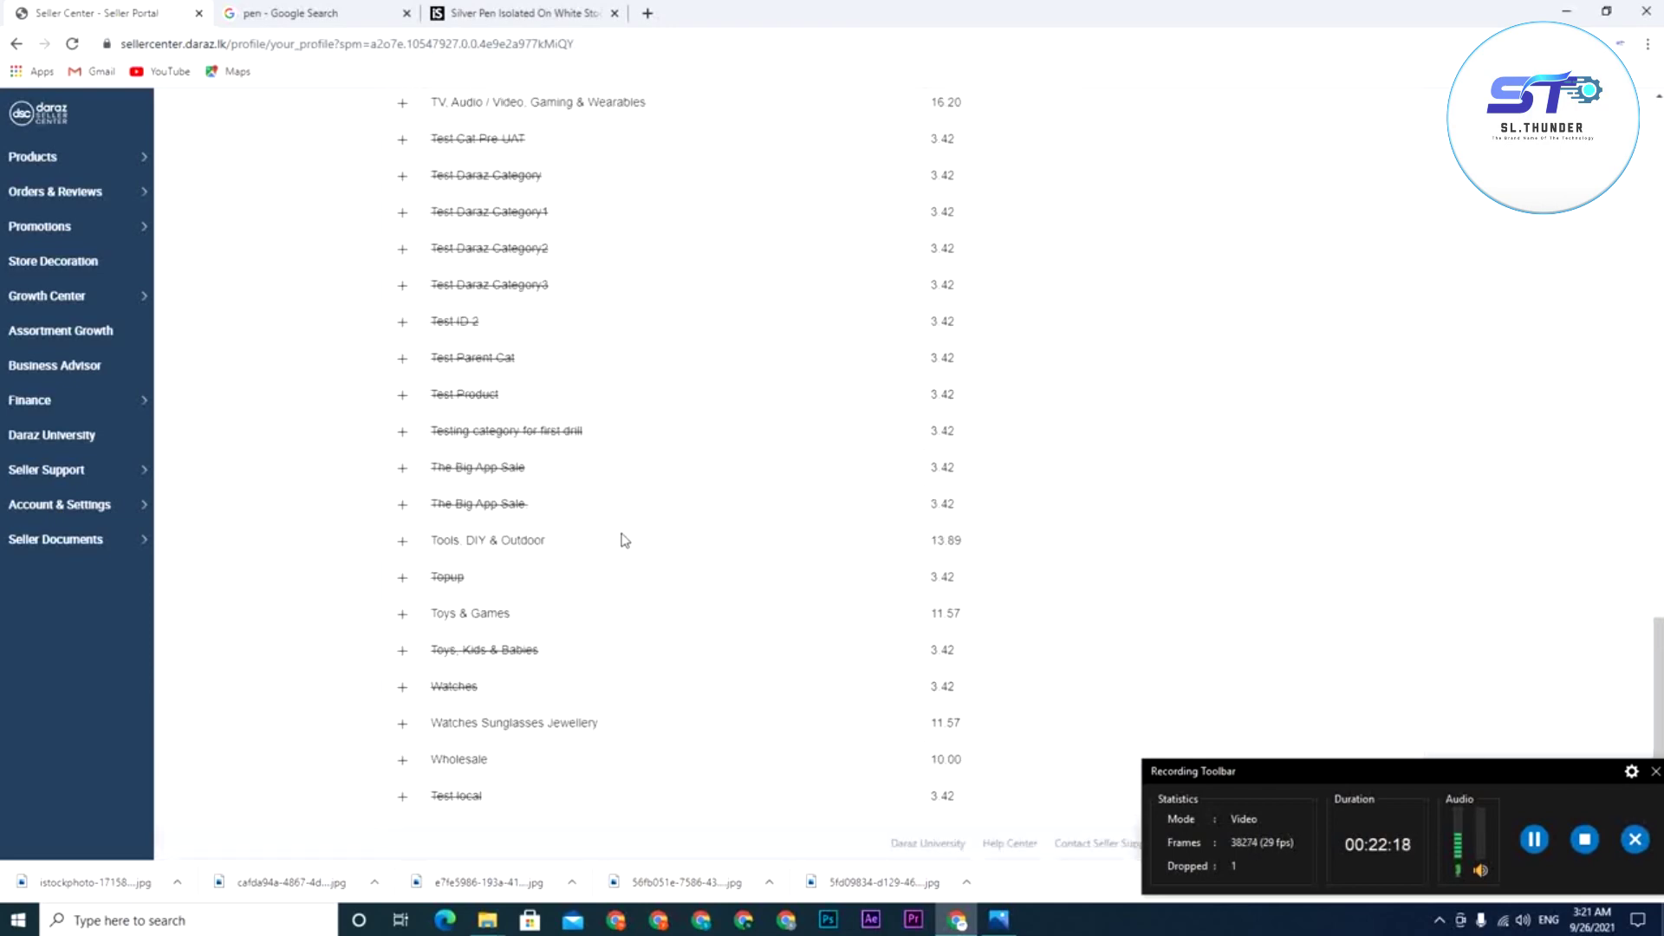
scroll(625, 539, up, 20)
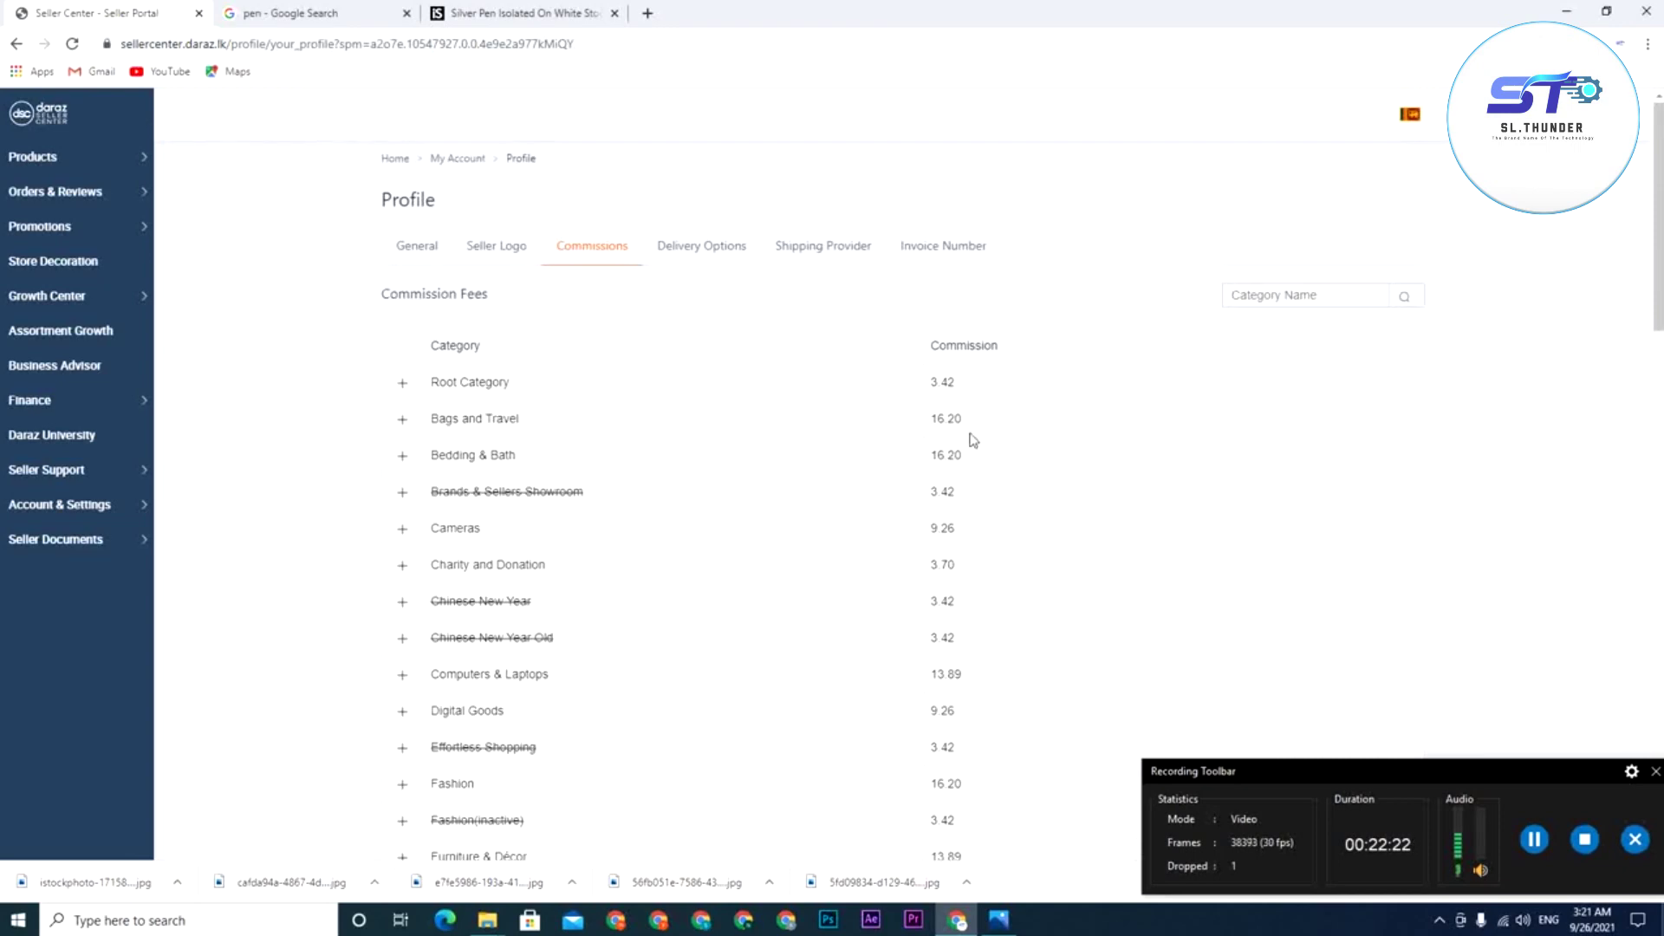
scroll(967, 425, down, 20)
scroll(965, 410, up, 20)
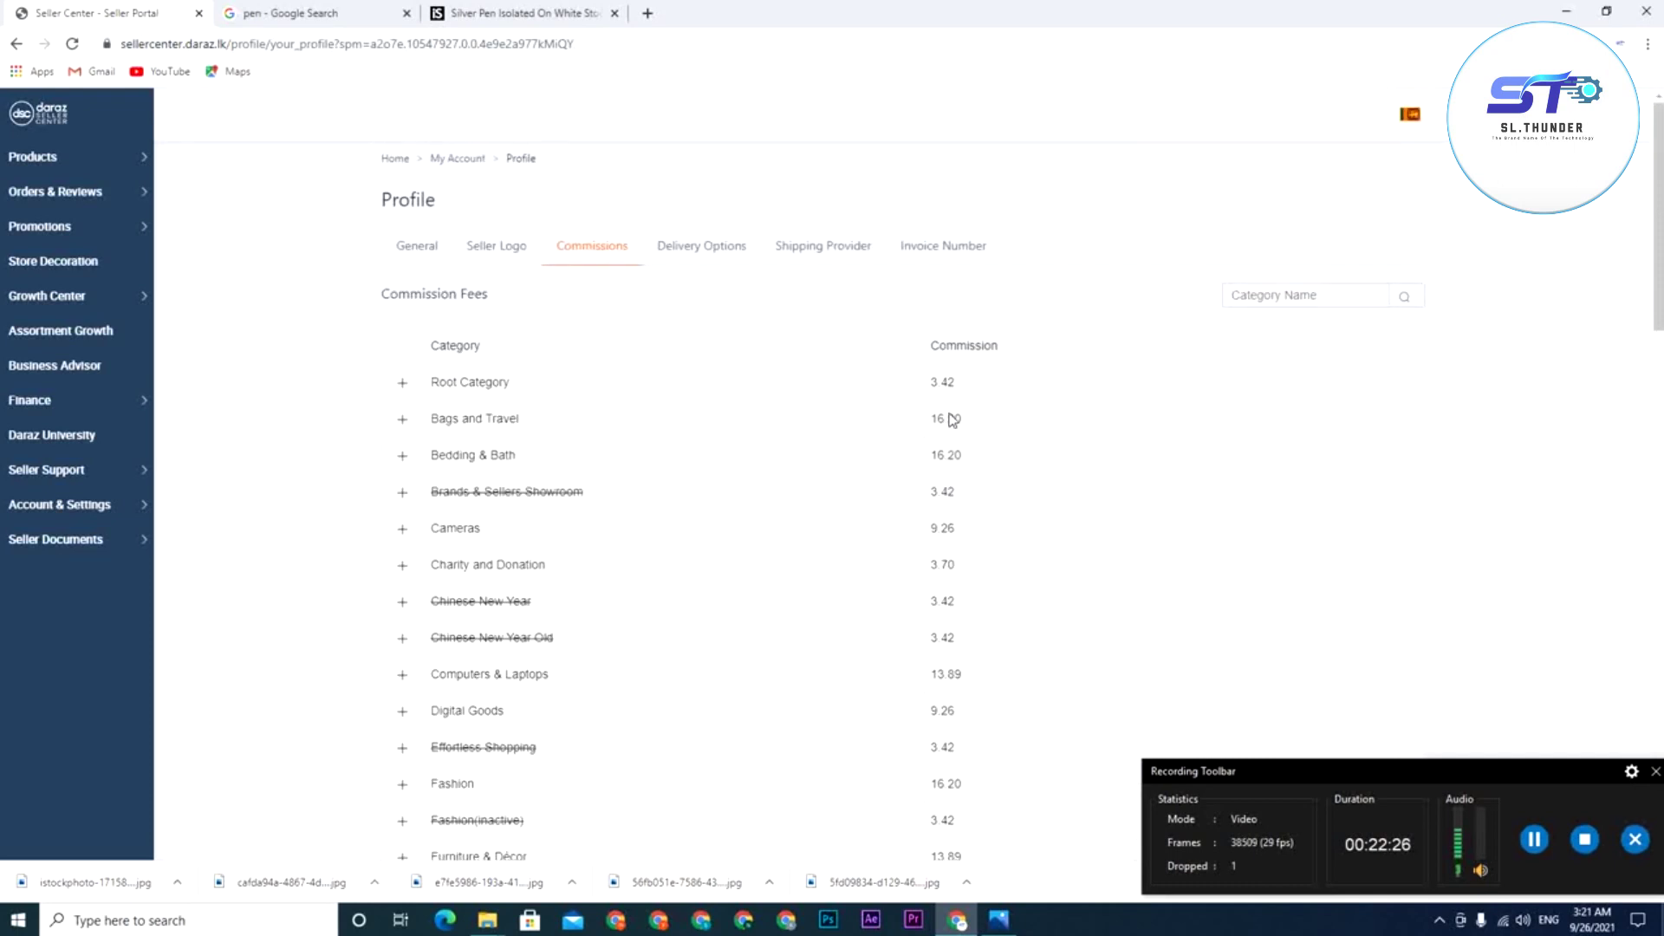